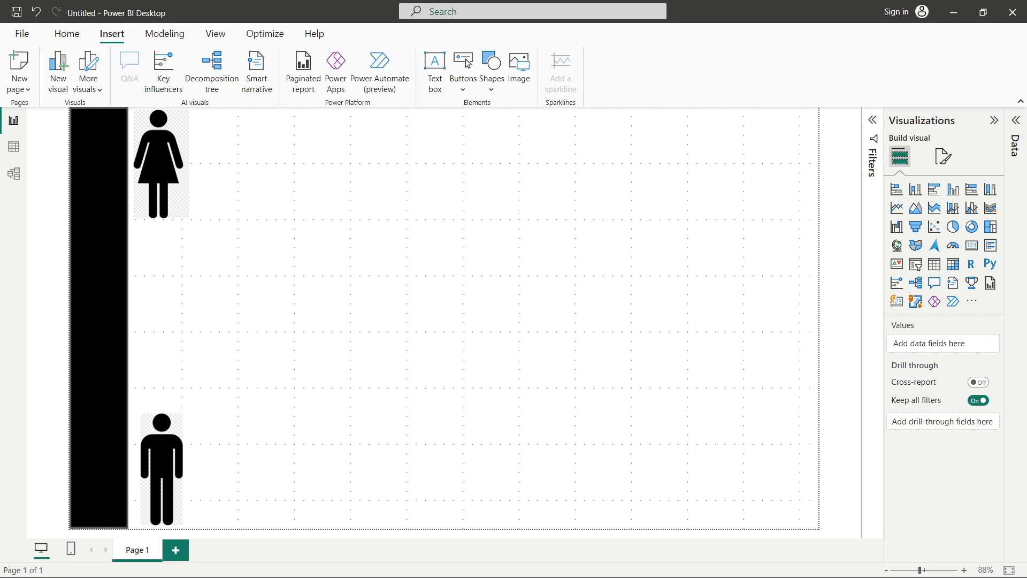
Step: Switch to the Edge browser, search Google for "male female png" and look through the image results
drag(1026, 149, 349, 106)
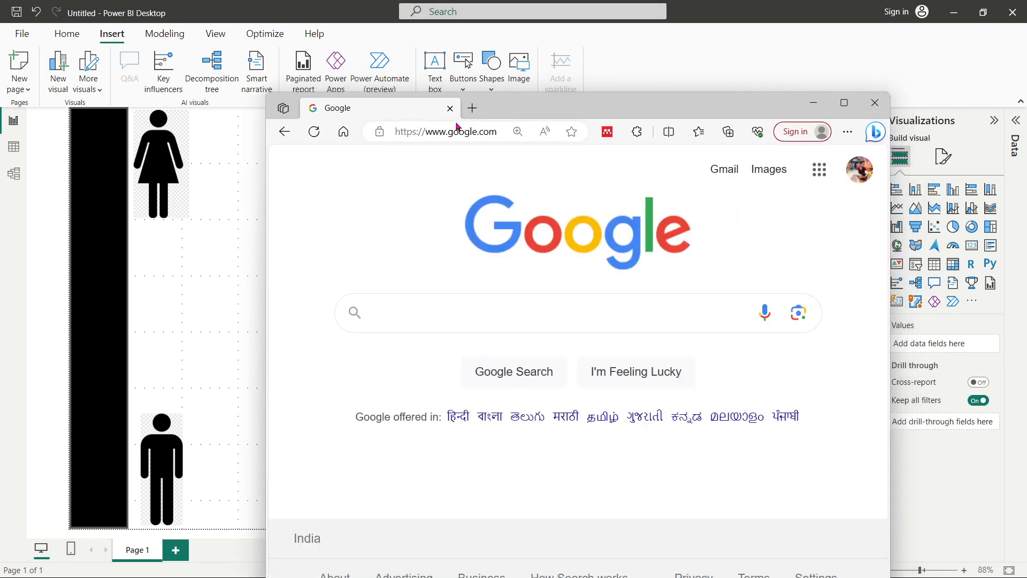
double_click(556, 105)
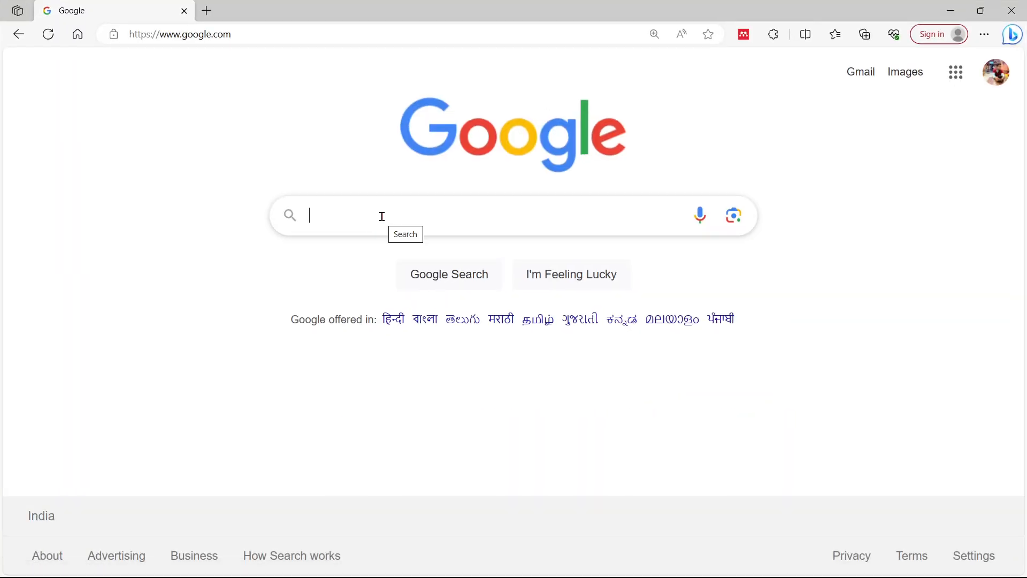
text(male)
key(Down)
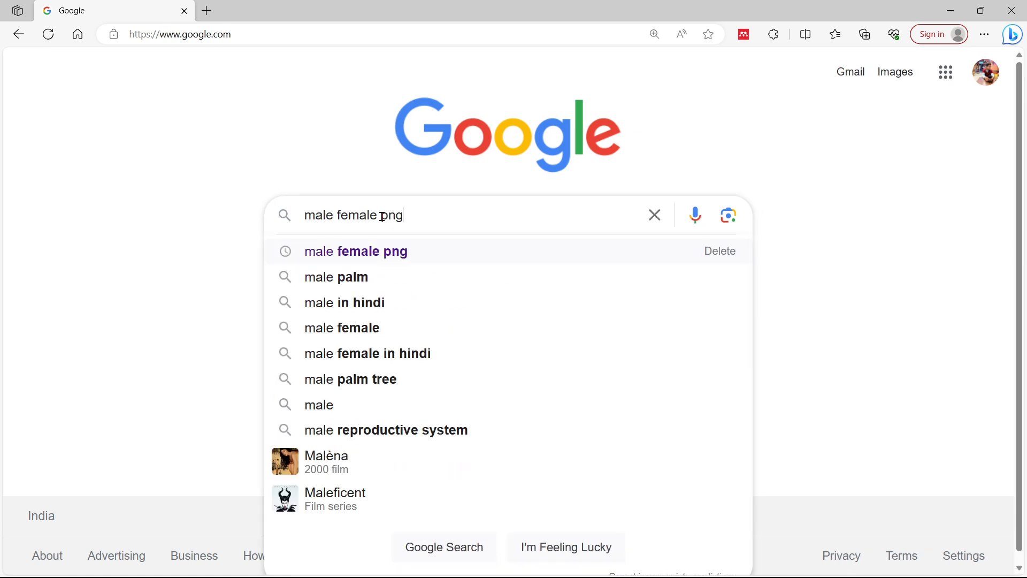
key(Return)
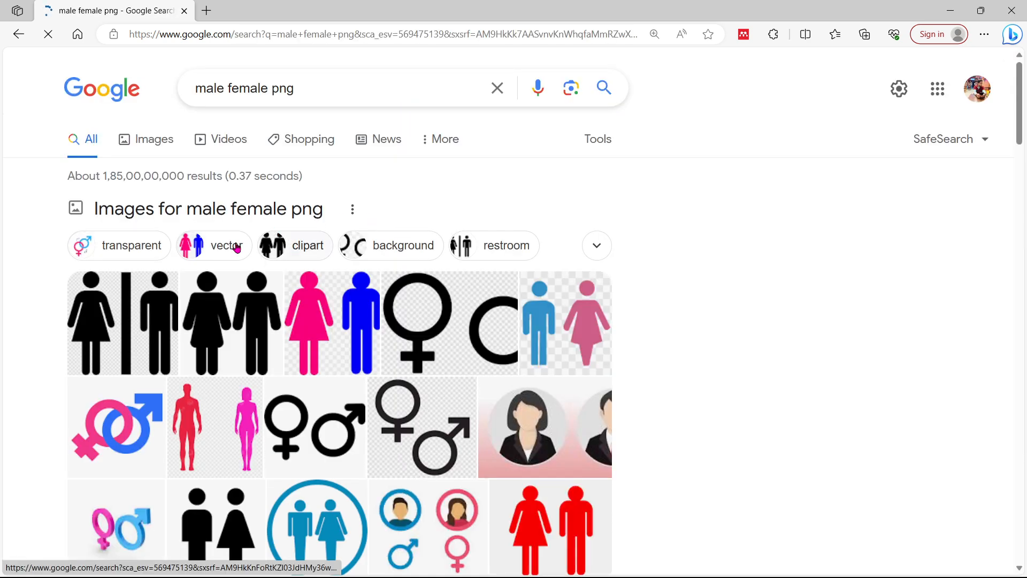
click(153, 139)
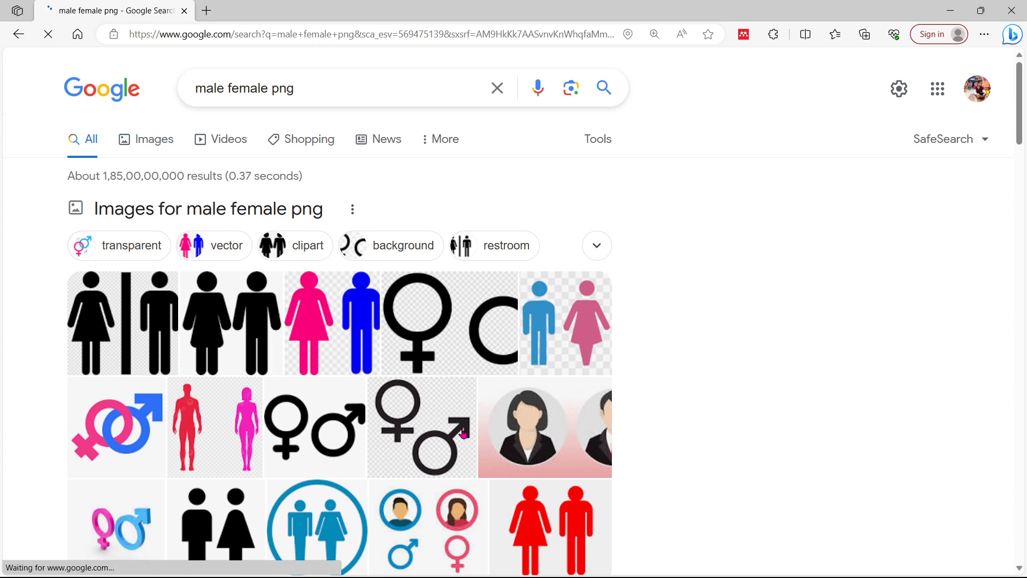
scroll(194, 334, down, 5)
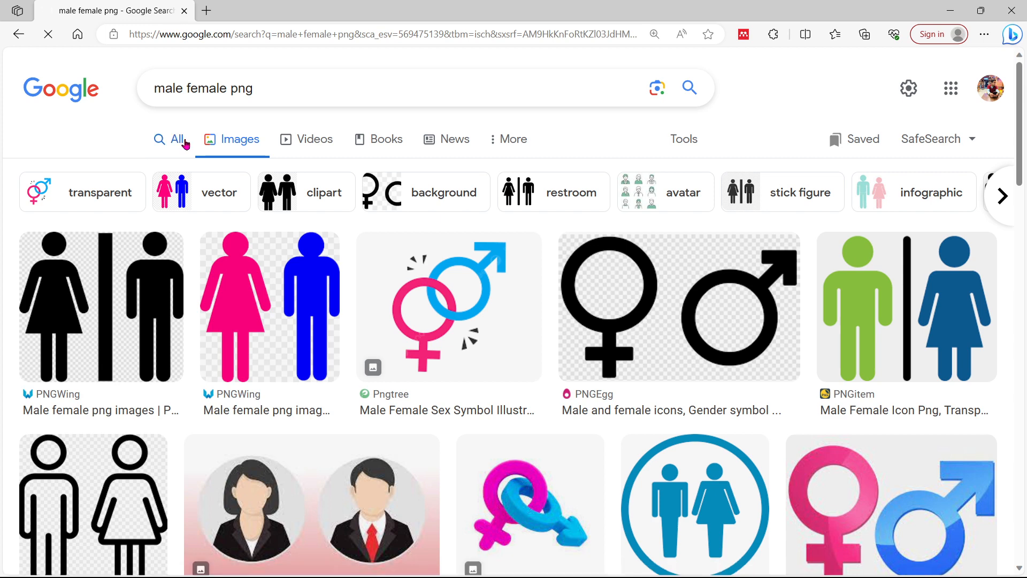
click(179, 139)
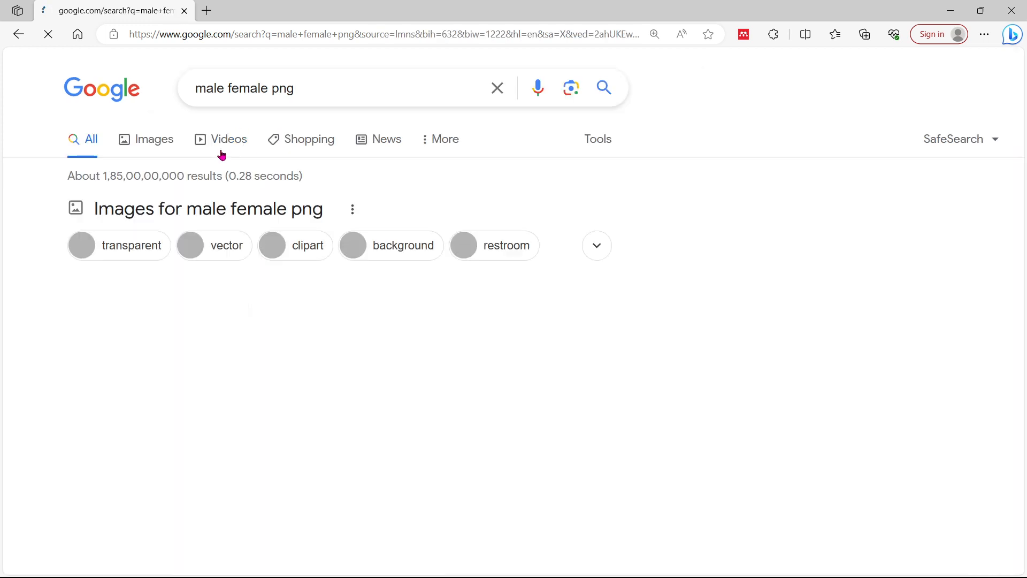
Step: Search Google for "png files" and open the Freepik "Png Images" result in a separate tab
drag(269, 88, 180, 87)
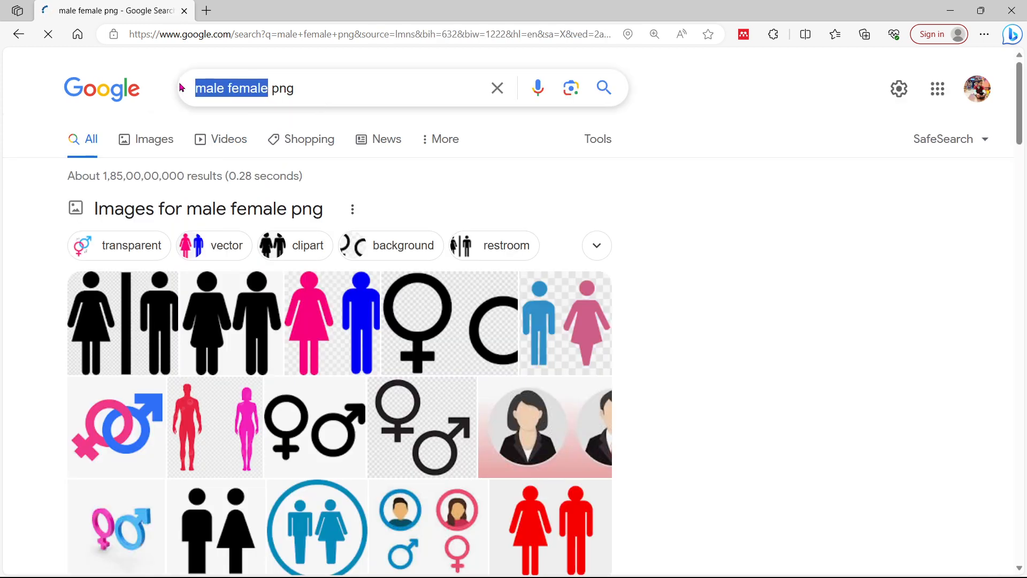
key(BackSpace)
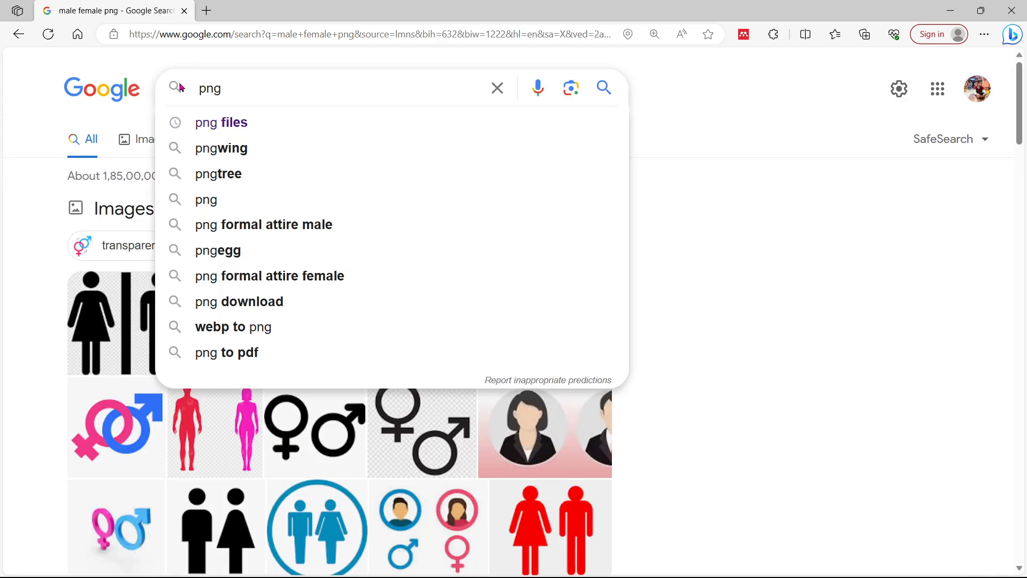
key(Down)
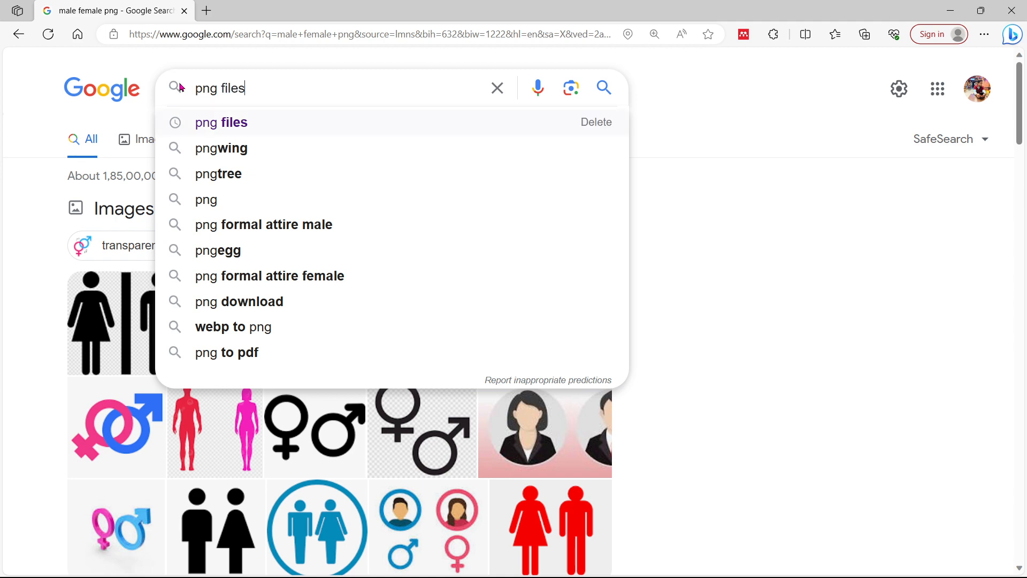
key(Return)
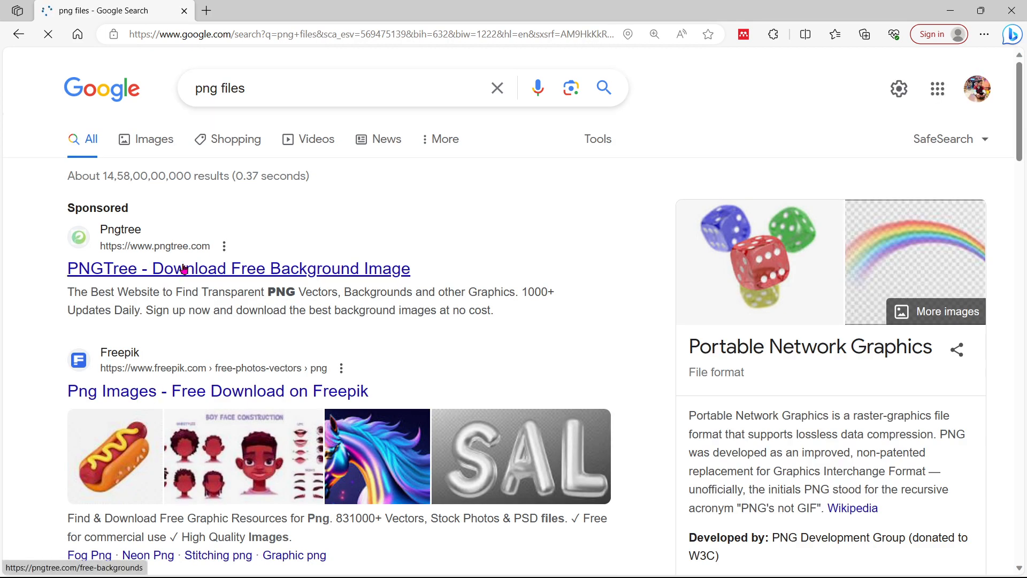
scroll(310, 237, down, 3)
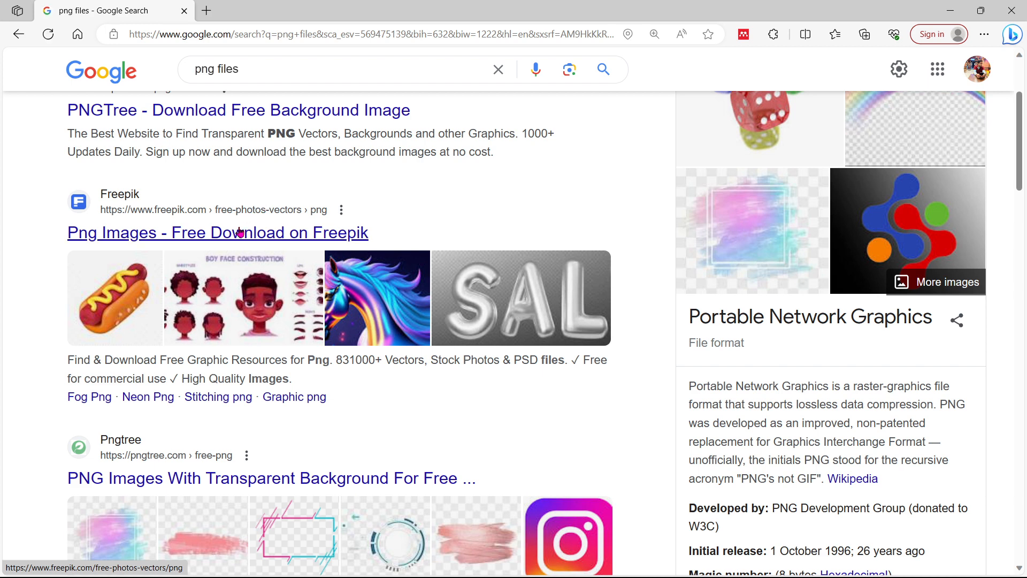
right_click(252, 229)
click(294, 238)
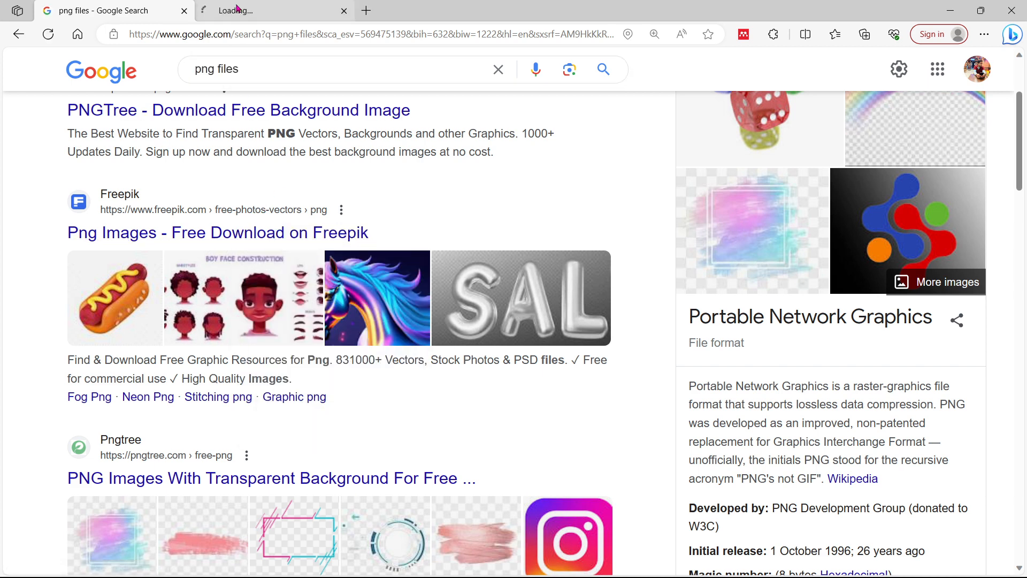
click(236, 11)
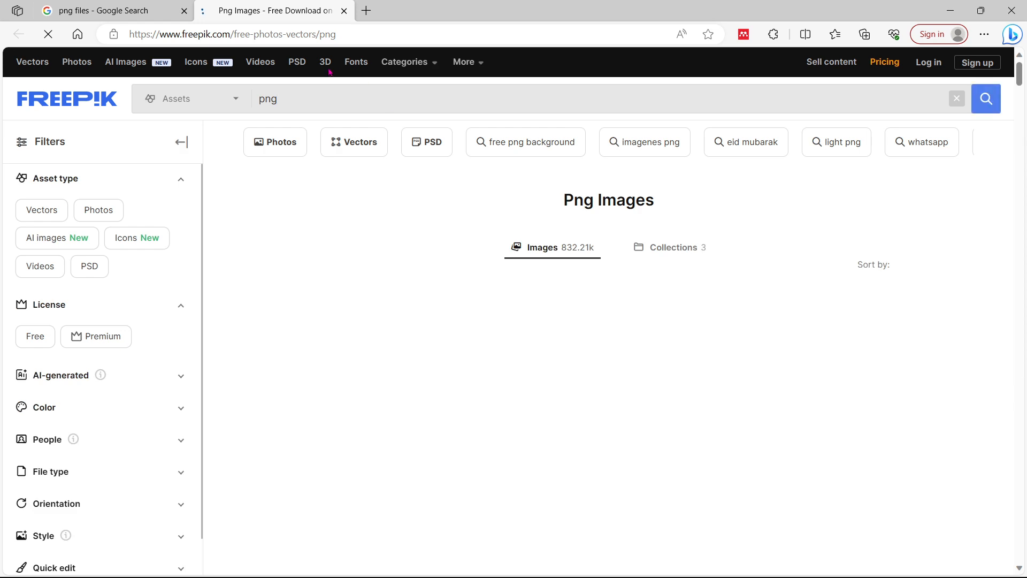
Step: Replace the Freepik search term with "male female" and run the asset search
double_click(259, 96)
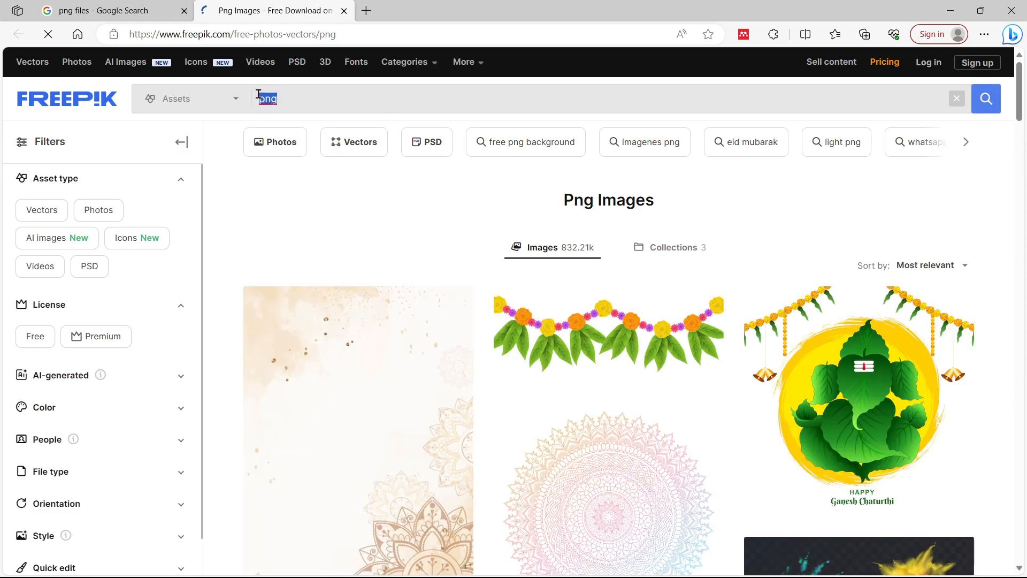
text(pngmale)
key(ctrl+a)
key(BackSpace)
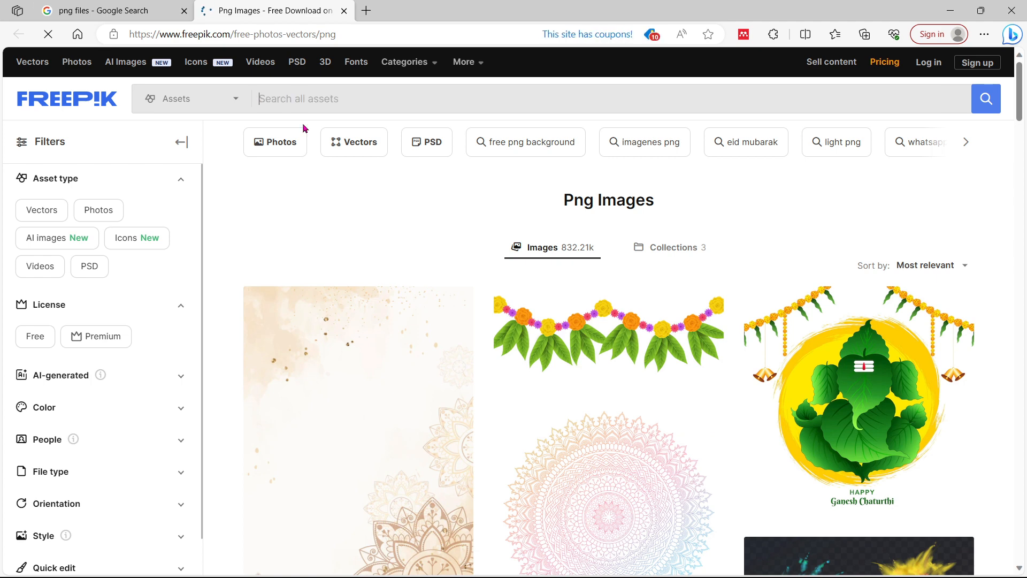
text(mal)
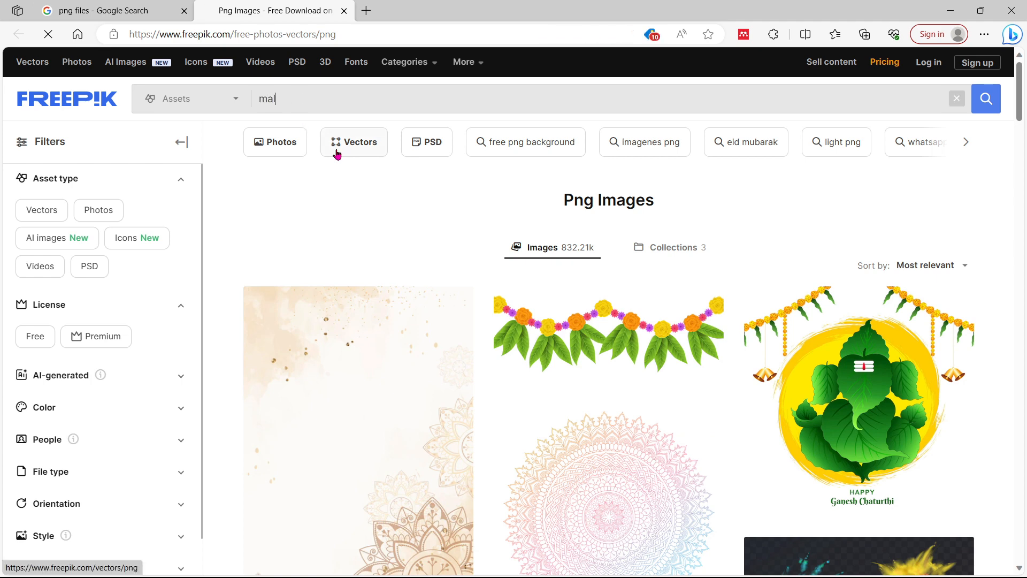
text(e female)
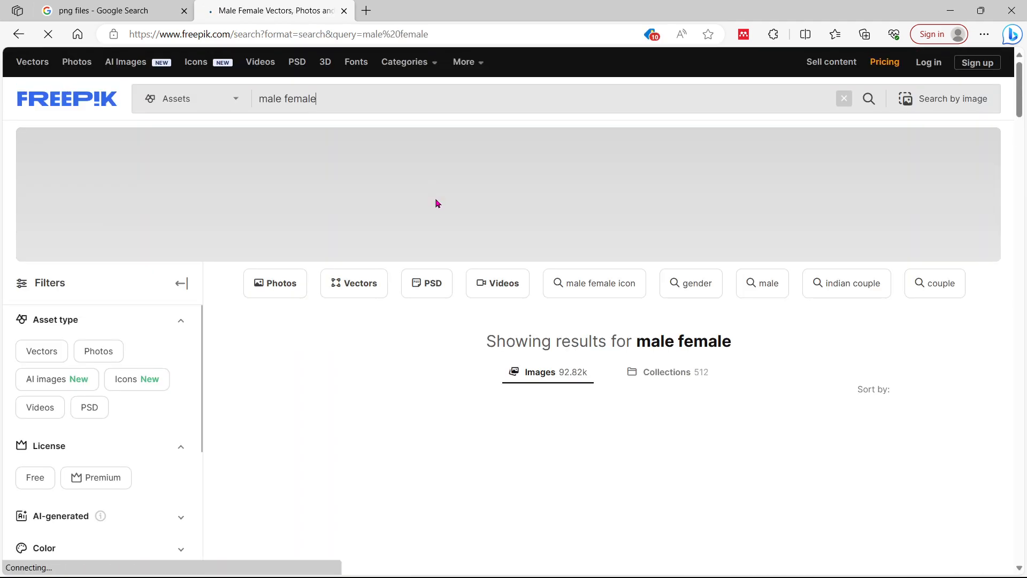
Step: Dismiss the brand pop-up, open the flat design male female symbols vector and view the file types offered for free download
scroll(450, 178, down, 3)
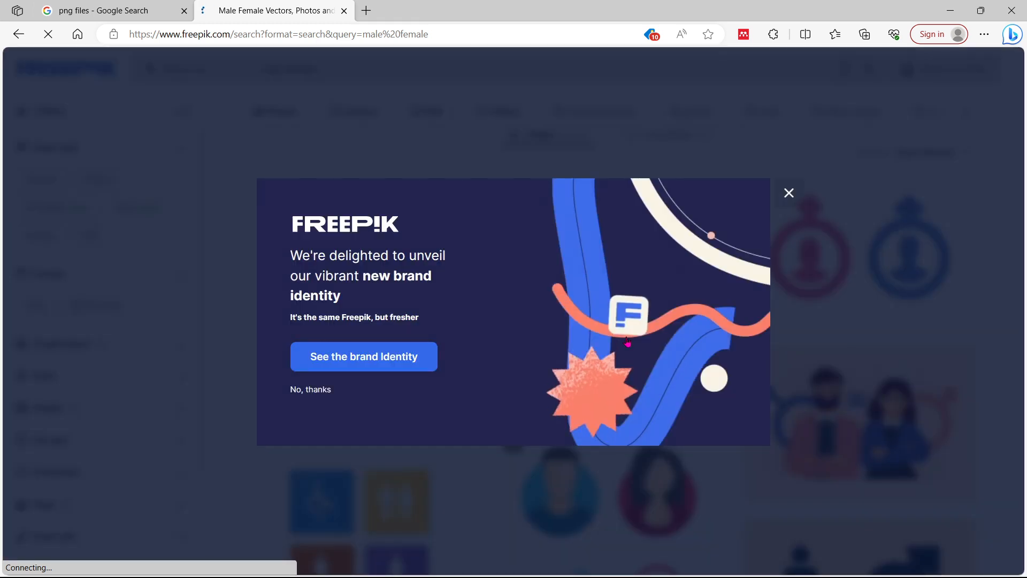
click(626, 341)
click(610, 259)
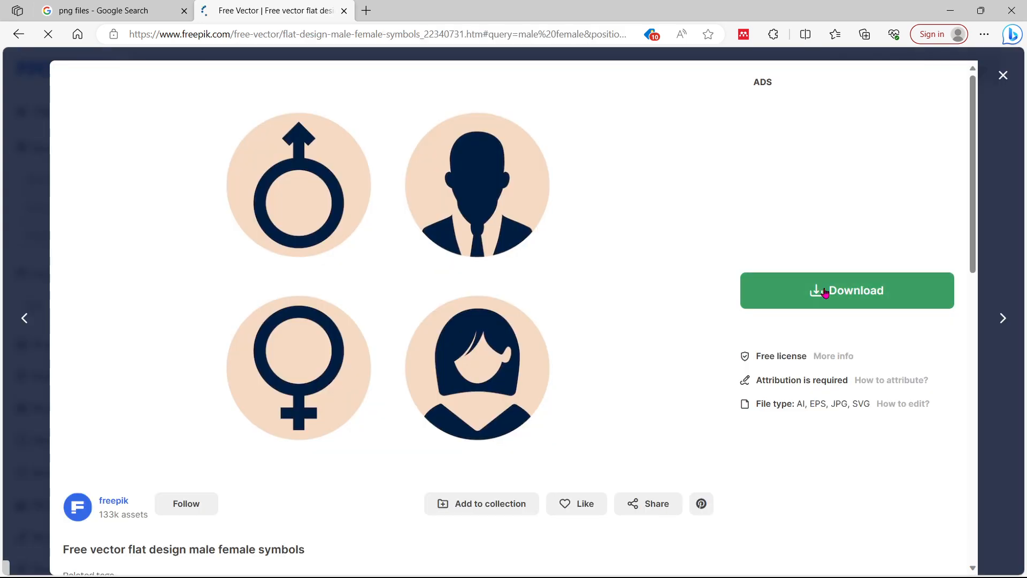
click(825, 292)
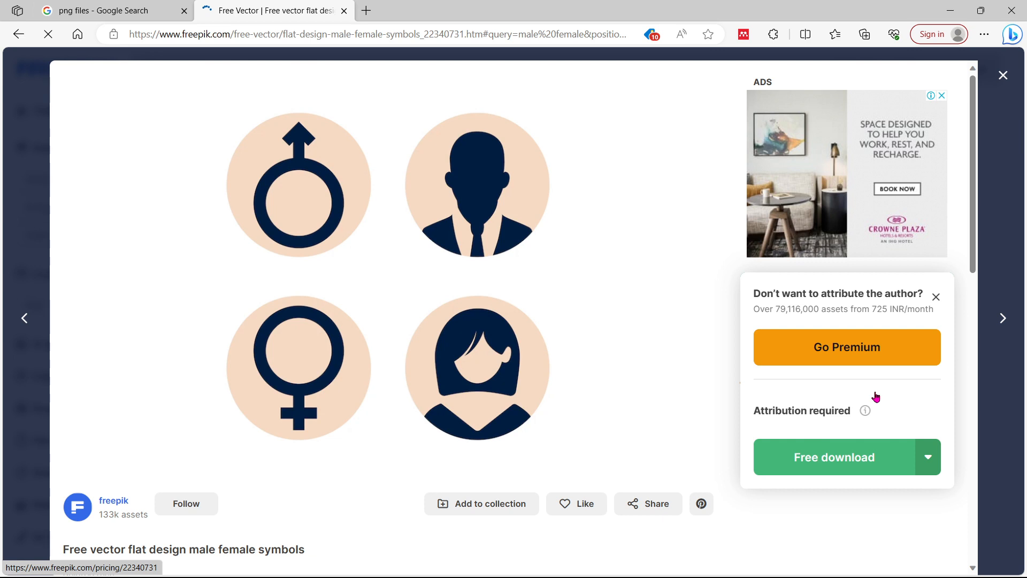
scroll(876, 396, down, 1)
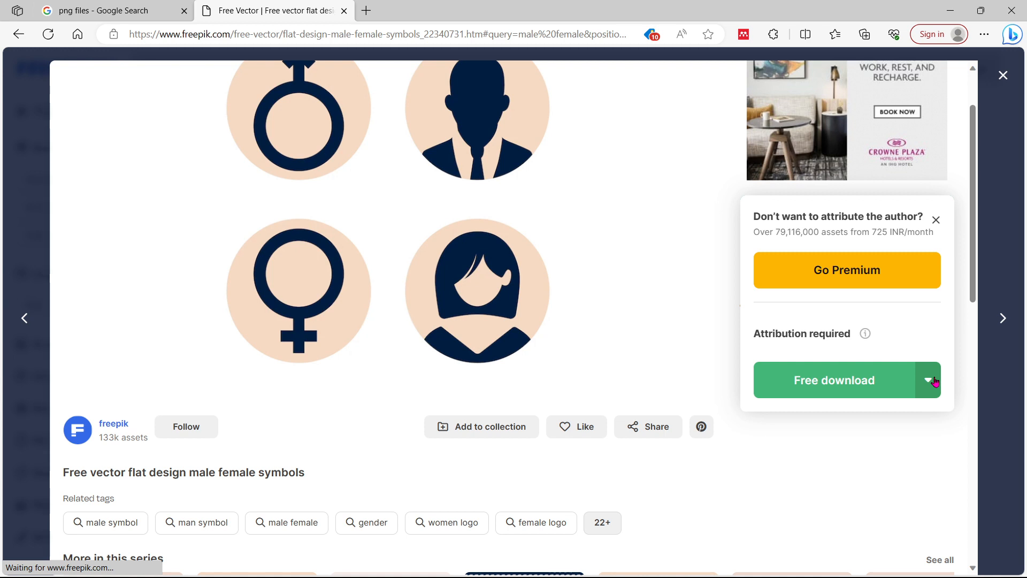
click(934, 381)
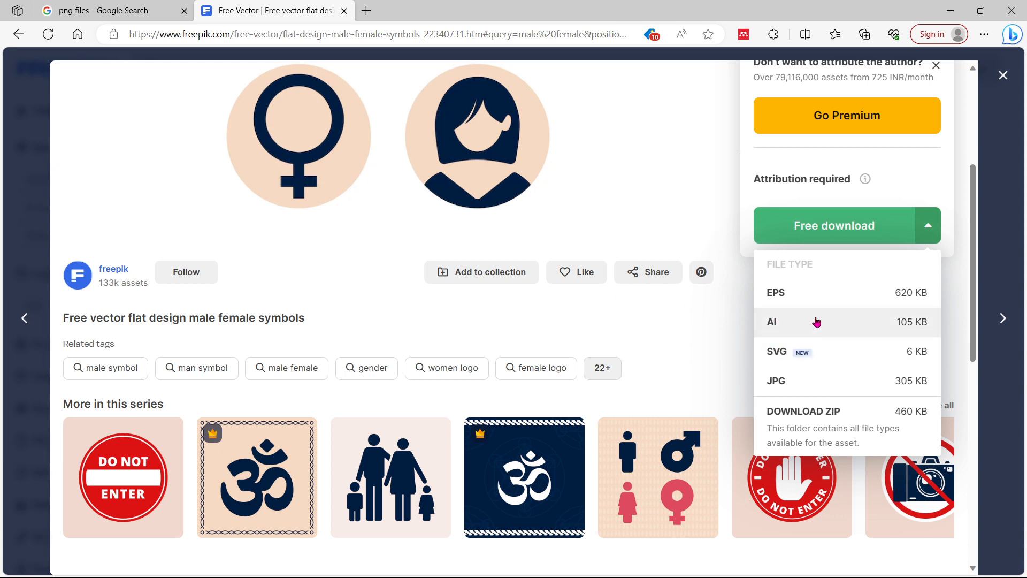
scroll(791, 322, up, 4)
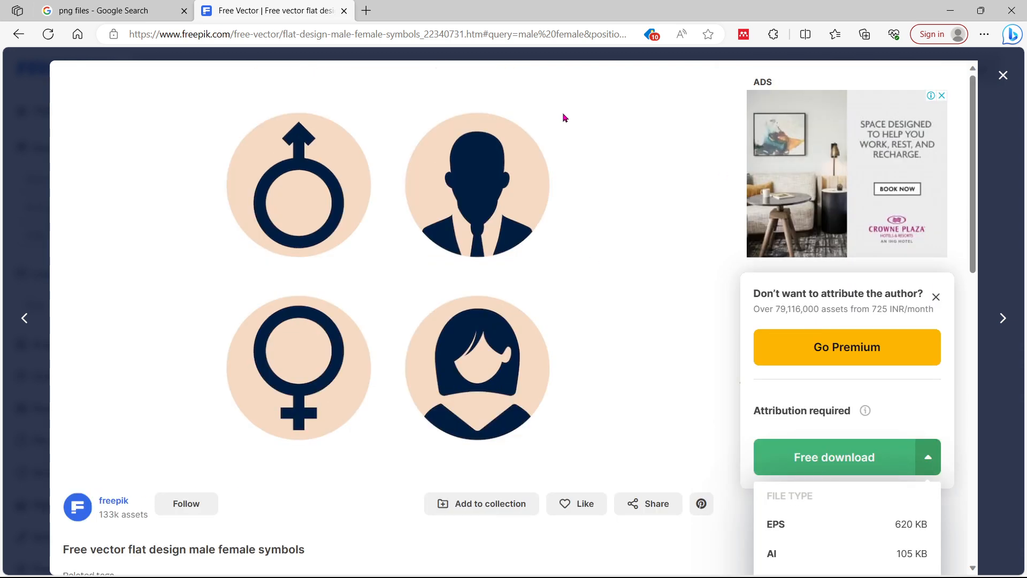
Step: Close the Freepik page and load google.com in a new browser tab
click(344, 11)
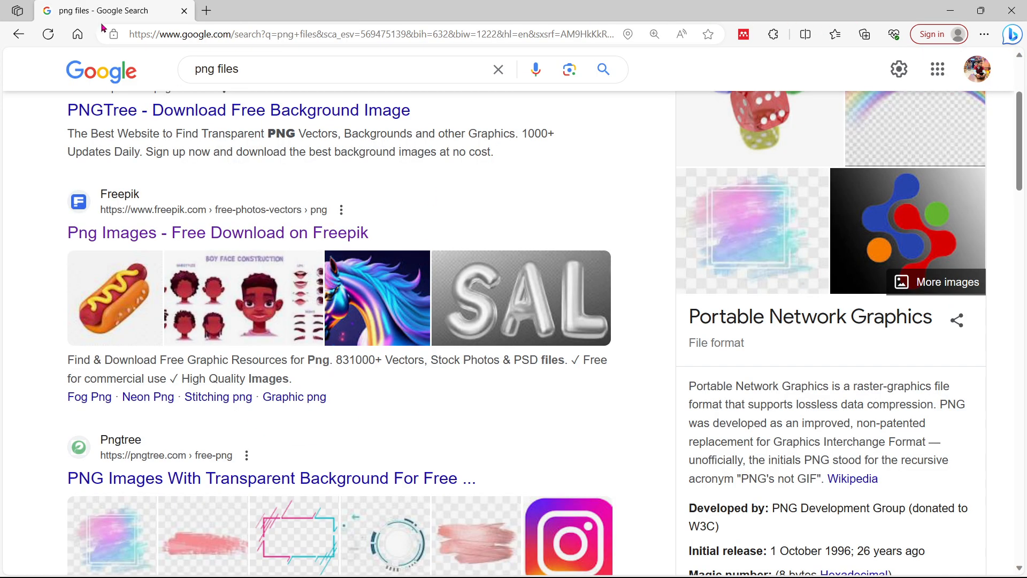
click(207, 12)
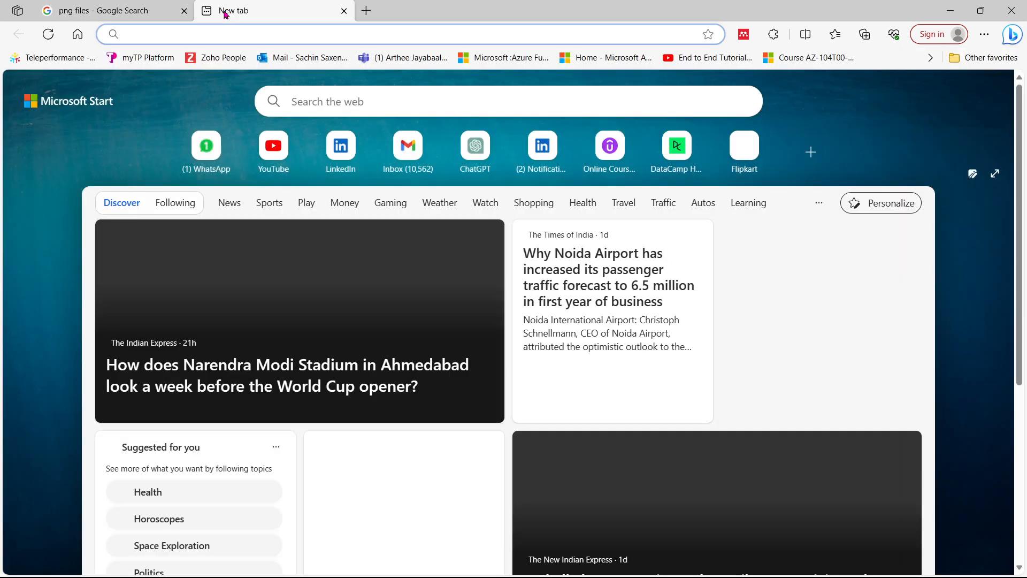
text(google.com)
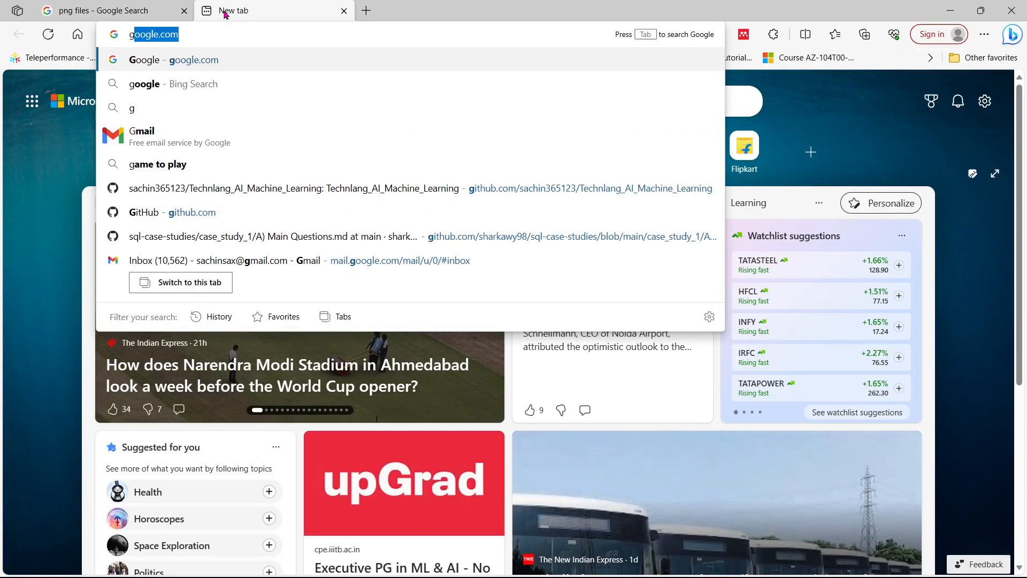
key(Return)
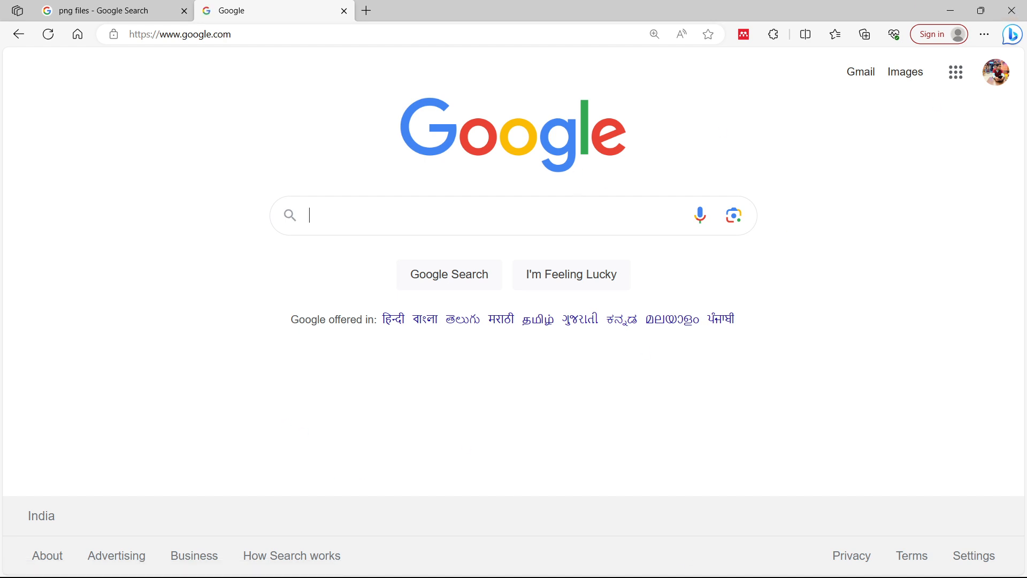
Step: Switch to Power BI Desktop to look at the report page, and return to the Google page in Edge
mouse_move(661, 561)
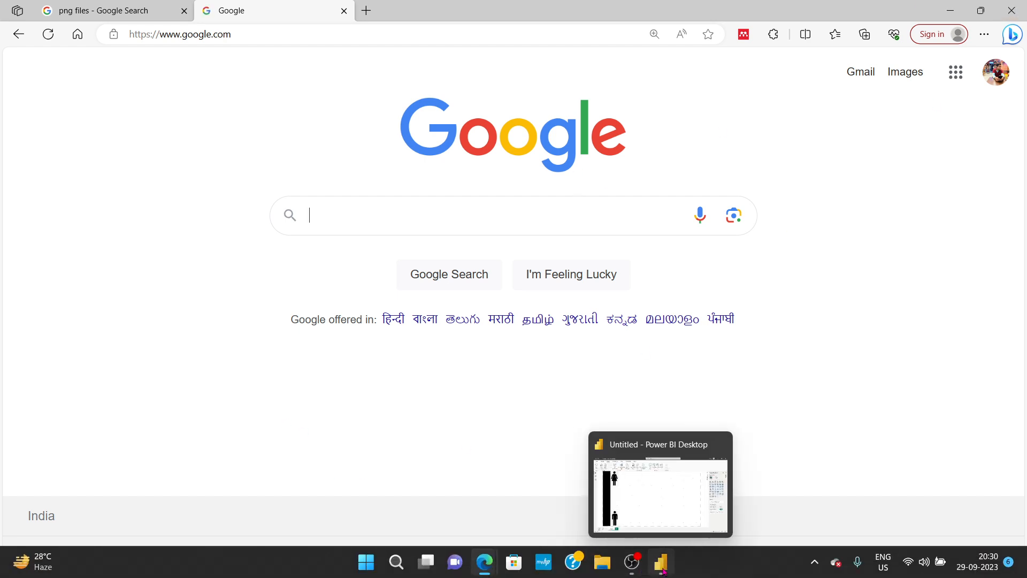
click(673, 490)
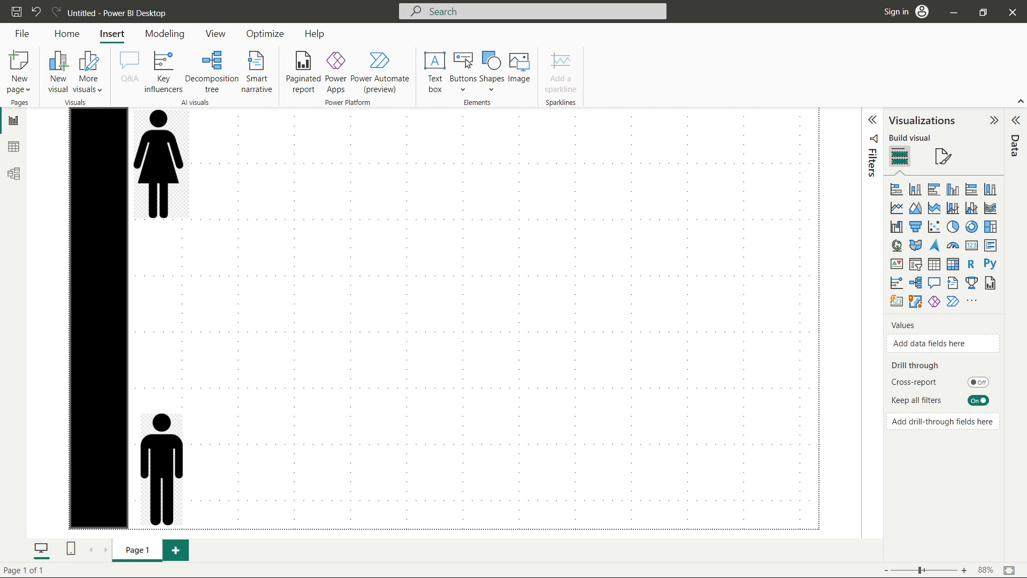
mouse_move(602, 576)
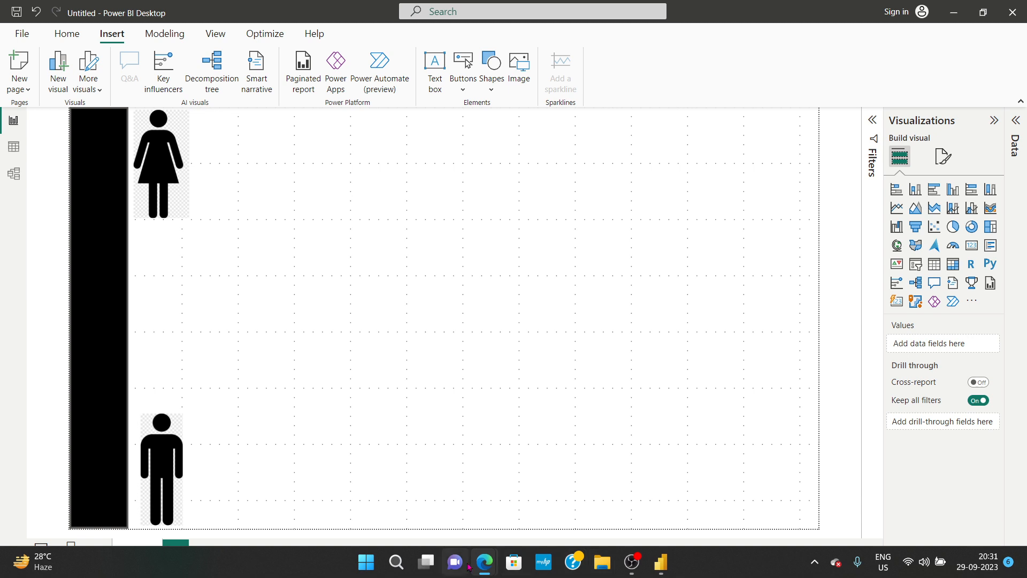
mouse_move(485, 573)
click(750, 500)
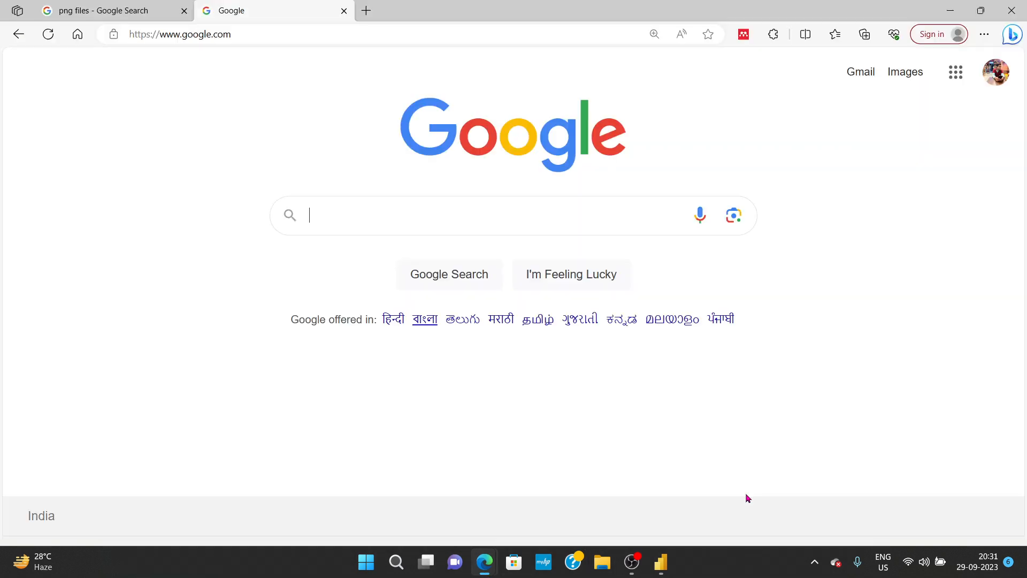
Step: Search Google for "weather dataset csv github"
text(whe)
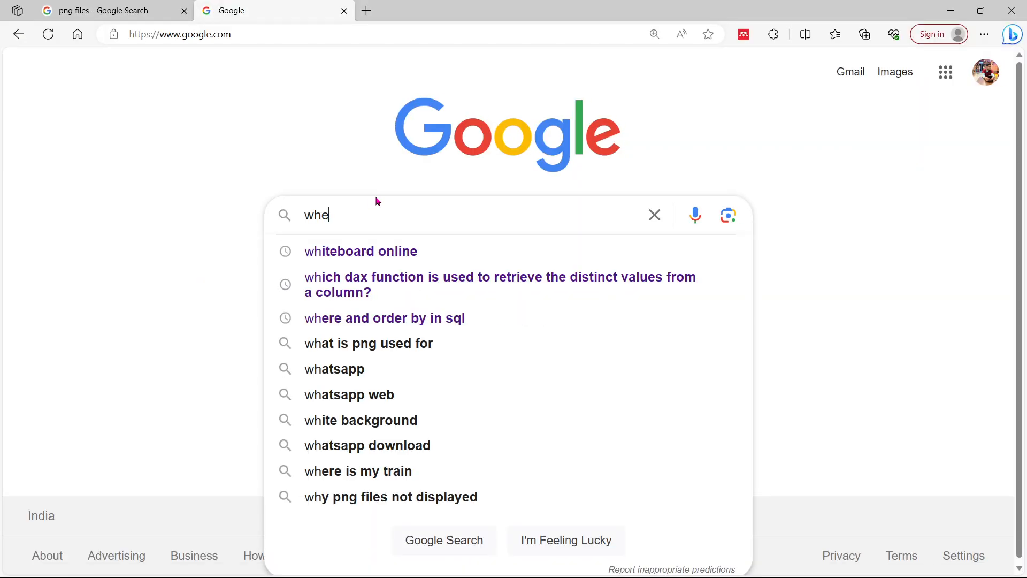
text(ather)
key(Down)
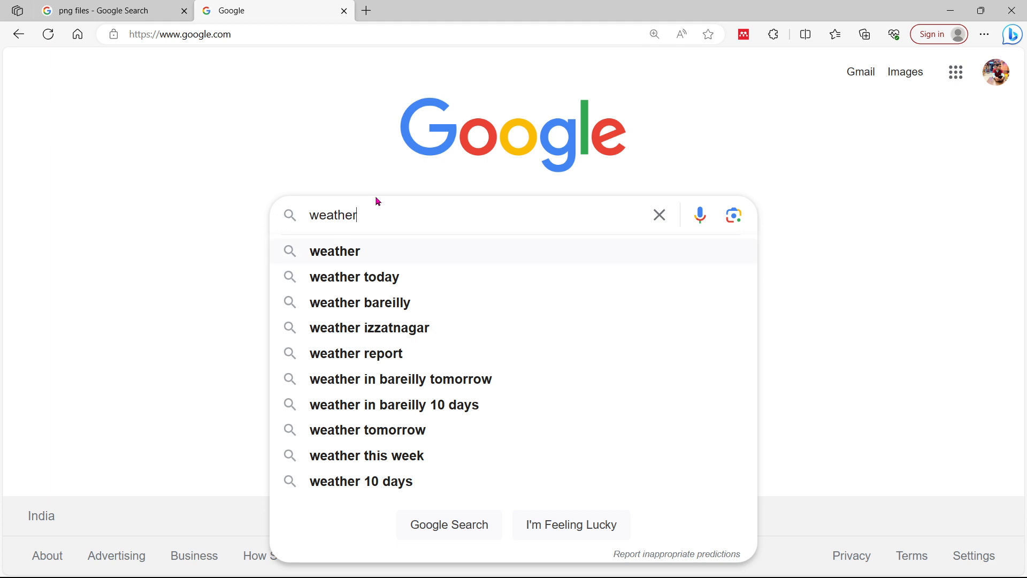
text(dataset)
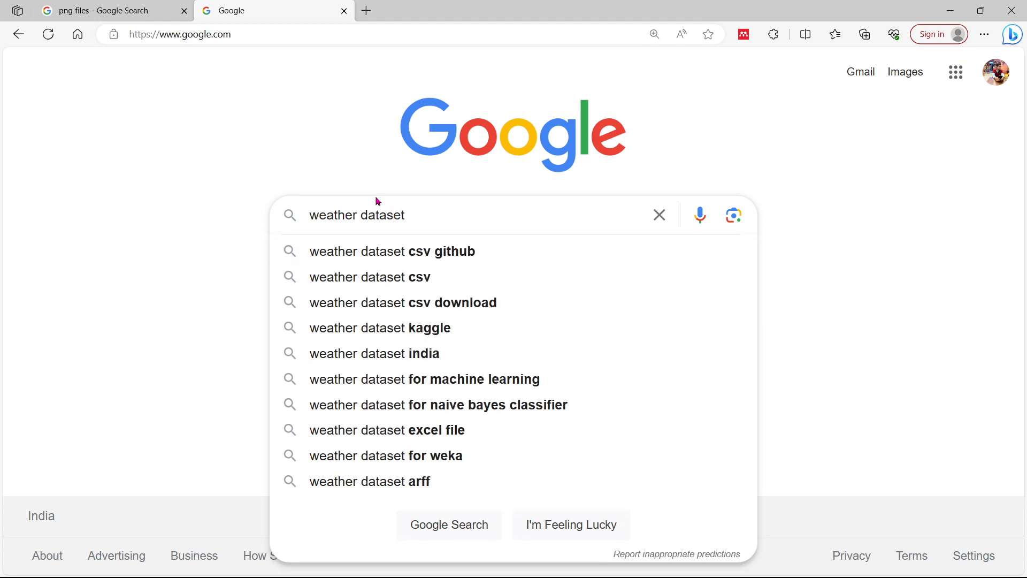
key(Down)
key(Up)
click(424, 258)
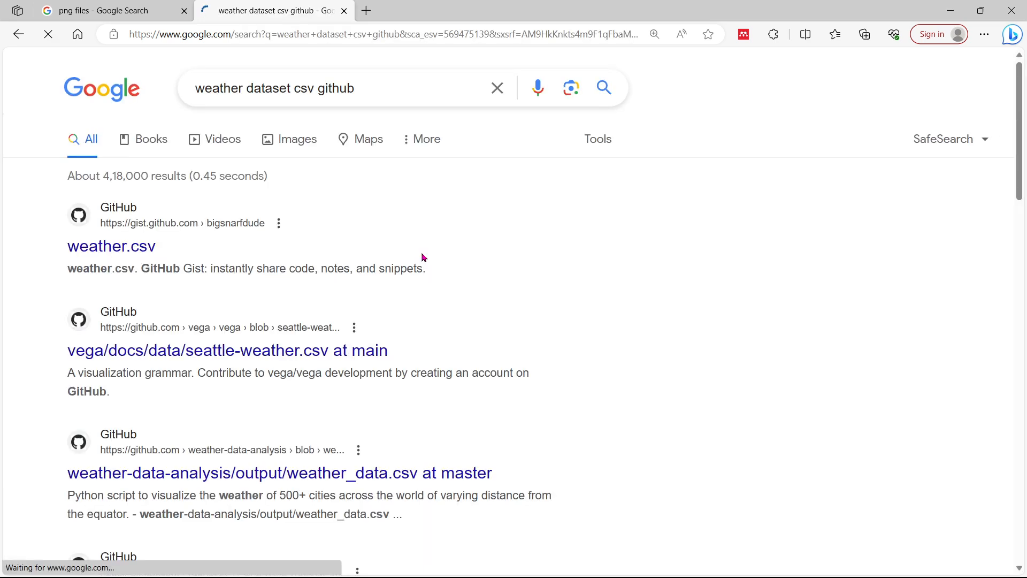
Step: Replace "weather" with "male female" in the search term and run the search for "male female dataset csv github"
drag(242, 85, 177, 89)
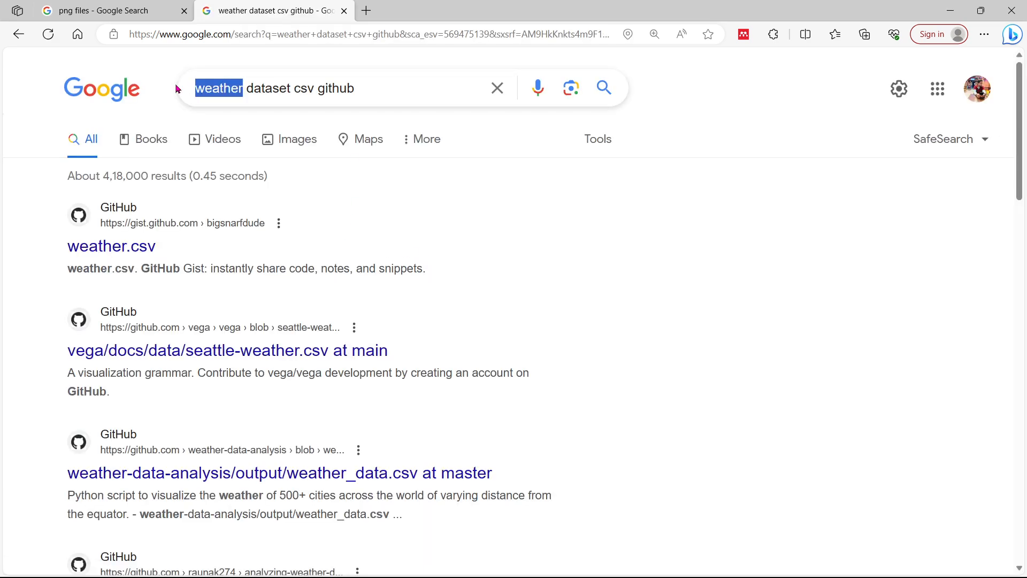
text(male female)
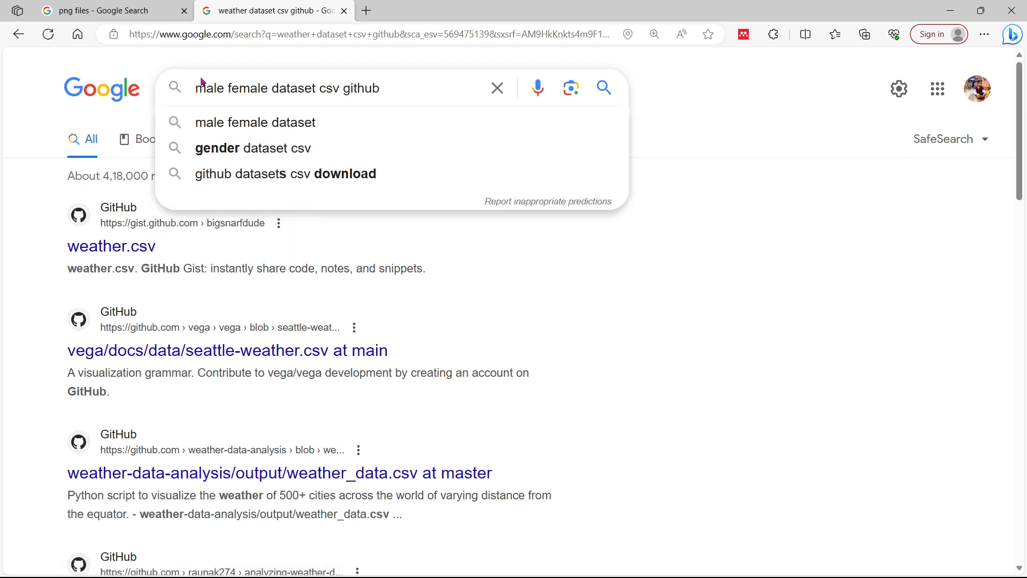
key(Return)
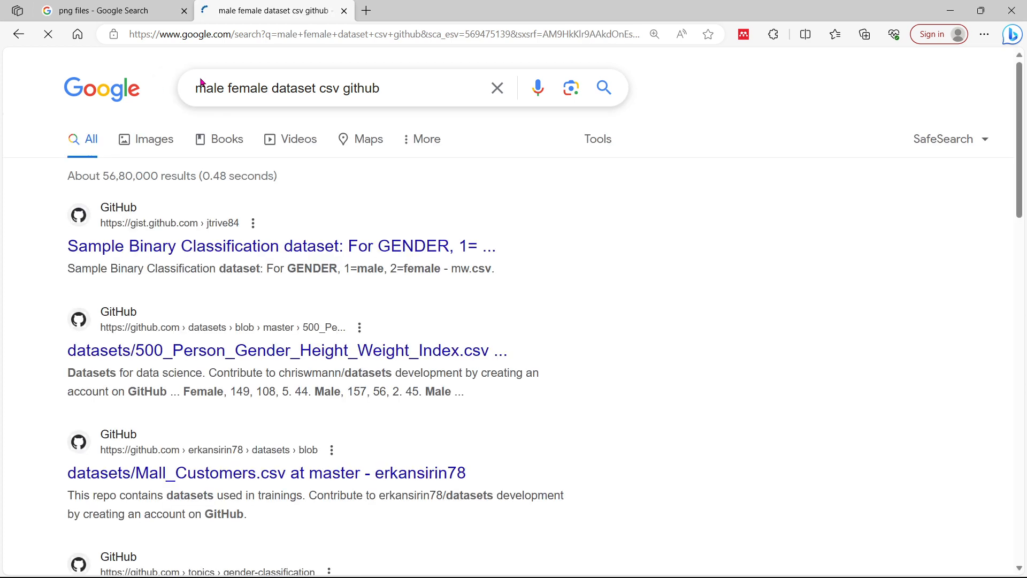
Step: Open the Sample Binary Classification dataset result in a new browser tab and look through the mw.csv rows
right_click(261, 251)
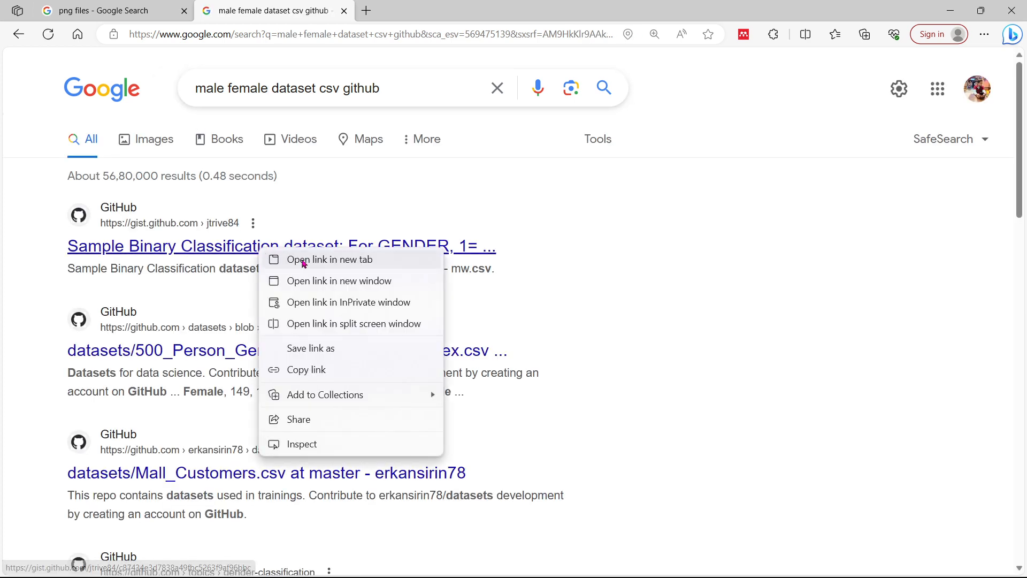
click(306, 261)
click(414, 8)
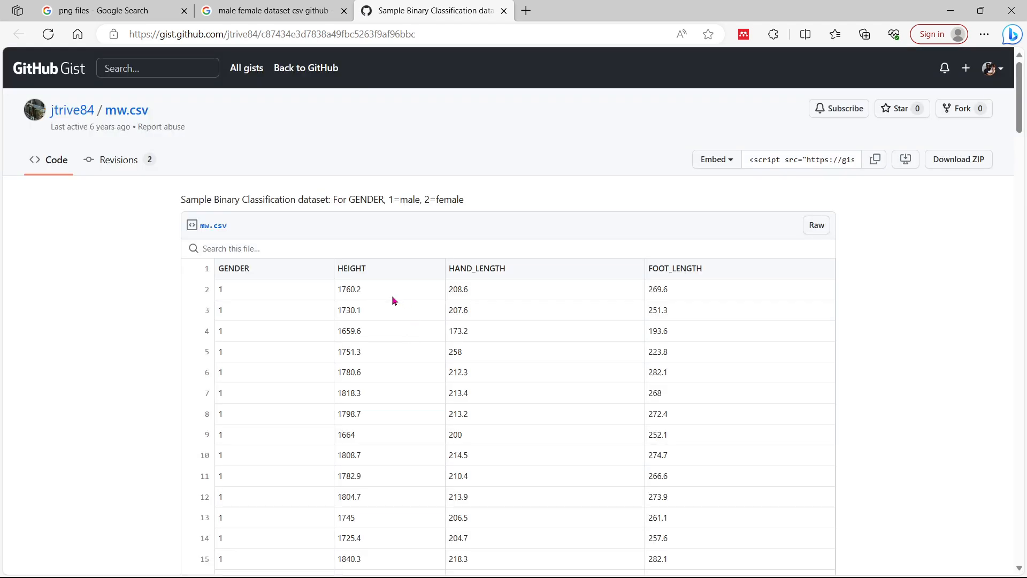
scroll(390, 344, down, 12)
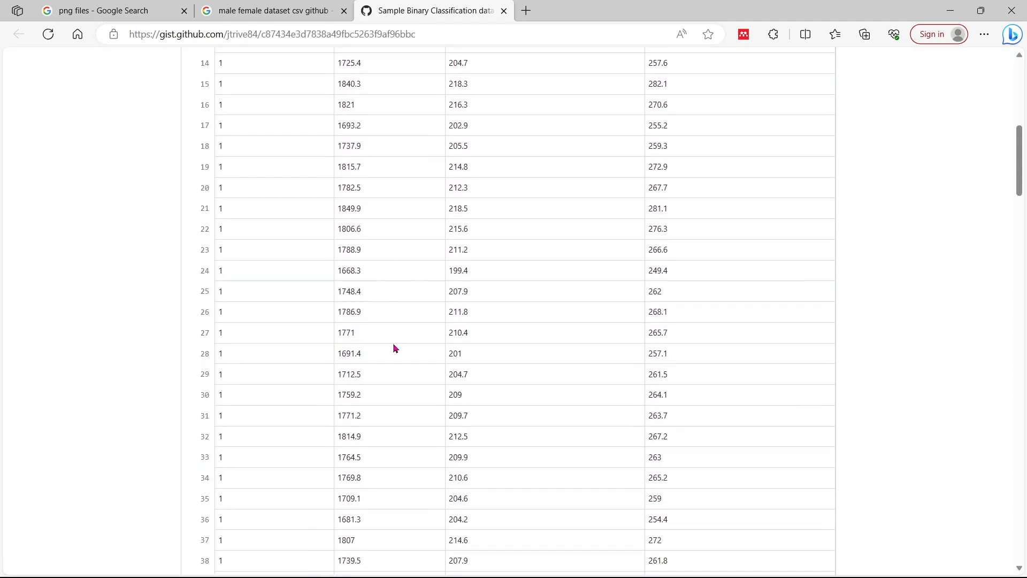
scroll(393, 342, up, 12)
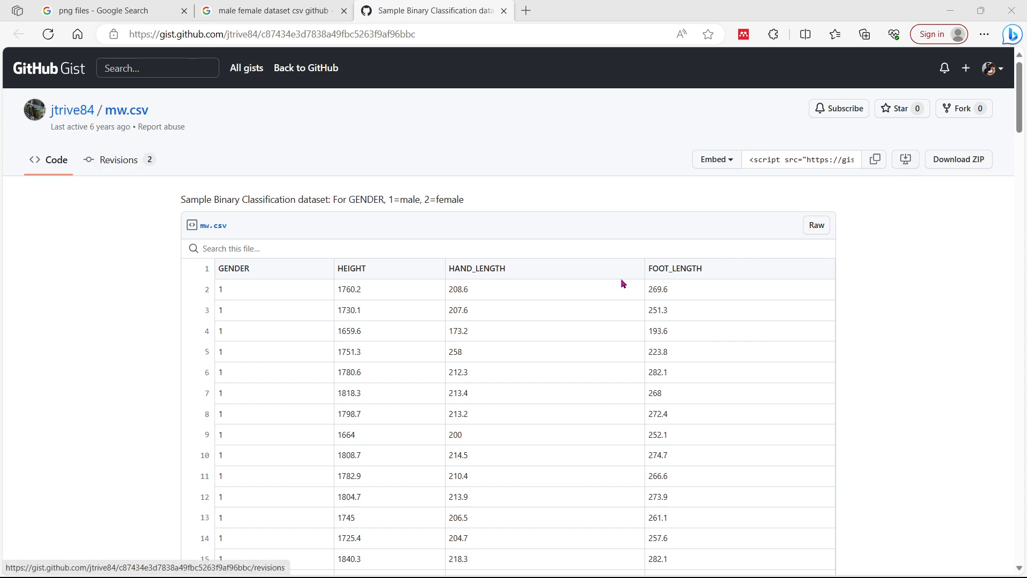
scroll(625, 278, down, 1)
scroll(121, 273, up, 1)
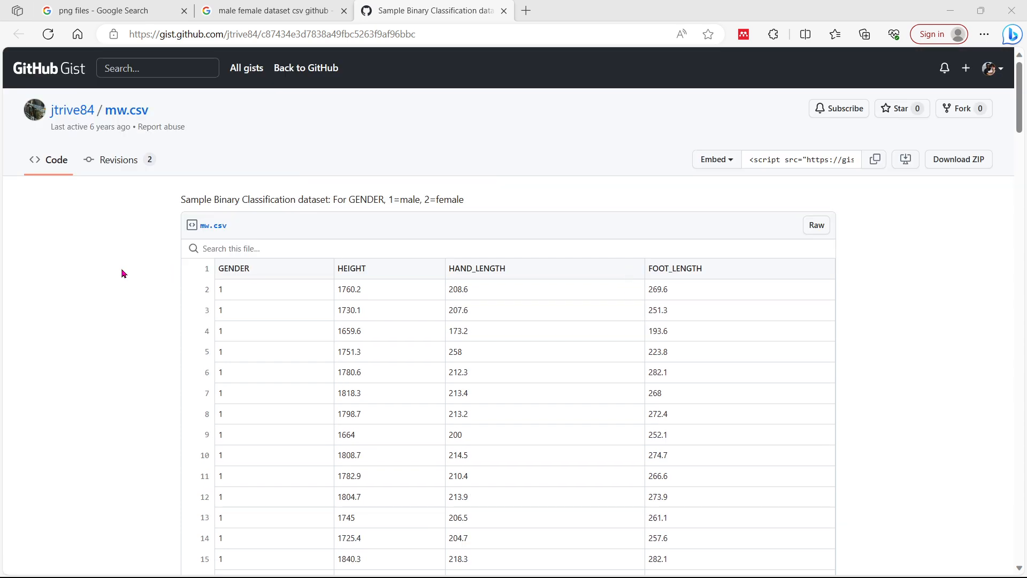
right_click(207, 227)
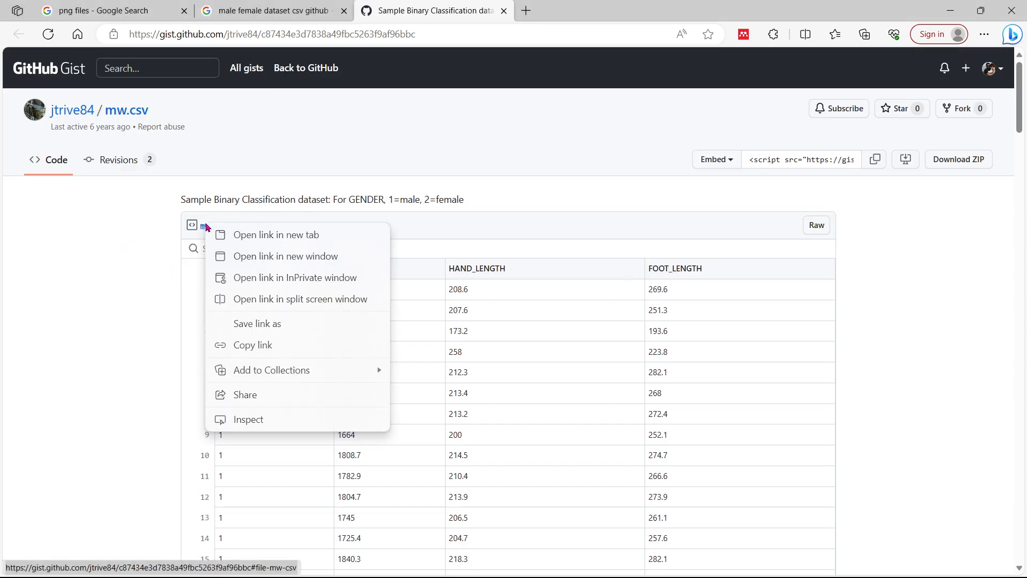
click(288, 325)
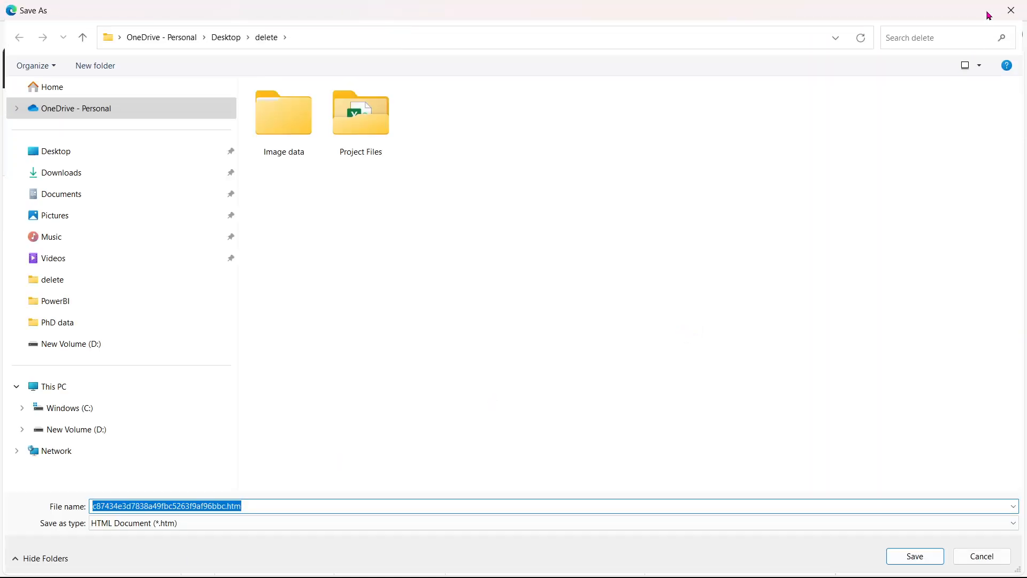
click(1011, 10)
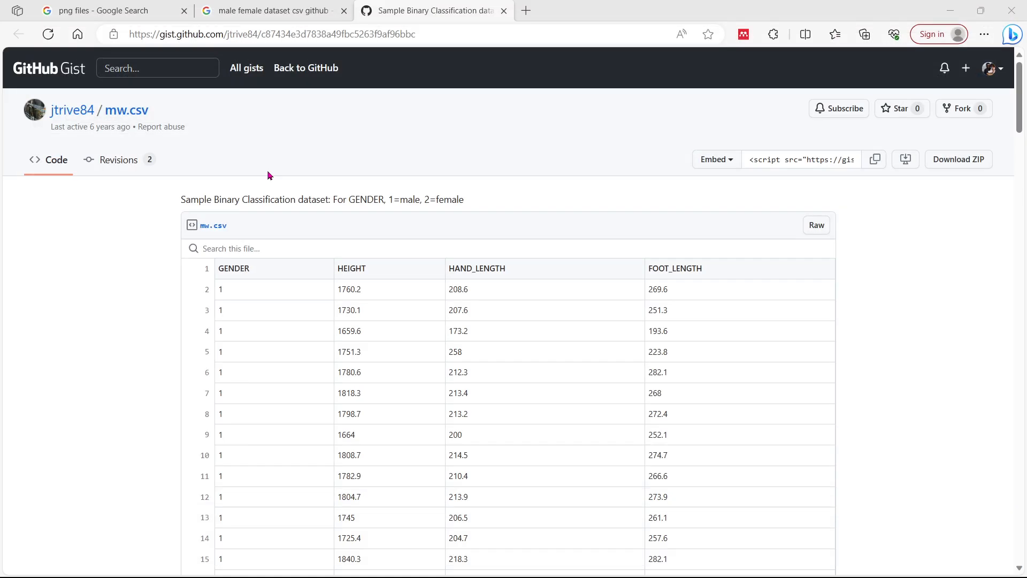
Step: View the raw version of mw.csv, inspect the end of its web address, and return to the gist page
click(213, 231)
scroll(739, 171, up, 3)
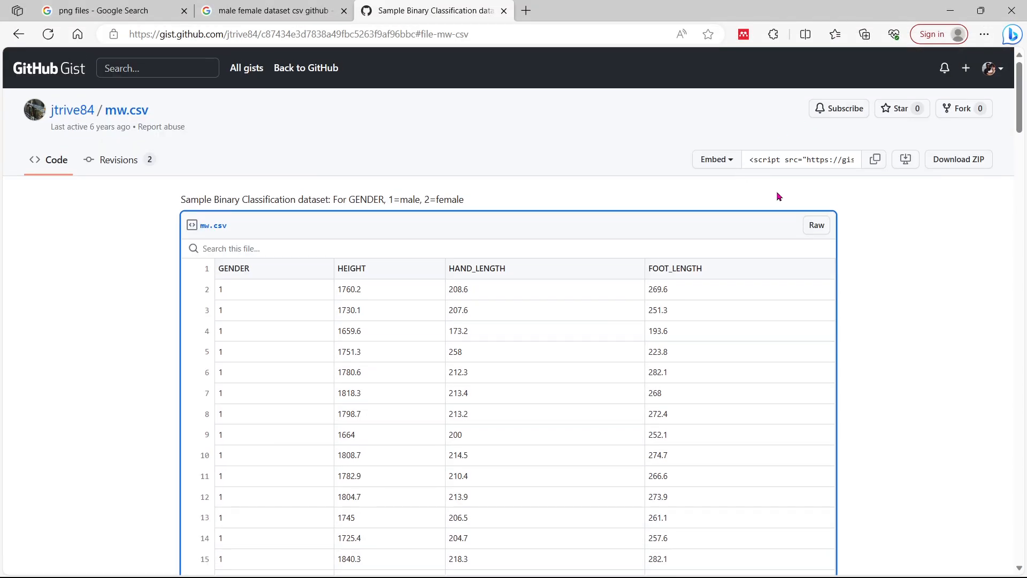
click(821, 225)
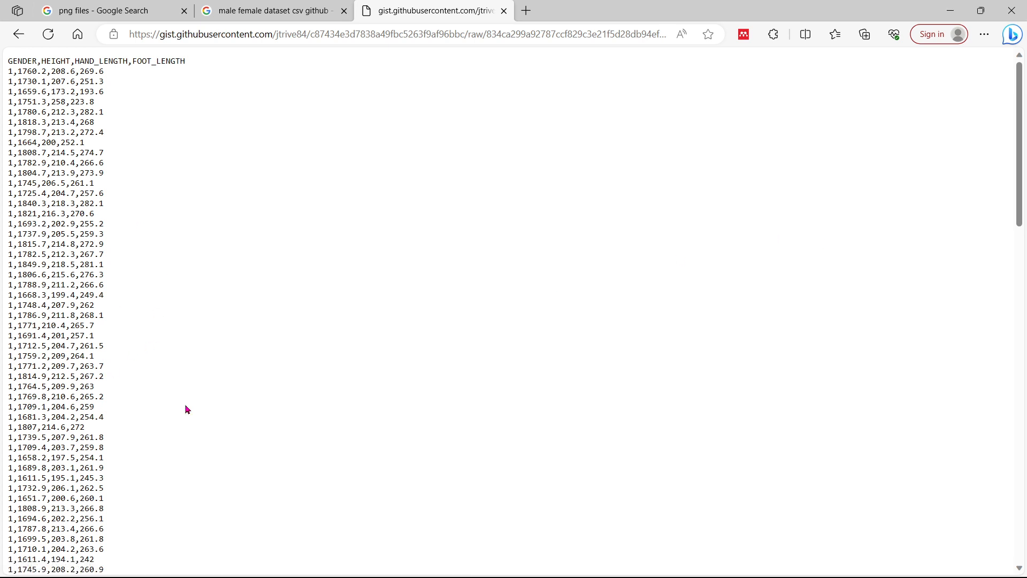
click(544, 32)
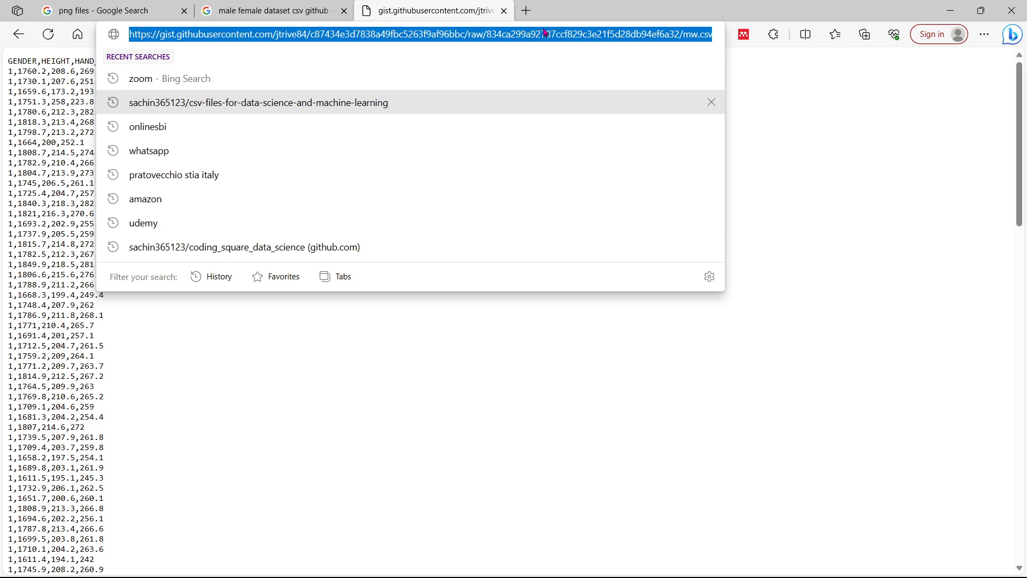
key(End)
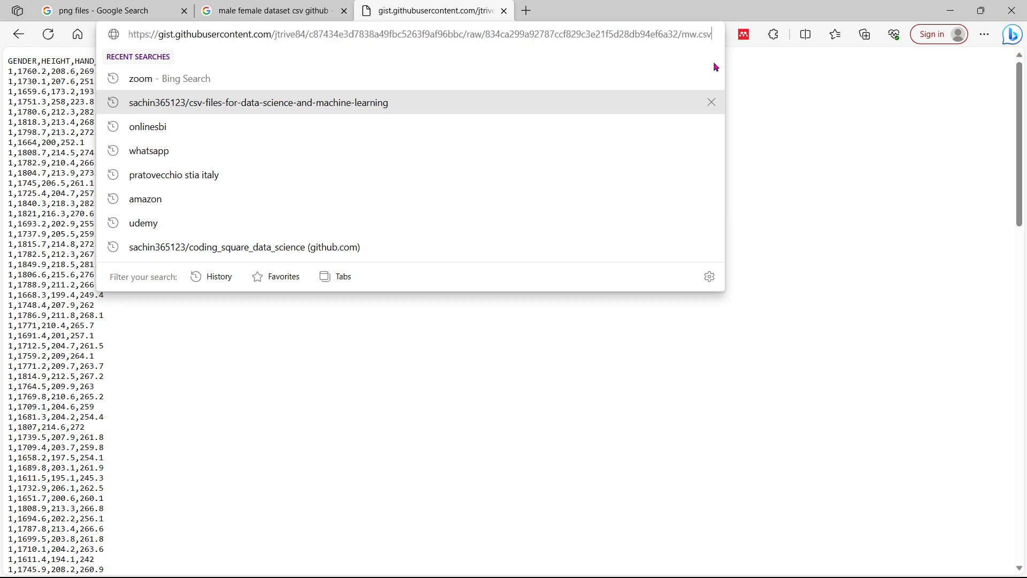
click(816, 142)
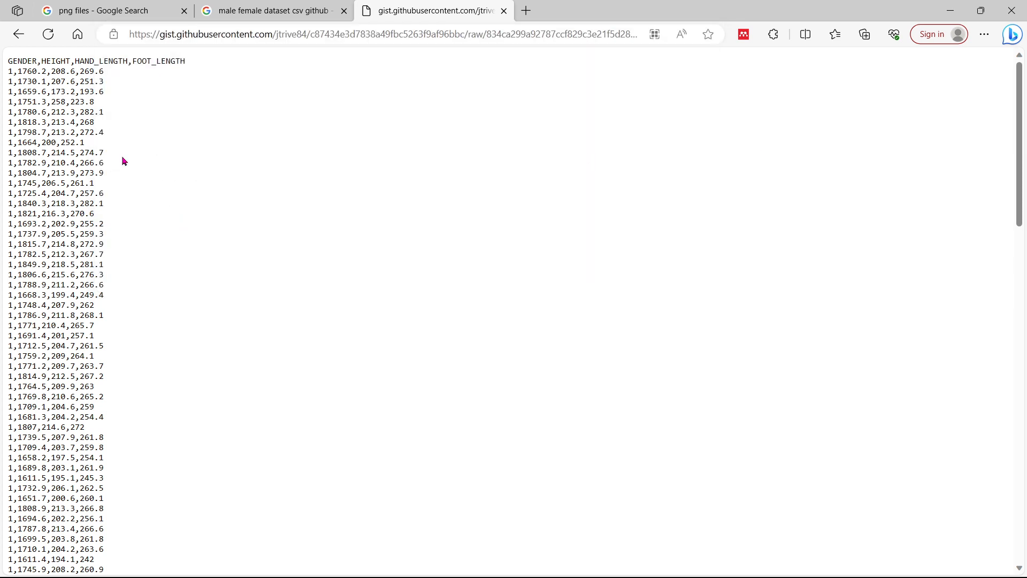
click(18, 34)
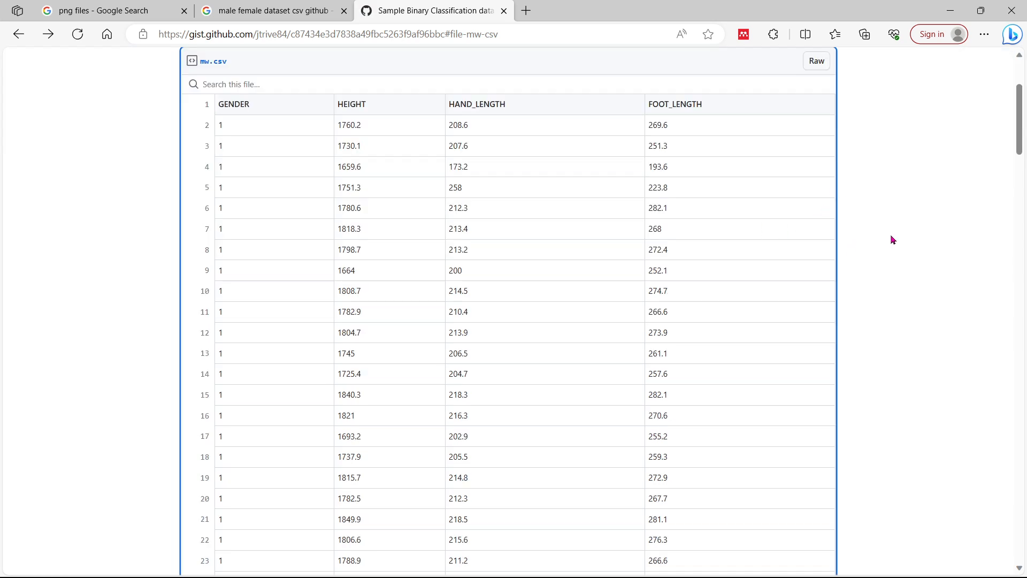
Step: Download the gist as a ZIP file and show it in the Downloads folder in File Explorer
click(968, 162)
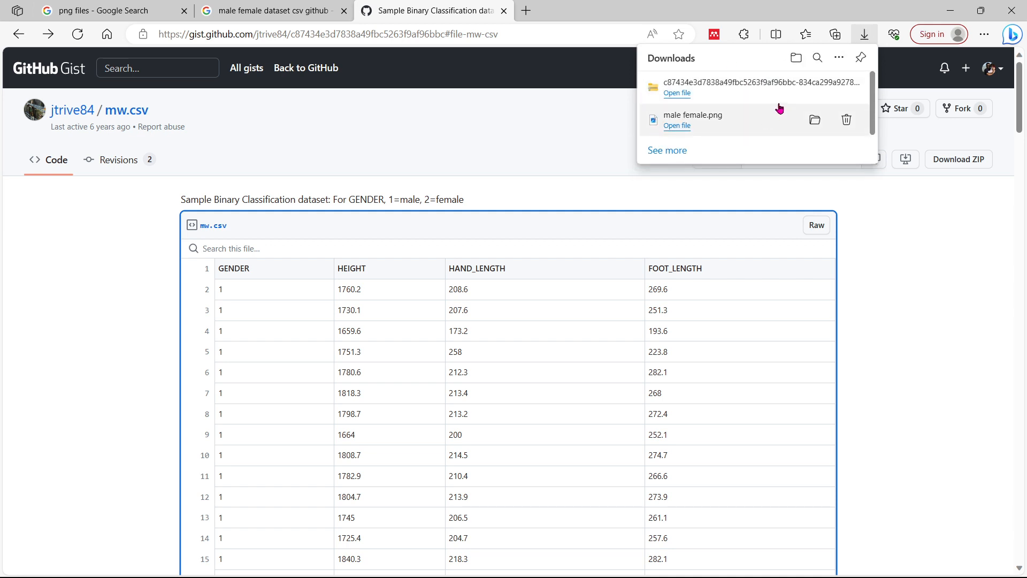
click(814, 87)
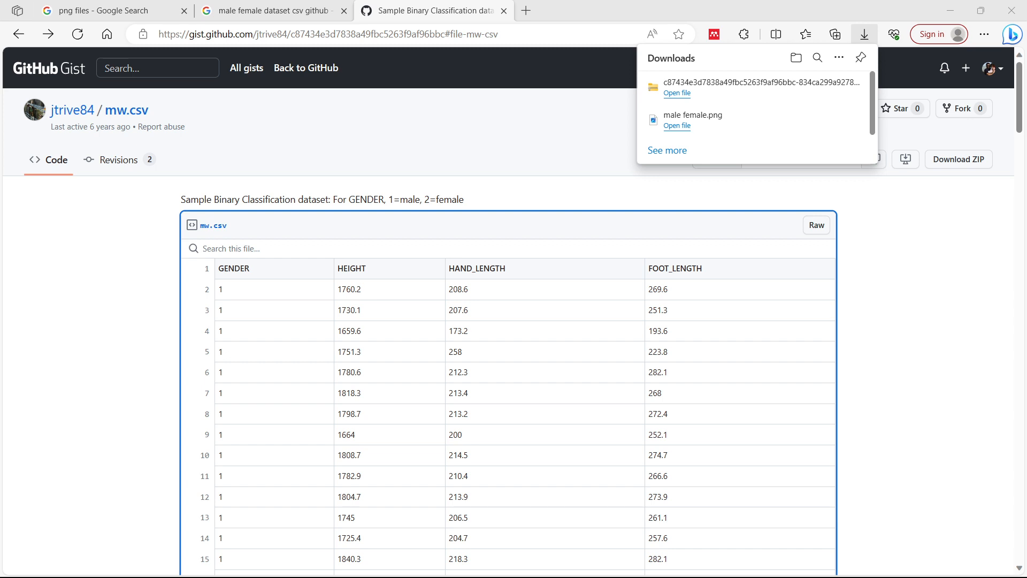
drag(1026, 52, 318, 124)
double_click(319, 126)
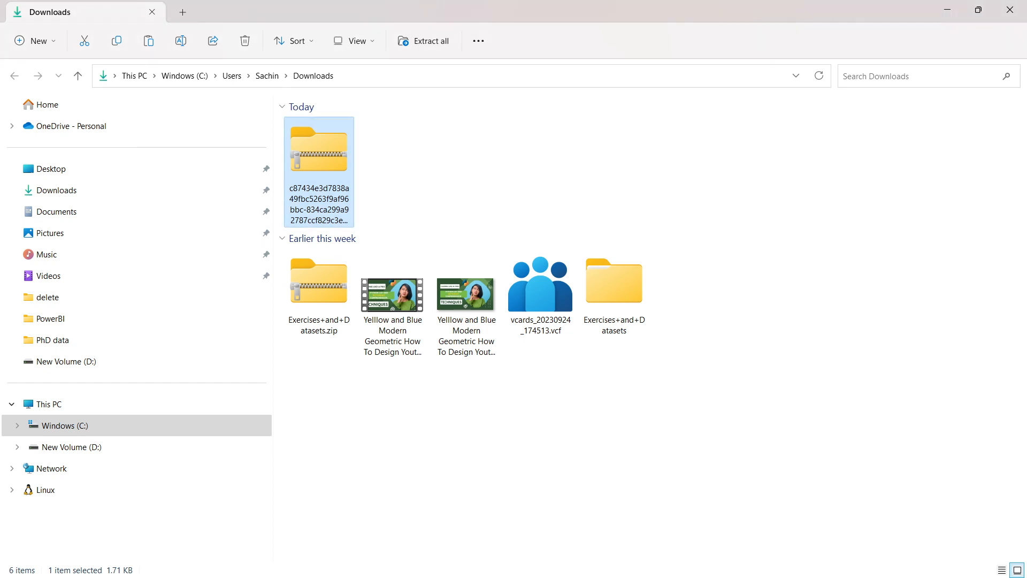
Step: Extract the downloaded gist ZIP to the suggested folder, open the inner folder containing mw.csv, and maximize its window
right_click(333, 156)
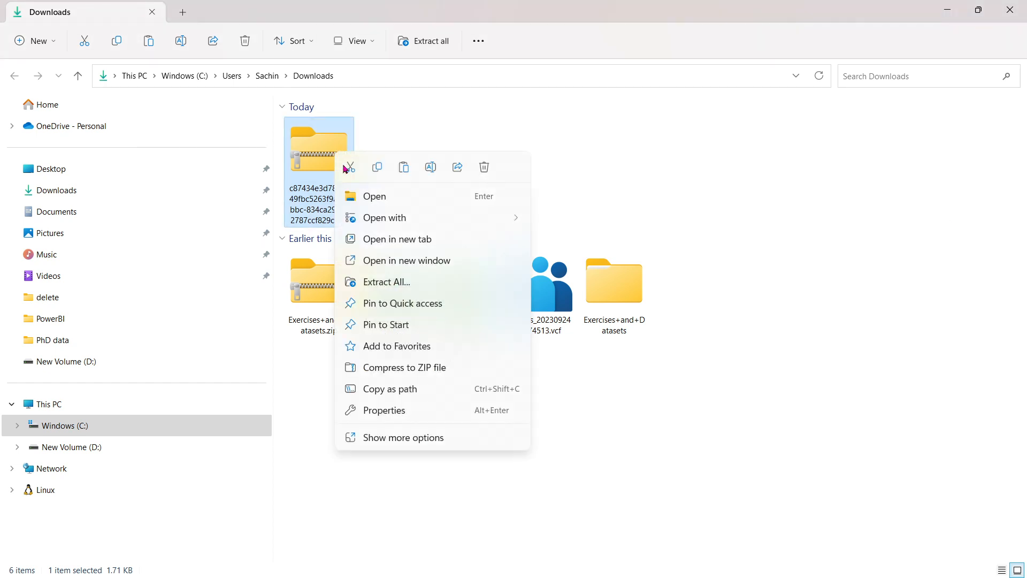
click(400, 283)
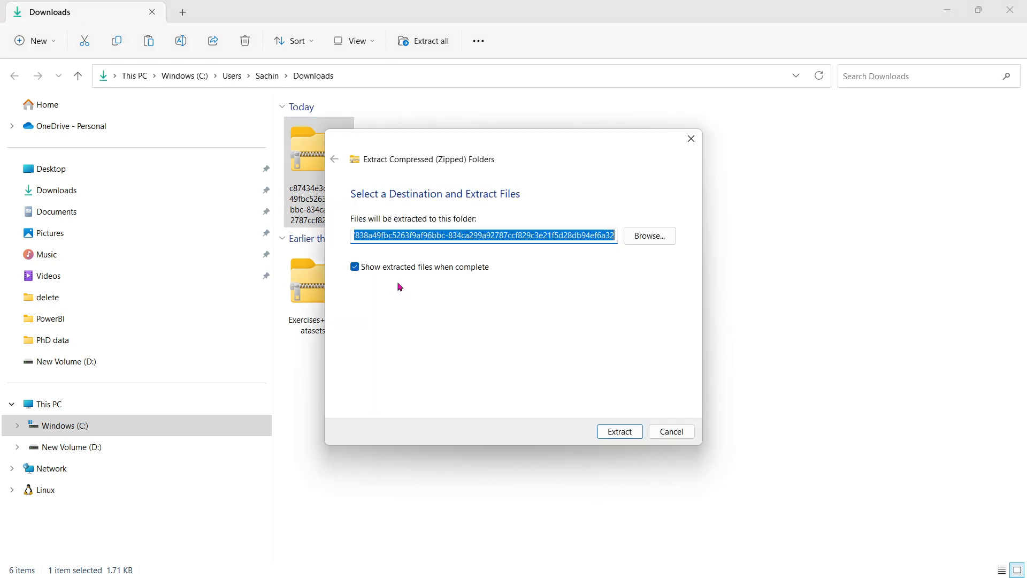
click(620, 430)
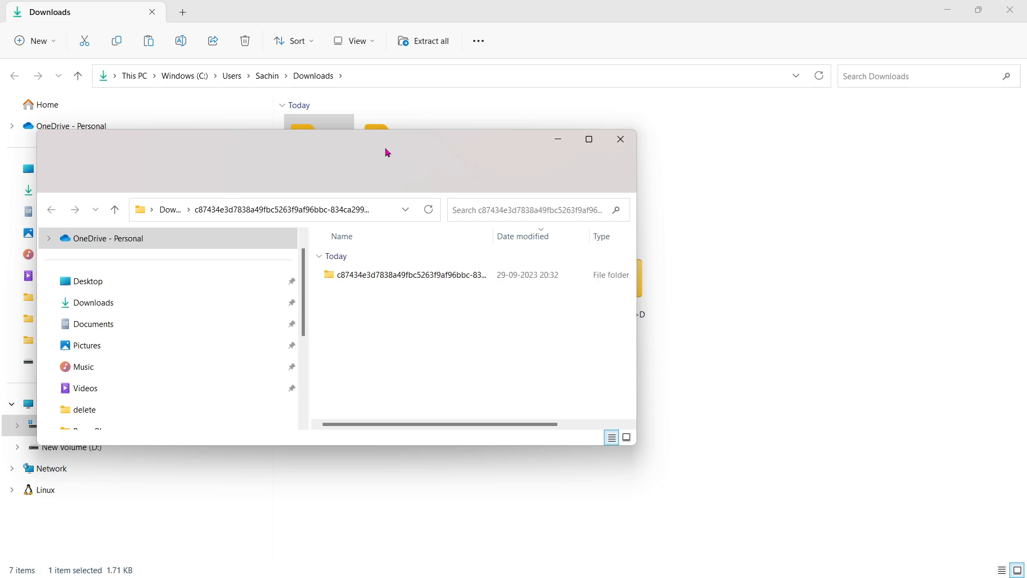
double_click(341, 275)
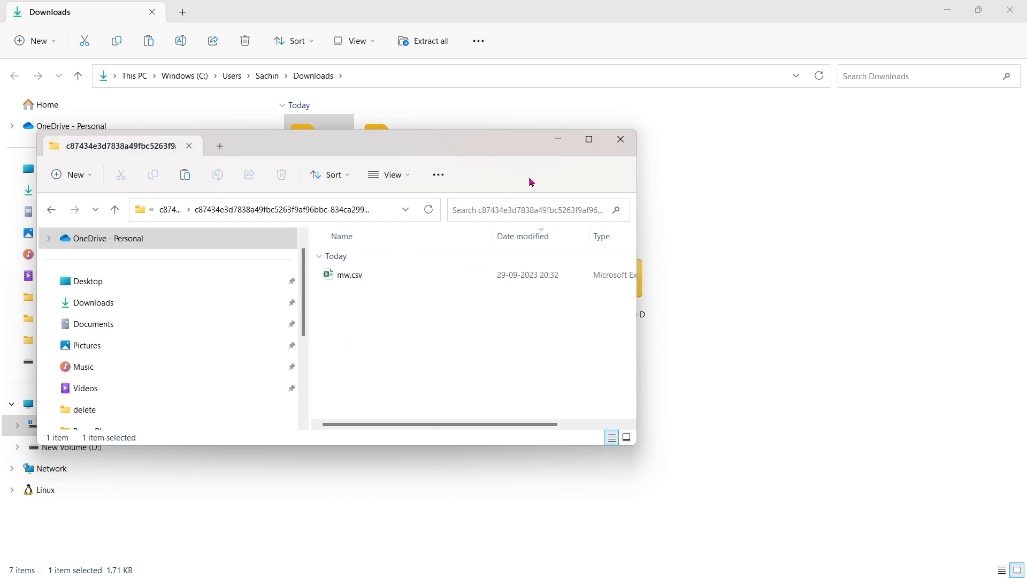
click(600, 148)
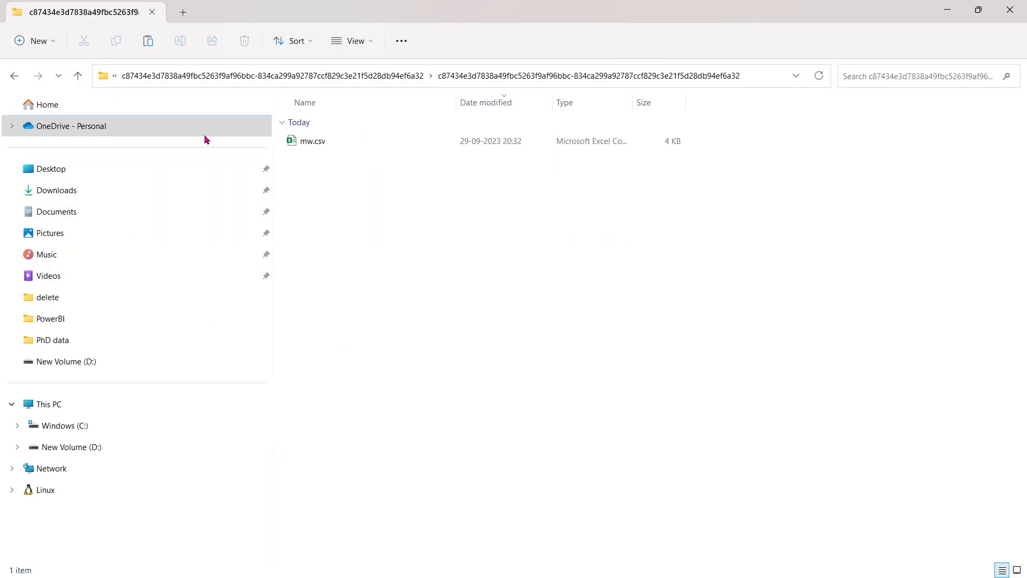
Step: Select the extracted mw.csv, go to the delete folder on the Desktop and browse to the end of its file list
click(311, 147)
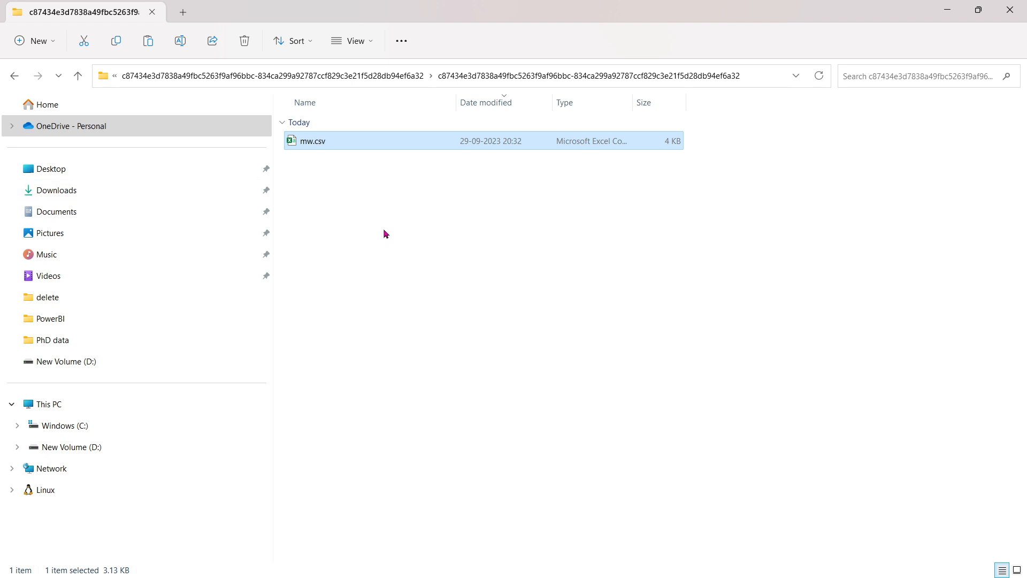
click(52, 168)
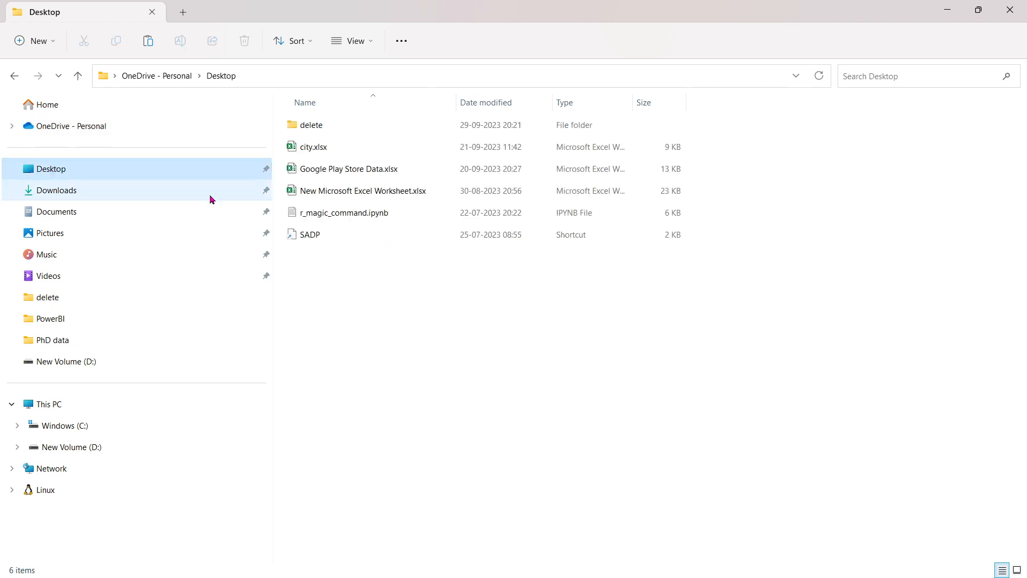
double_click(307, 125)
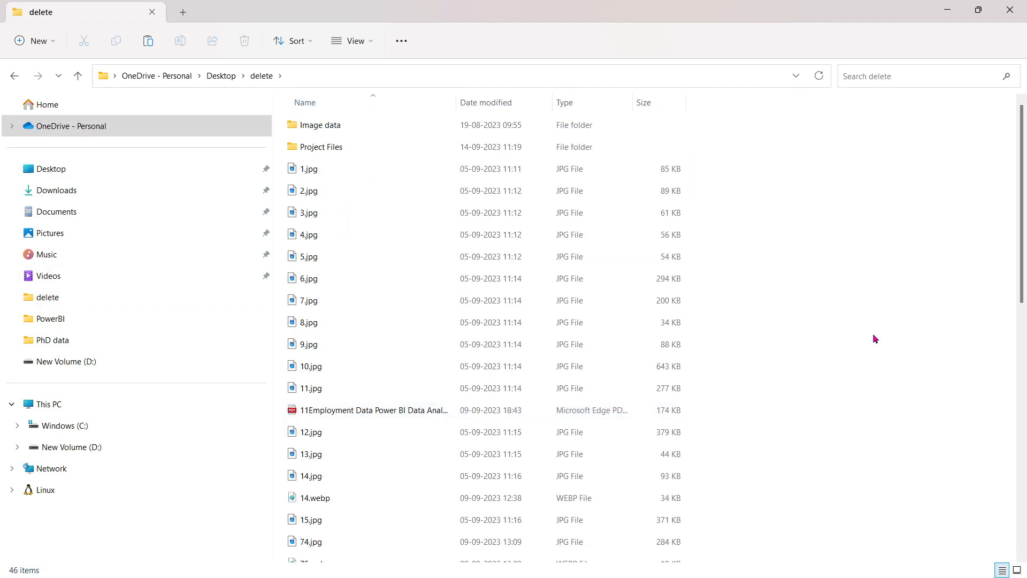
scroll(871, 337, down, 10)
Step: Close both File Explorer windows and the browser tab with the male female dataset search results
click(1010, 10)
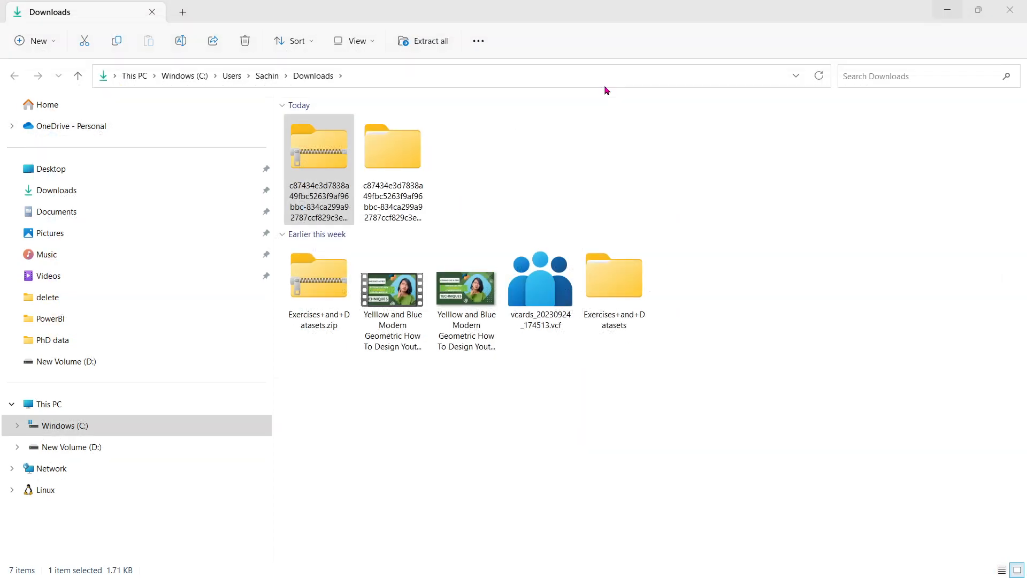
click(1009, 10)
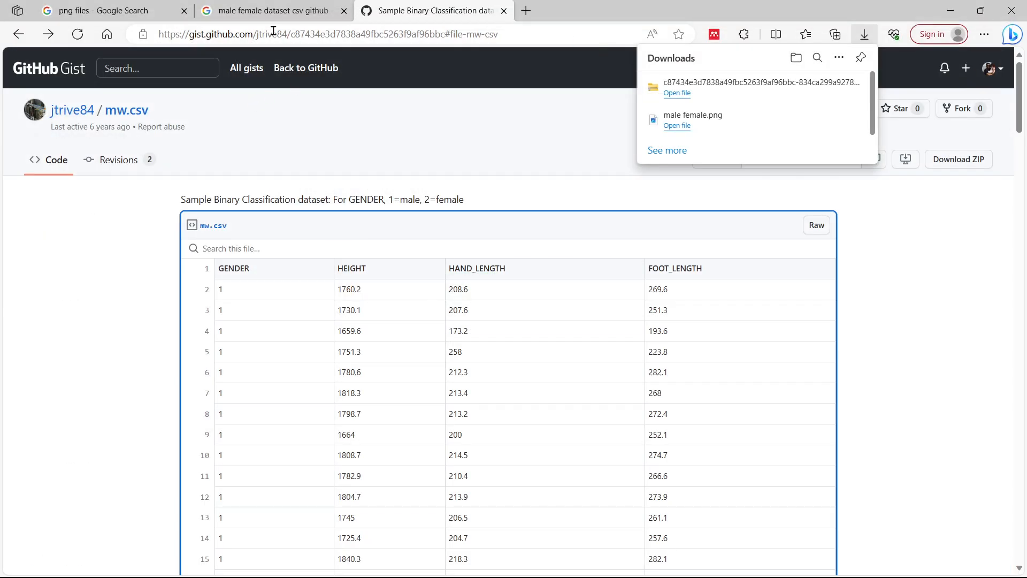
click(316, 12)
click(343, 11)
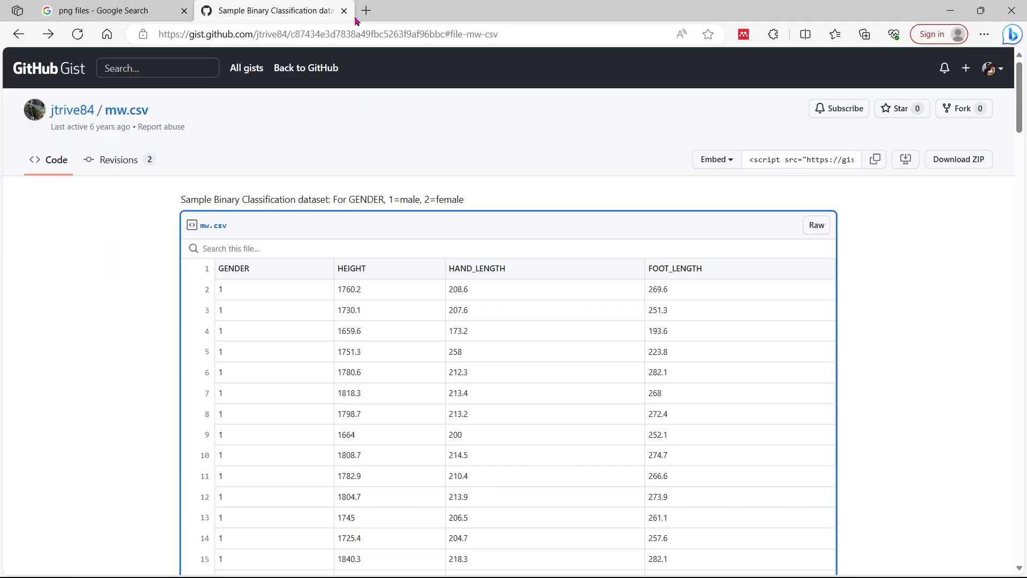
Step: Close the mw.csv gist tab, return to the Power BI Desktop report, and expand its Data pane
click(344, 11)
click(950, 11)
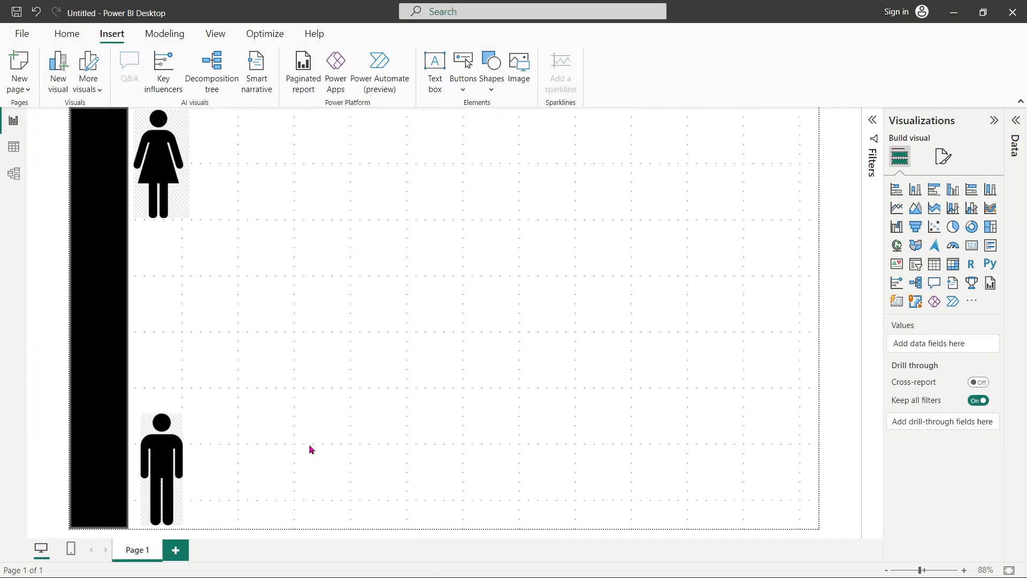
click(1015, 140)
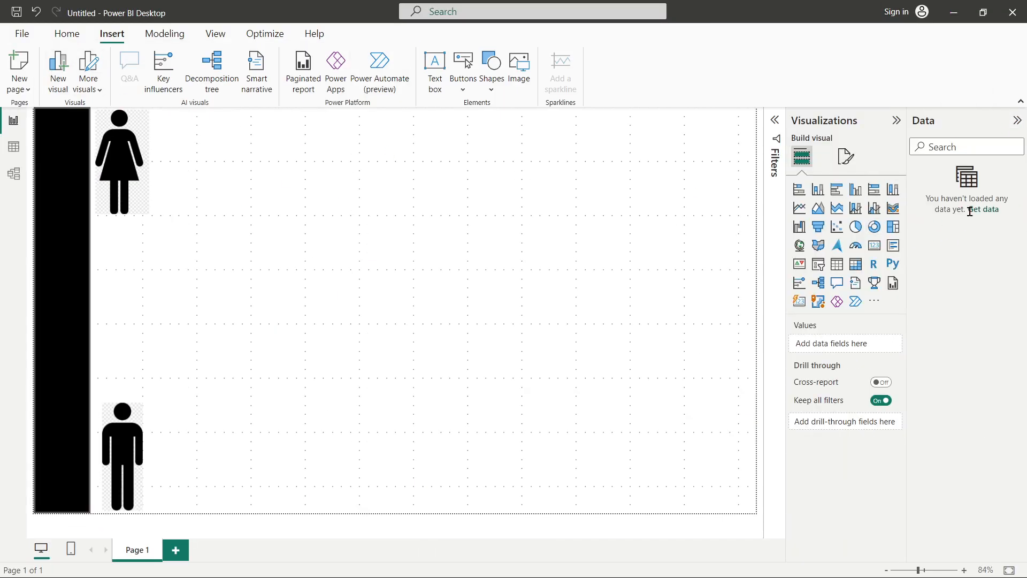
click(66, 34)
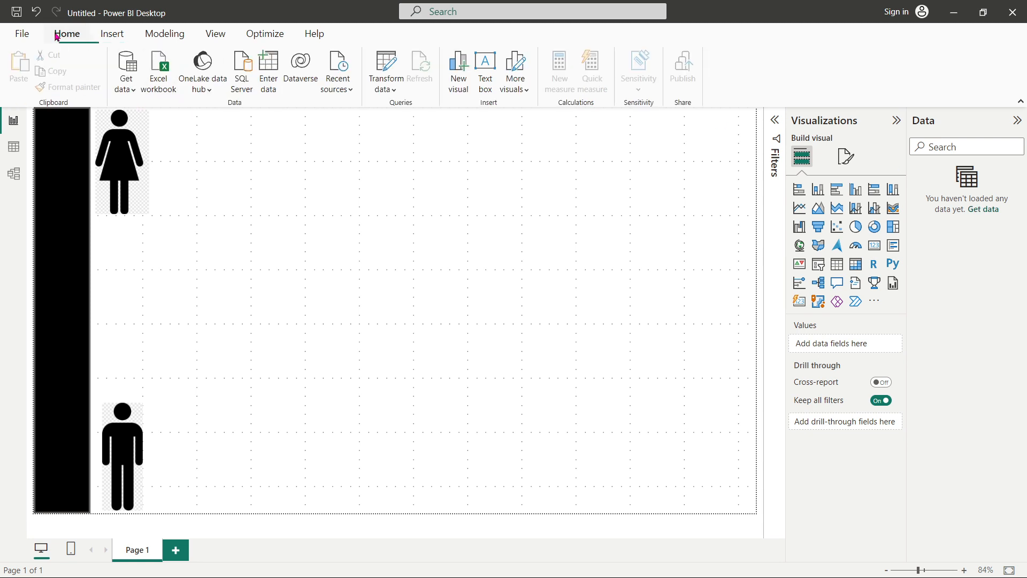
click(125, 83)
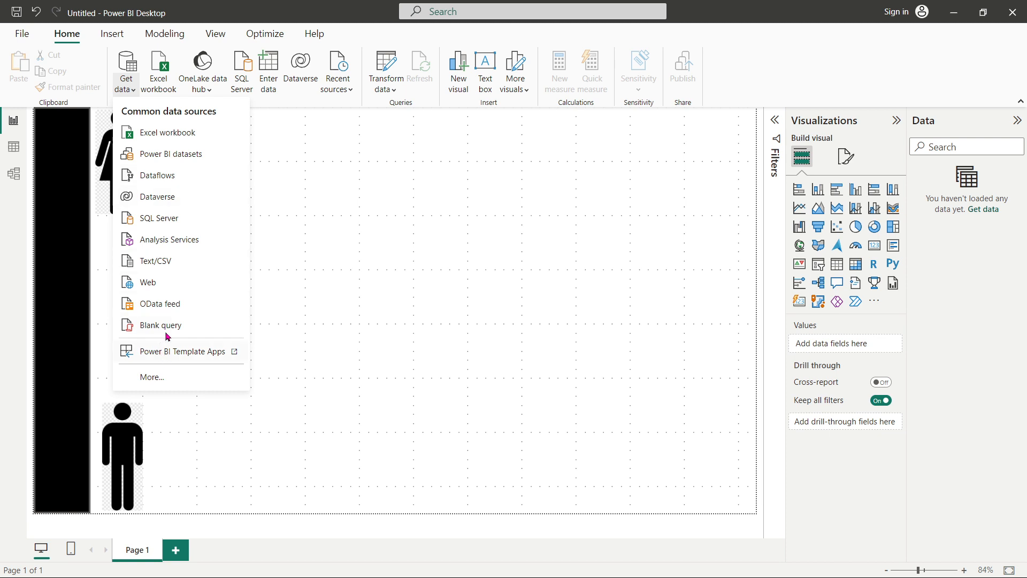
click(984, 257)
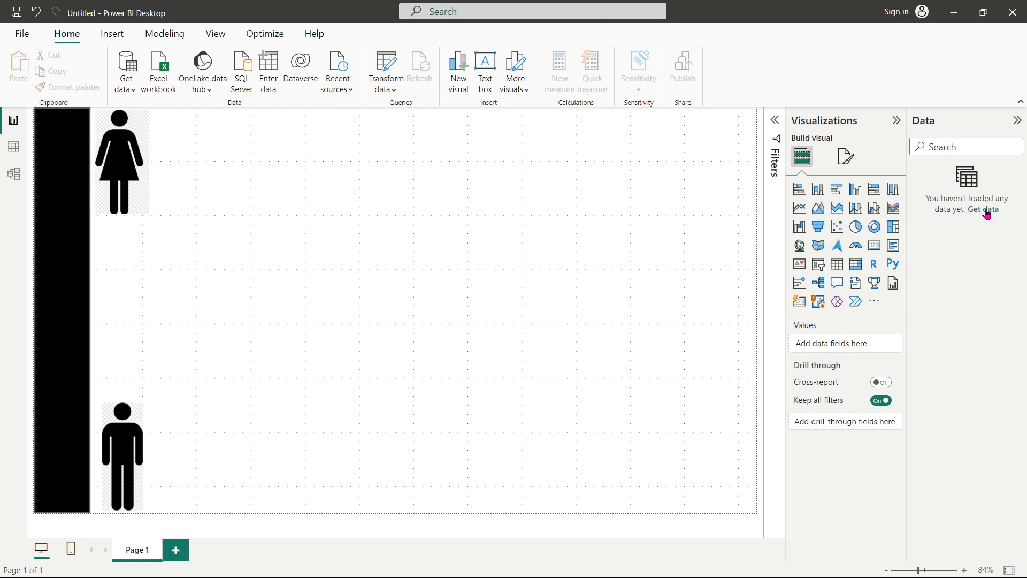
click(23, 35)
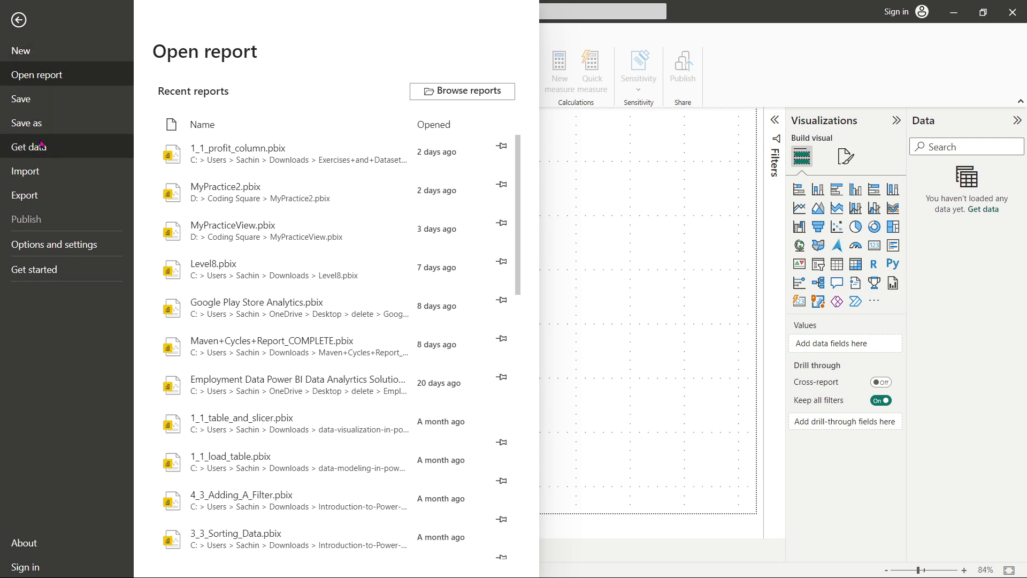
click(653, 223)
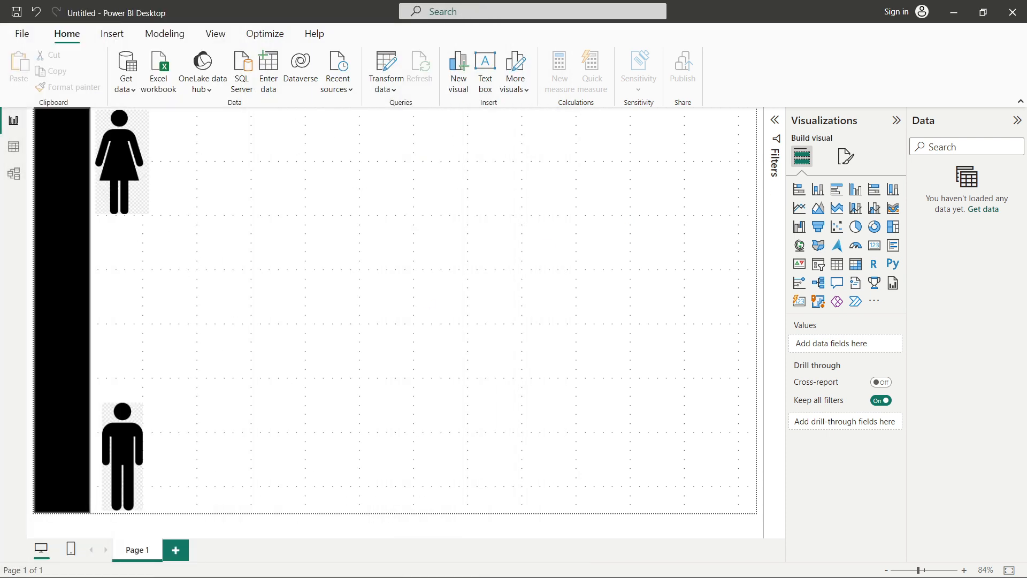
Step: Add a new blank page to the report
click(178, 552)
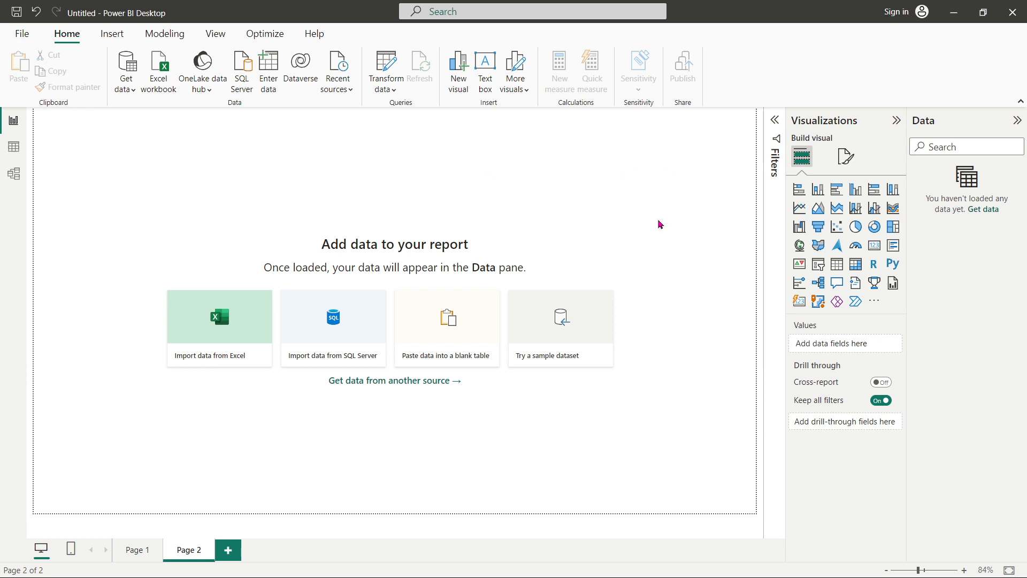
Step: Switch to File Explorer, locate mw.csv in the delete folder on the Desktop, and close the window
mouse_move(524, 576)
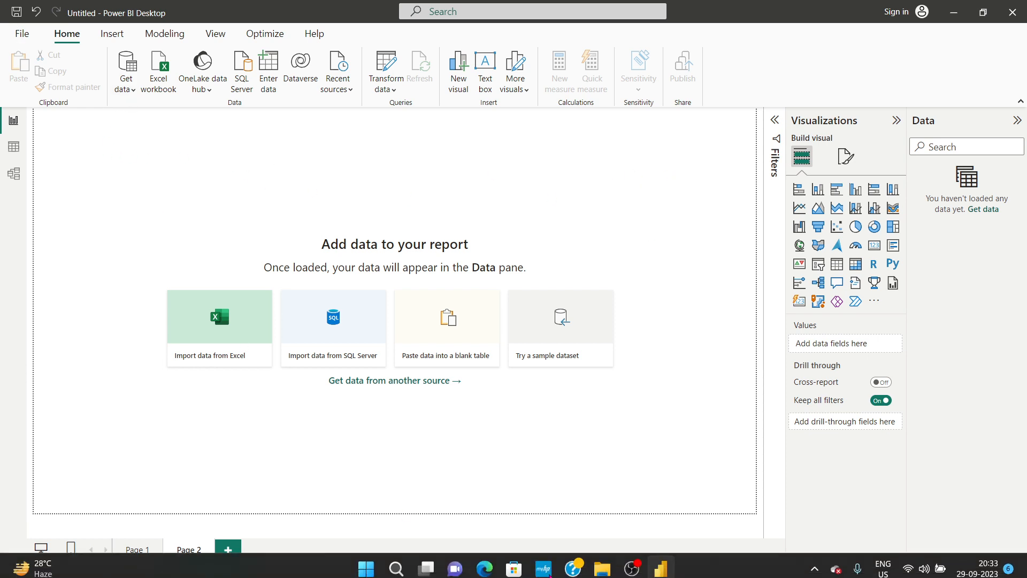
click(607, 570)
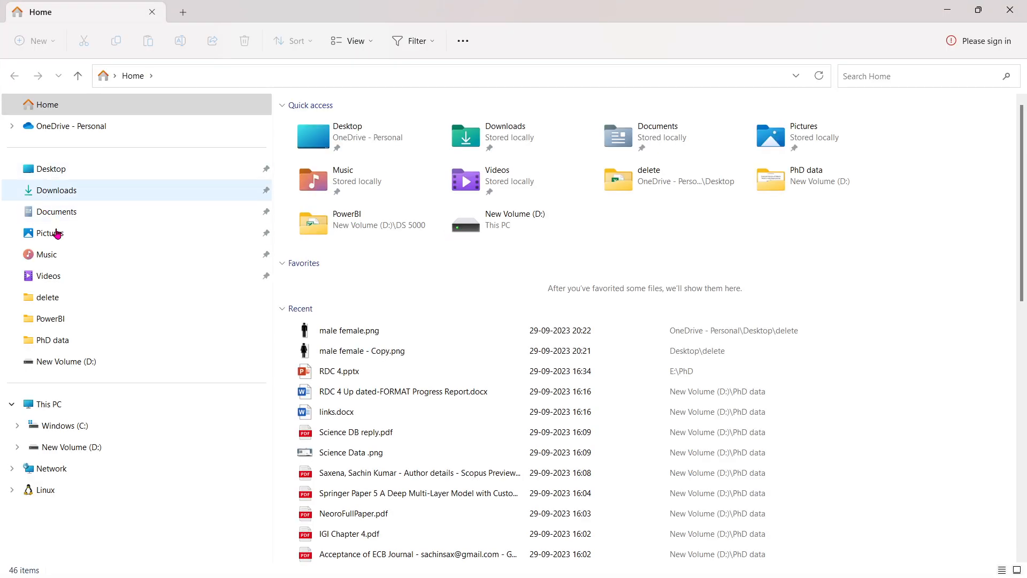
double_click(608, 173)
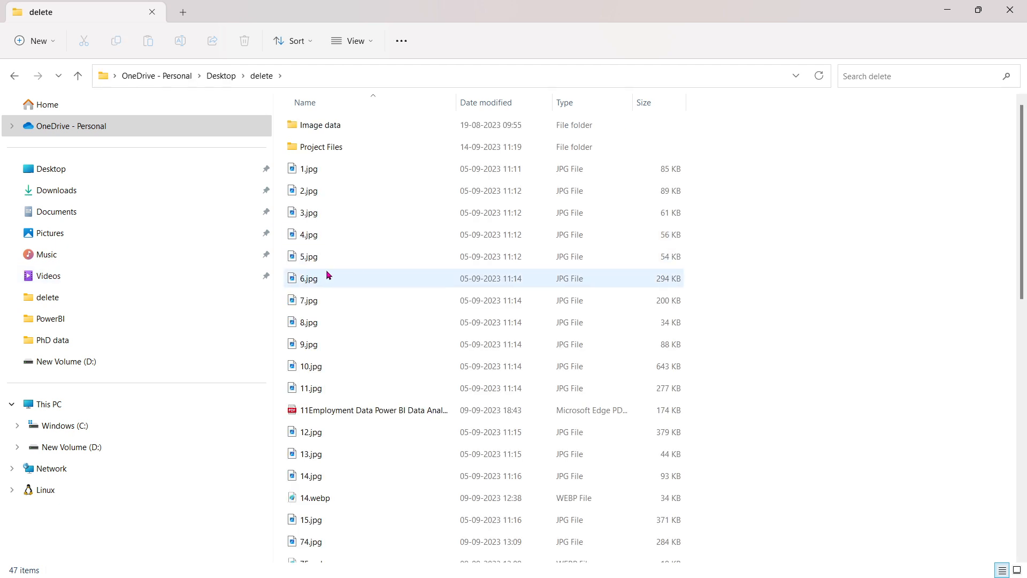
click(329, 275)
key(m)
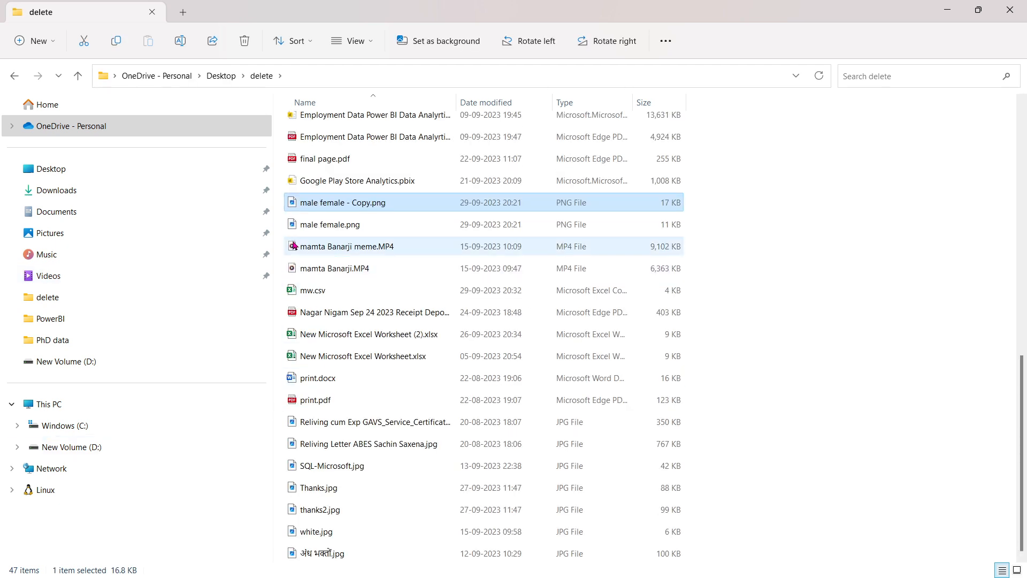
key(m)
key(m)
key(m)
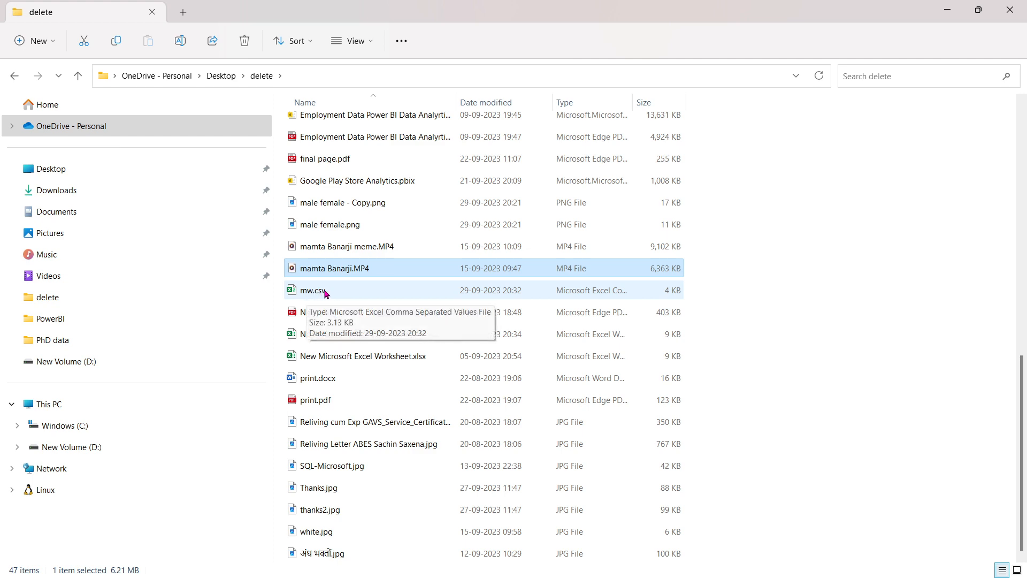
click(1008, 15)
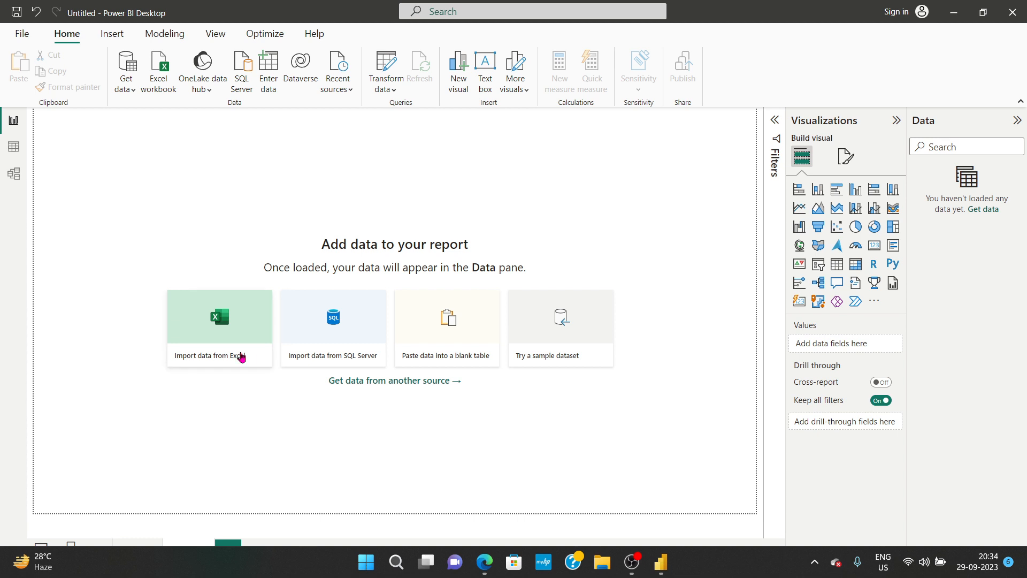
click(129, 87)
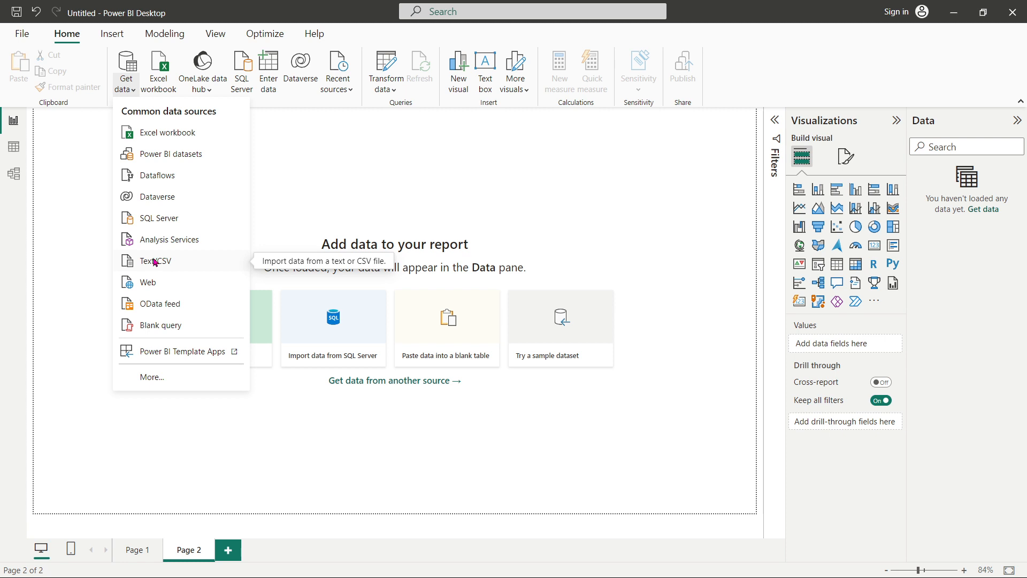
click(162, 136)
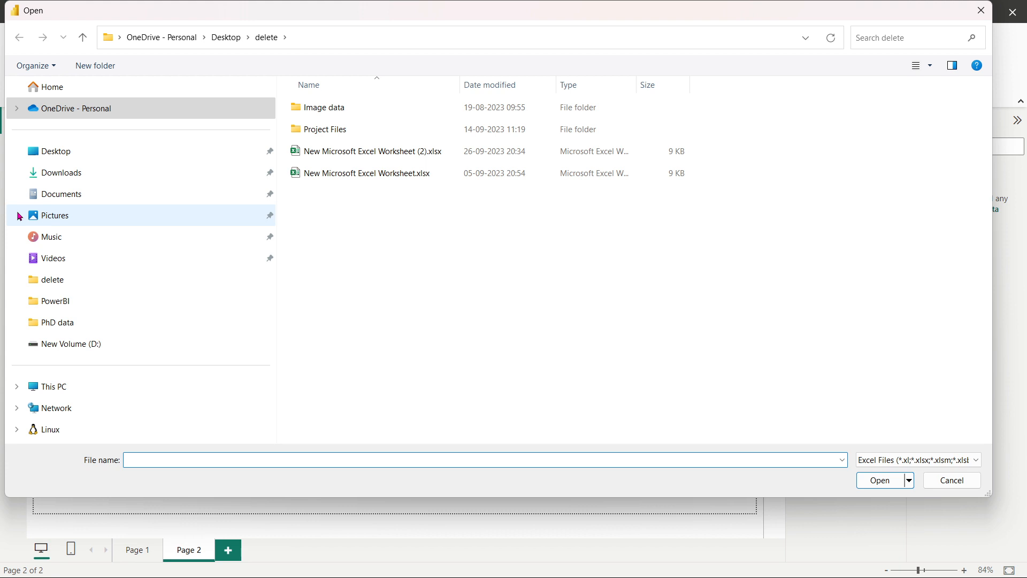
click(55, 281)
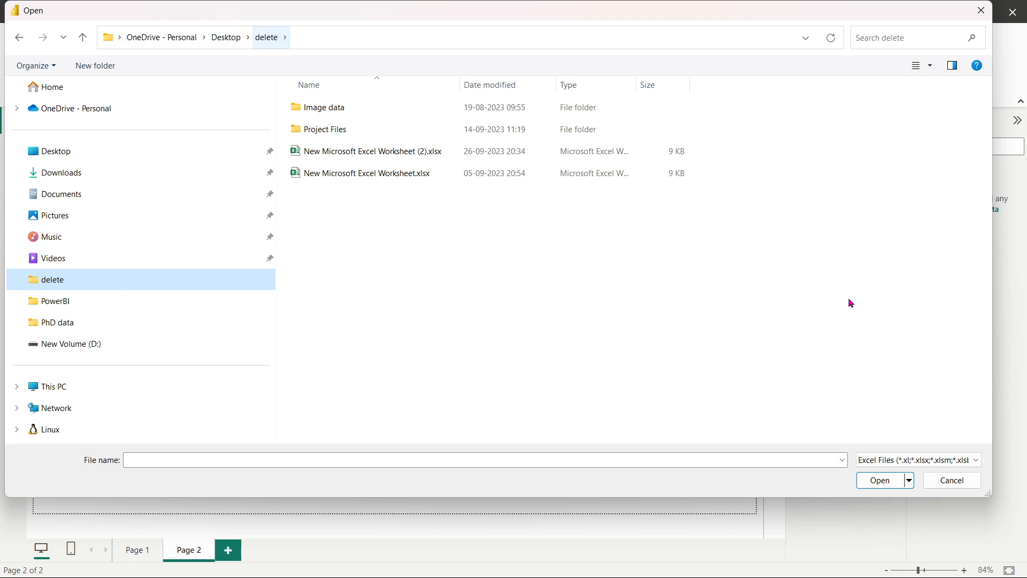
click(982, 11)
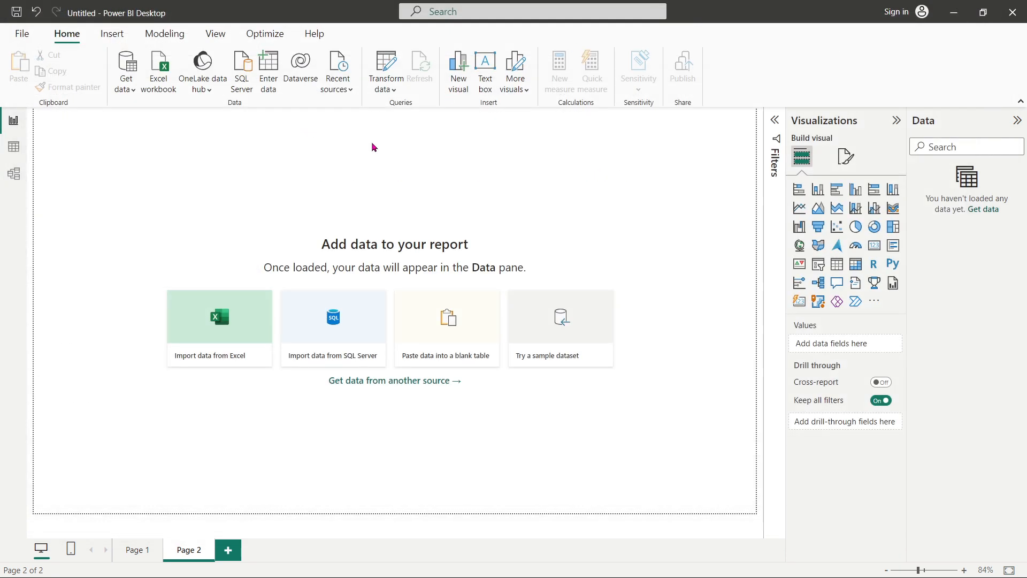
Step: Import mw.csv from the Desktop's delete folder as a Text/CSV source and load it into the report
click(126, 85)
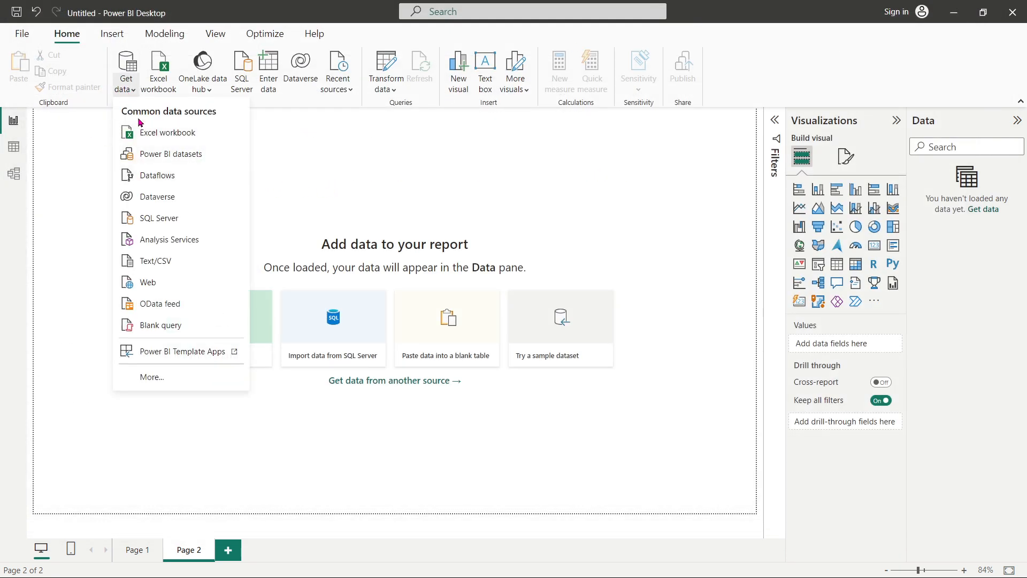
click(150, 261)
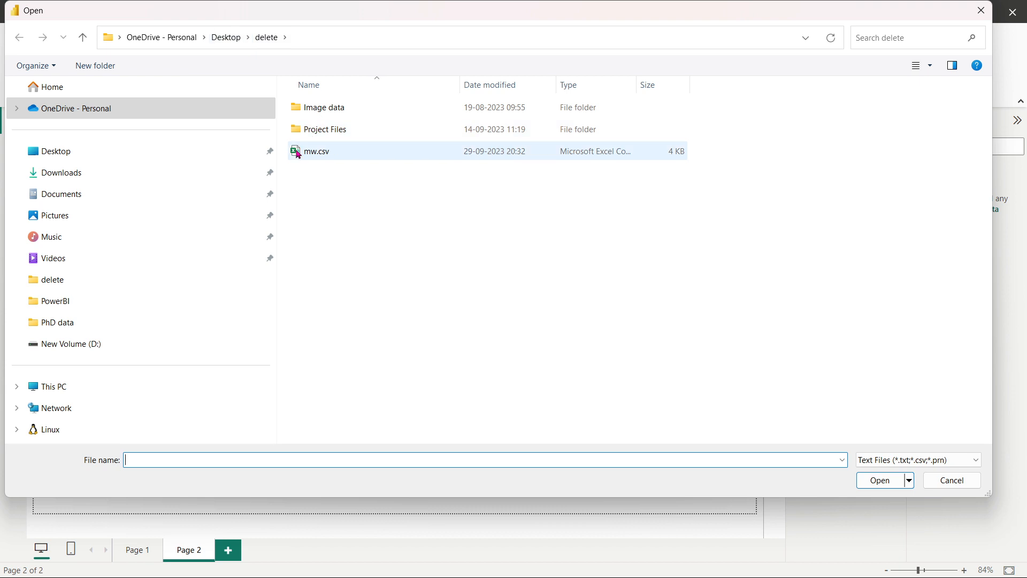
click(298, 155)
click(878, 481)
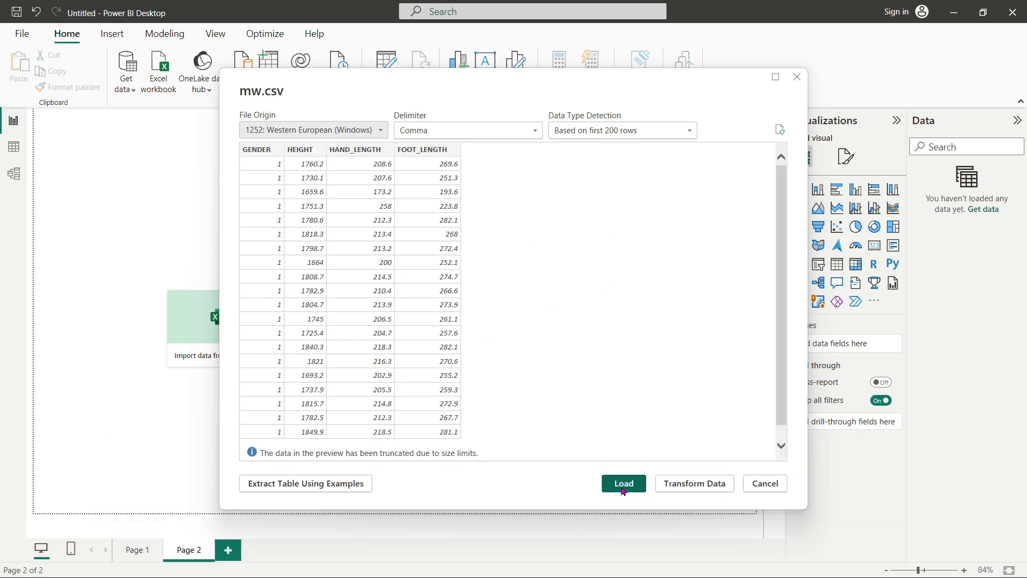
click(624, 483)
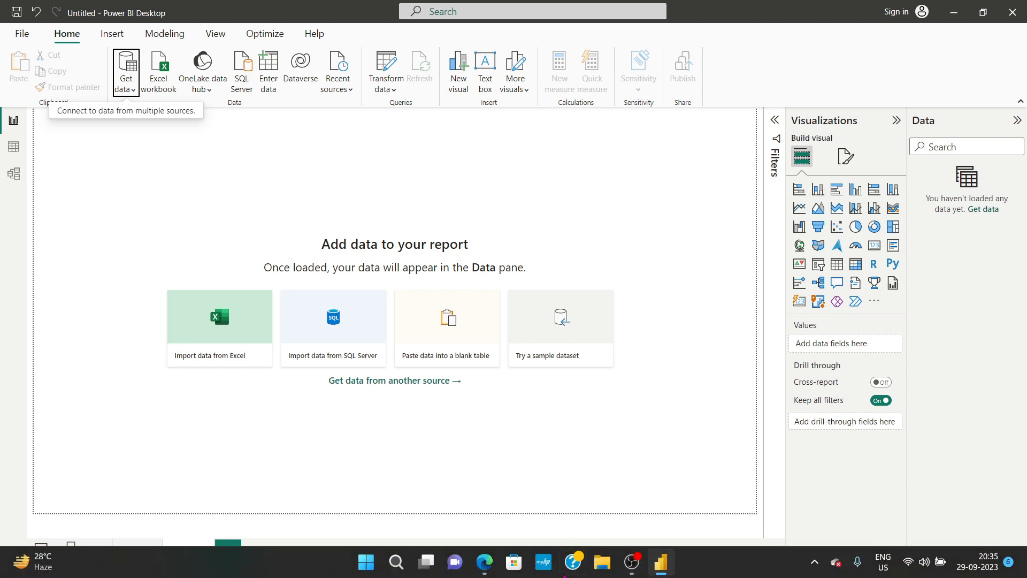
Step: Switch to Microsoft Edge, reopen the closed dataset tabs, and copy the URL of the gist's raw mw.csv file
mouse_move(484, 562)
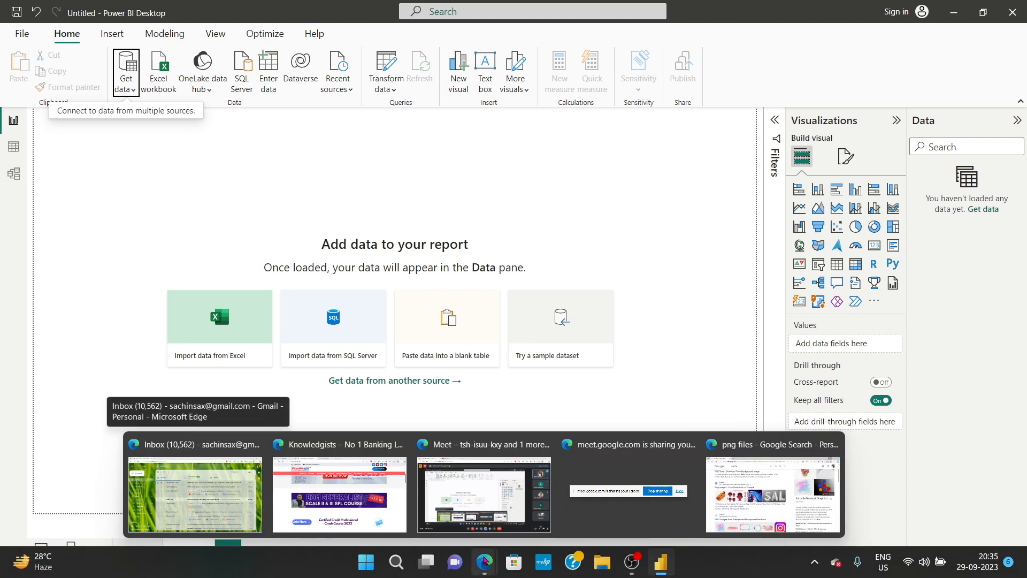
click(705, 461)
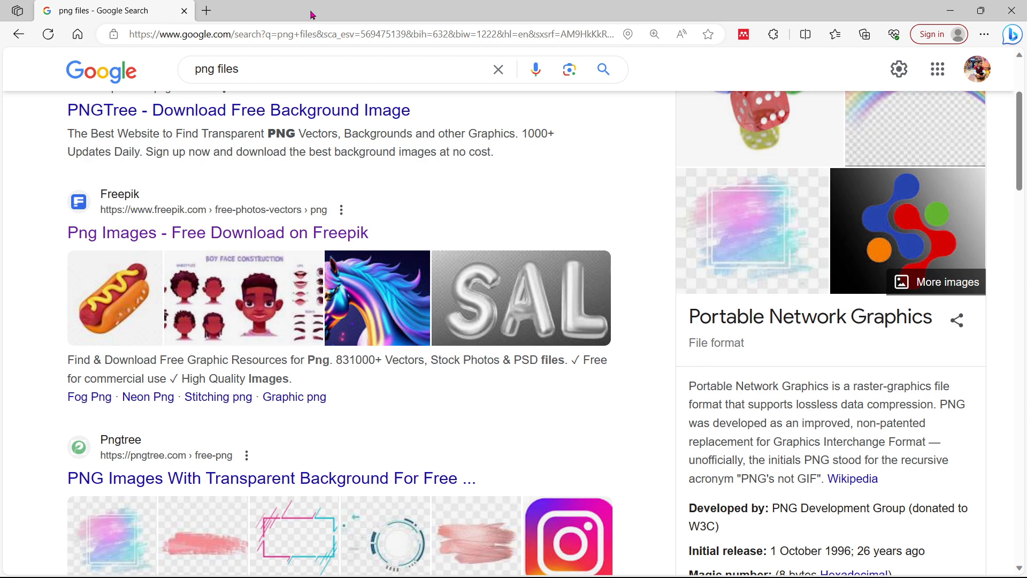
key(ctrl+shift+t)
key(ctrl+shift+t)
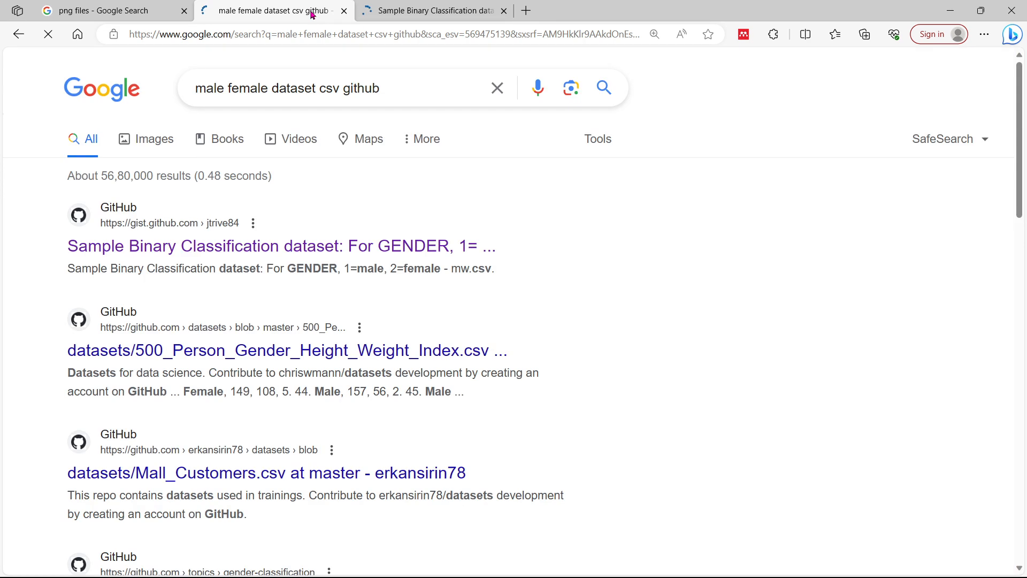
click(420, 10)
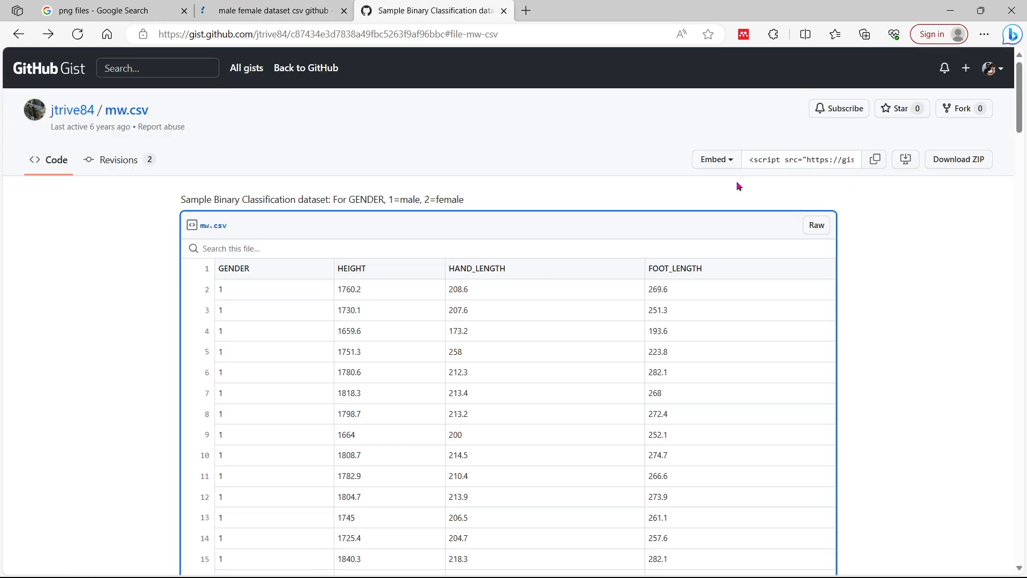
click(815, 234)
click(423, 36)
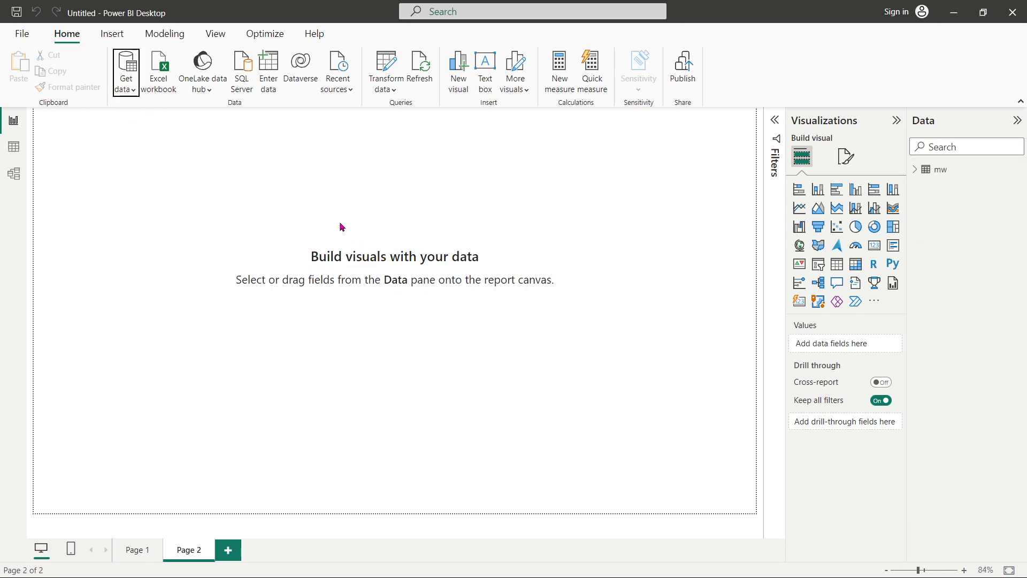
click(133, 92)
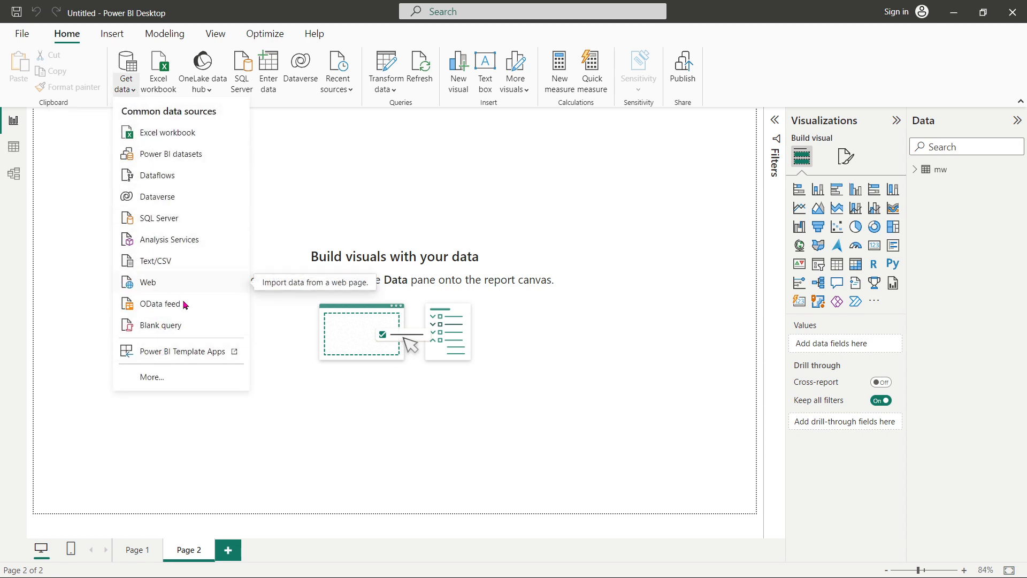
click(152, 379)
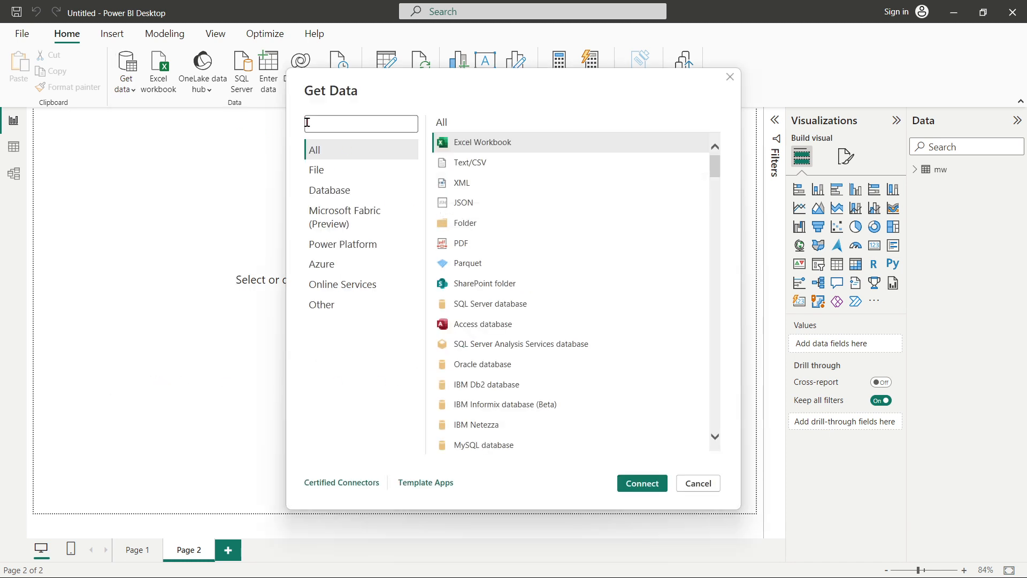
text(web)
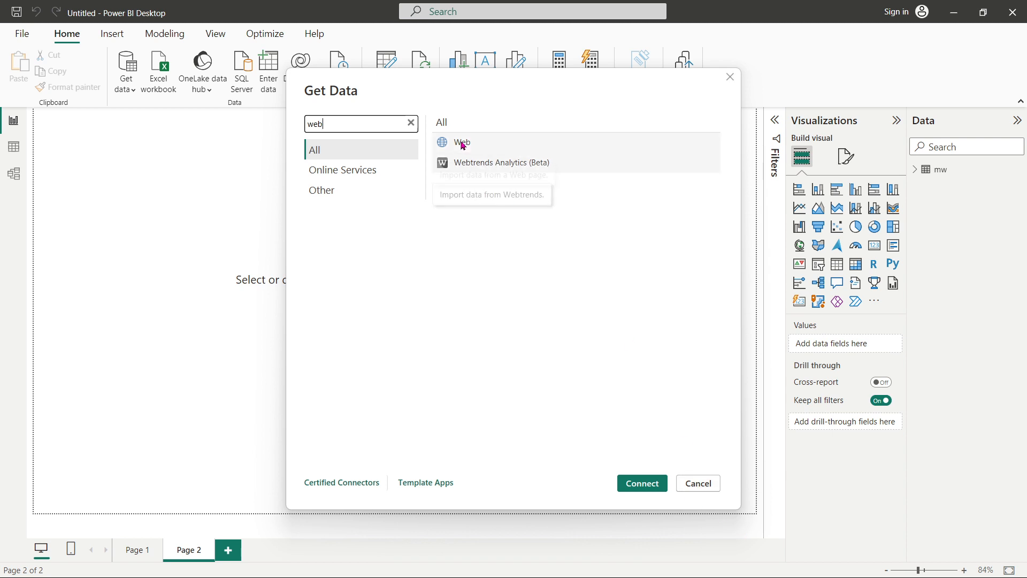
click(699, 483)
click(127, 86)
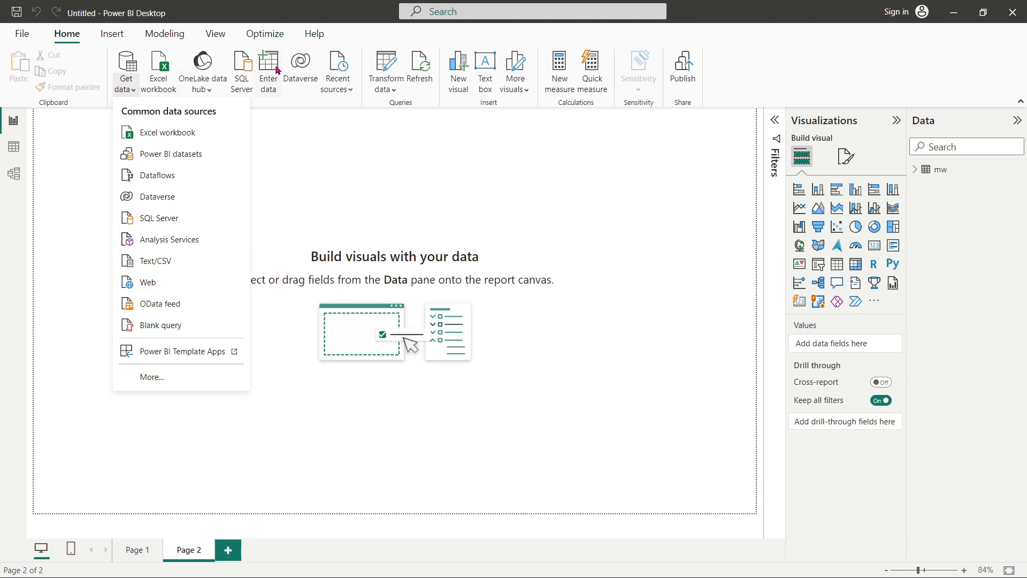
click(348, 88)
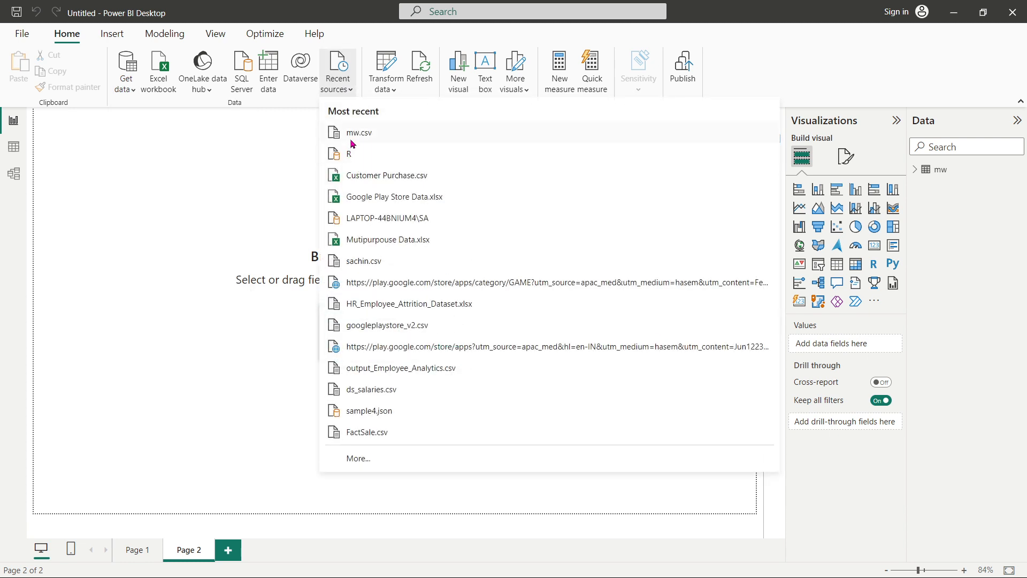
click(193, 200)
Step: Import mw.csv from the copied gist raw URL as a Web source with anonymous access and load it into the report
click(123, 93)
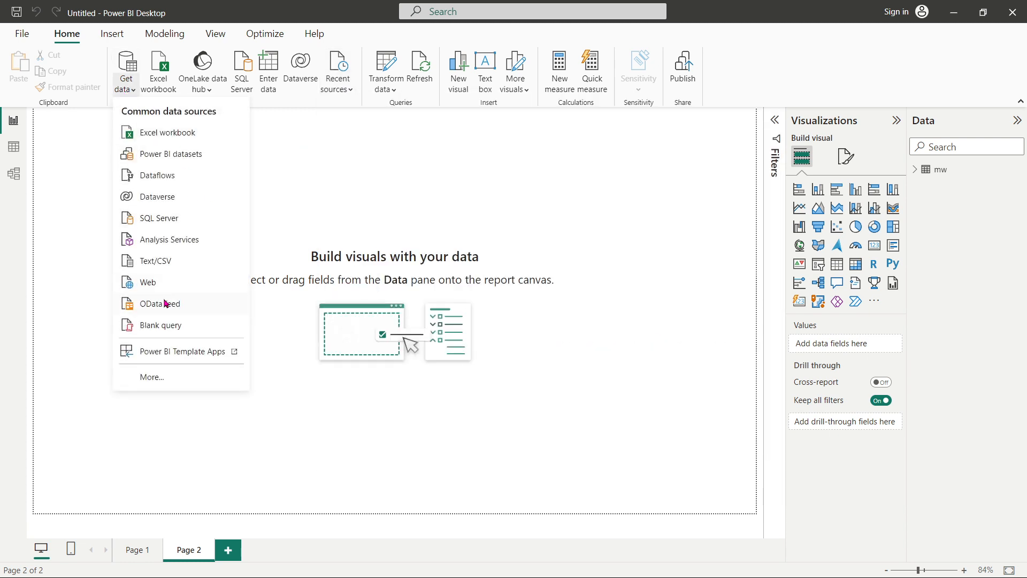
click(157, 283)
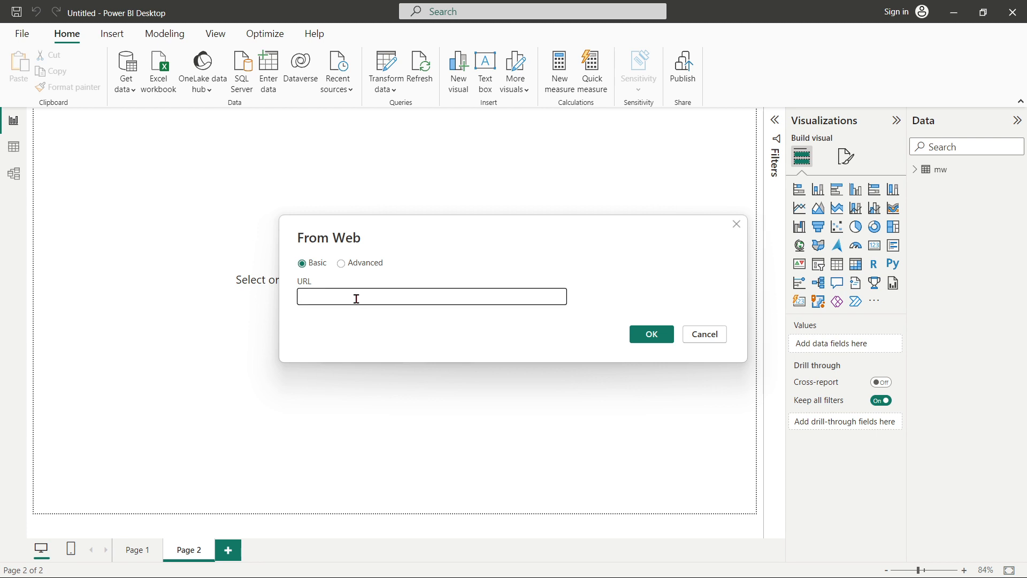
key(ctrl+v)
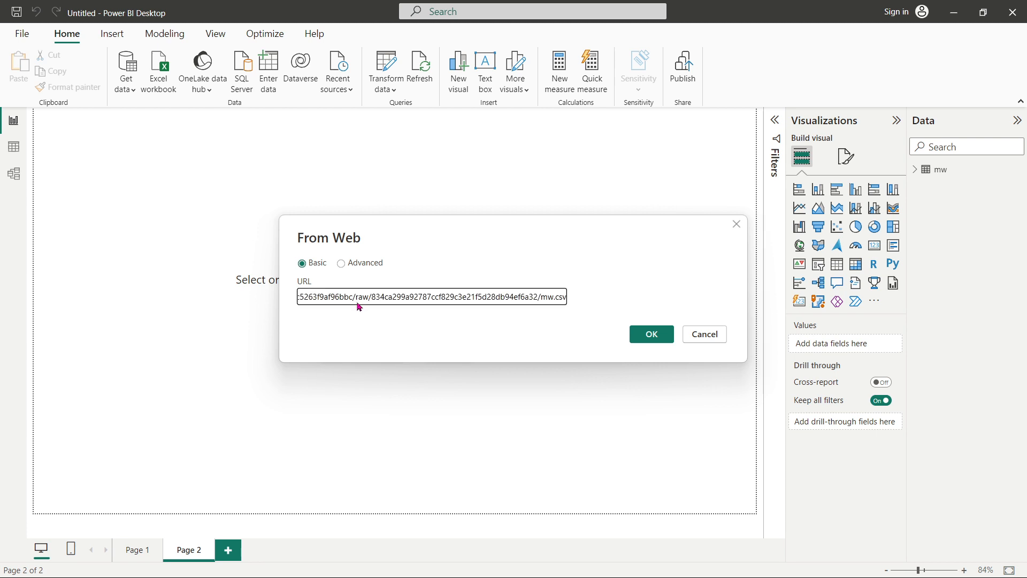
click(652, 336)
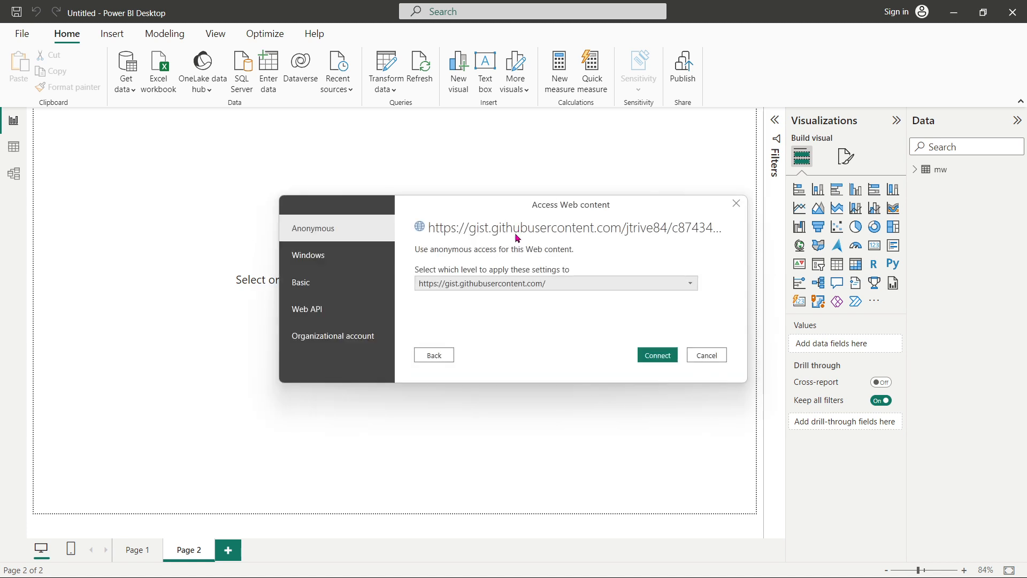
click(665, 360)
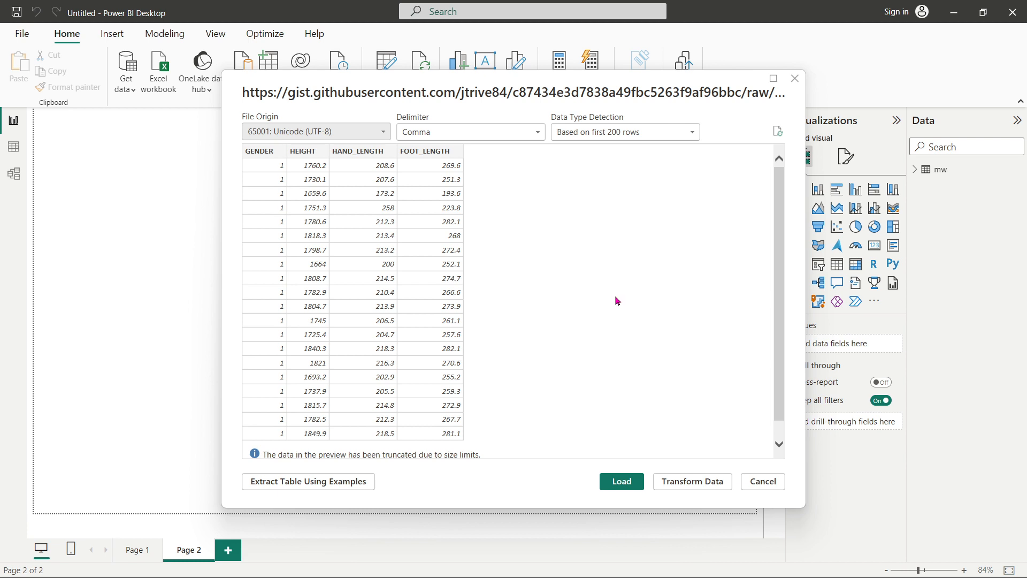
scroll(594, 318, down, 1)
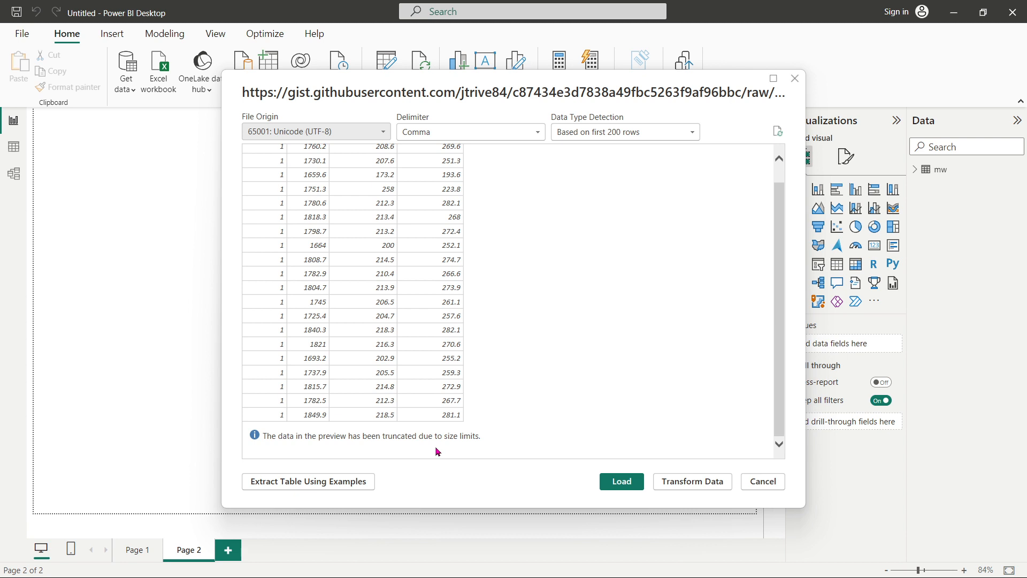
click(623, 480)
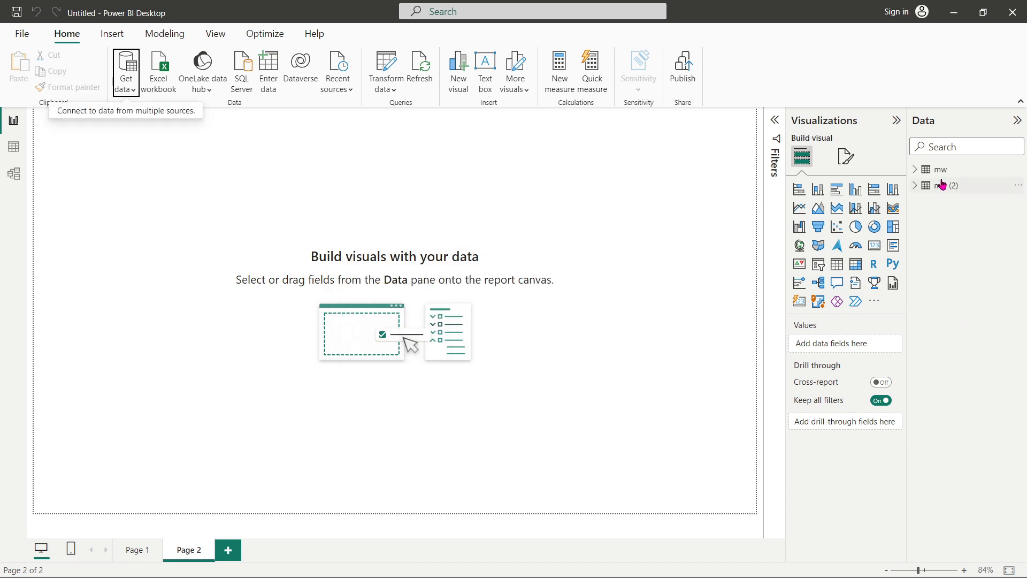
Step: Delete the duplicate table mw (2) from the model
click(1021, 185)
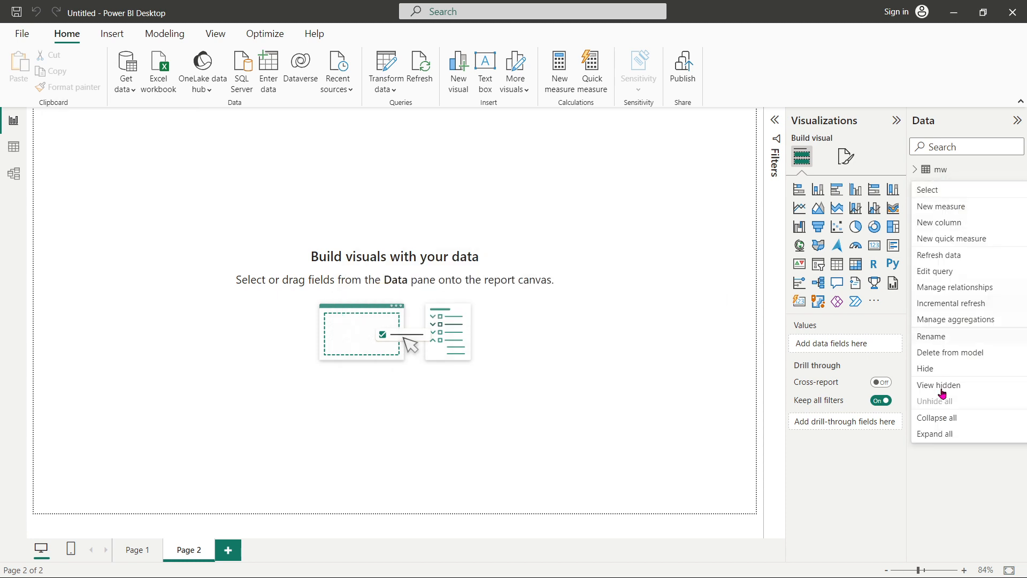
click(950, 353)
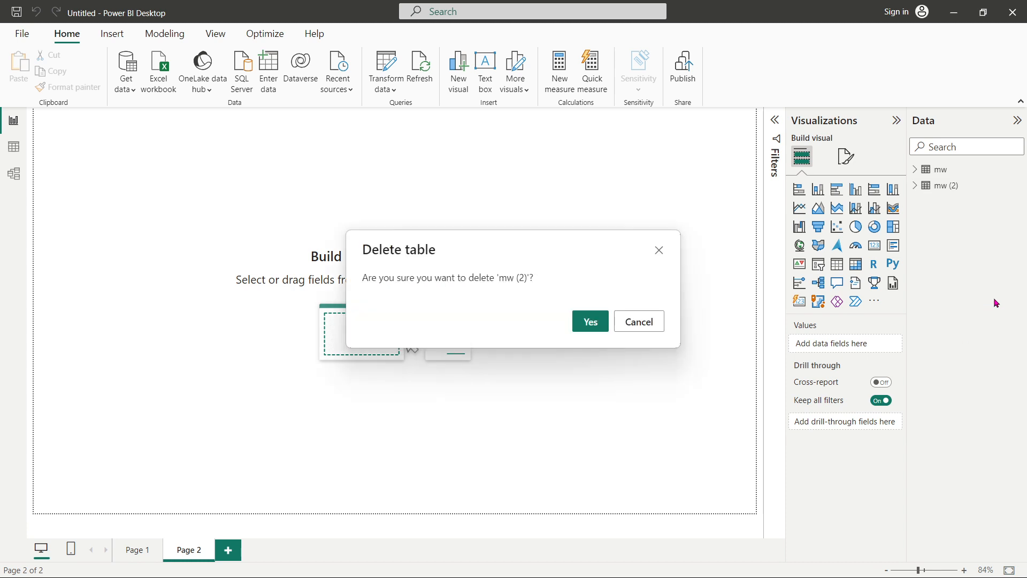
click(591, 321)
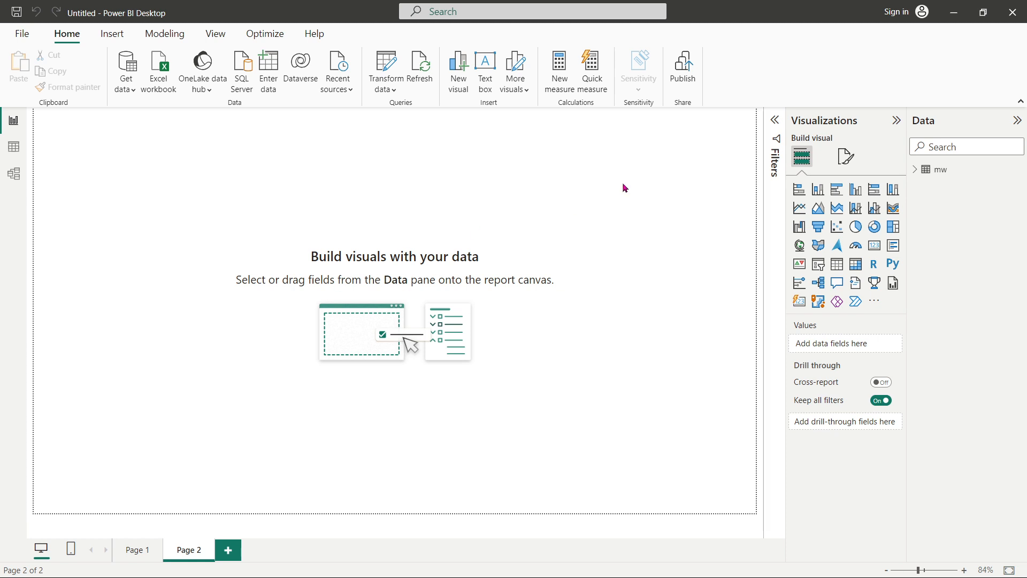
Step: On Page 1, move the empty bar chart away from the male and female icons and widen it
click(138, 550)
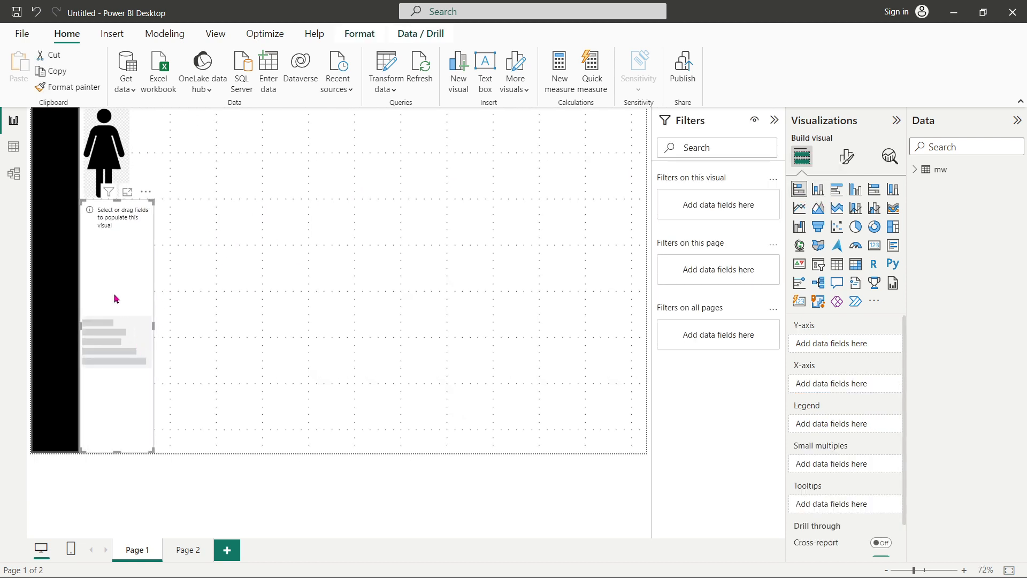
drag(114, 295, 294, 201)
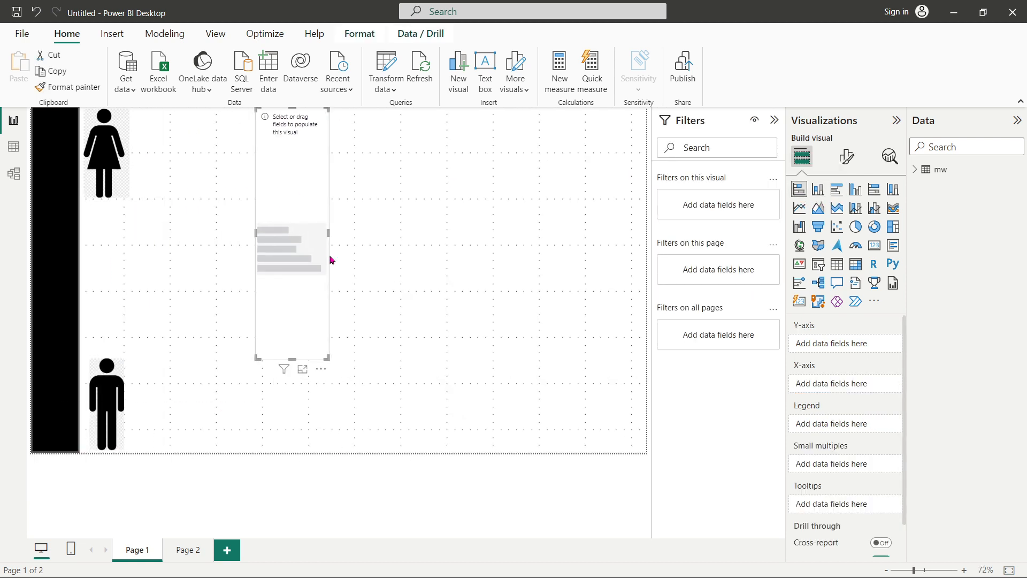
drag(327, 233, 517, 225)
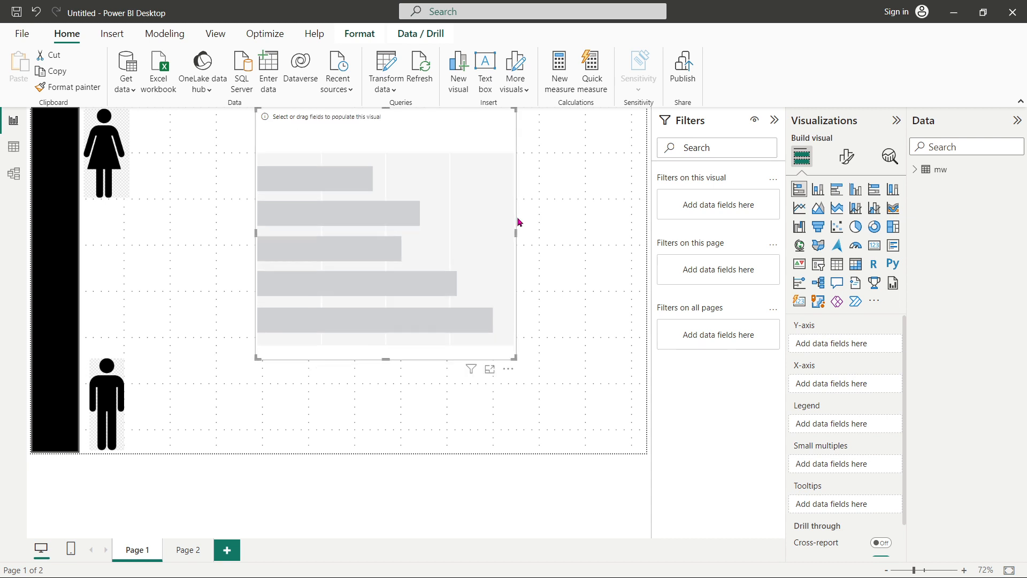
Step: Examine the distinct values of the GENDER column in the mw table's data view
click(14, 146)
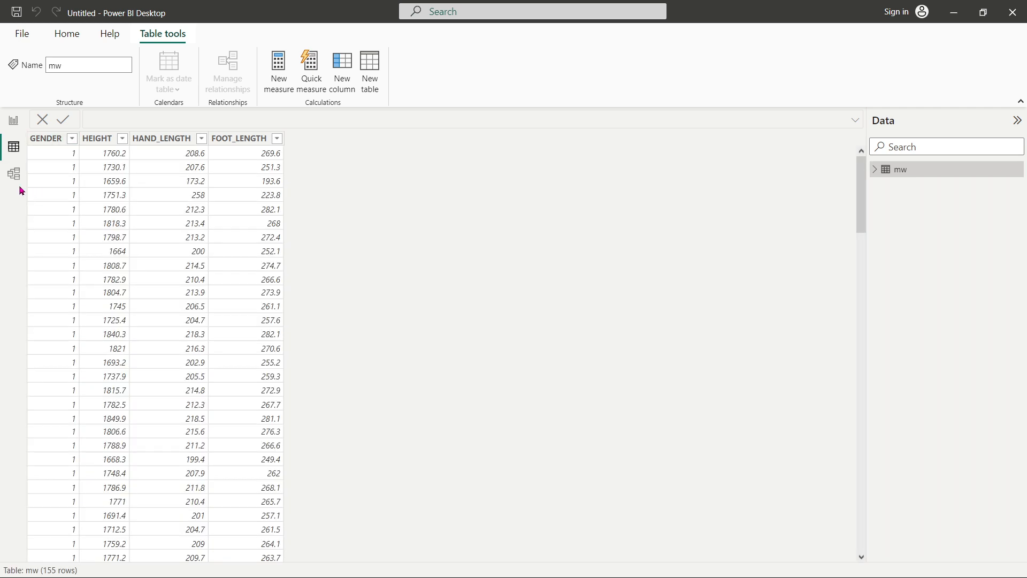
click(72, 139)
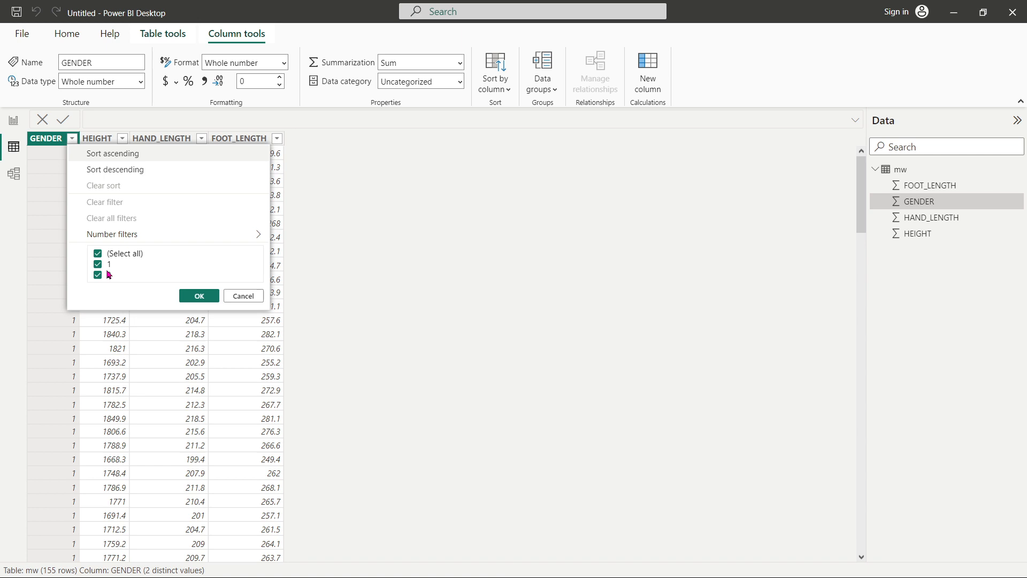
click(244, 297)
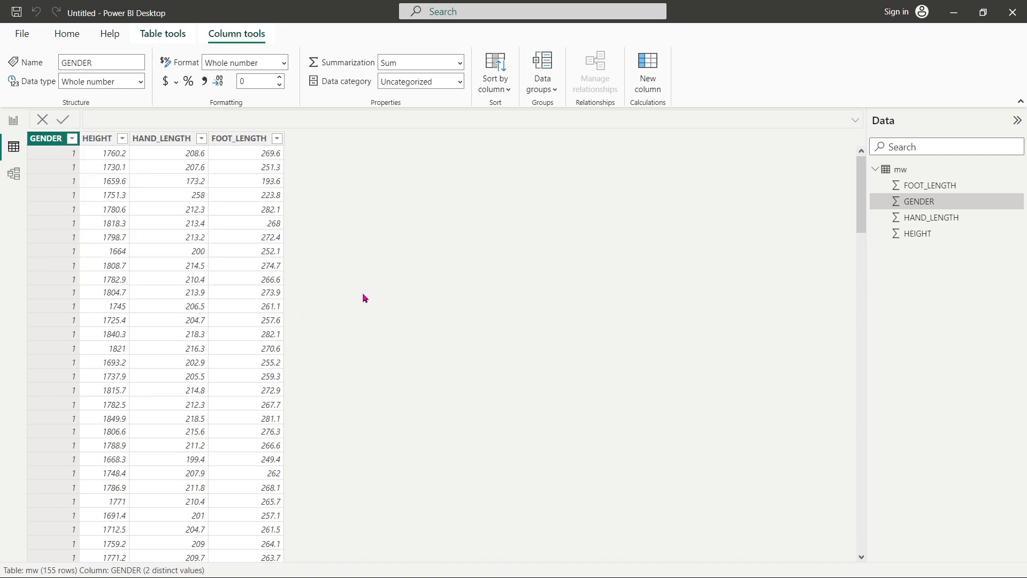
click(72, 139)
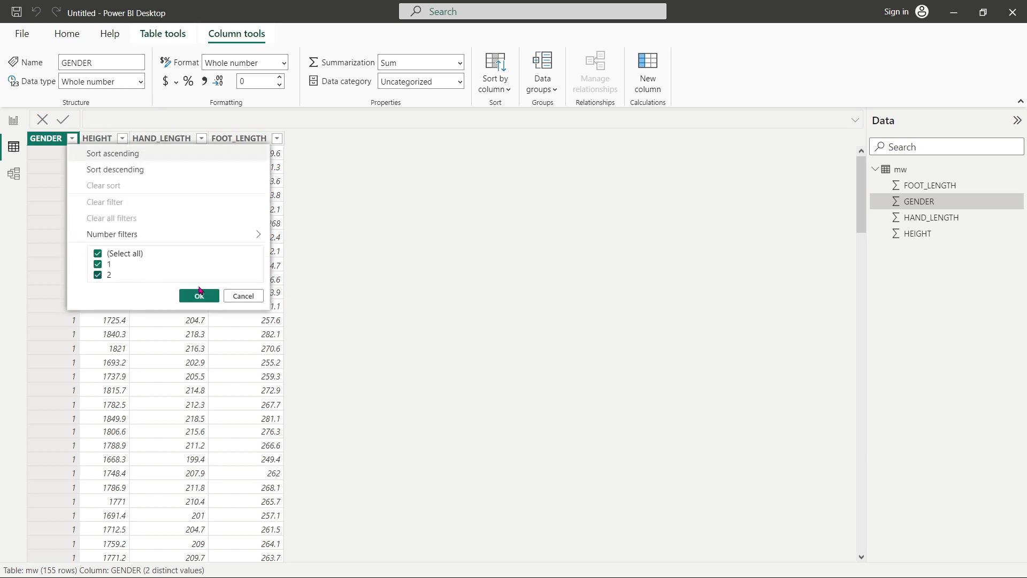
click(425, 297)
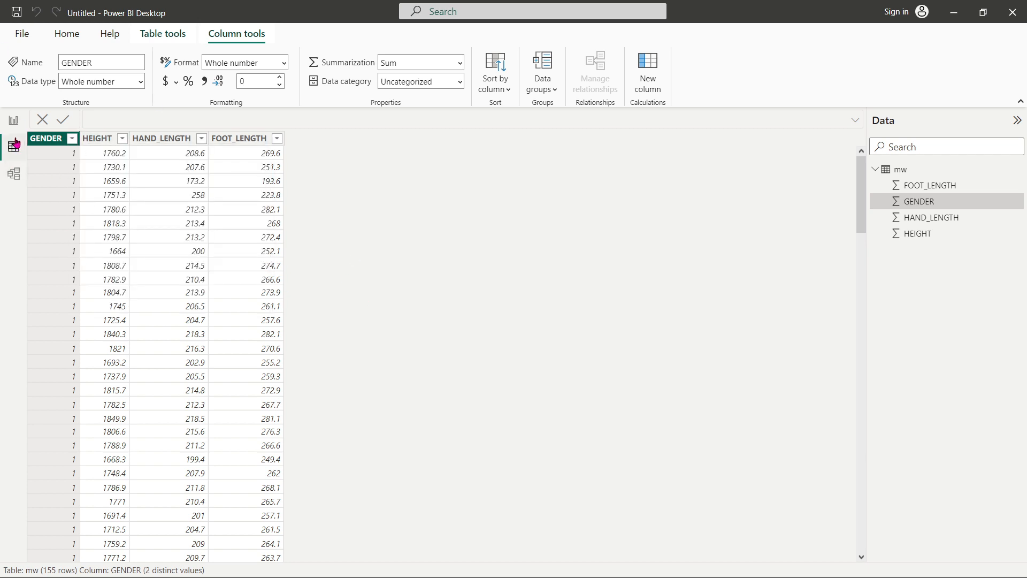
Step: Return to the report, select the empty bar chart and expand the mw table's field list
click(13, 120)
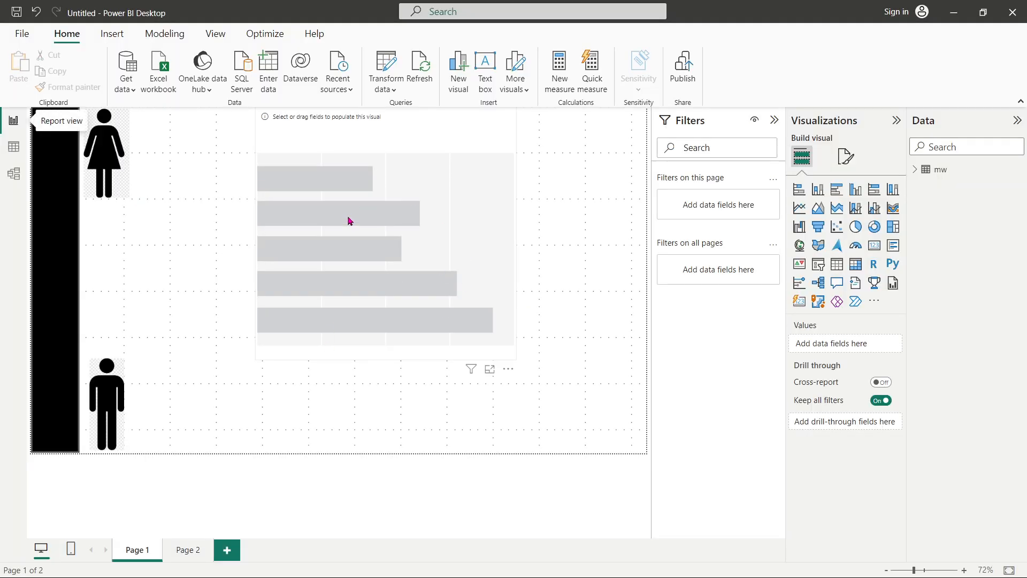
click(362, 229)
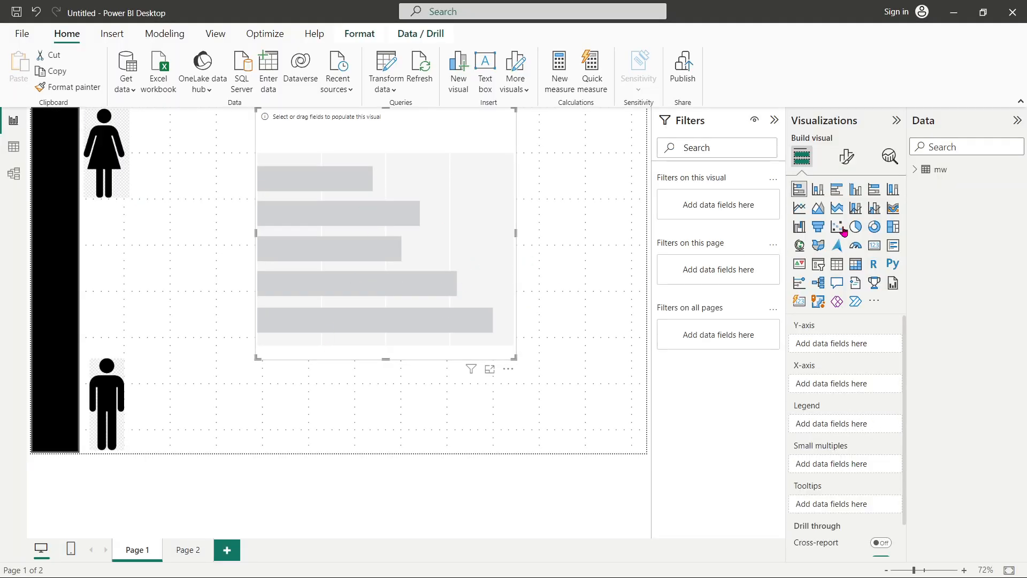
click(916, 170)
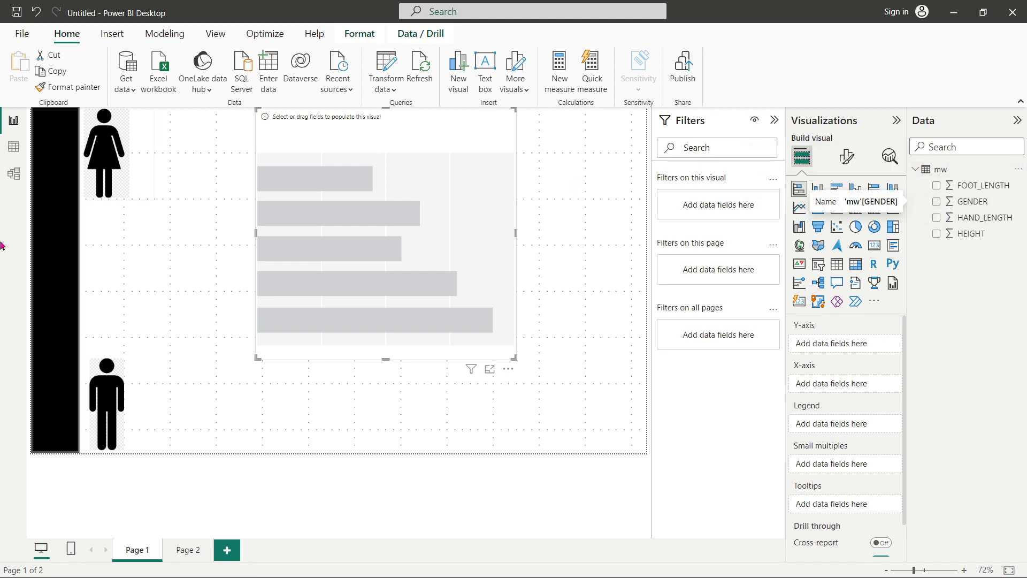
Step: Add a calculated column to the mw table in the data view and start its formula with an IF function
click(14, 146)
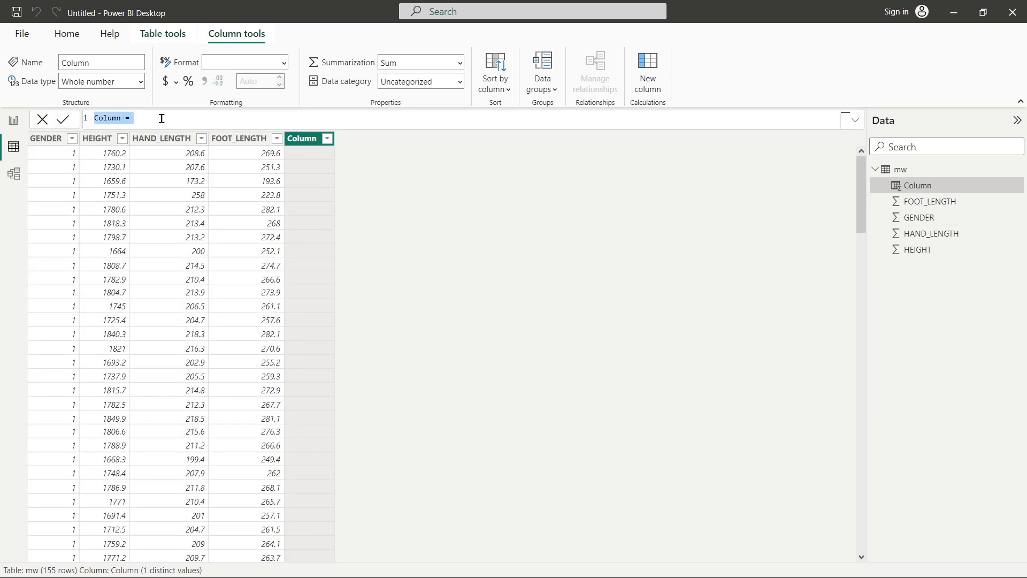
click(161, 118)
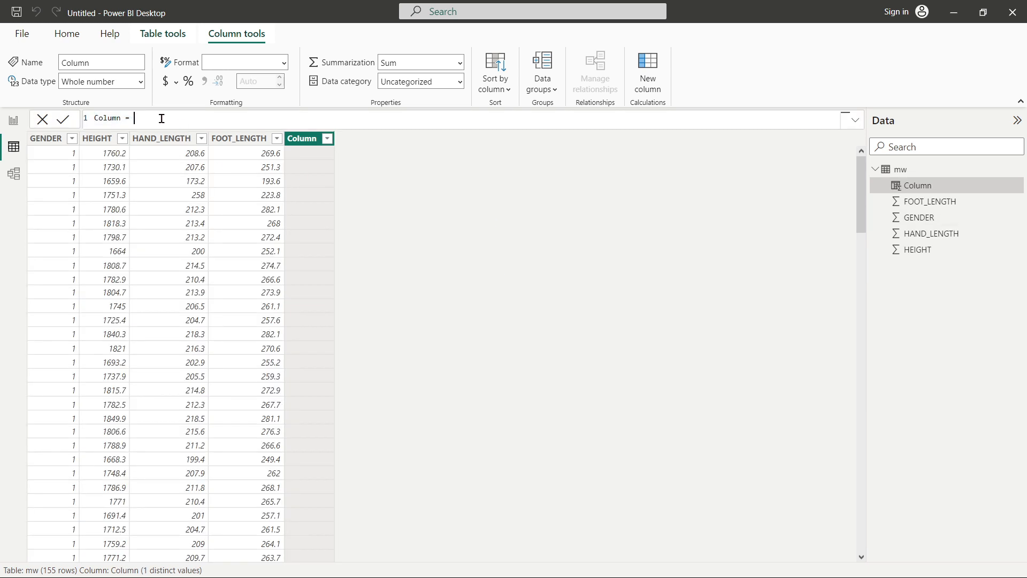
text(if)
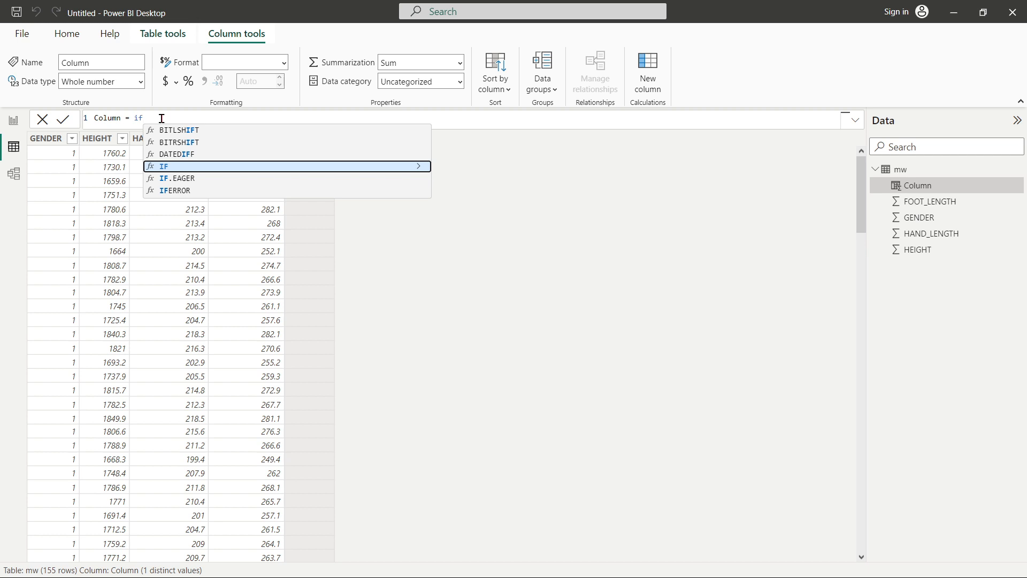
text( ()
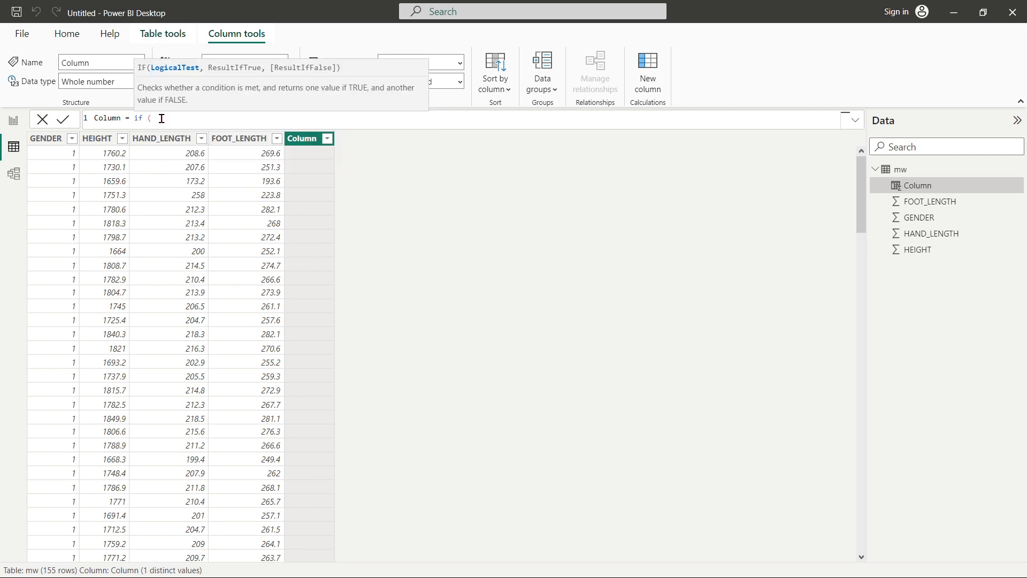
scroll(161, 119, up, 4)
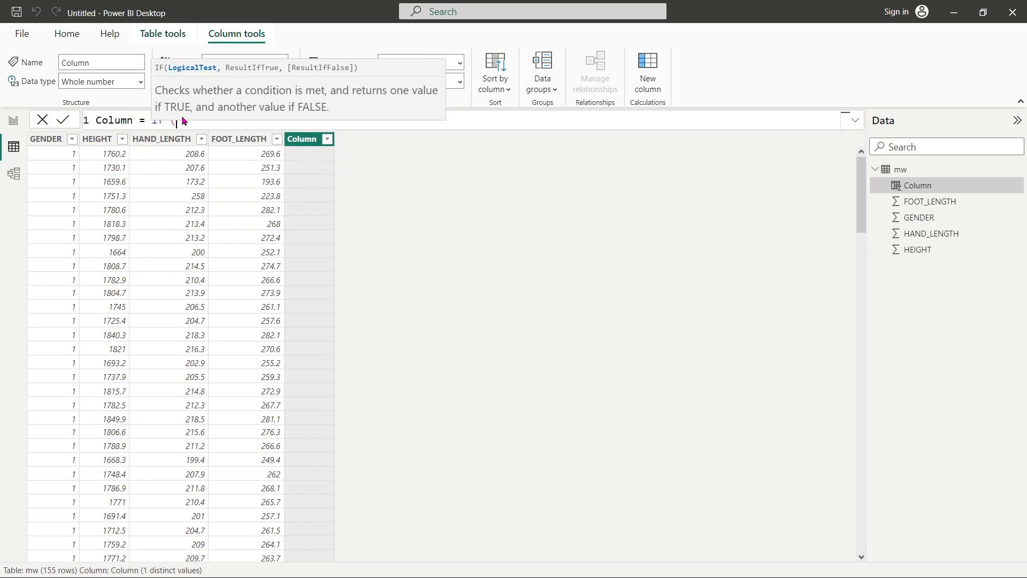
scroll(182, 115, up, 1)
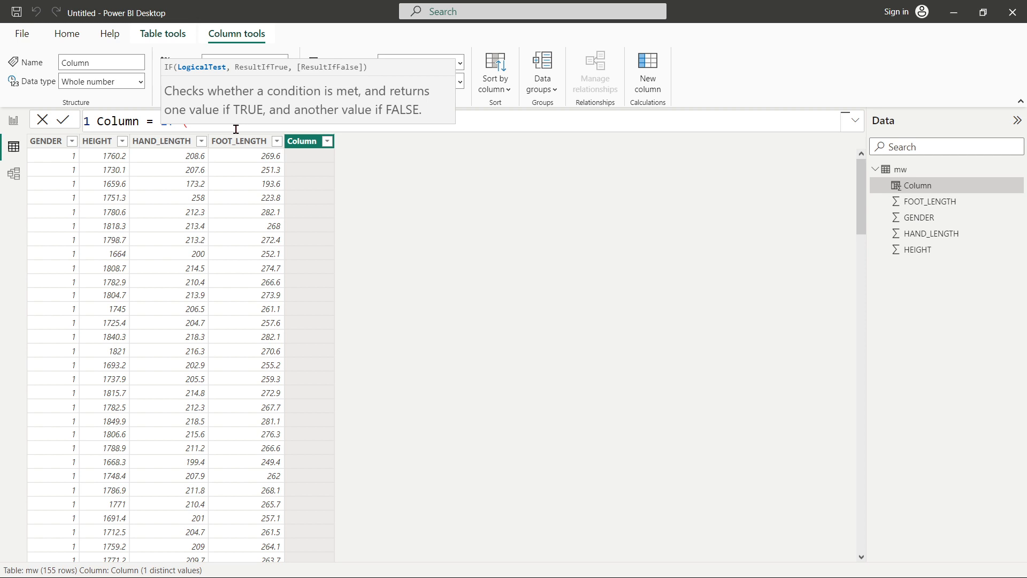
Step: Set the IF function's condition to mw[GENDER]=1
text(gen)
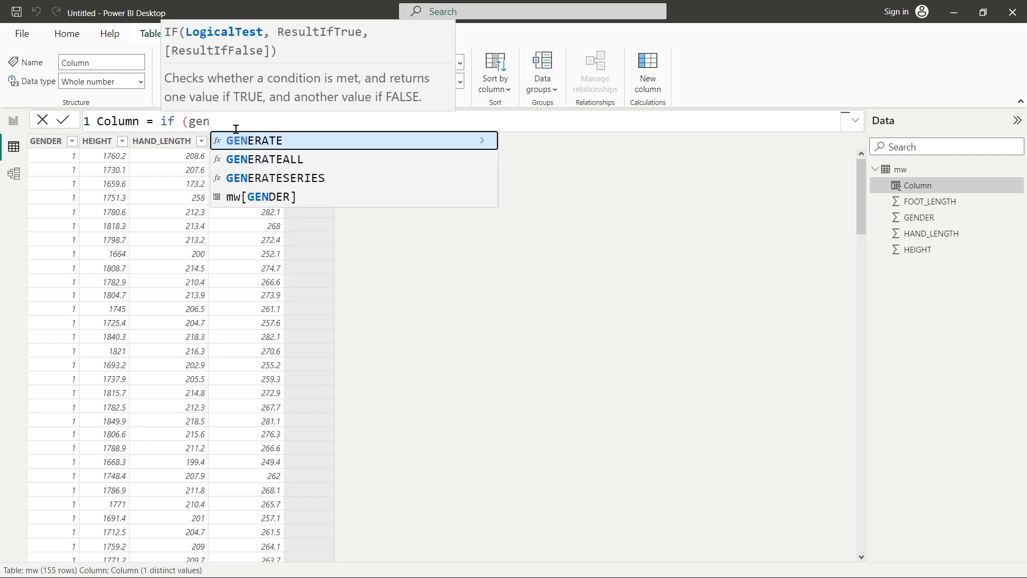
key(Down)
key(Down)
key(Down)
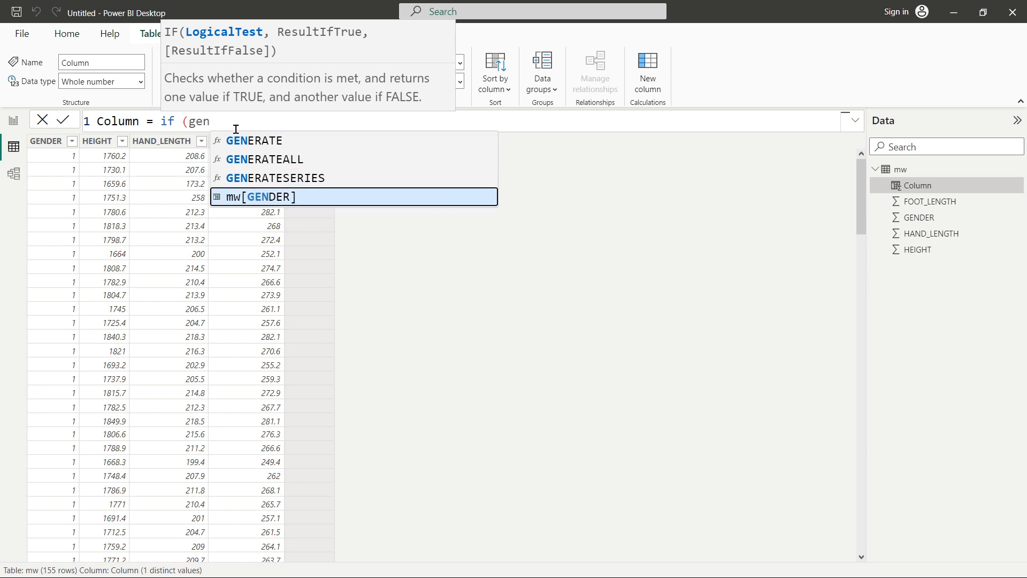
key(Tab)
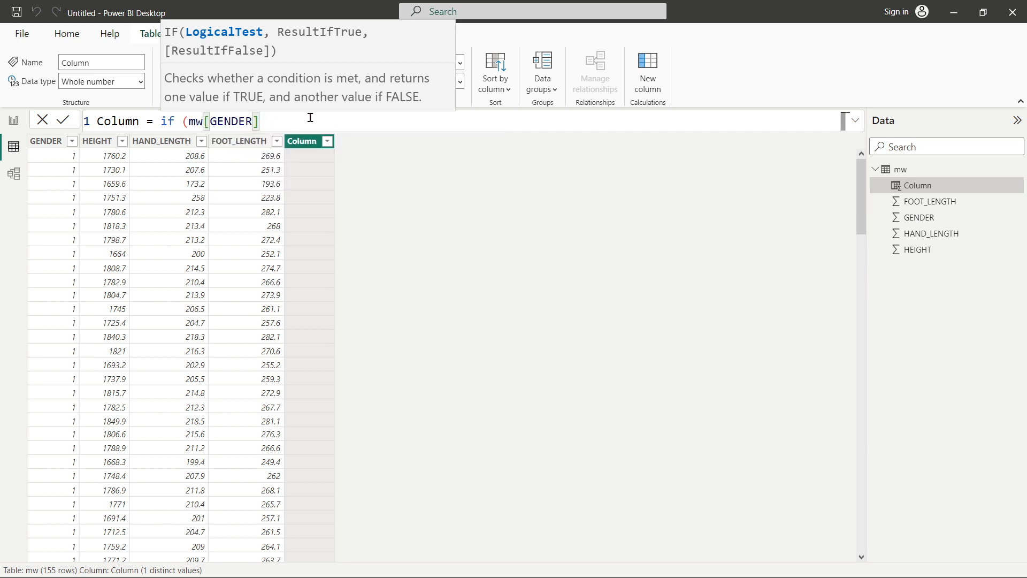
text(=1,)
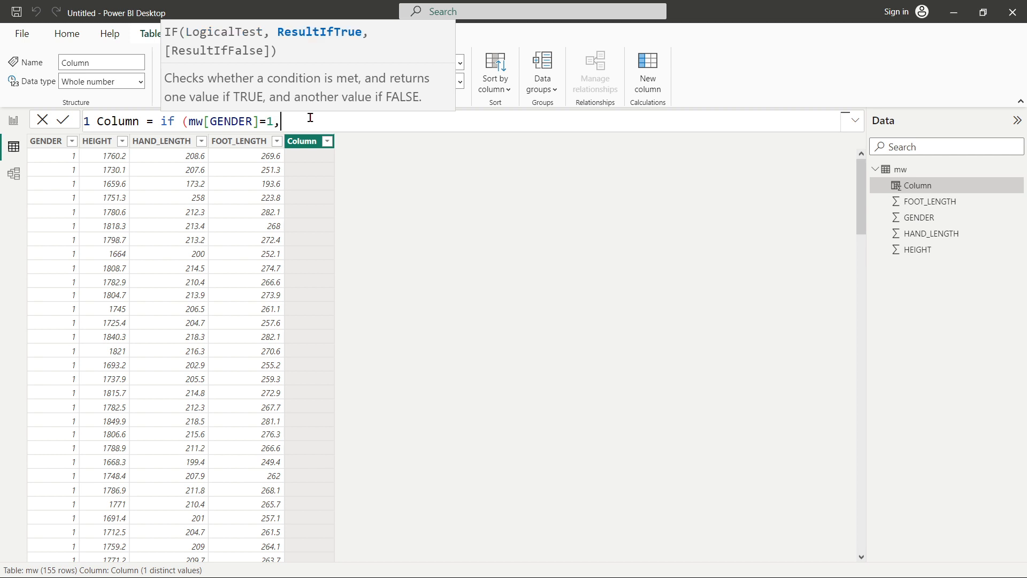
Step: Complete the IF formula to return "Male" when the condition is true and "Female" otherwise, and commit the column
text('')
key(Left)
text(Male)
key(Delete)
key(Left)
key(Left)
key(Left)
key(Left)
key(BackSpace)
text(")
key(Right)
key(Right)
key(Right)
key(Right)
text(",)
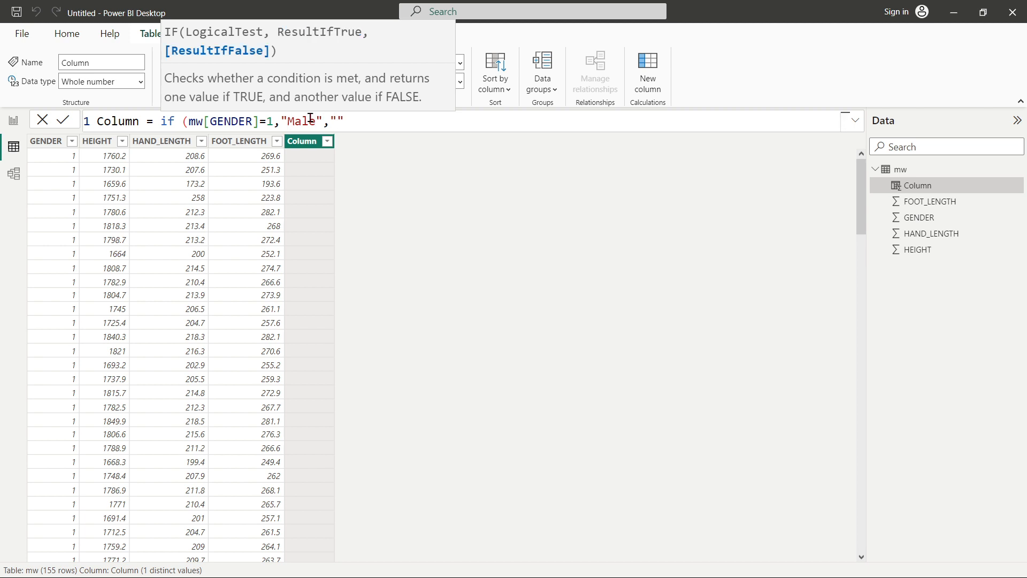
text("Female"))
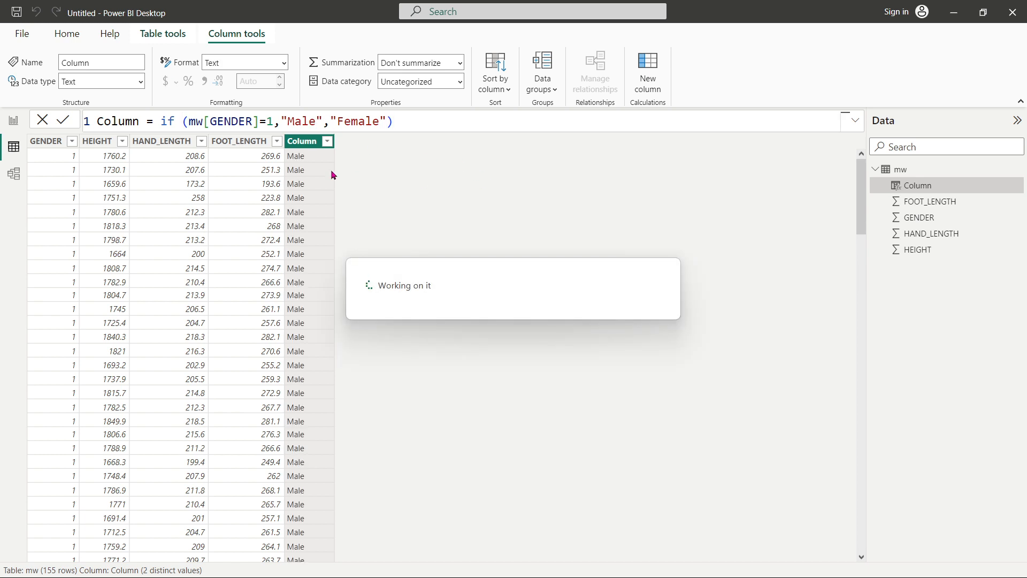
Step: Check the distinct values of the new calculated column and enlarge the formula text
click(328, 141)
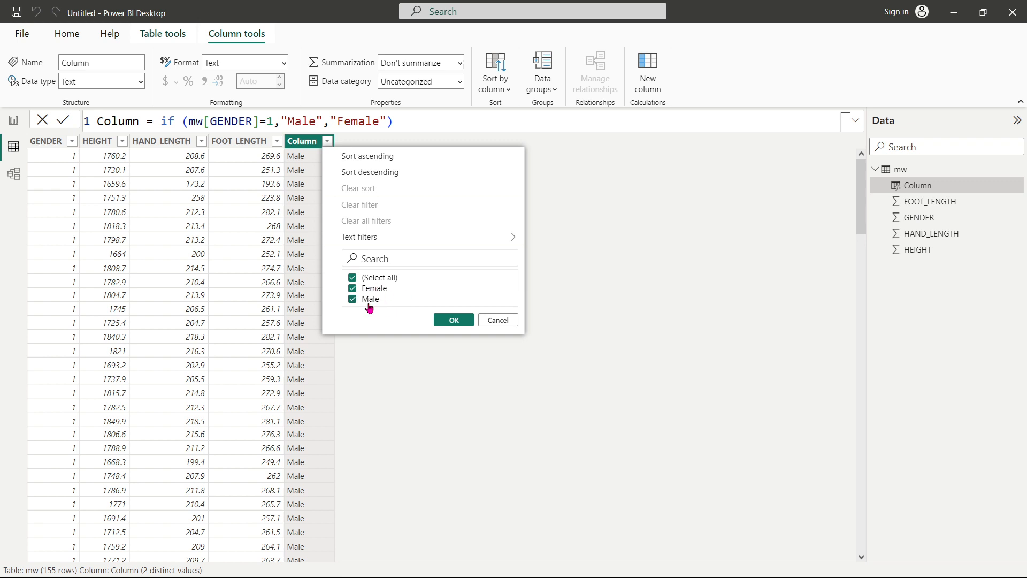
click(506, 318)
scroll(402, 124, up, 3)
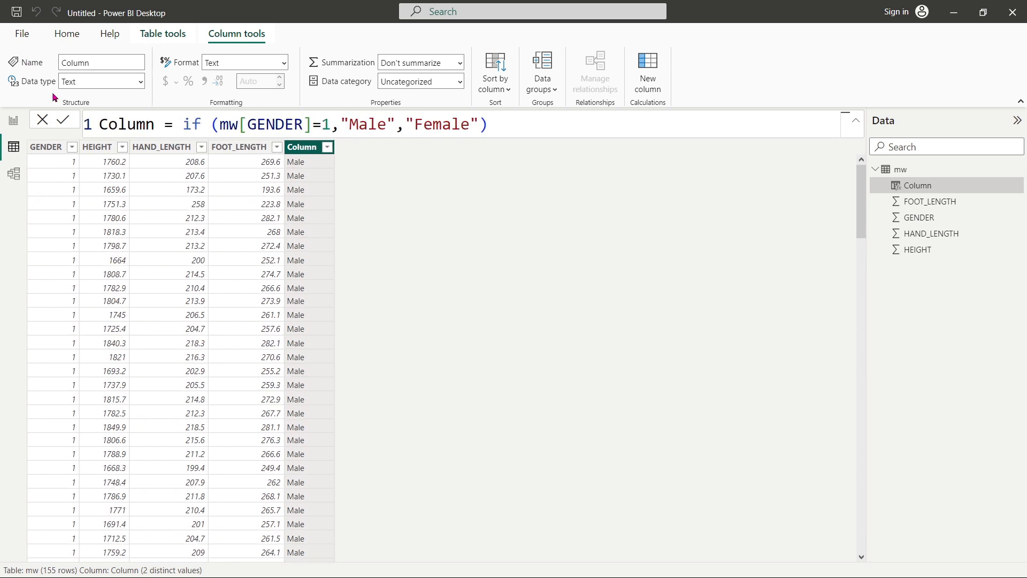
Step: Rename the calculated column in its formula to Gender_Category and commit the change
drag(154, 123, 97, 122)
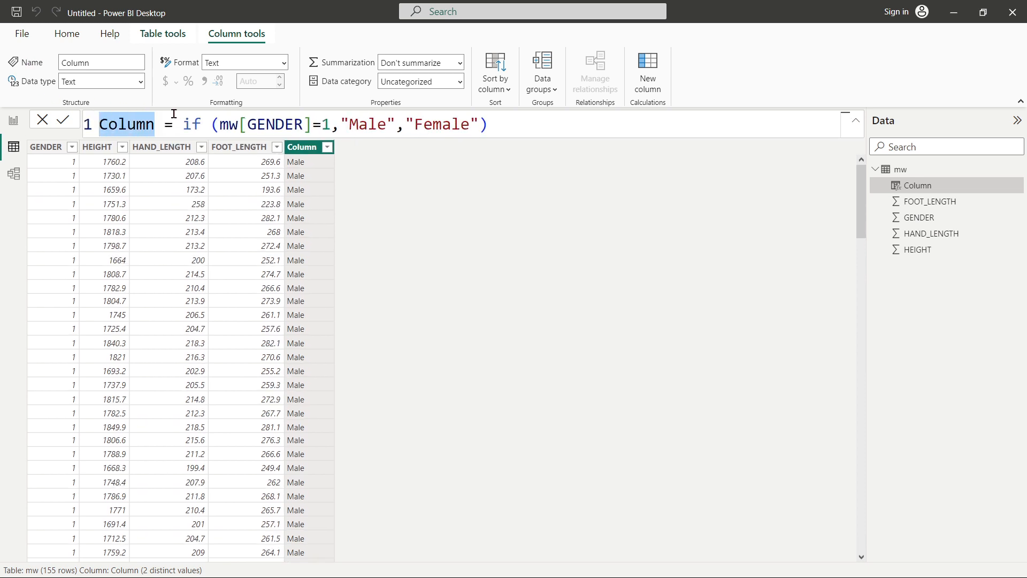
text(FGen)
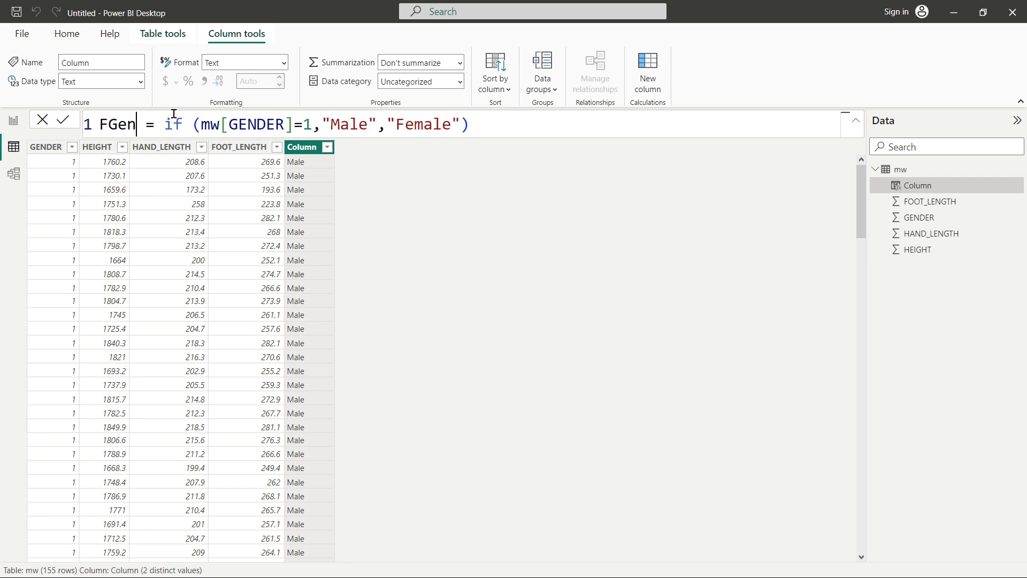
key(BackSpace)
key(BackSpace)
key(BackSpace)
key(BackSpace)
text(Gender)
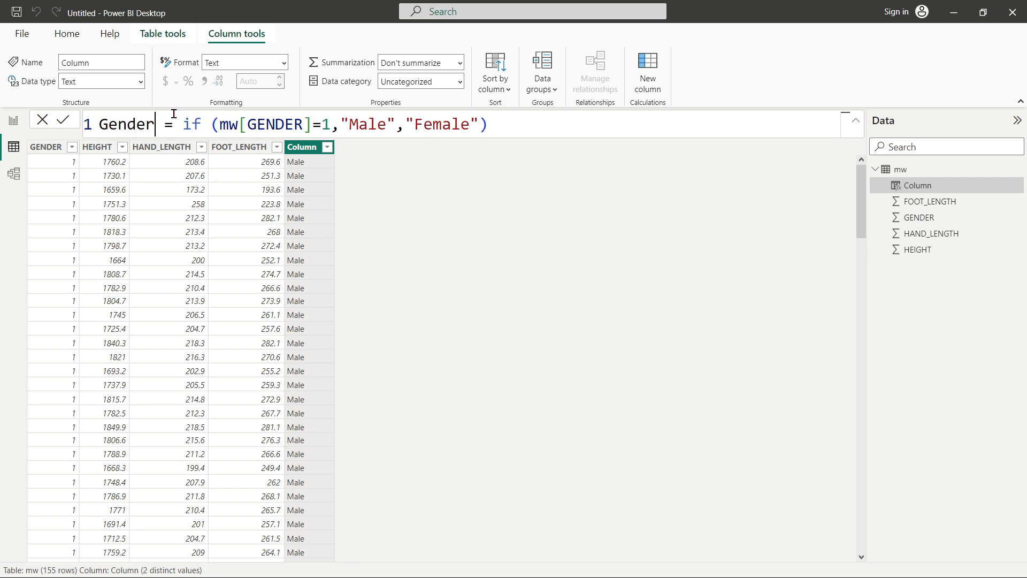
text(_Categ)
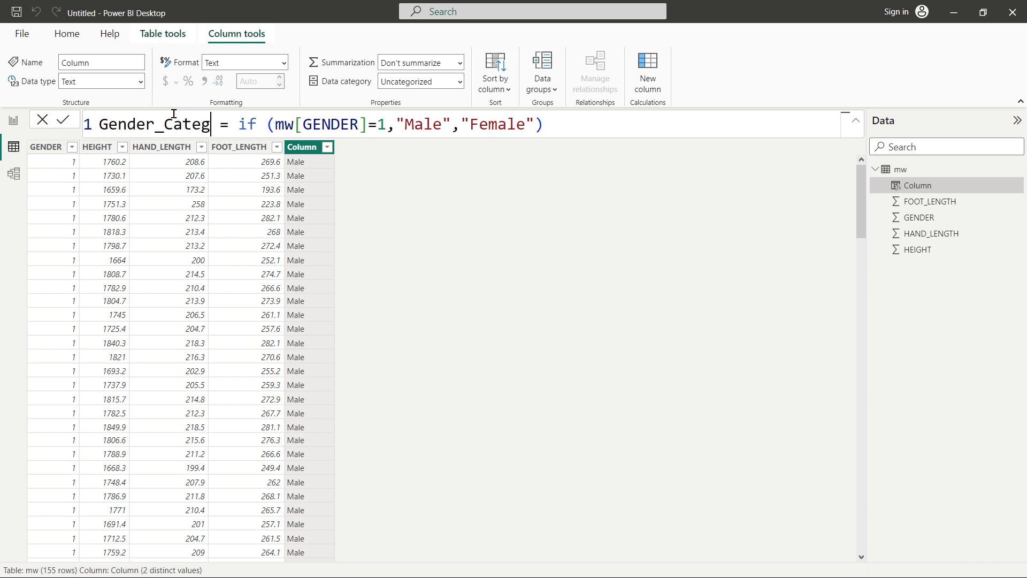
text(ory)
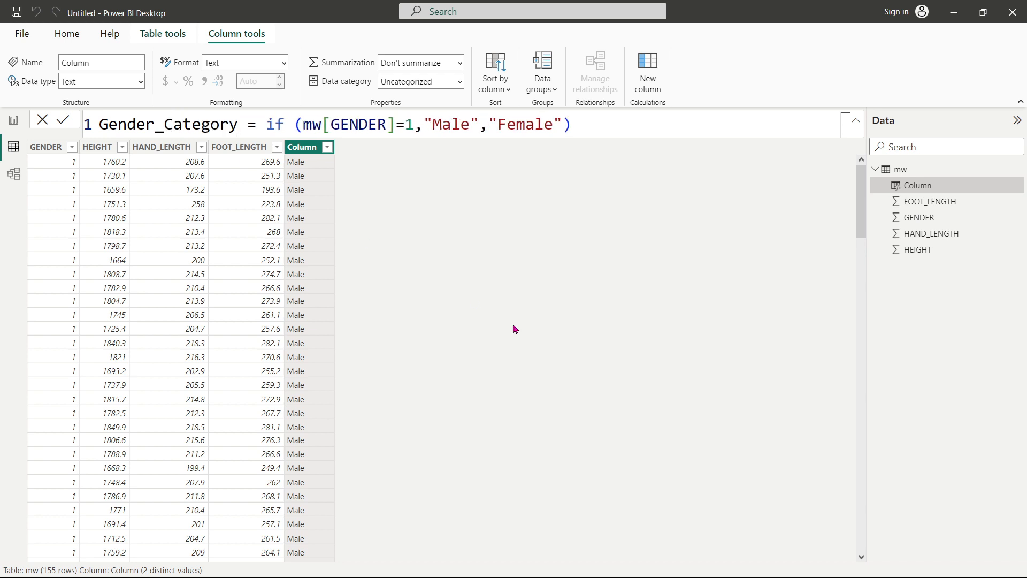
key(Return)
right_click(46, 152)
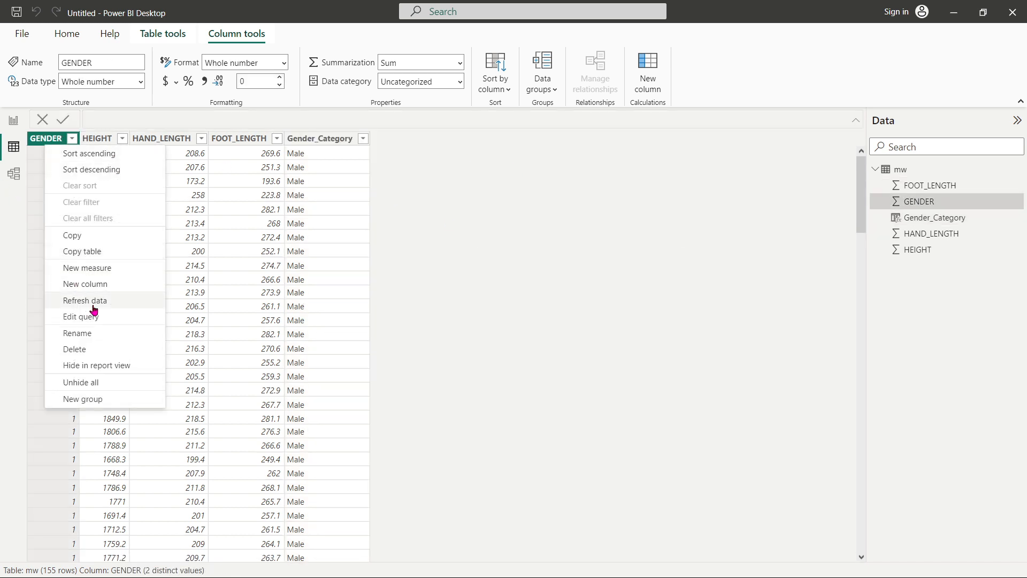
click(528, 247)
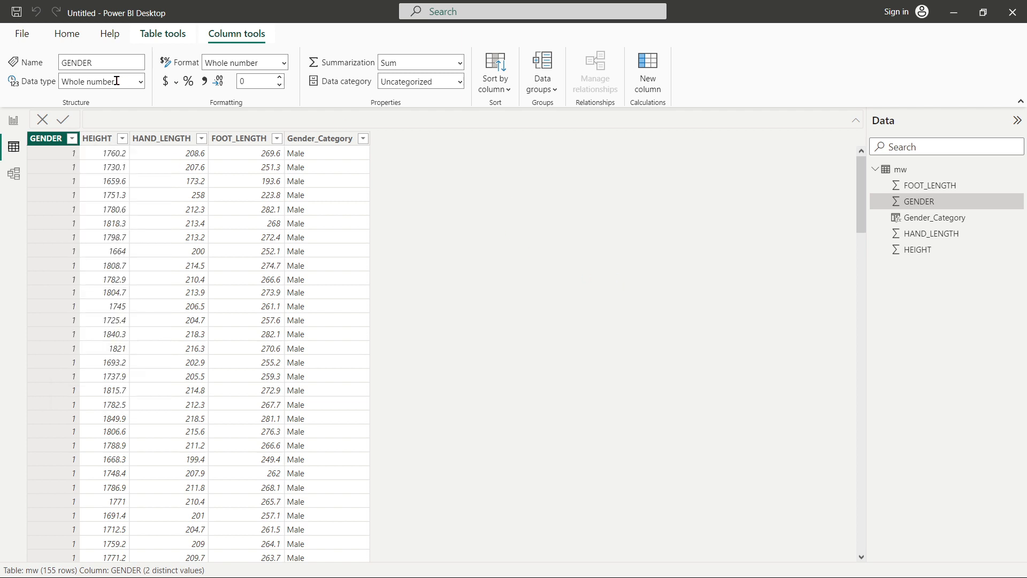
right_click(57, 144)
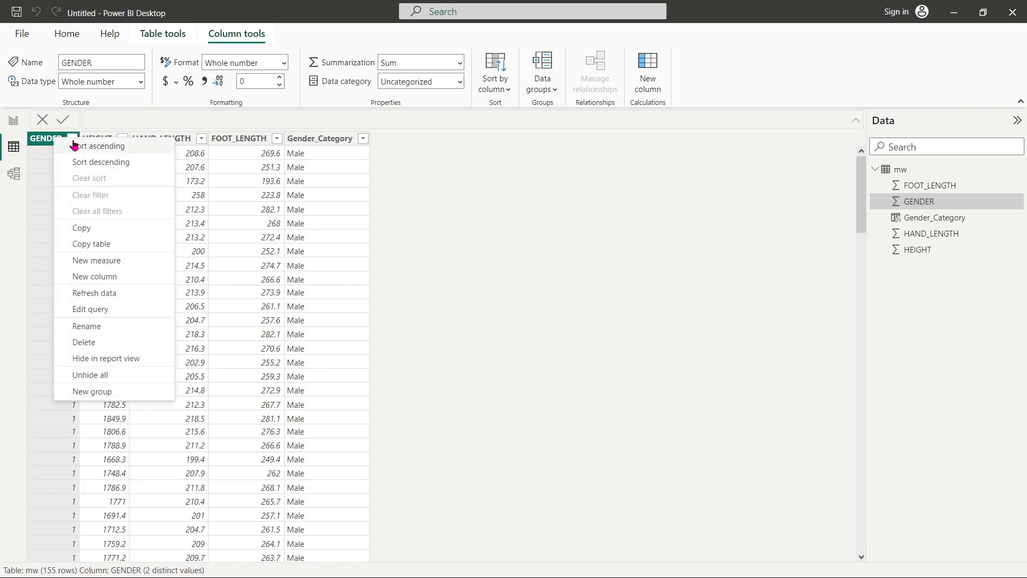
click(562, 220)
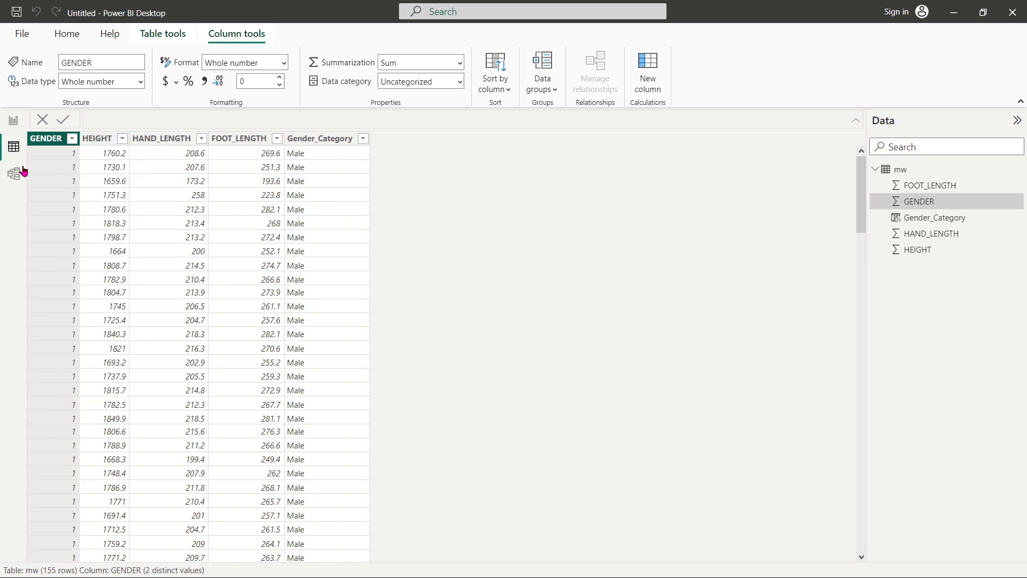
click(18, 35)
click(536, 158)
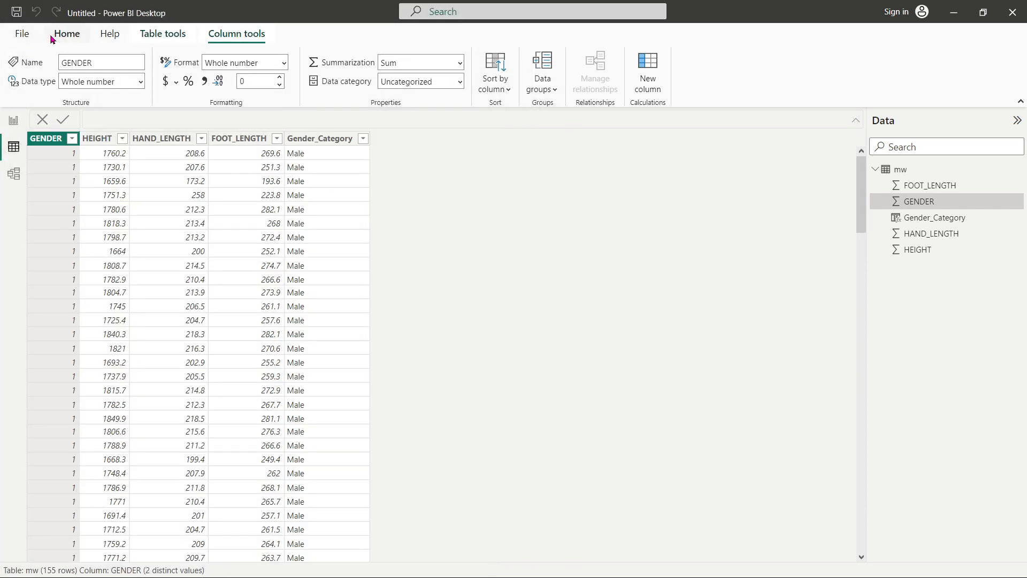
Step: Return to the report view, open the mw query in the Power Query Editor and maximize the editor window
click(62, 34)
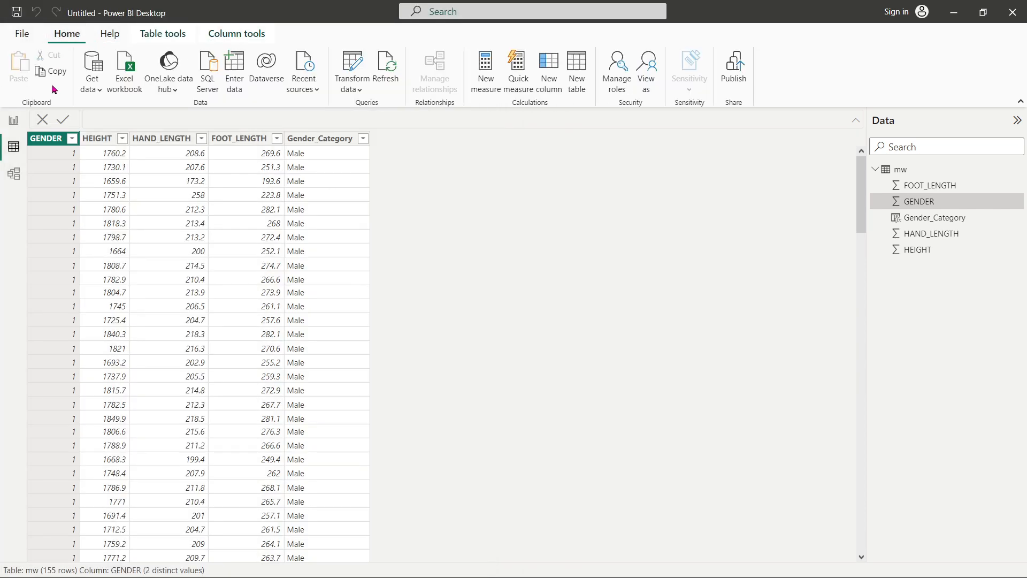
click(16, 125)
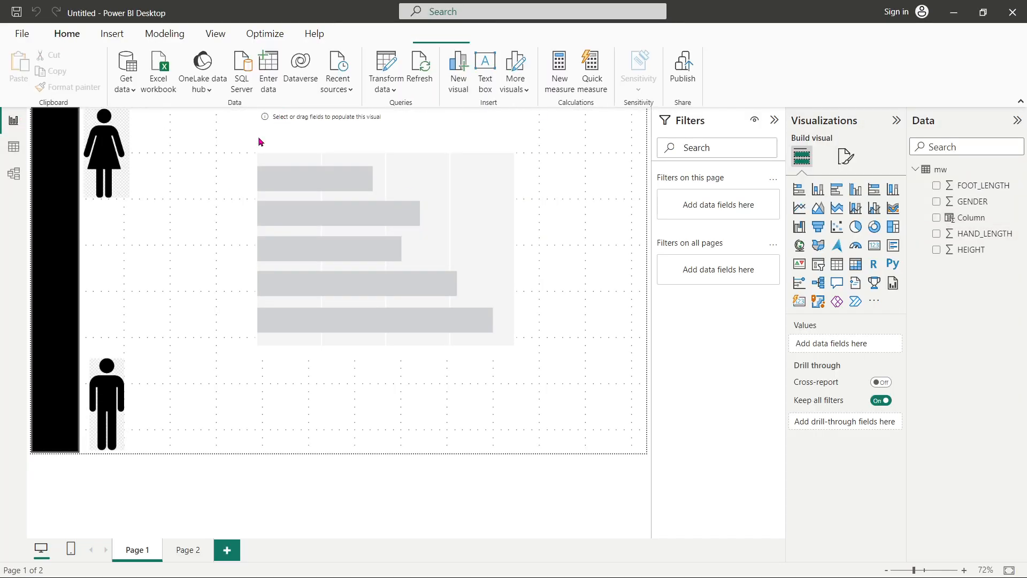
click(383, 92)
click(422, 110)
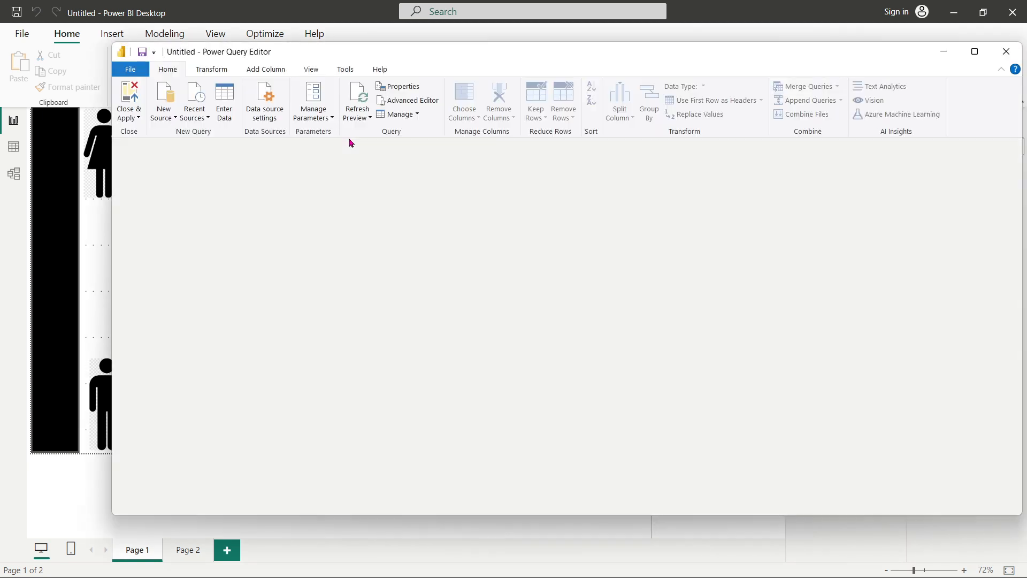
double_click(686, 59)
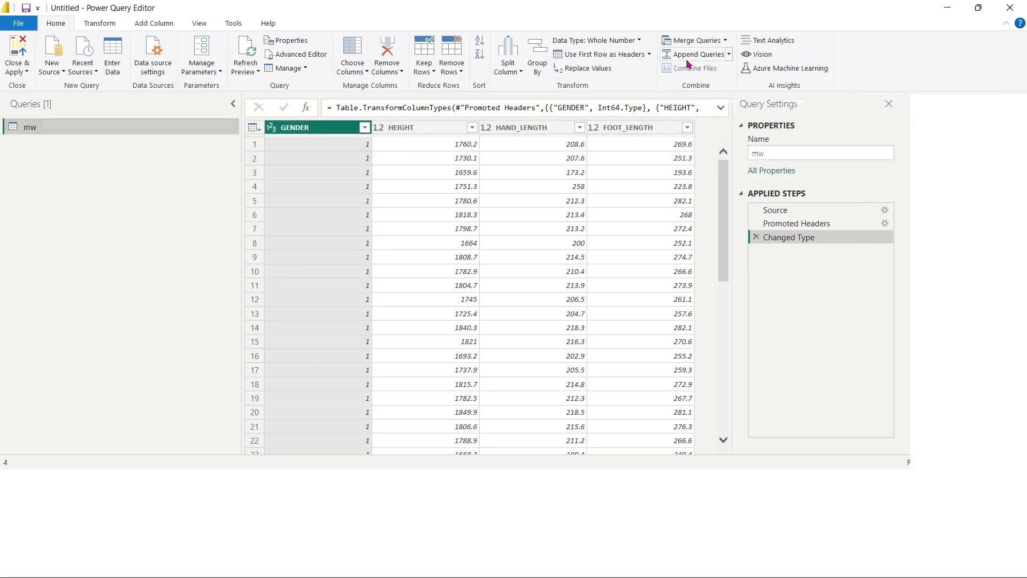
Step: Try inserting a new column that adds 5 to each GENDER value, and delete the resulting applied step
click(98, 23)
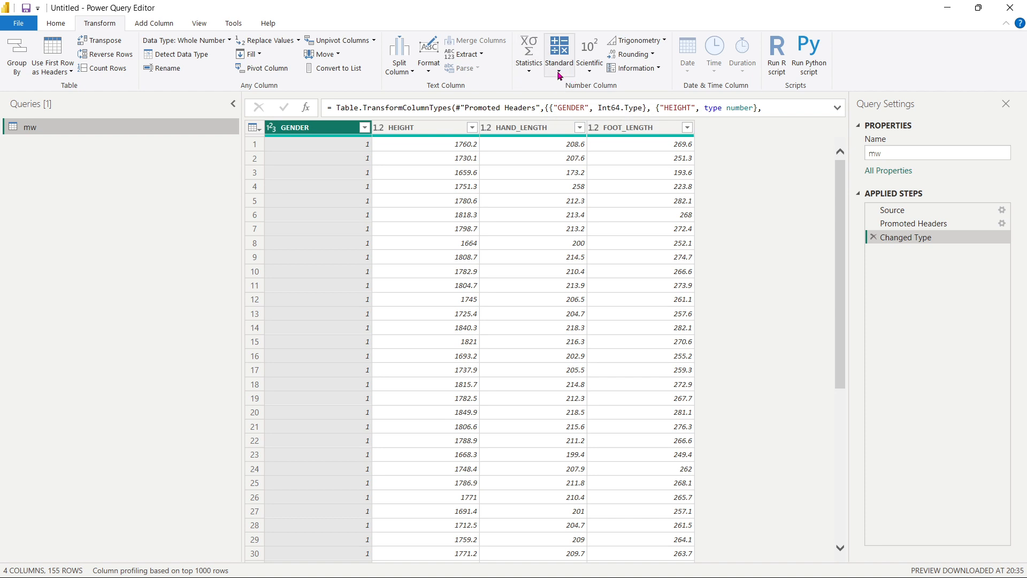
click(145, 25)
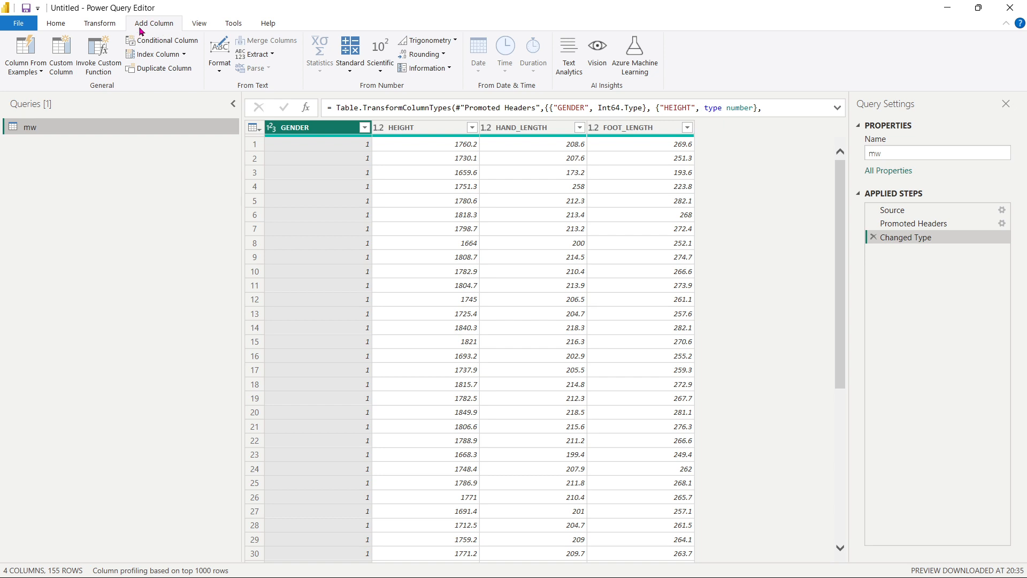
click(349, 77)
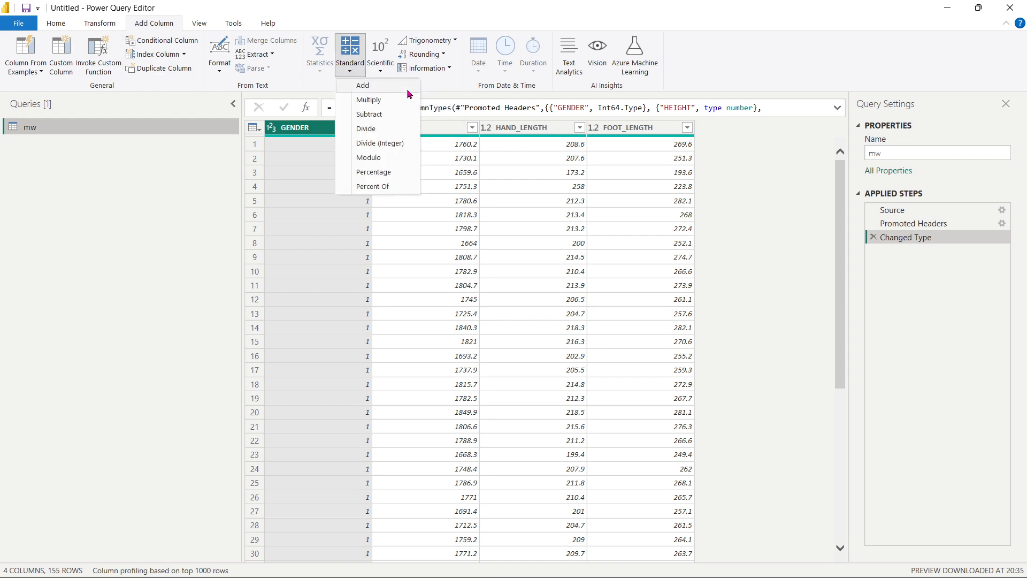
click(364, 85)
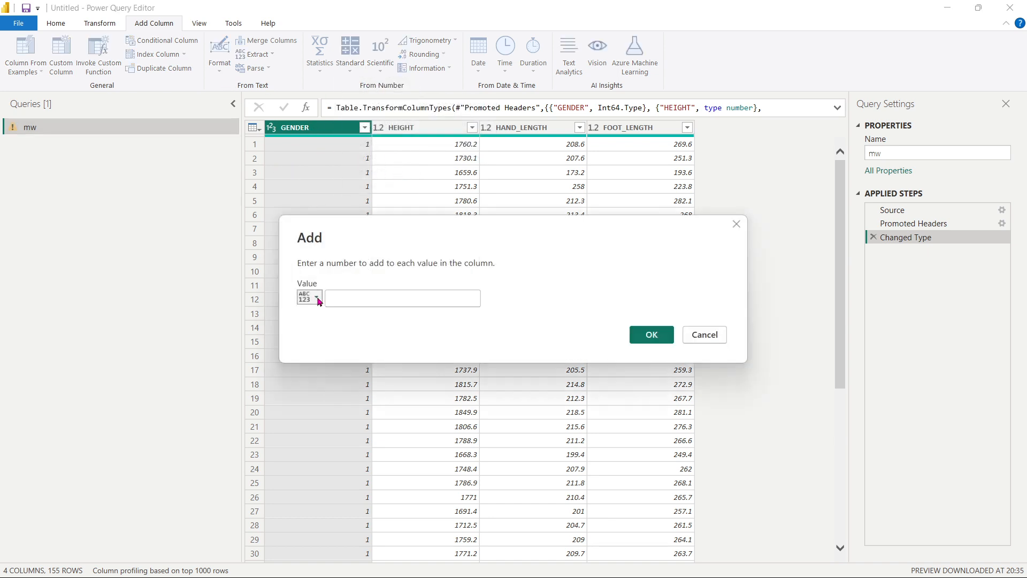
click(355, 301)
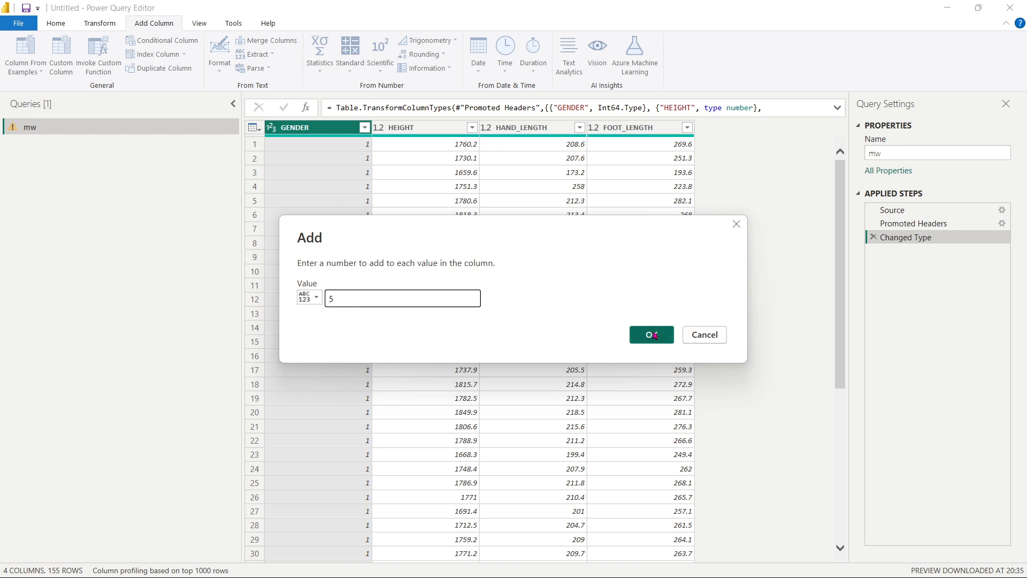
click(652, 335)
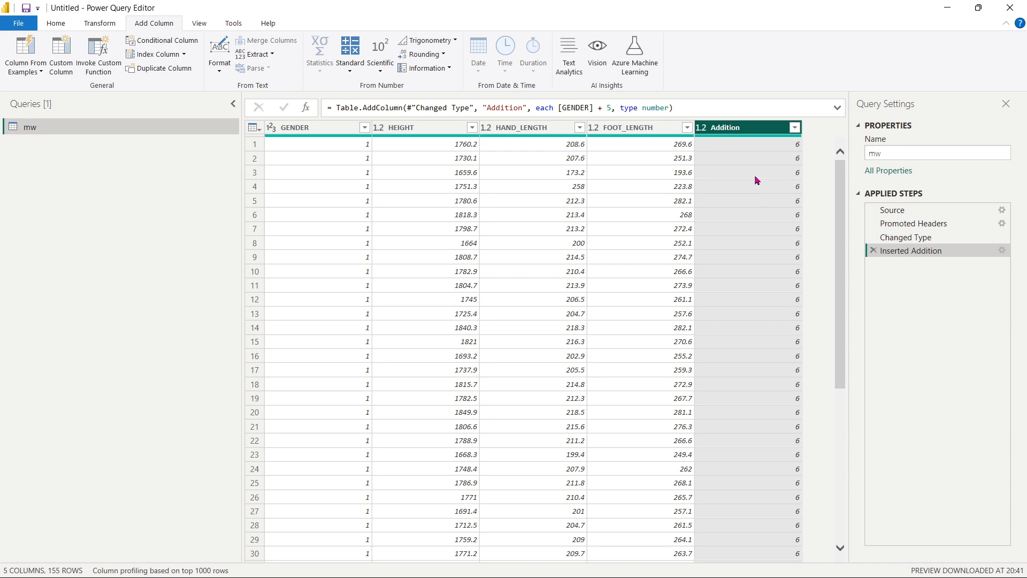
click(874, 252)
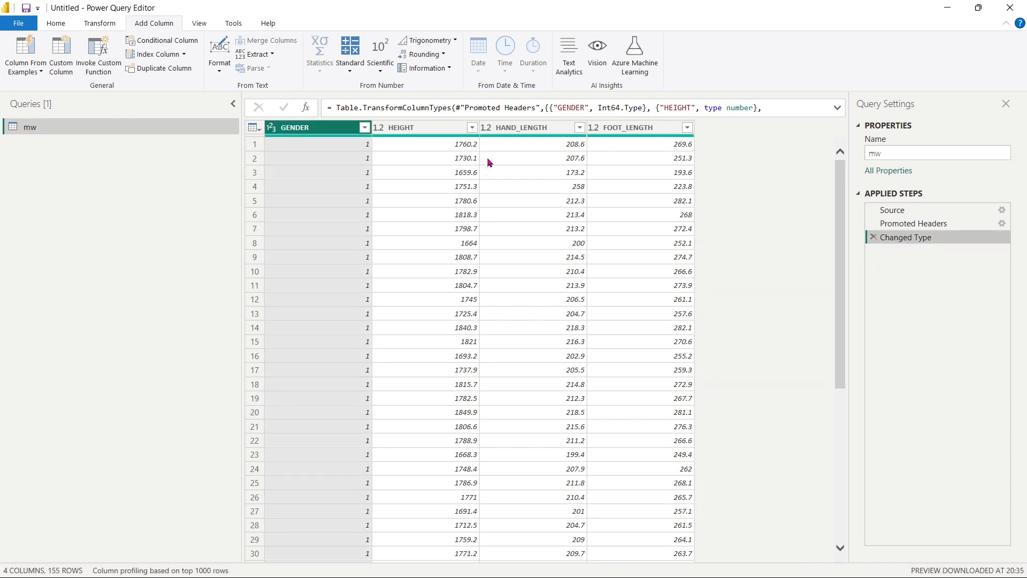
Step: Try adding 5 to the GENDER values in place with a column transformation, and delete that applied step
click(102, 27)
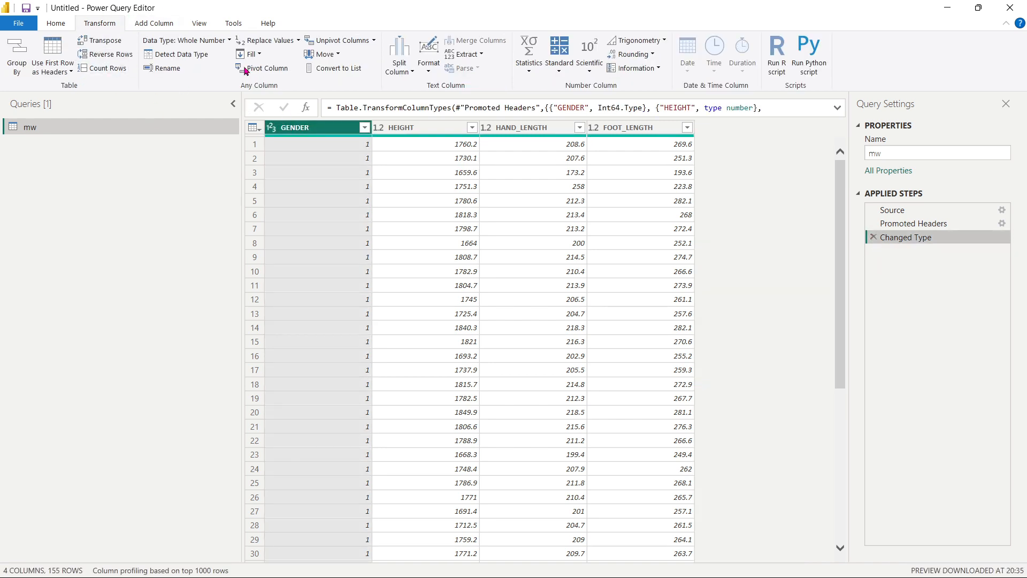
click(562, 71)
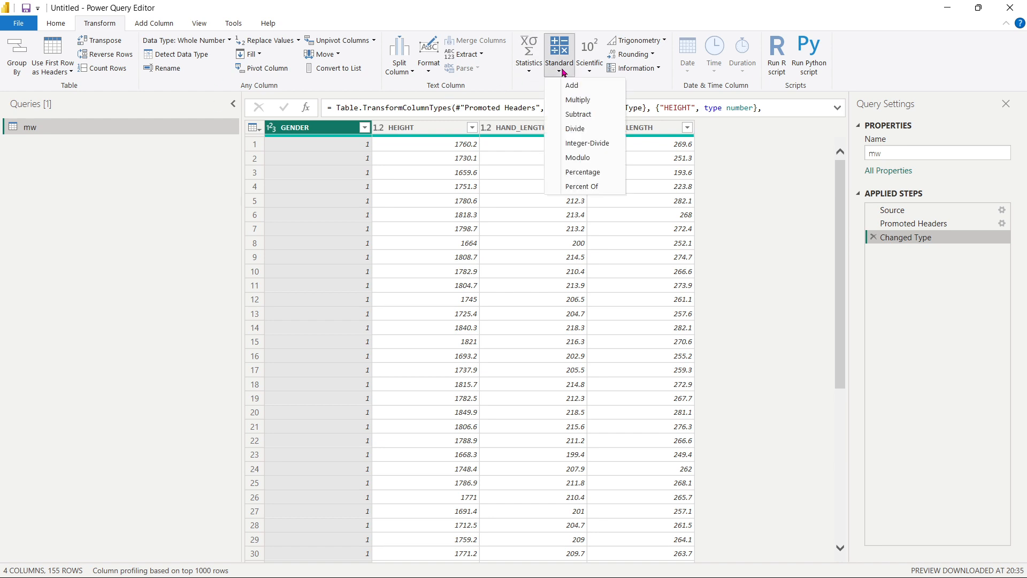
click(584, 87)
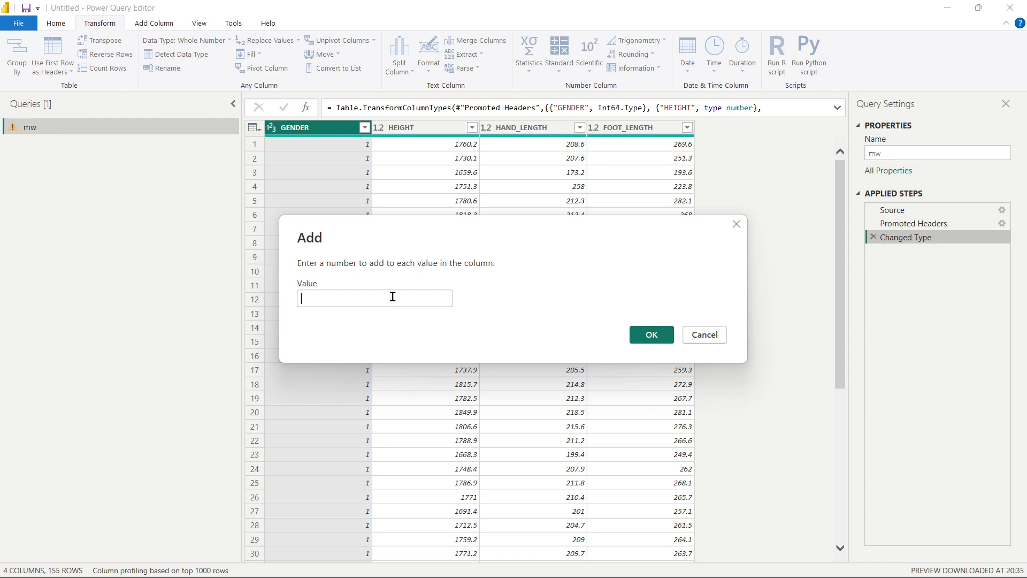
text(5)
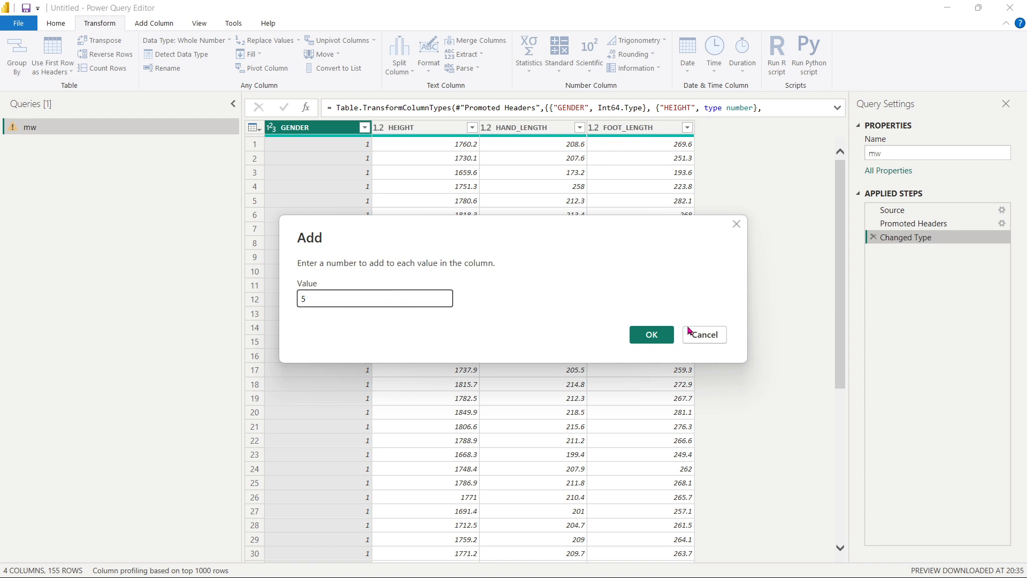
click(653, 334)
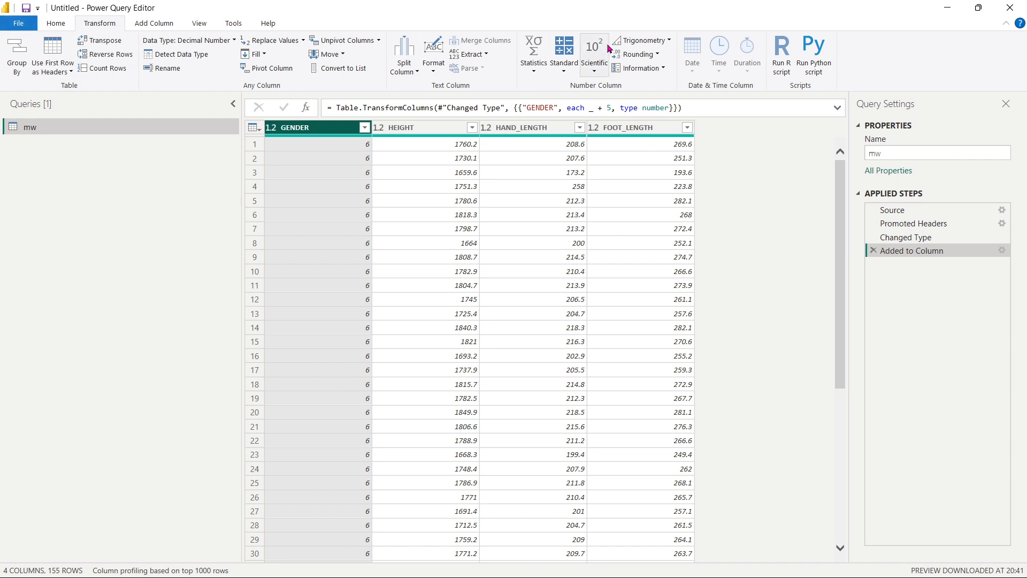
click(158, 22)
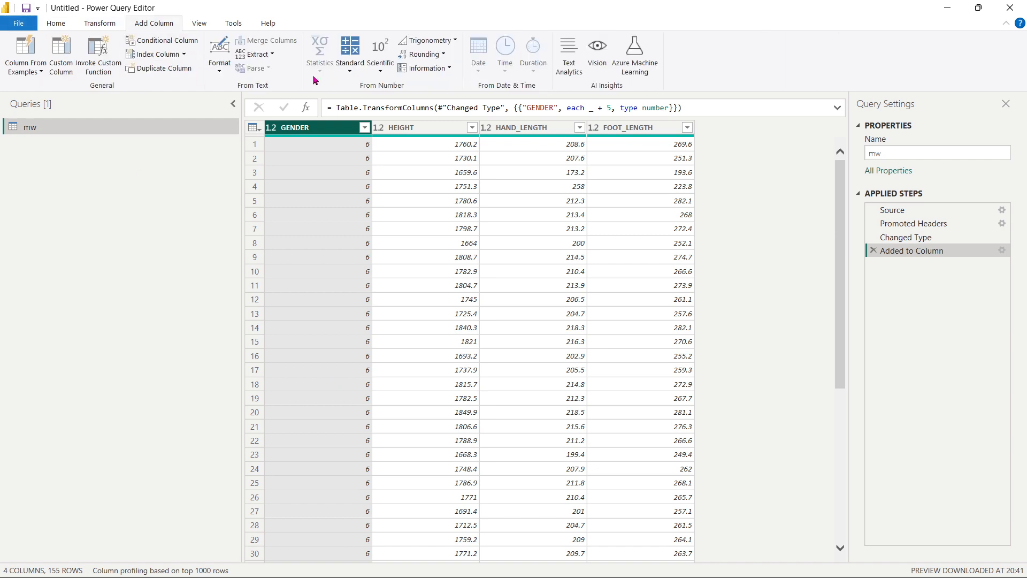
click(358, 68)
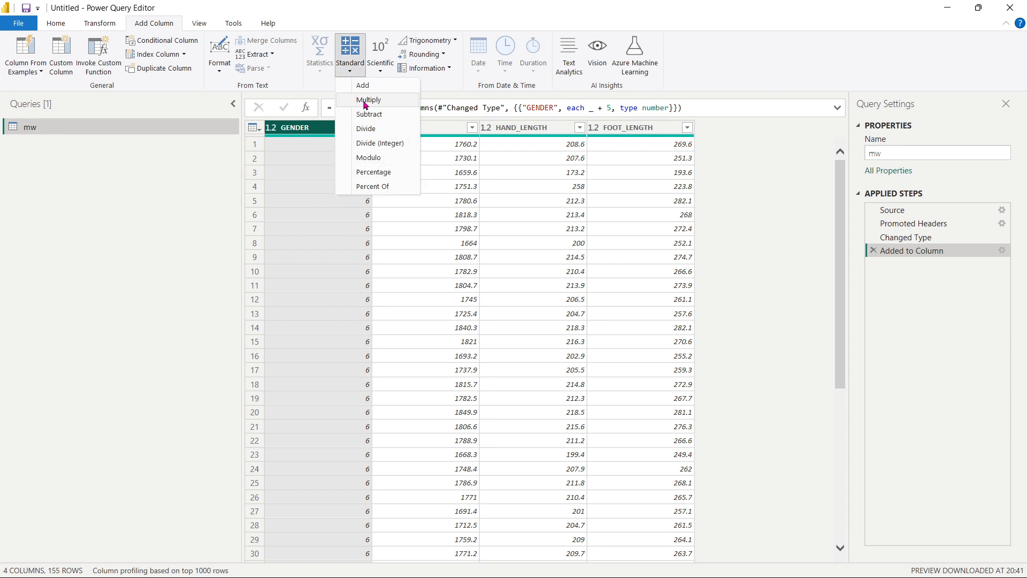
click(99, 25)
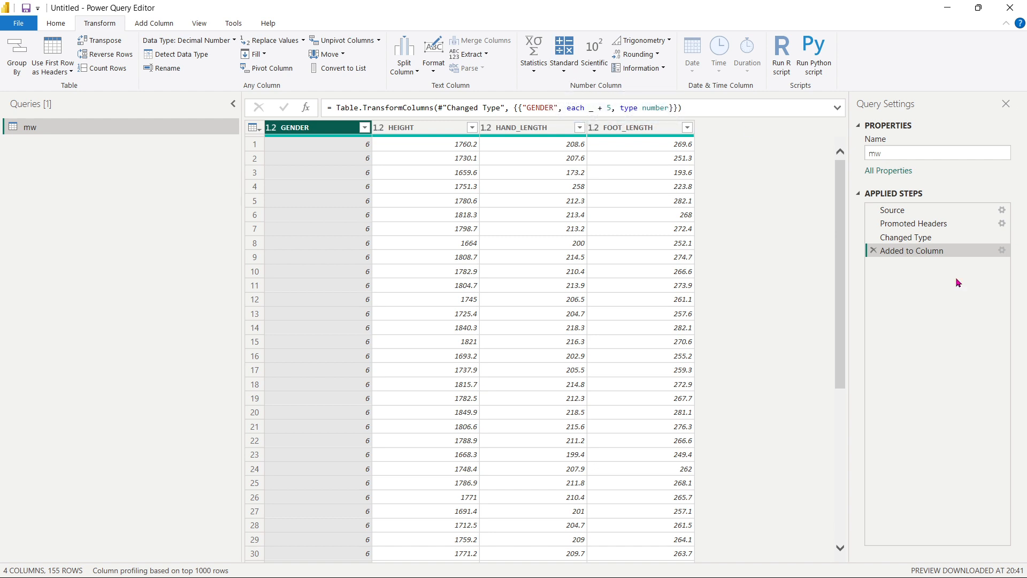
click(874, 251)
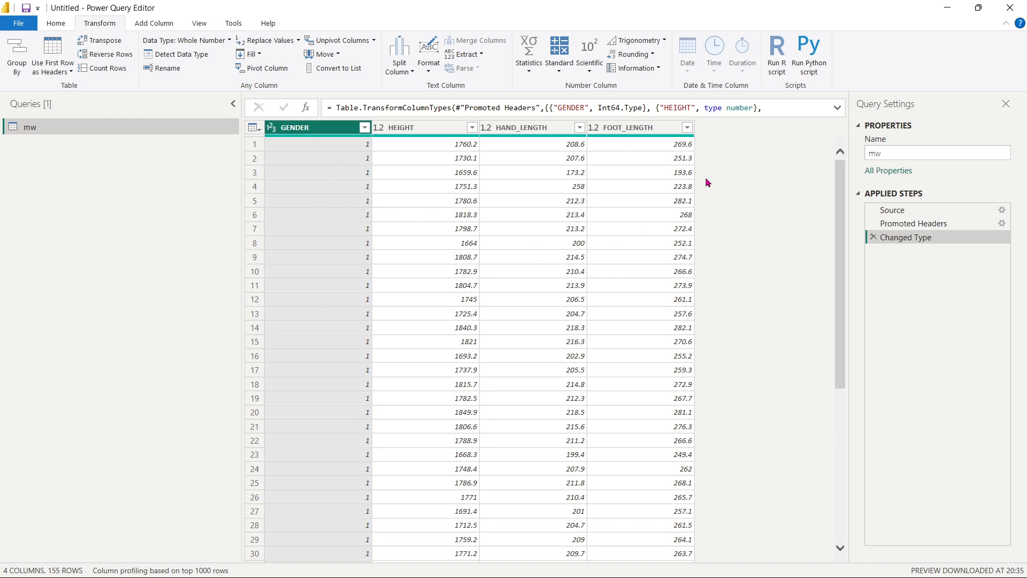
Step: Try to replace the value 1 with Male in the whole-number GENDER column, and cancel the replacement
right_click(323, 130)
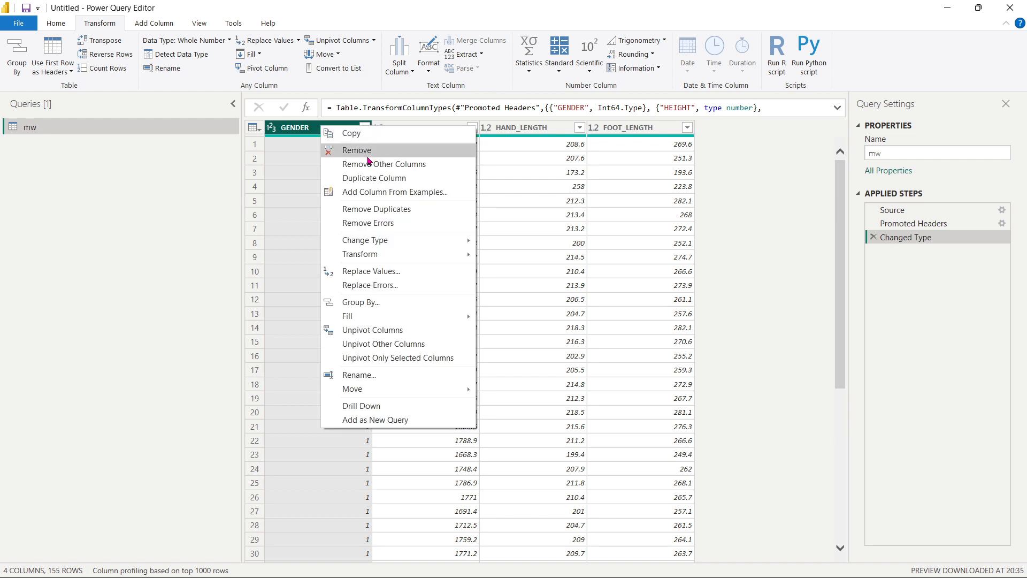
click(393, 272)
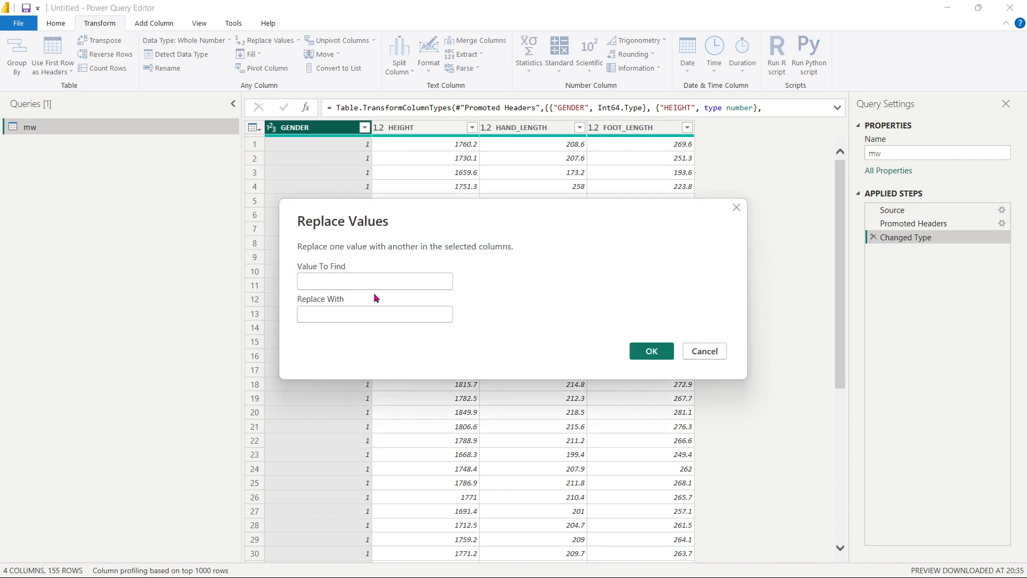
click(348, 279)
text(1)
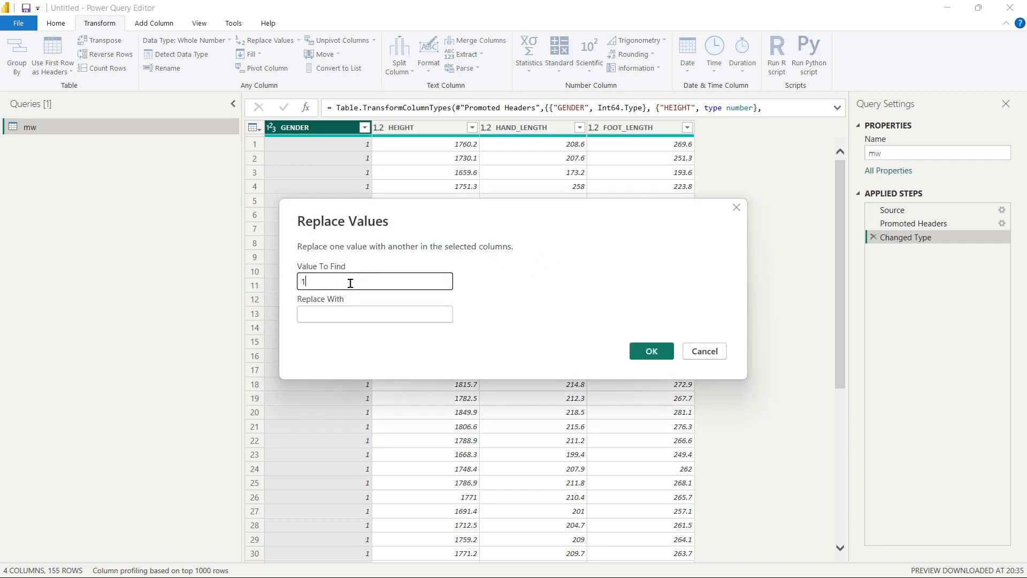
click(328, 312)
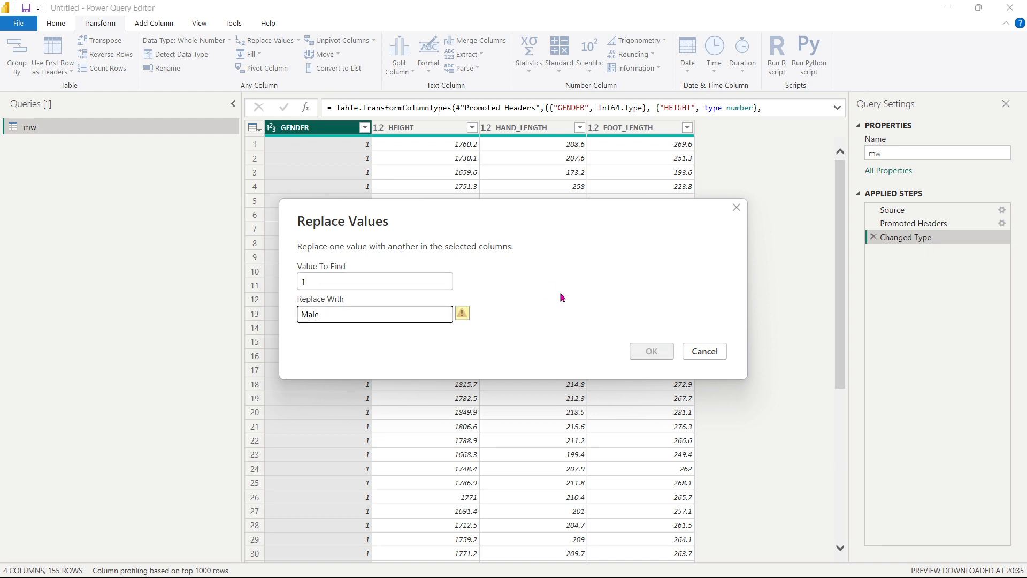
drag(324, 314, 297, 315)
click(464, 317)
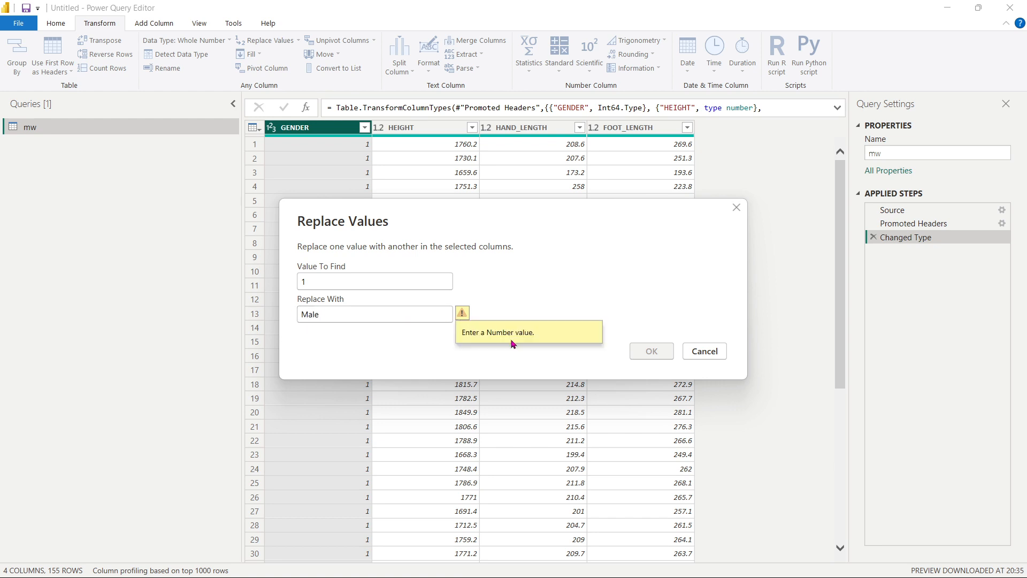
drag(326, 314, 298, 310)
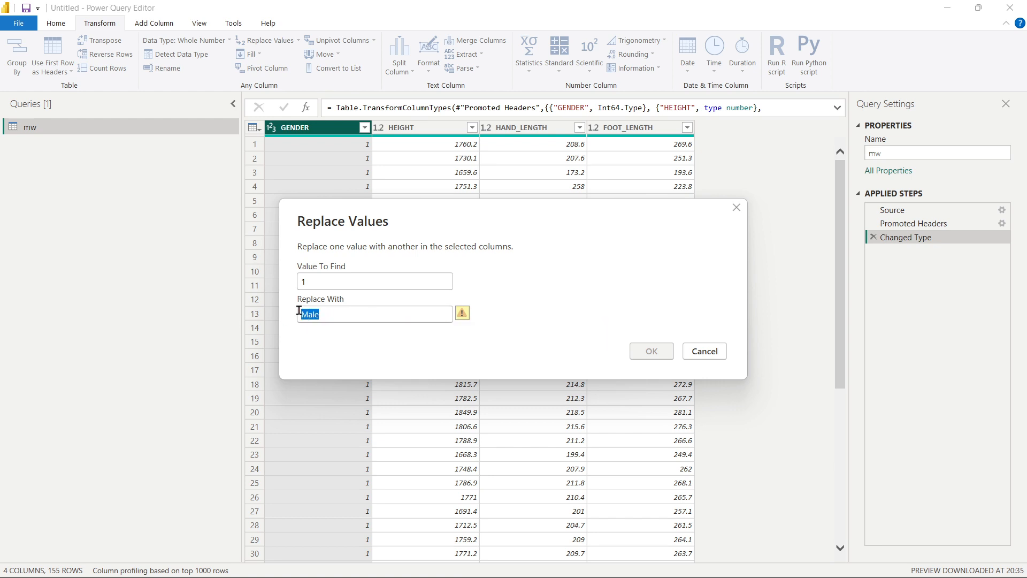
click(705, 351)
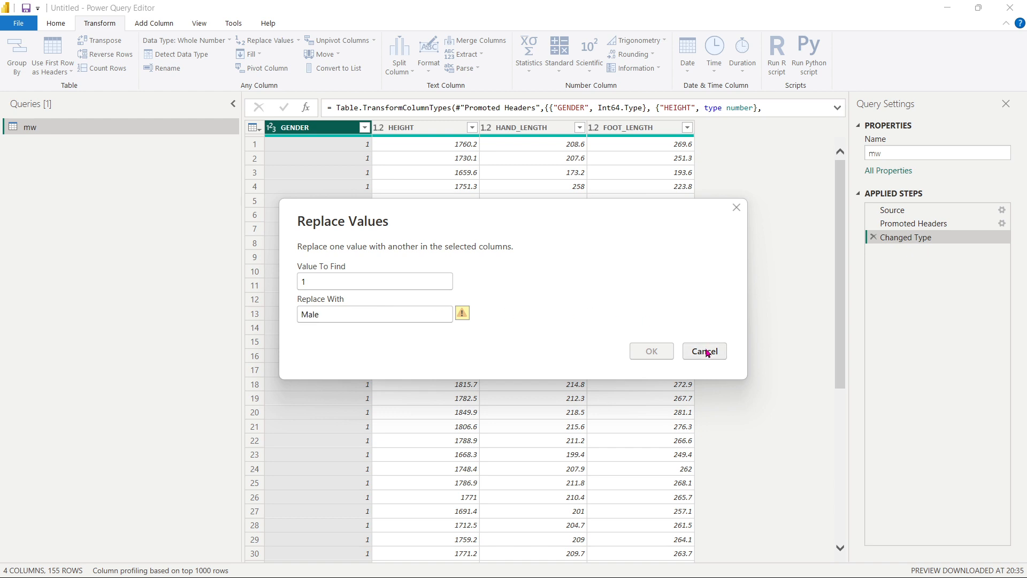
Step: Change the GENDER column's data type to Text, replacing the current type conversion
click(270, 129)
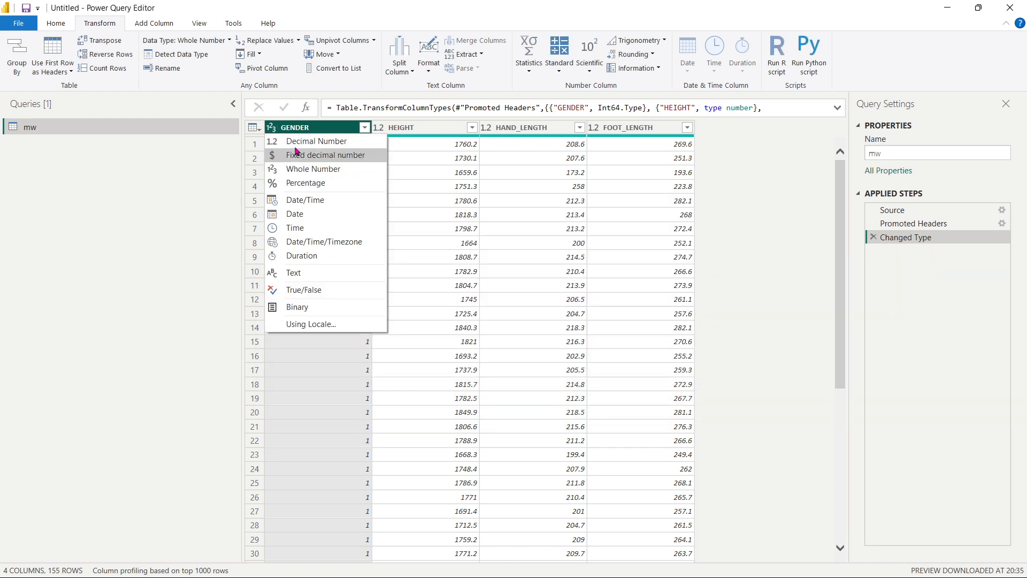
click(297, 277)
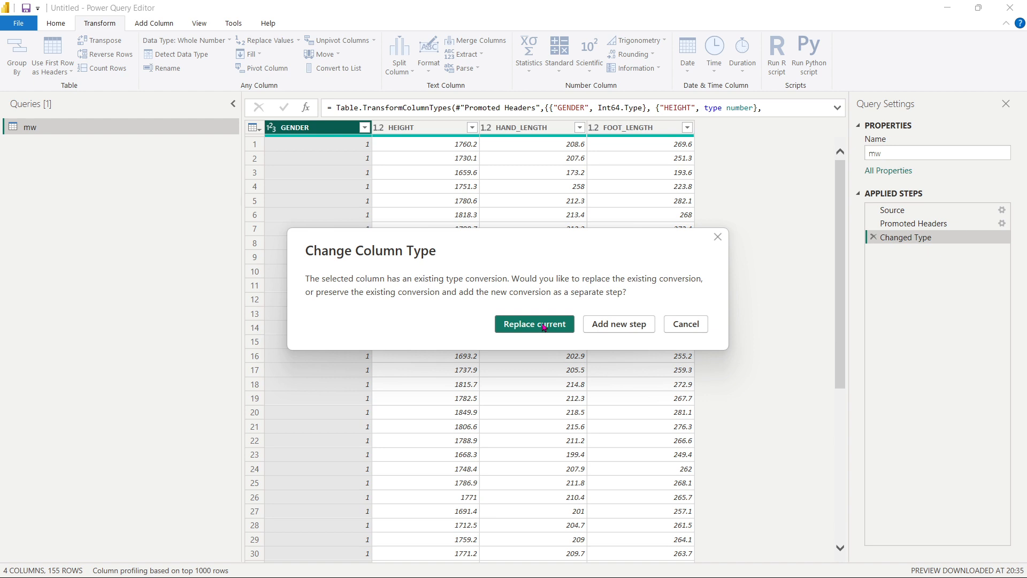
click(535, 324)
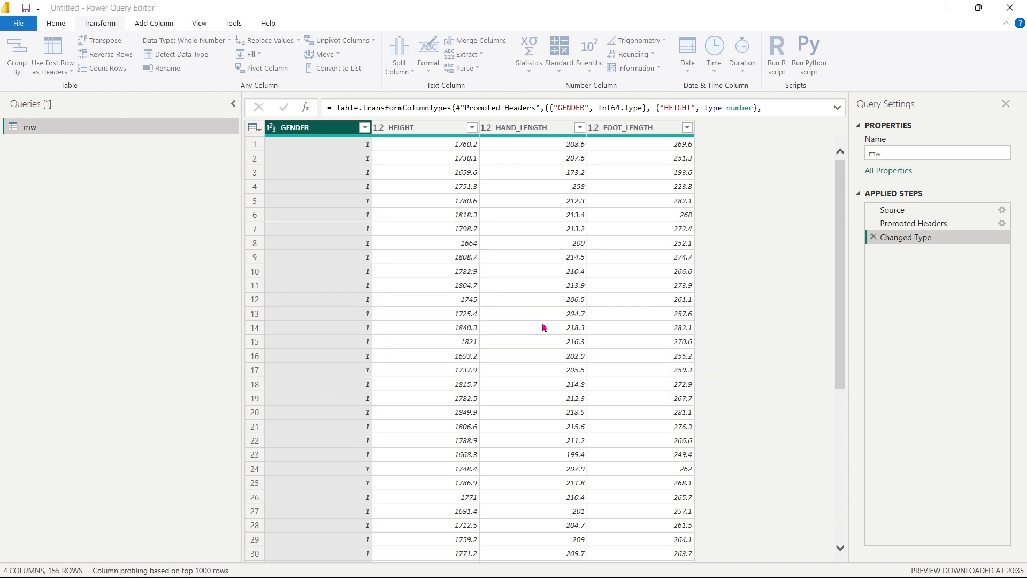
Step: Try replacing 1 with Male in the GENDER column, check the column's distinct values, and delete the resulting applied step
right_click(330, 130)
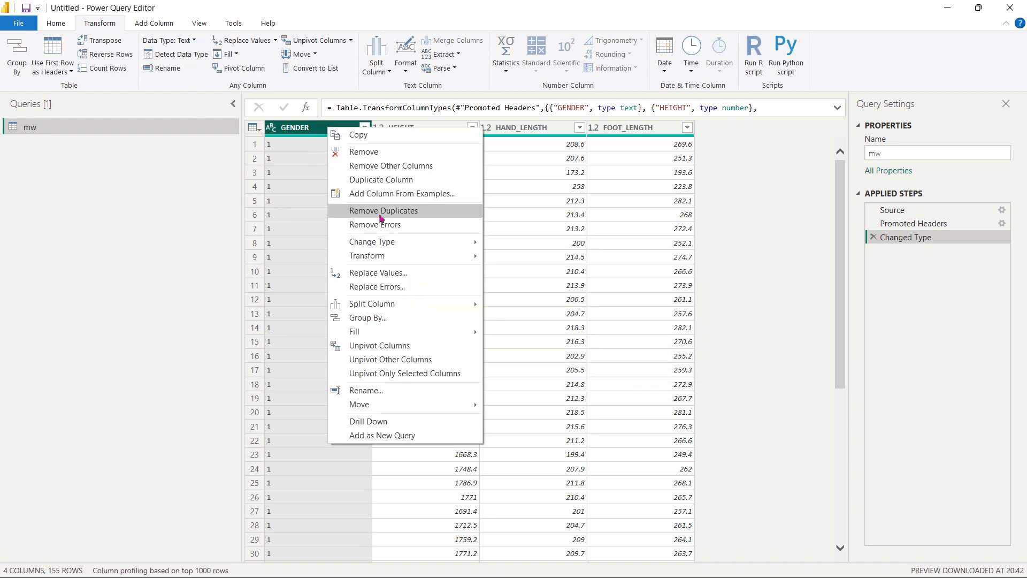
click(386, 275)
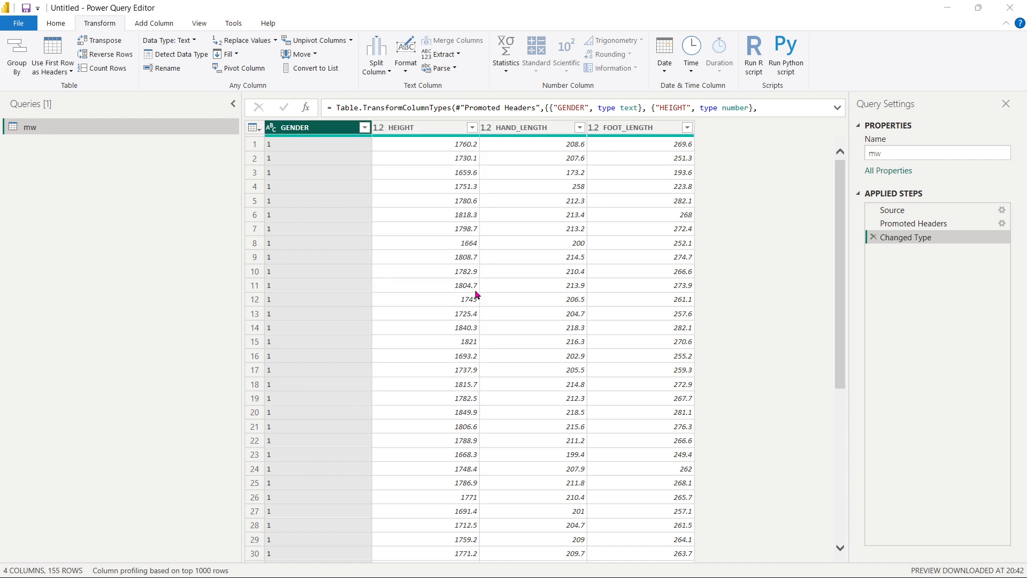
text(1)
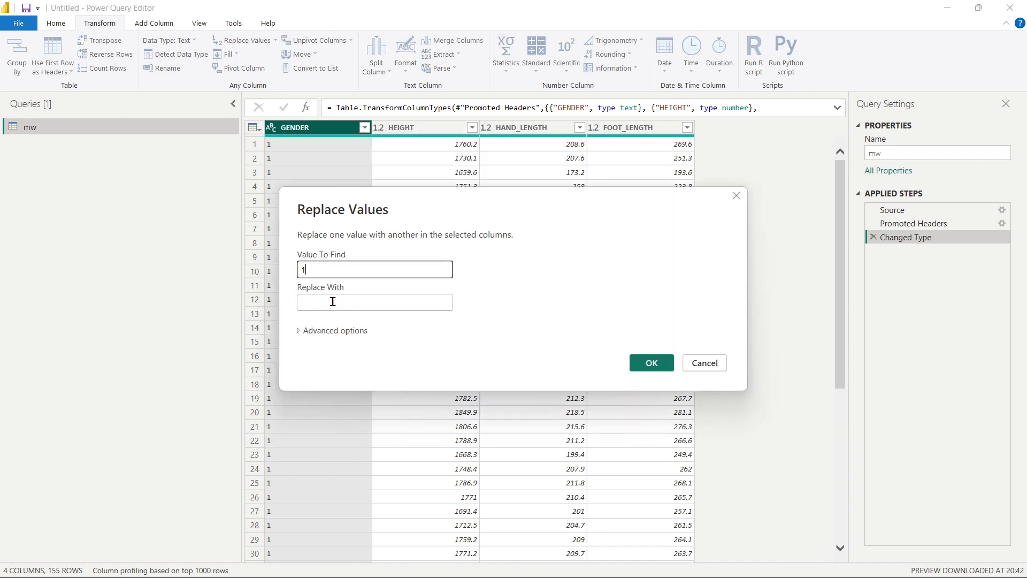
click(332, 303)
text(Male)
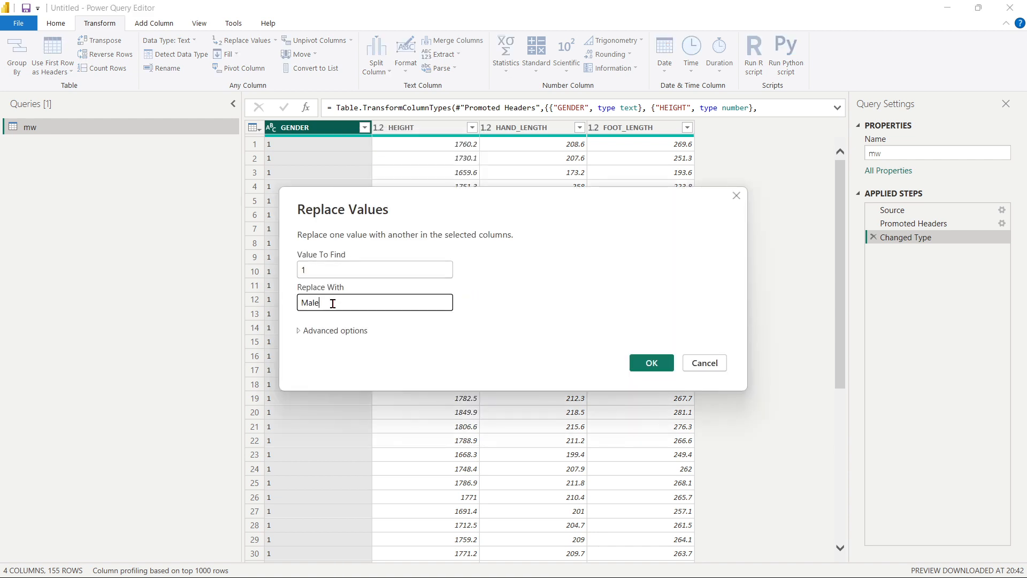
click(652, 364)
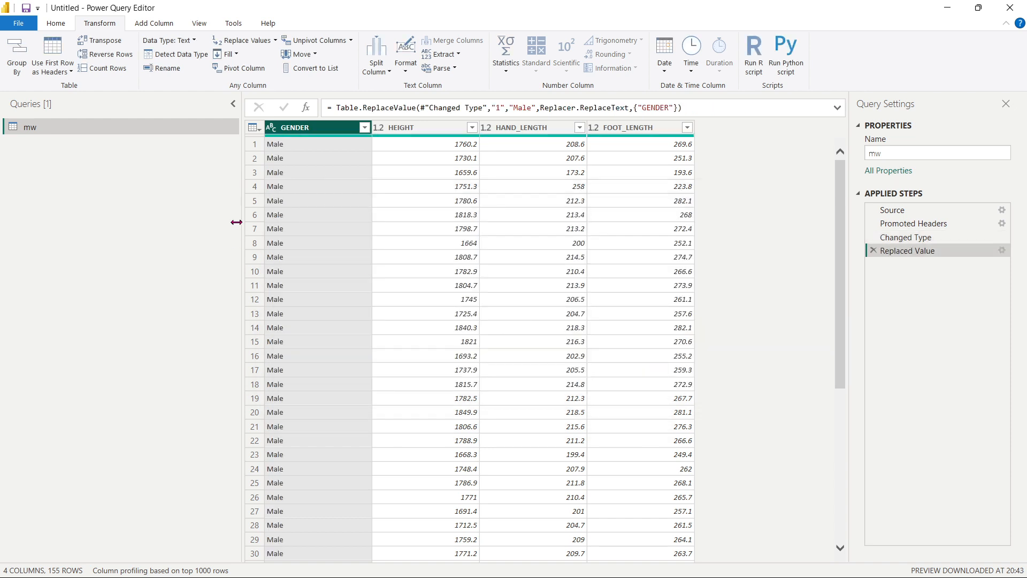
click(364, 130)
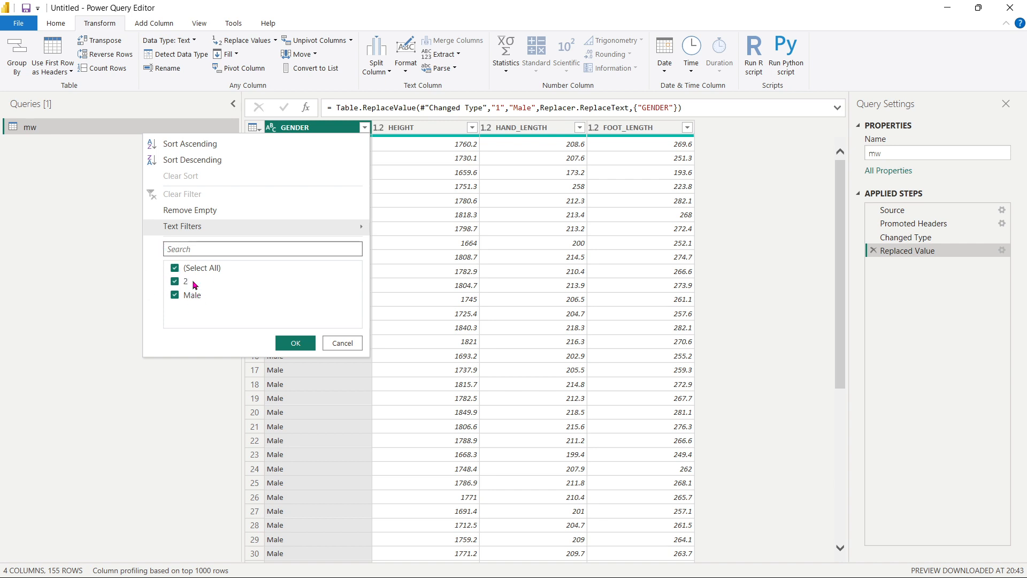
click(357, 347)
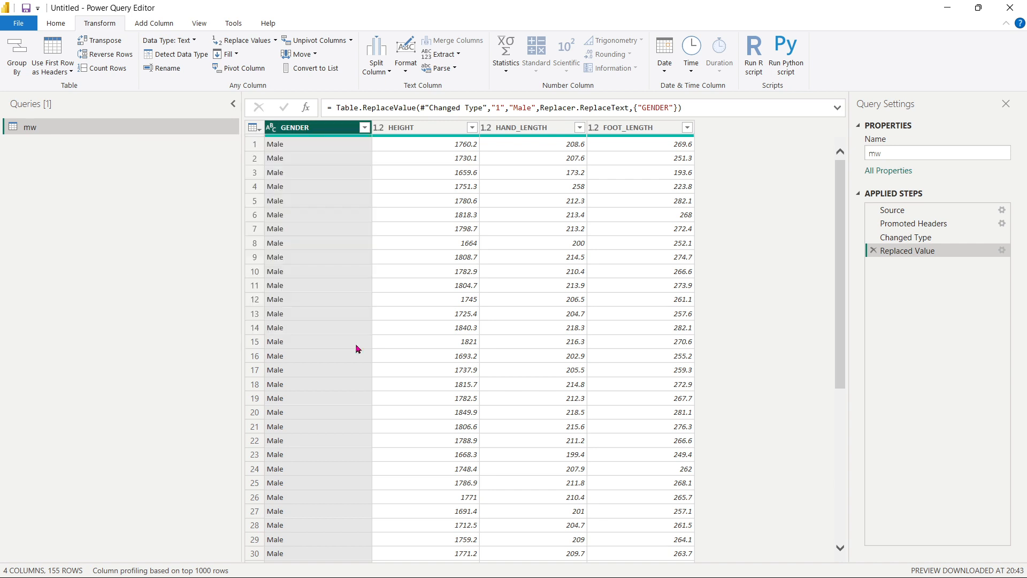
click(872, 251)
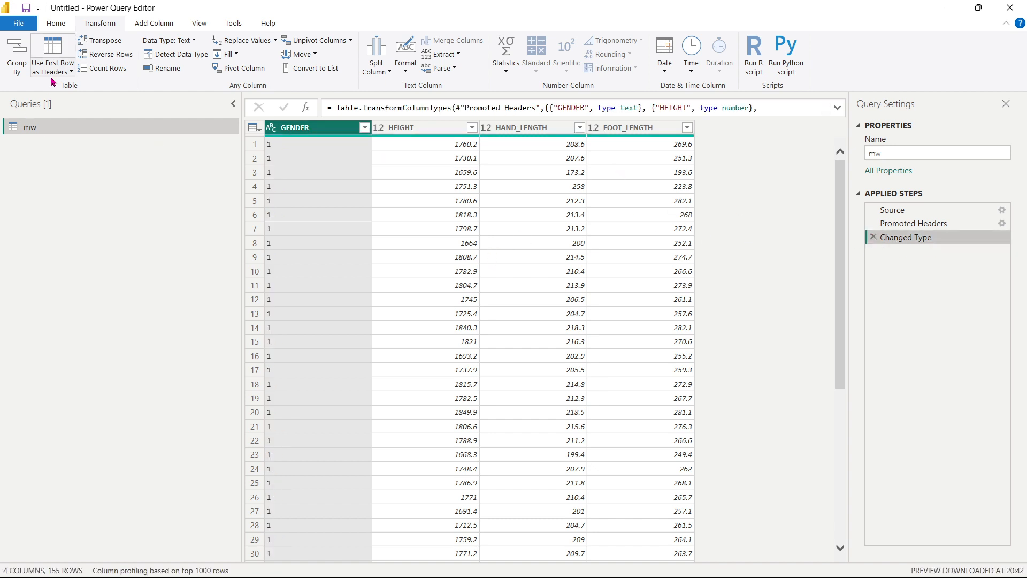
Step: Close the Power Query Editor and apply the pending query changes to the report
click(55, 25)
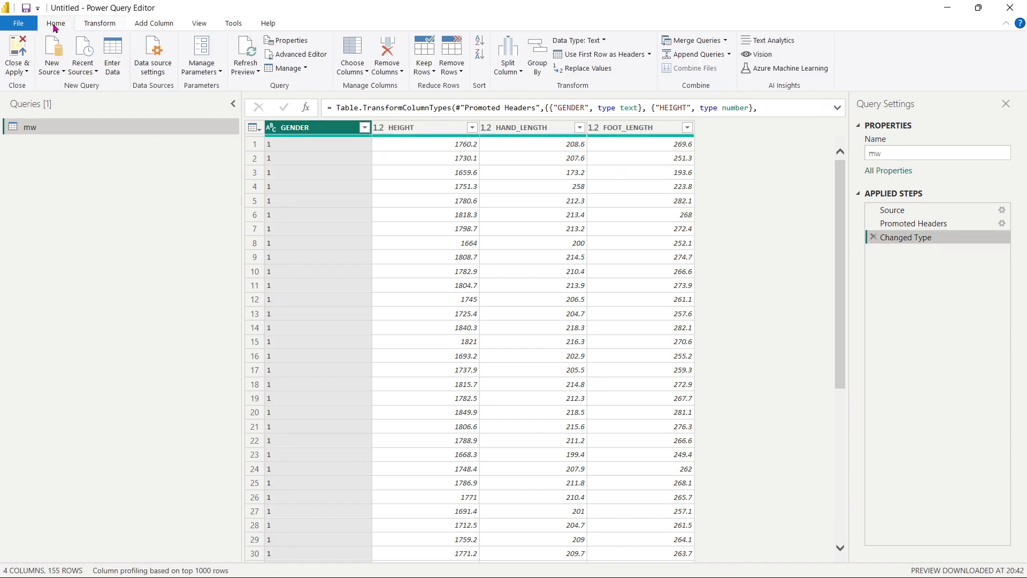
click(21, 72)
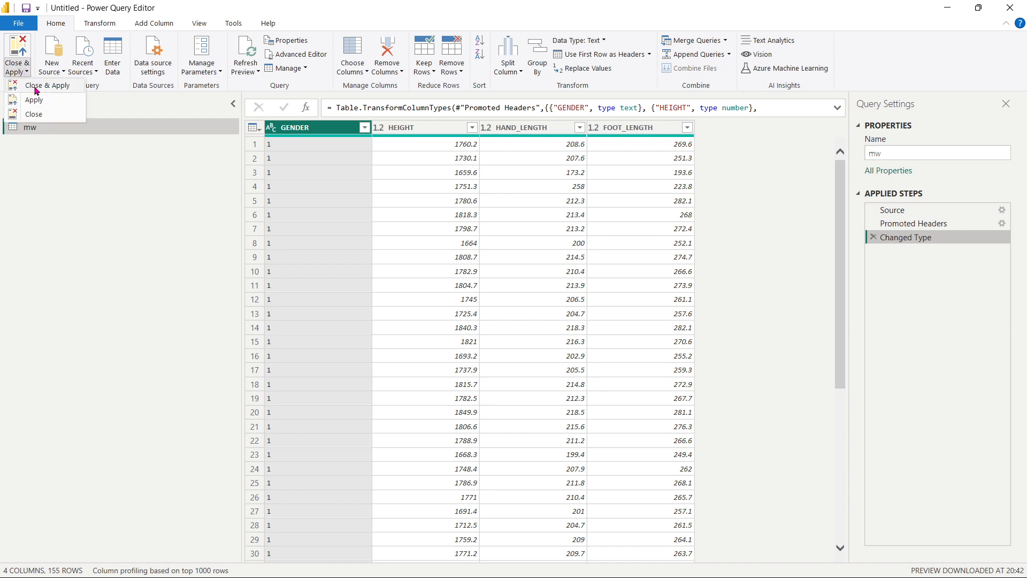
click(36, 88)
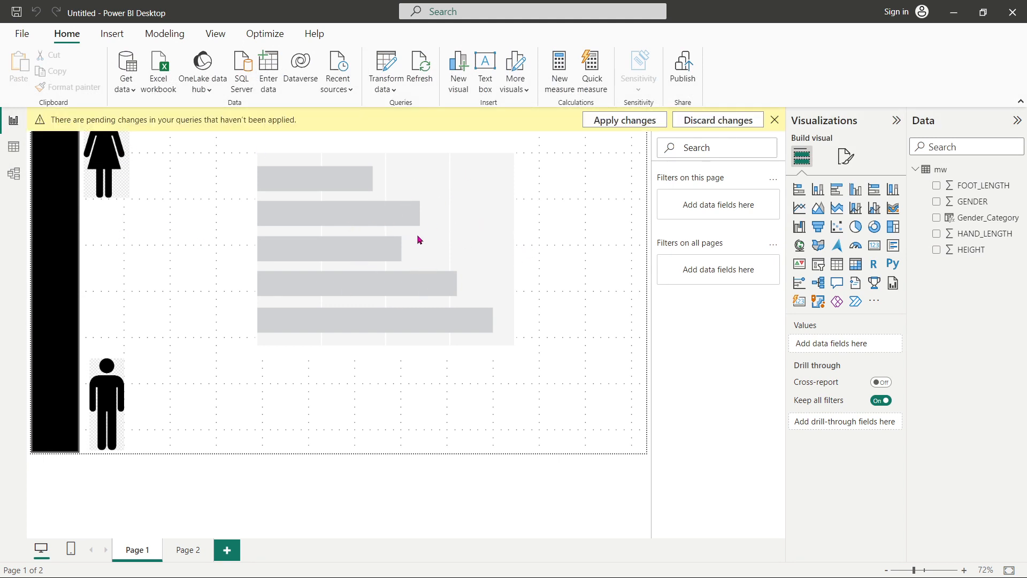
click(599, 121)
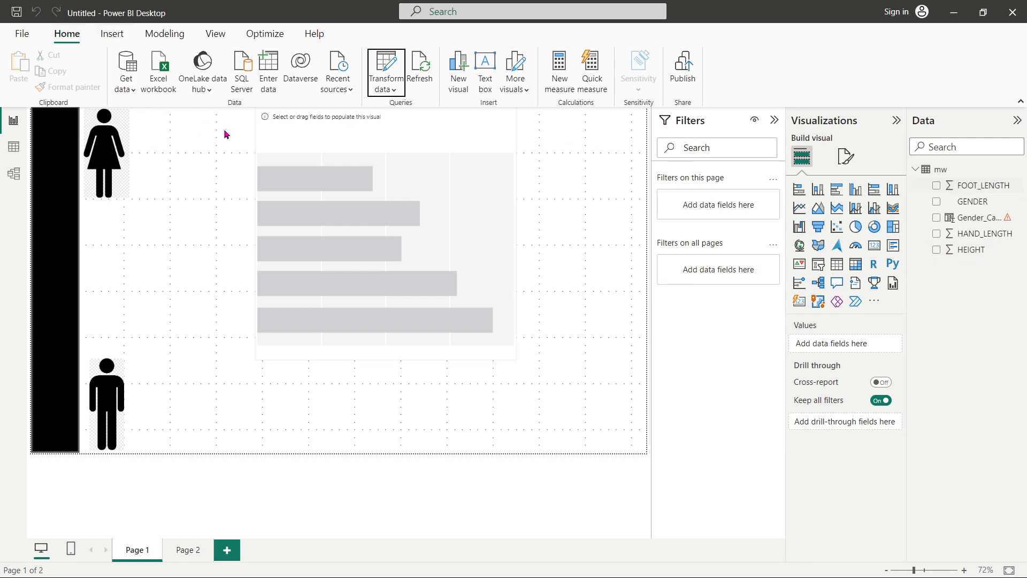
Step: View the mw table's data and examine the GENDER column's distinct values and its available format options
click(13, 148)
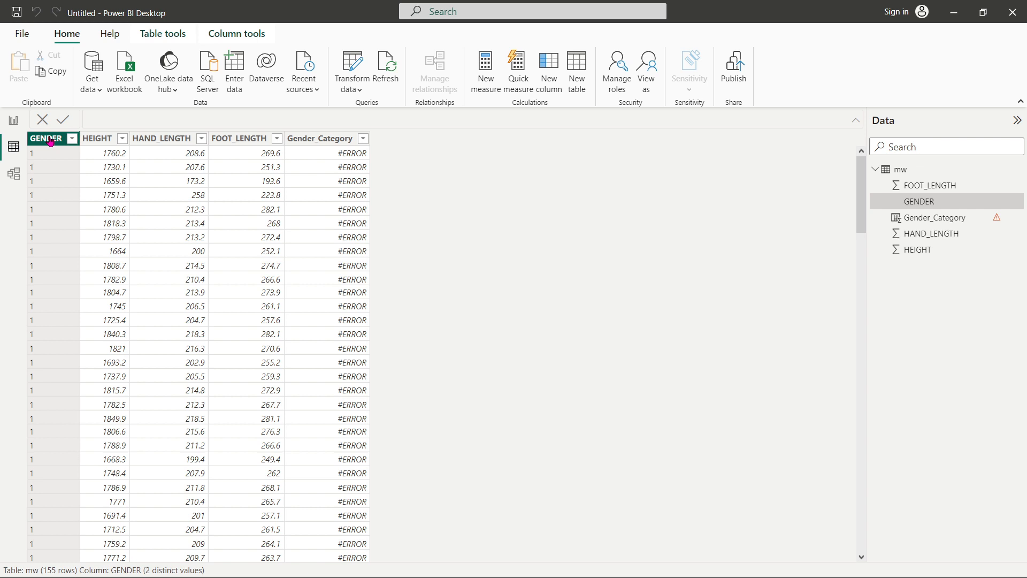
click(71, 139)
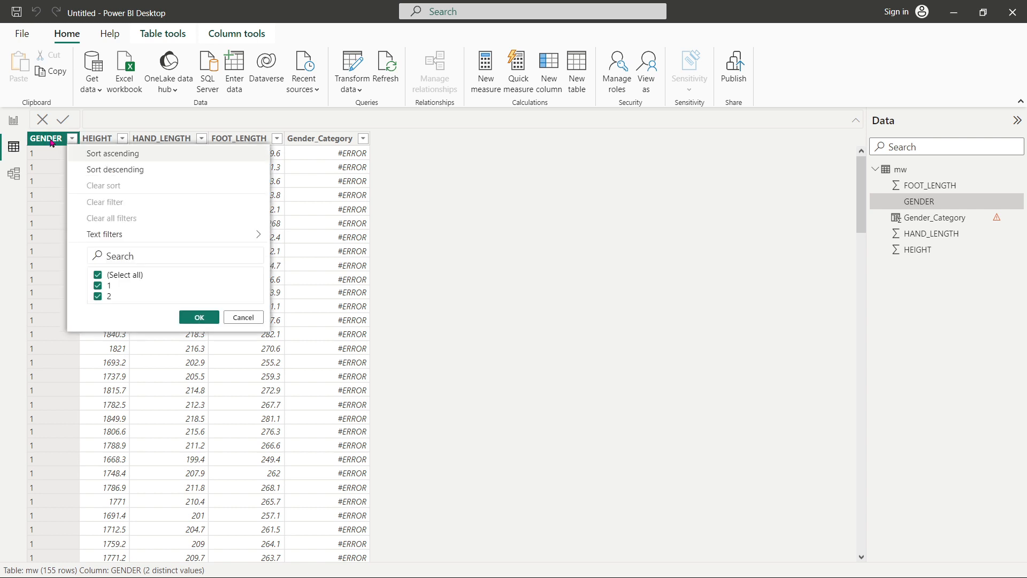
click(51, 143)
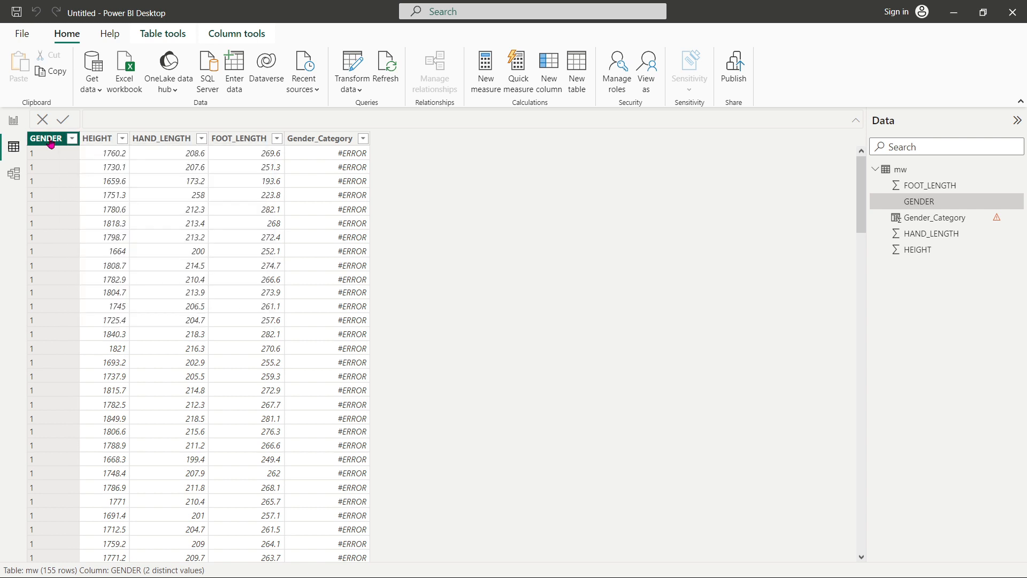
click(111, 35)
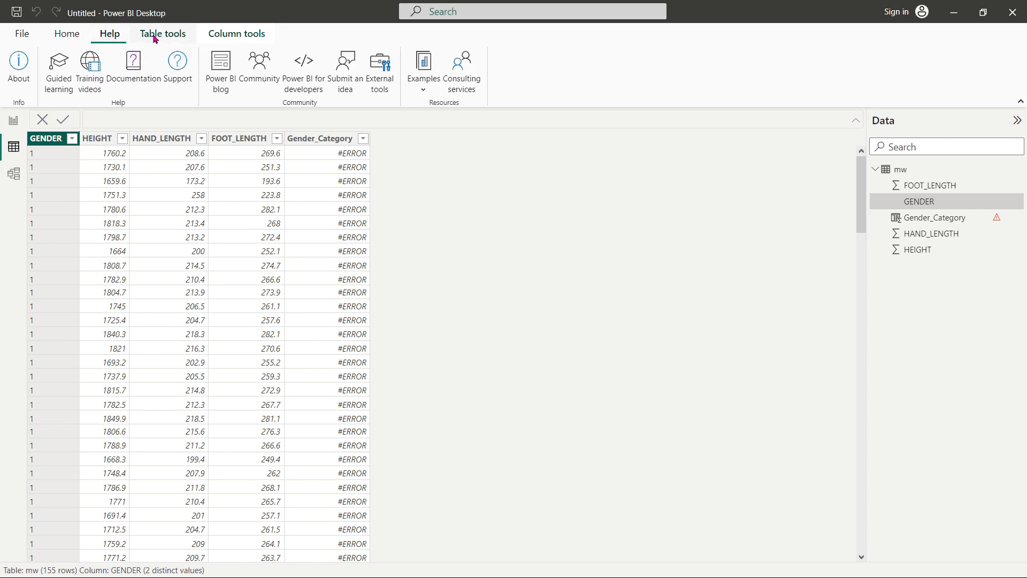
click(161, 35)
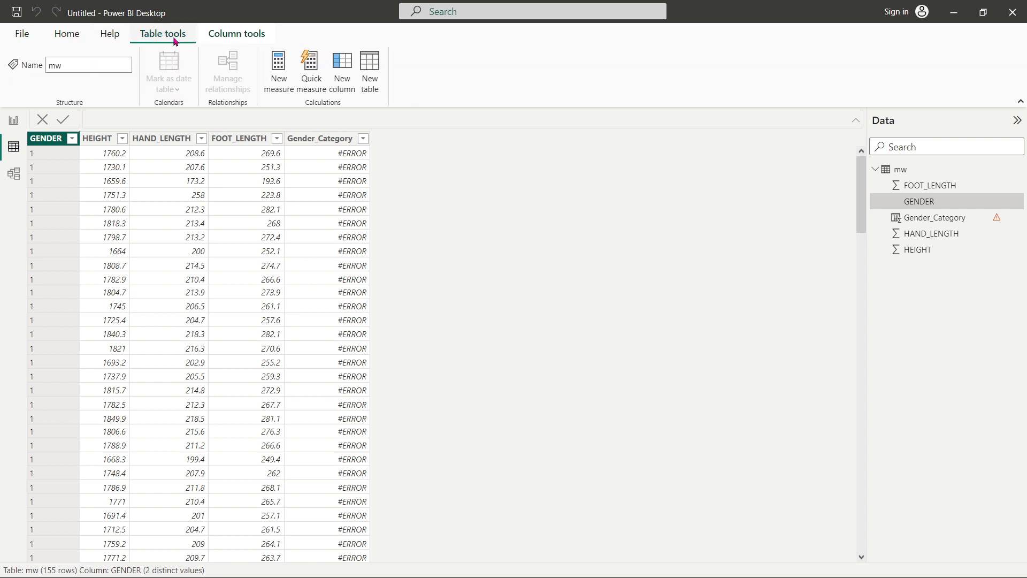
click(236, 34)
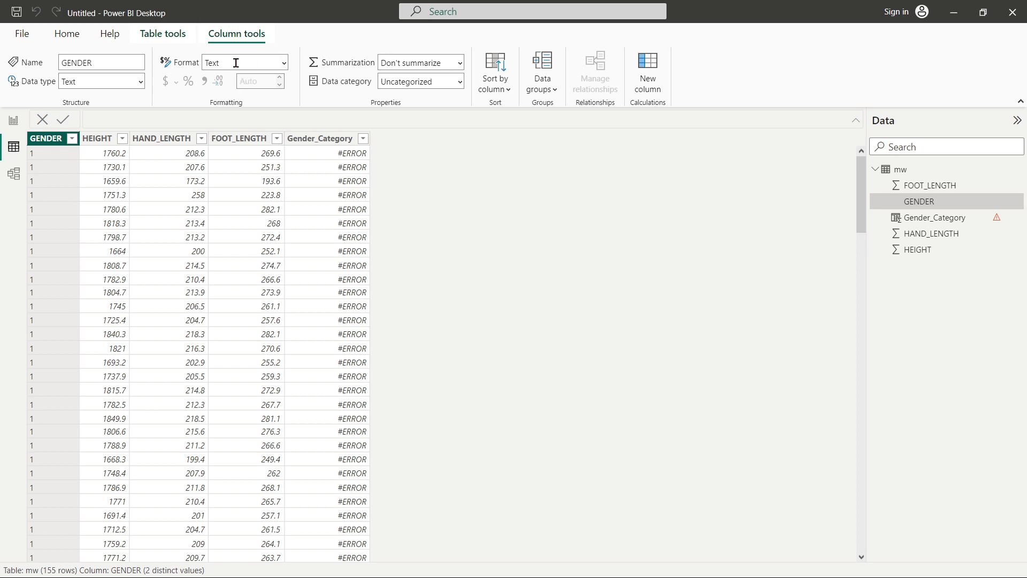
click(286, 65)
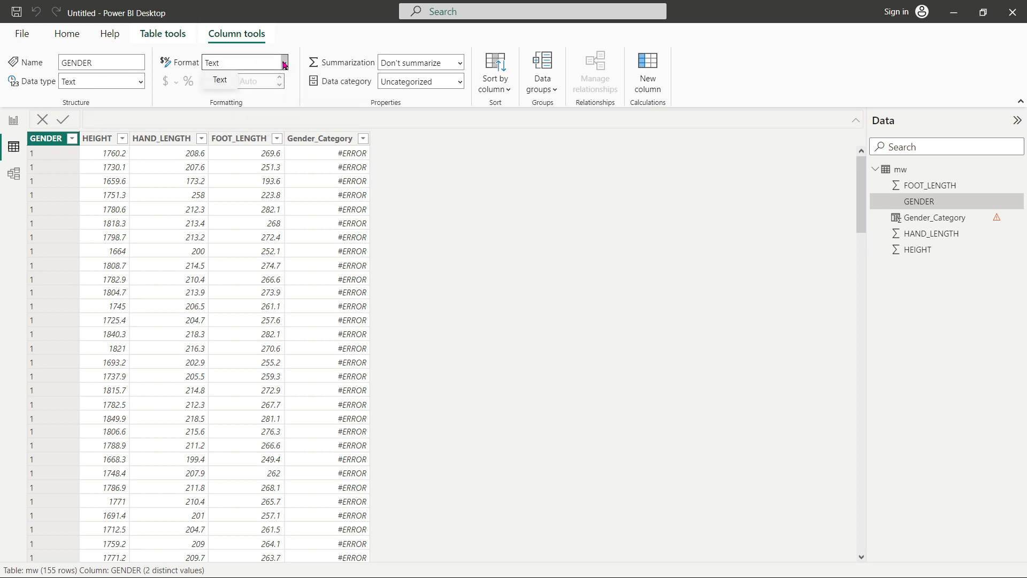
click(283, 62)
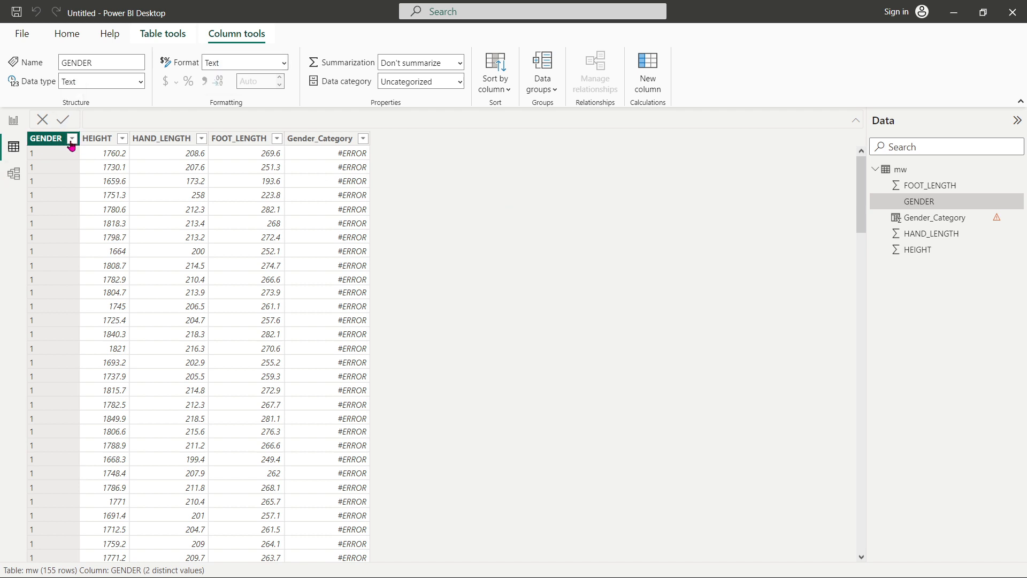
Step: Set the GENDER column's data type to Whole number and accept the data type change
click(70, 140)
click(130, 83)
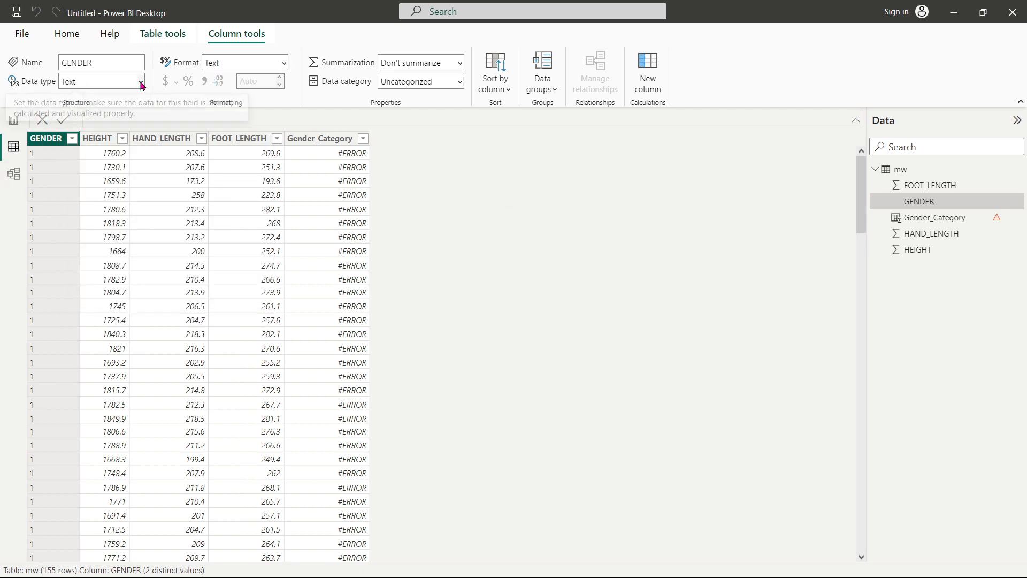
click(141, 83)
click(119, 99)
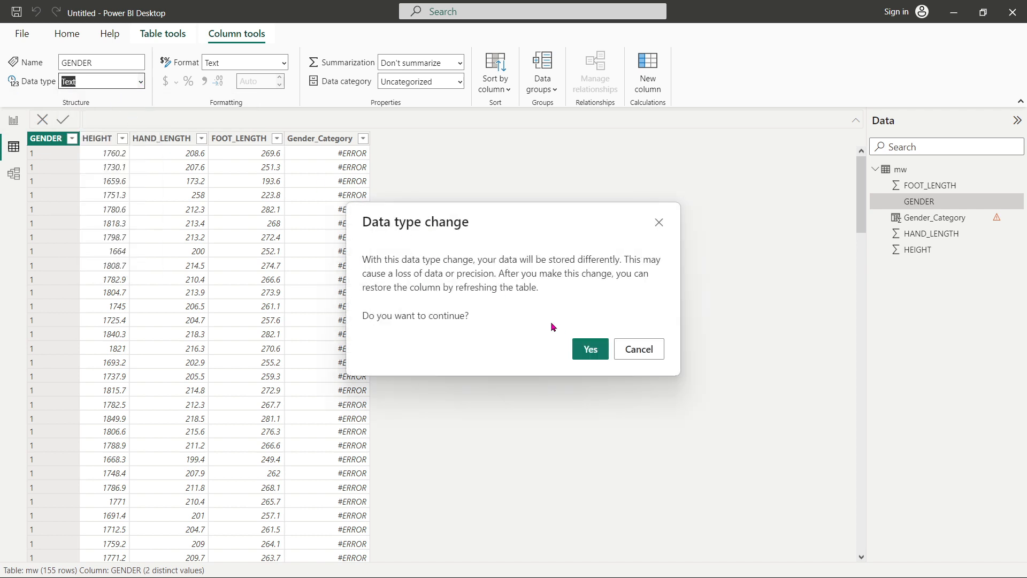
click(591, 350)
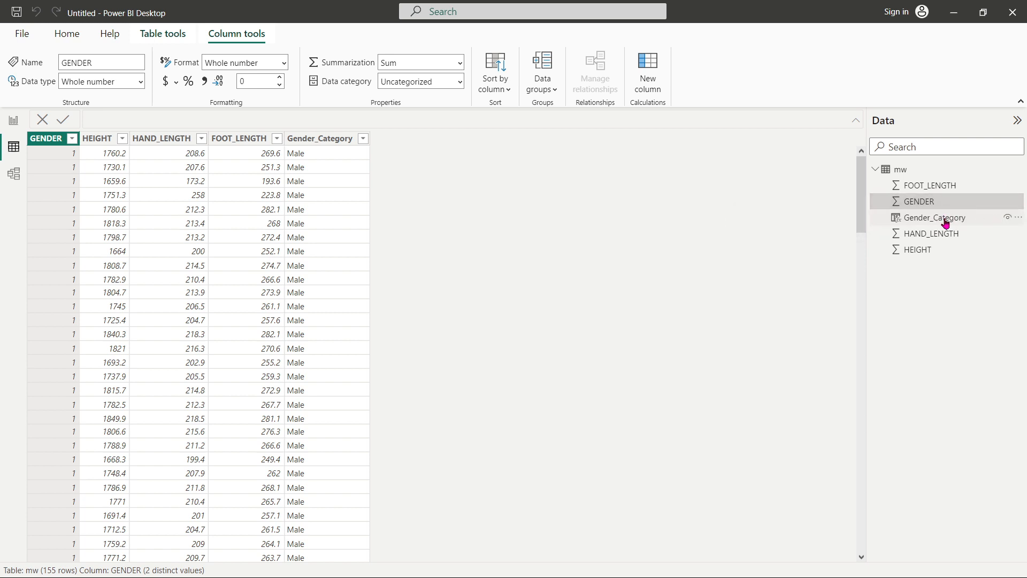
Step: Return to the report page, begin saving the report, and open the Coding Square folder on New Volume (D:) as the location
click(10, 123)
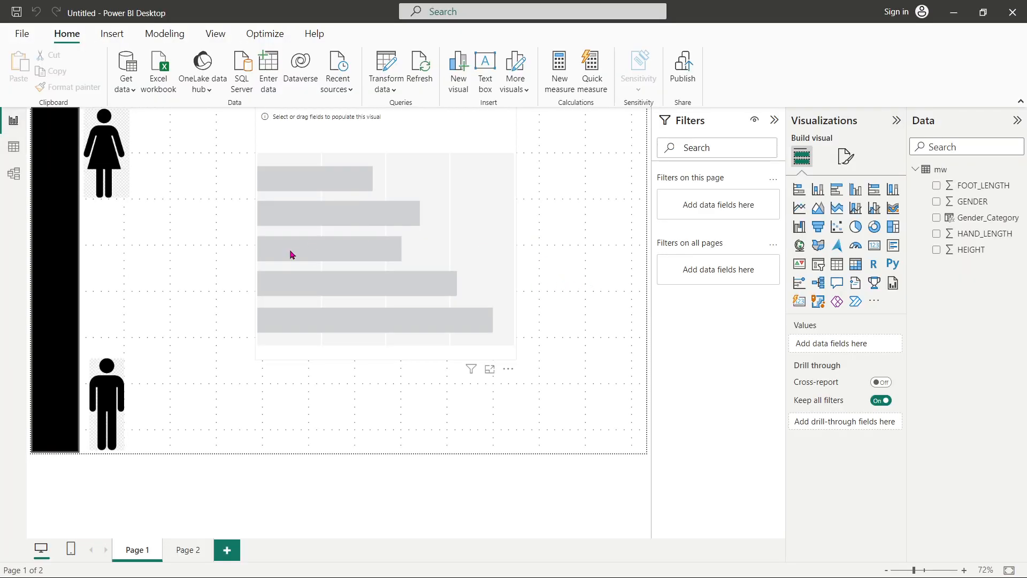
click(368, 255)
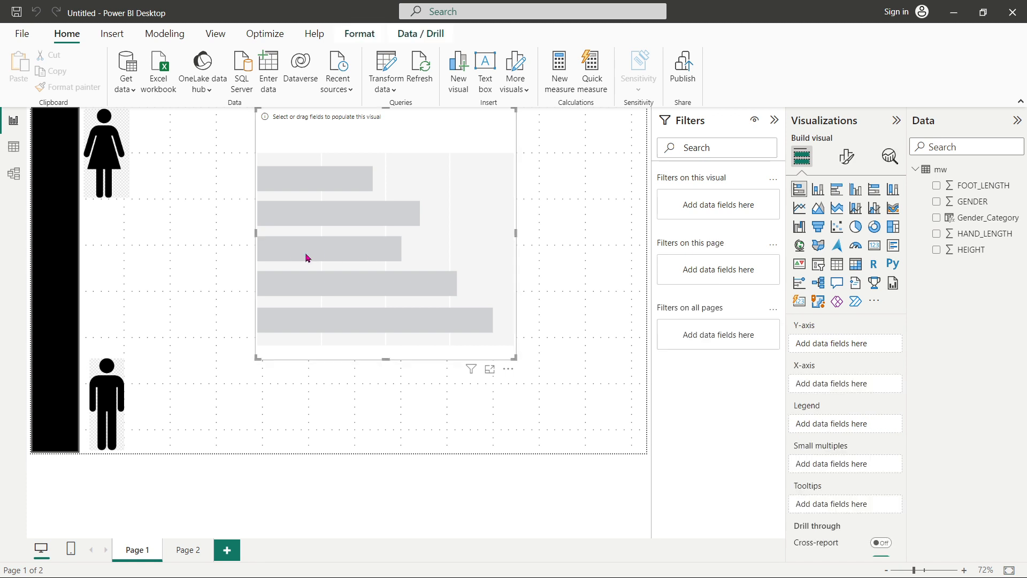
click(568, 270)
key(ctrl+s)
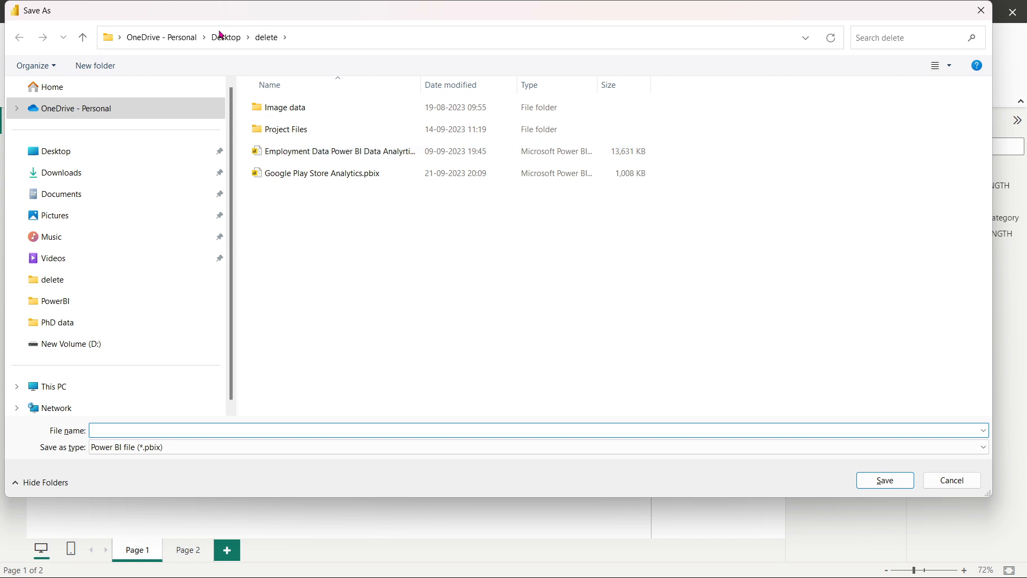
click(75, 344)
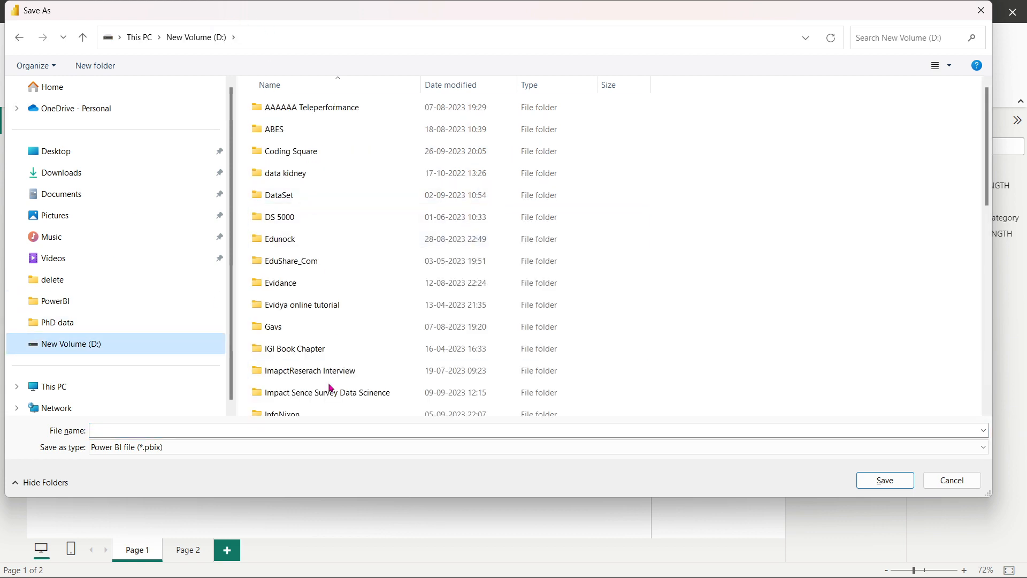
scroll(321, 348, down, 5)
scroll(298, 208, down, 1)
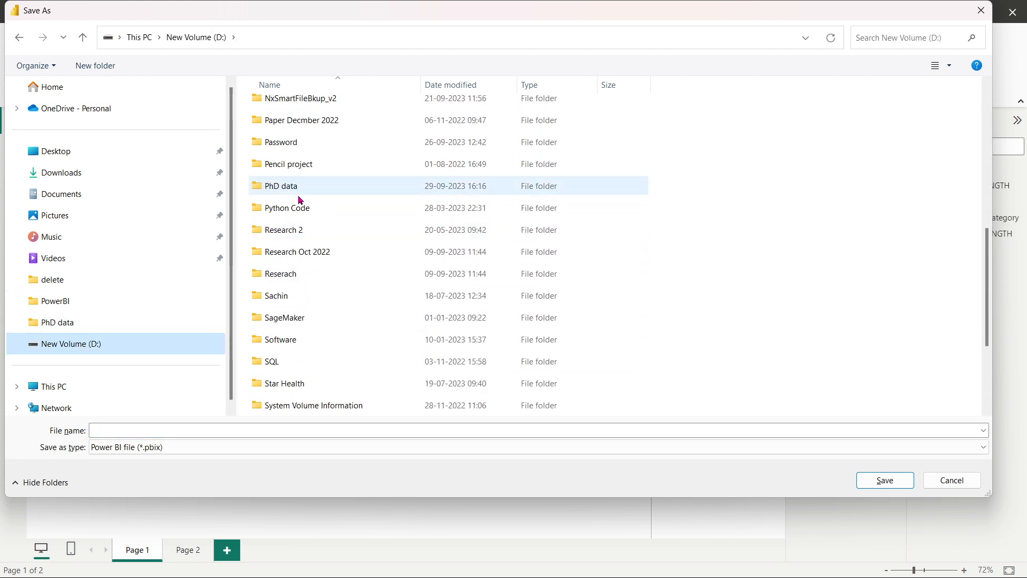
scroll(293, 258, down, 2)
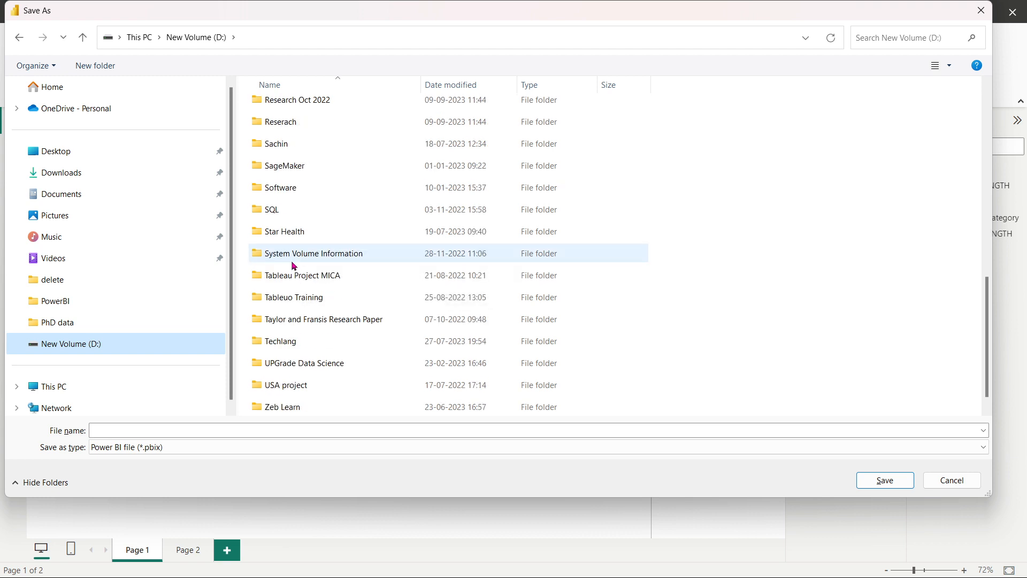
scroll(294, 268, up, 5)
scroll(297, 271, up, 3)
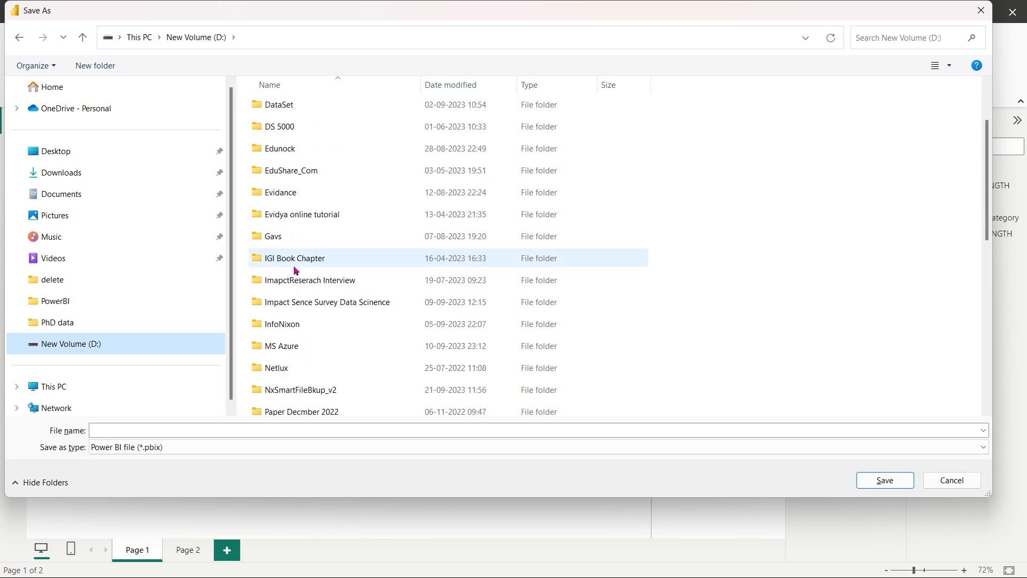
double_click(270, 152)
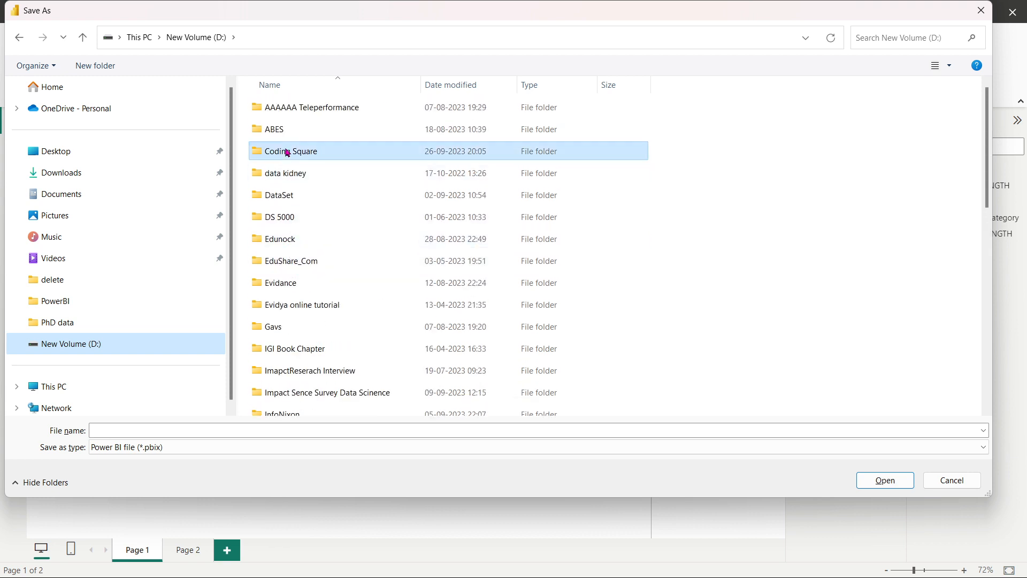
Step: Name the report file MyPractice3.pbix and save it in the Coding Square folder
click(309, 430)
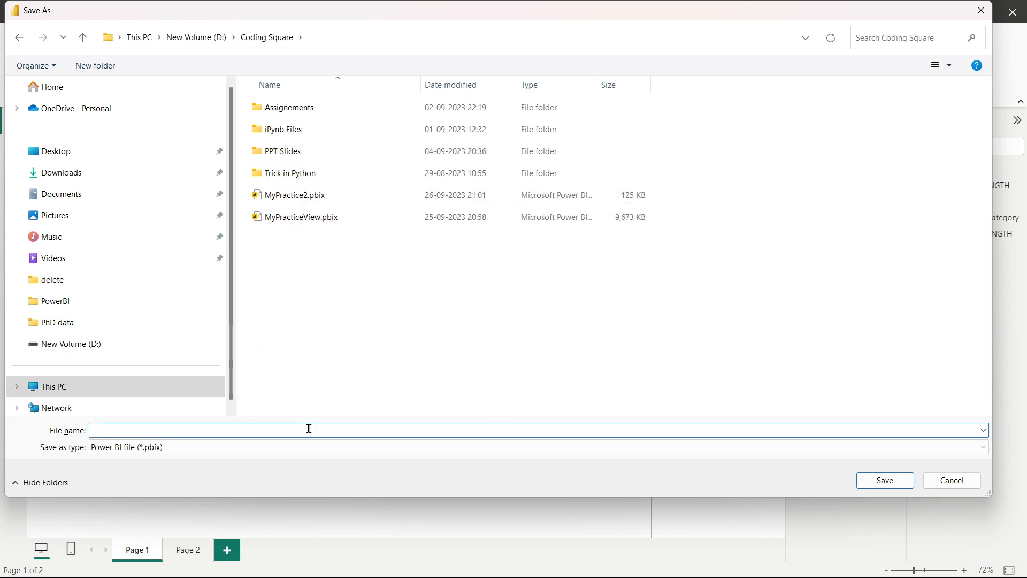
text(My)
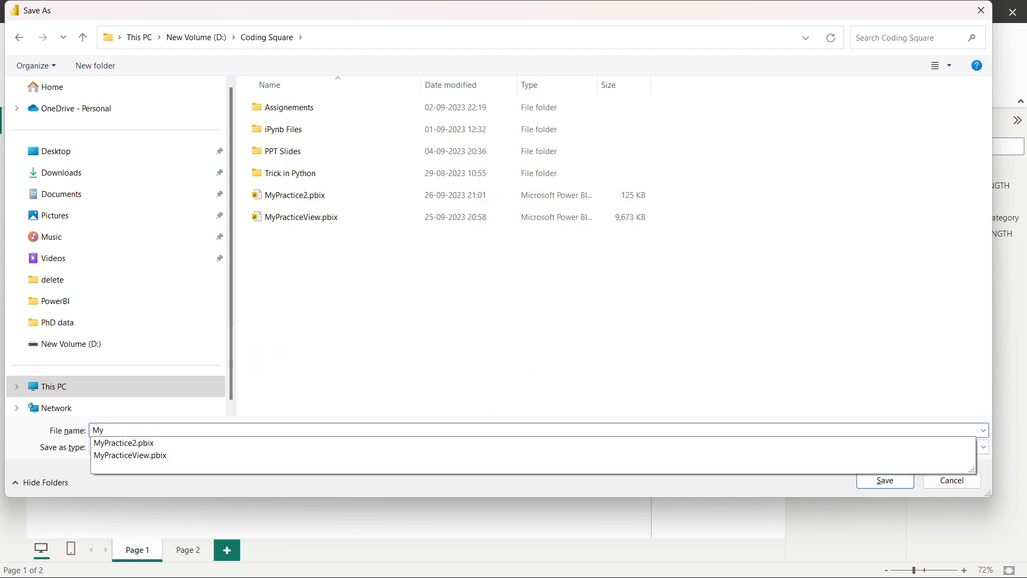
key(Down)
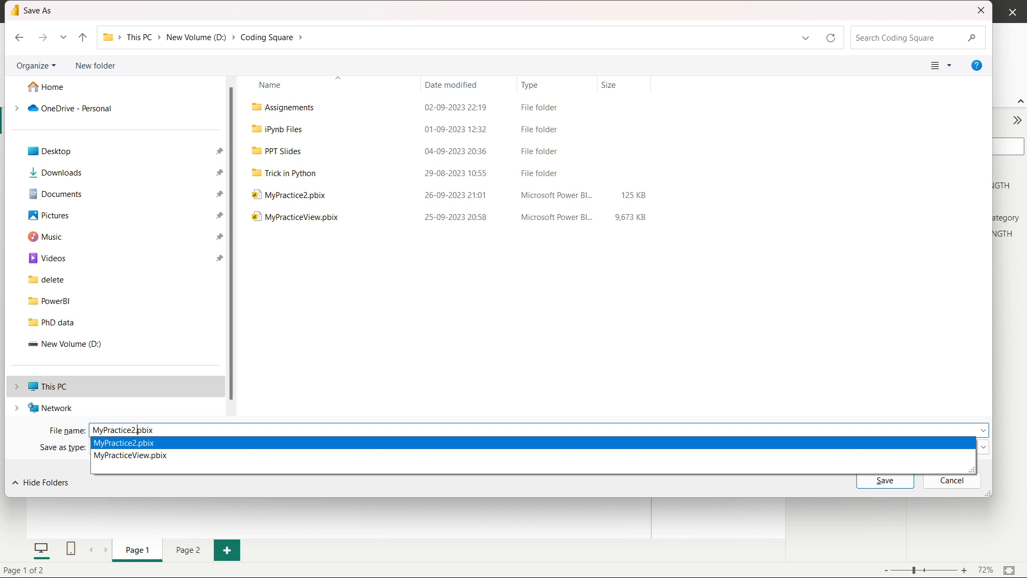
key(BackSpace)
text(3)
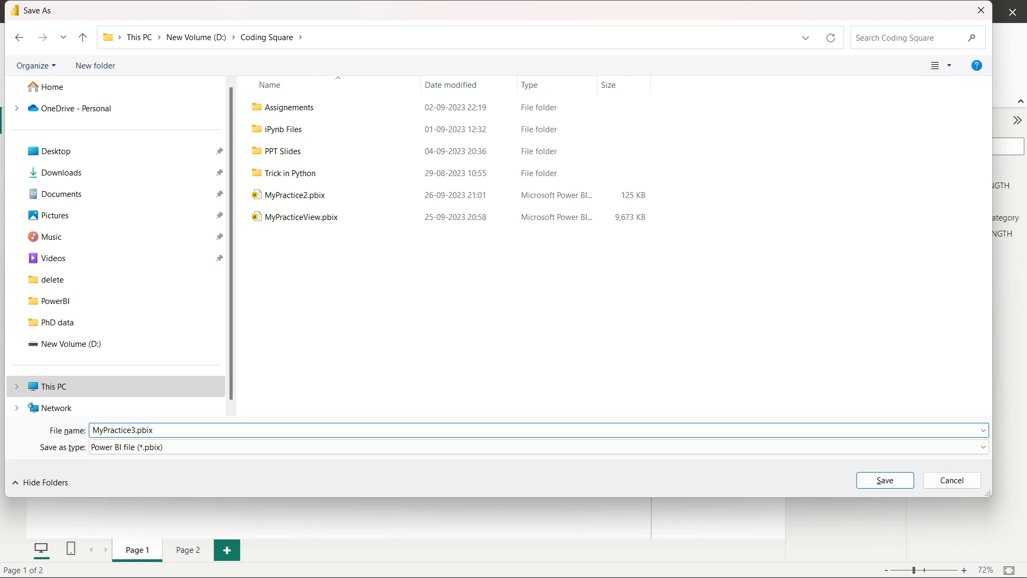
key(Return)
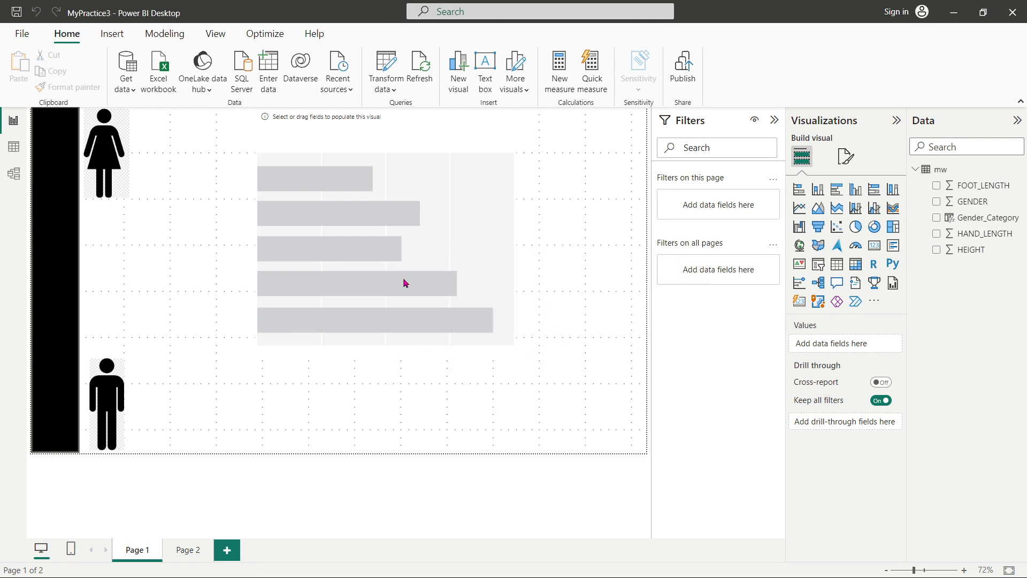
Step: Convert the empty bar chart to a stacked column chart showing the sum of FOOT_LENGTH by Gender_Category
click(325, 270)
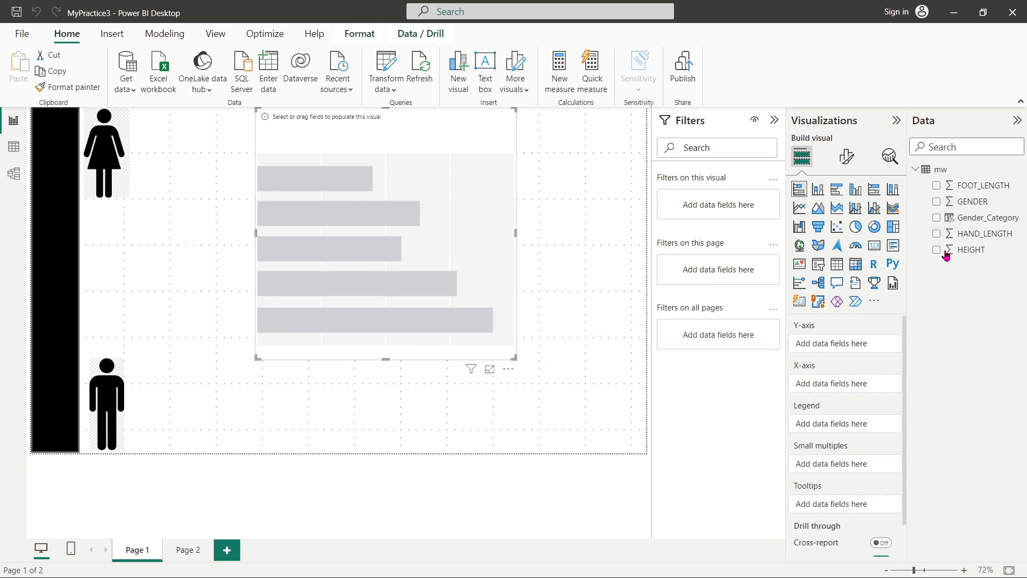
click(936, 218)
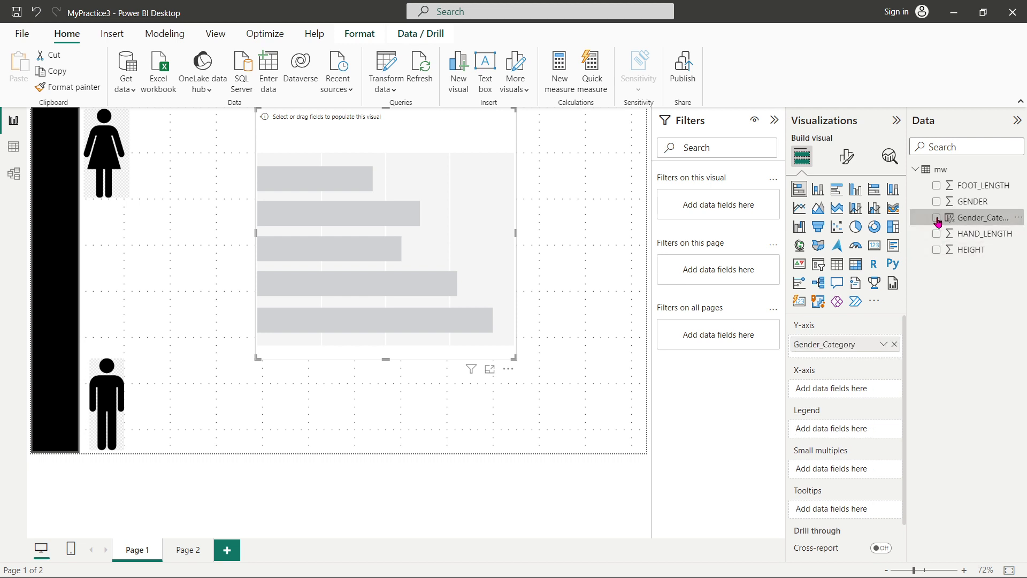
click(818, 190)
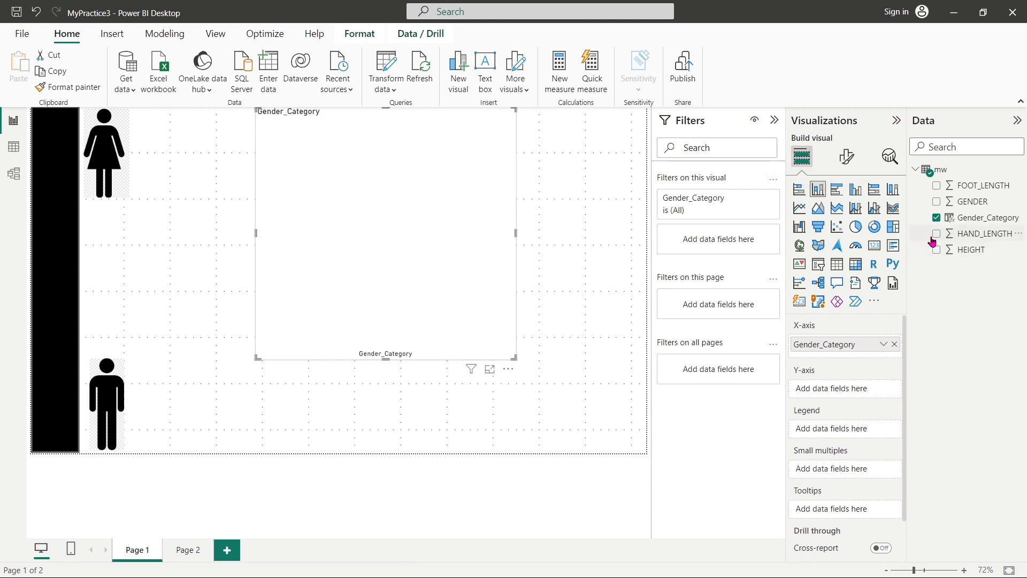
click(936, 186)
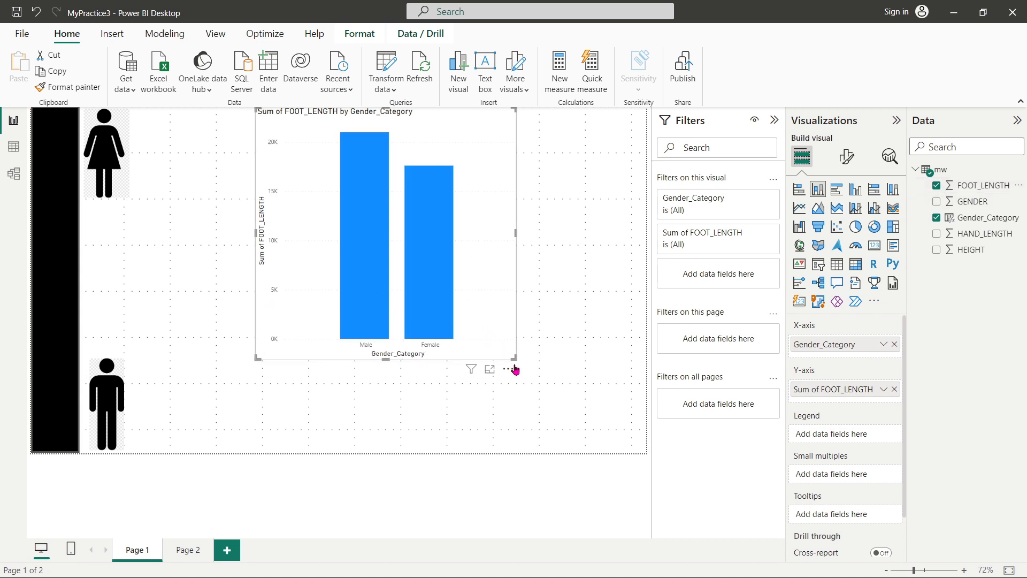
Step: Shrink the FOOT_LENGTH column chart and move it next to the female icon
drag(513, 356, 454, 260)
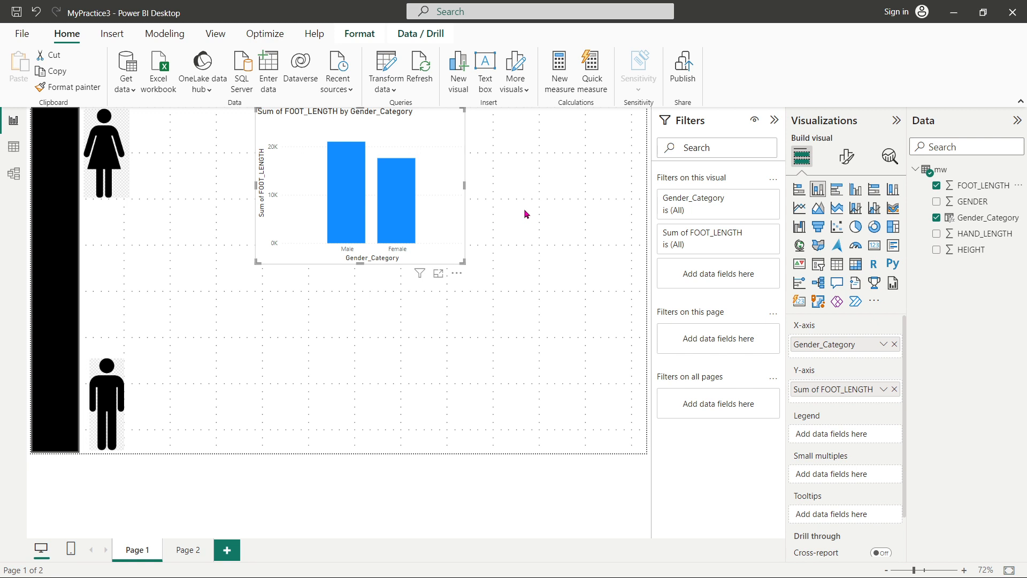
drag(403, 201, 305, 195)
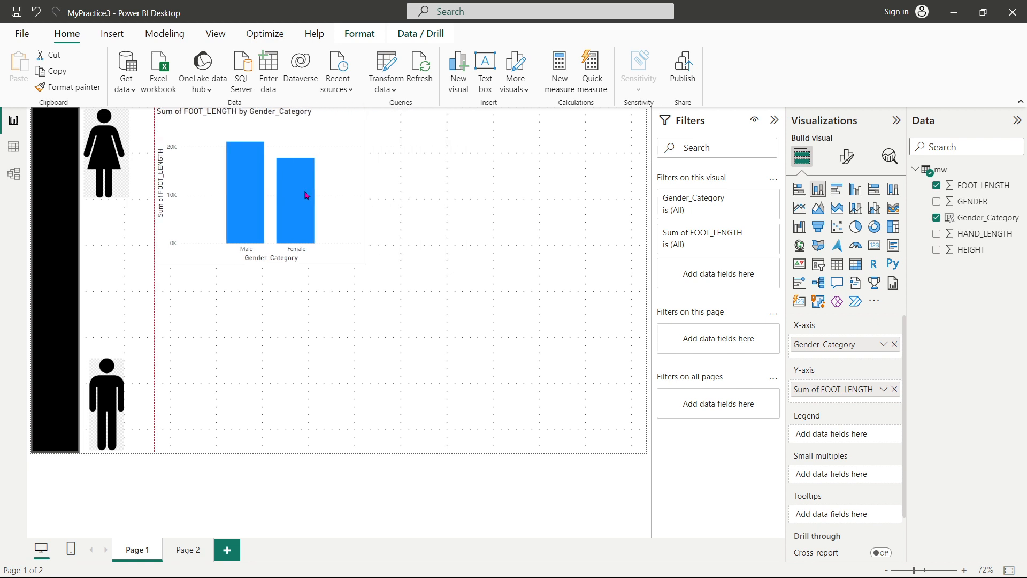
drag(362, 262, 301, 226)
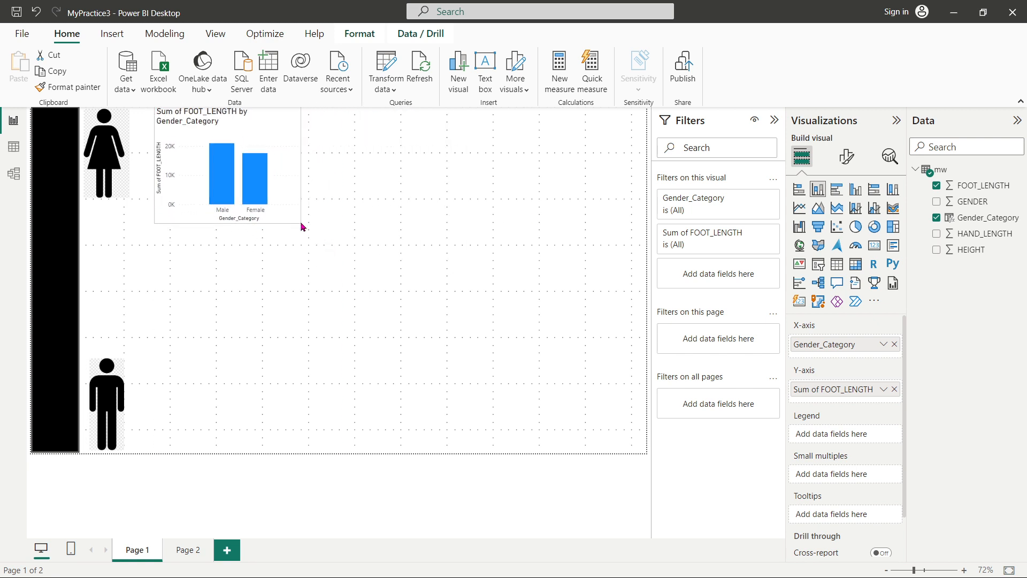
drag(279, 160, 269, 154)
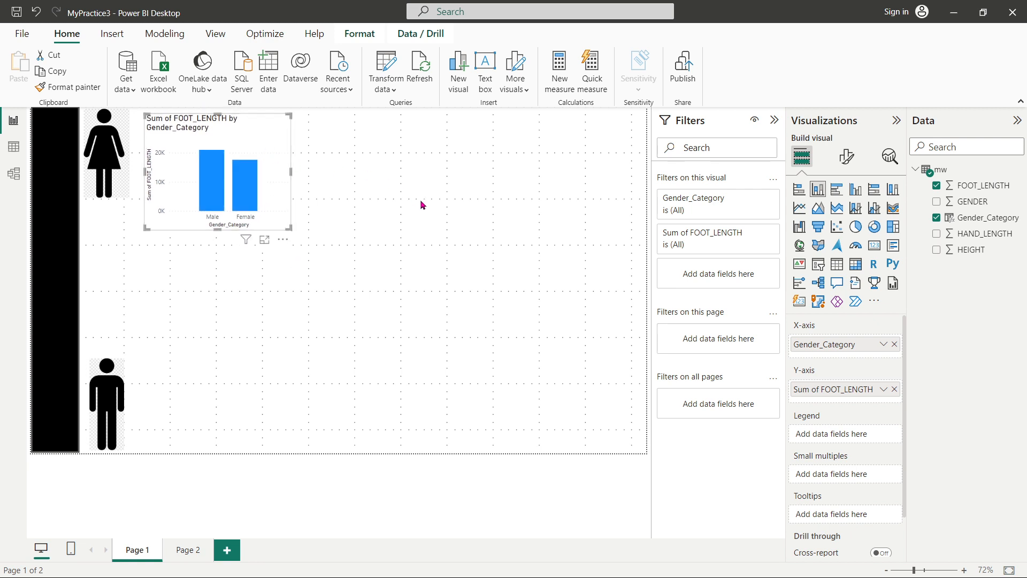
Step: Try a clustered column chart beside the FOOT_LENGTH chart and delete it
click(443, 244)
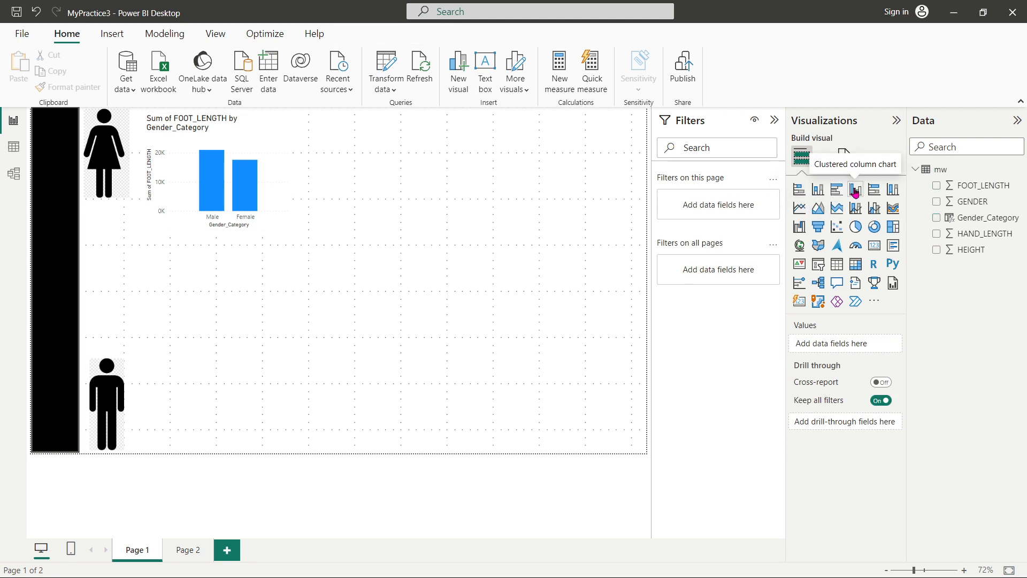
drag(856, 192, 371, 182)
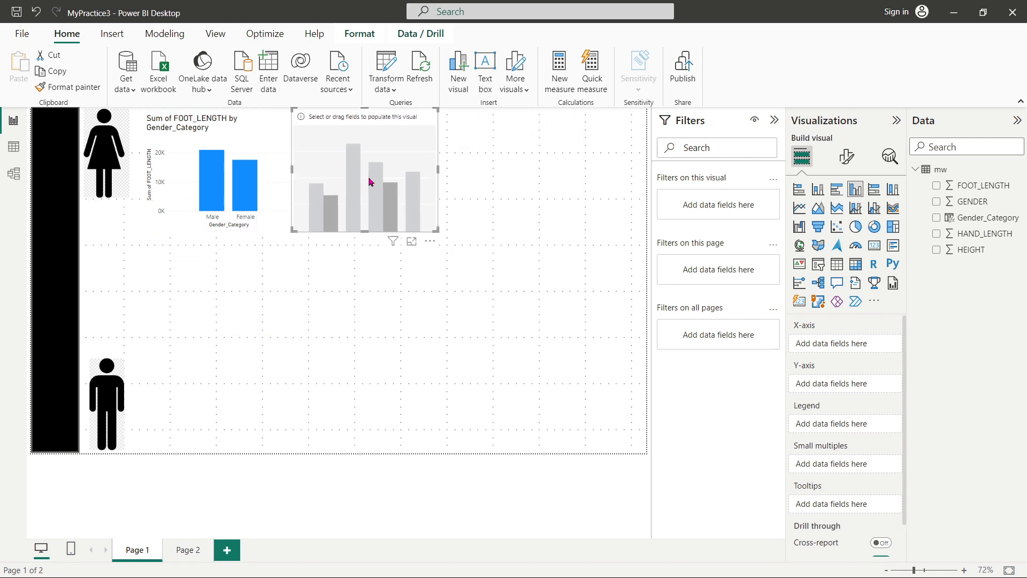
key(Delete)
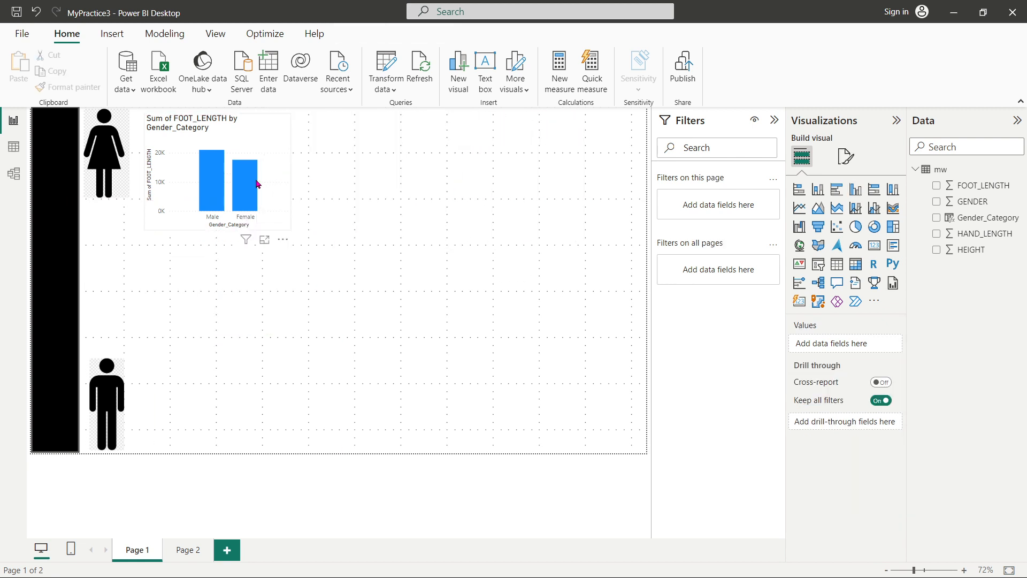
Step: Delete the FOOT_LENGTH by Gender_Category column chart from Page 1
click(254, 181)
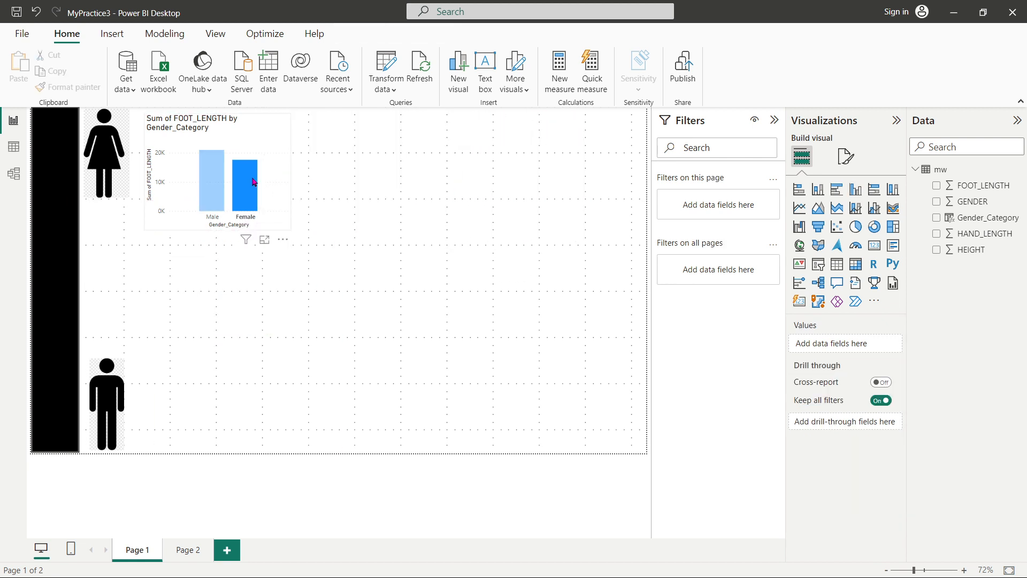
click(274, 130)
key(Delete)
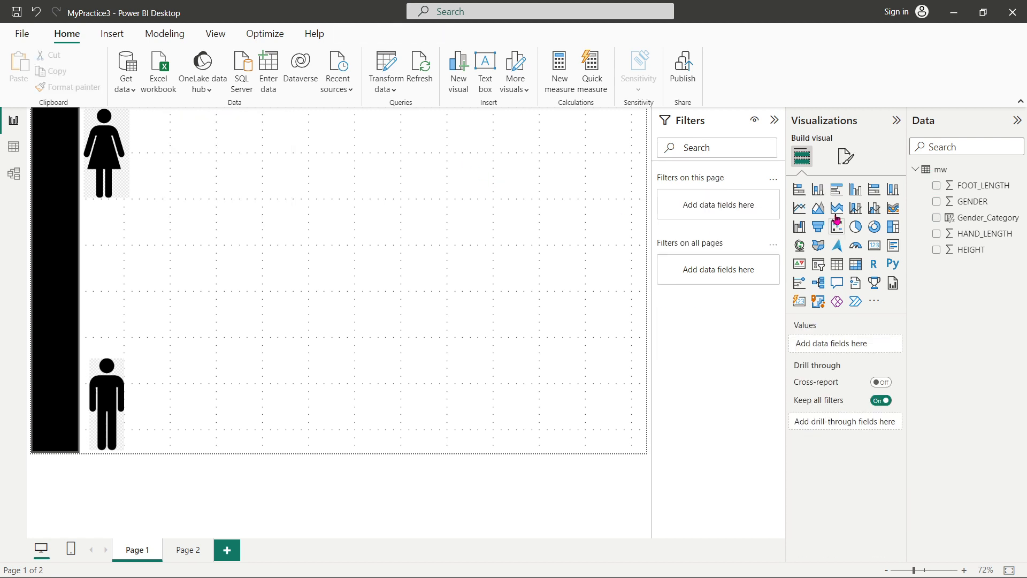
Step: Add a new stacked column chart, place it beside the female icon, and shorten it to about the icon's height
click(818, 189)
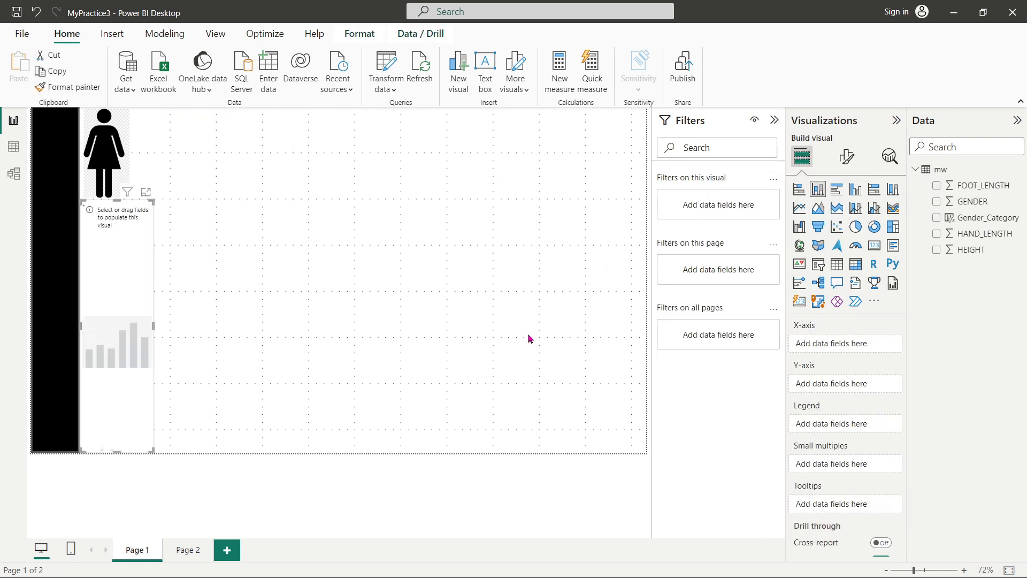
drag(94, 321, 162, 224)
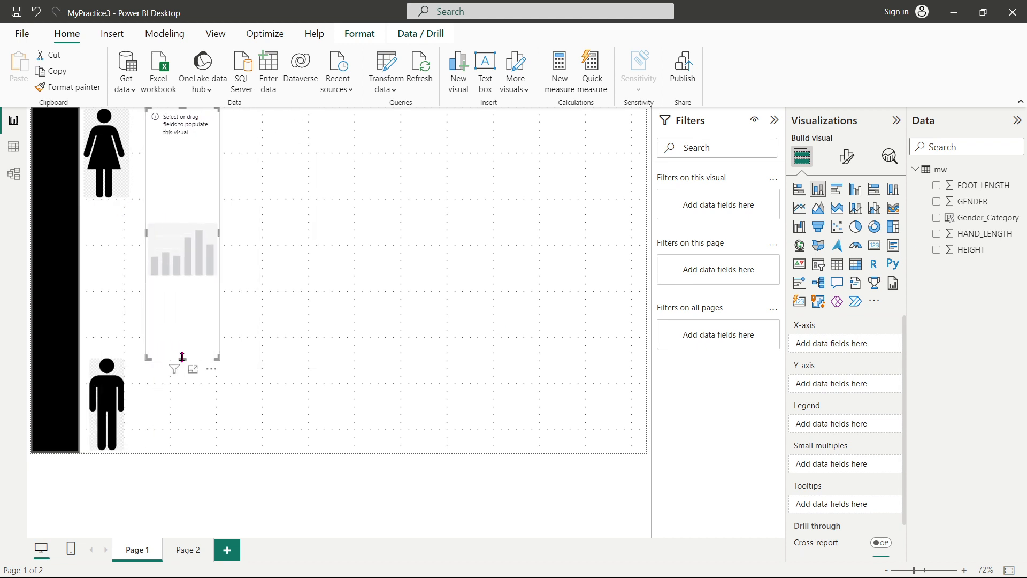
drag(182, 357, 183, 198)
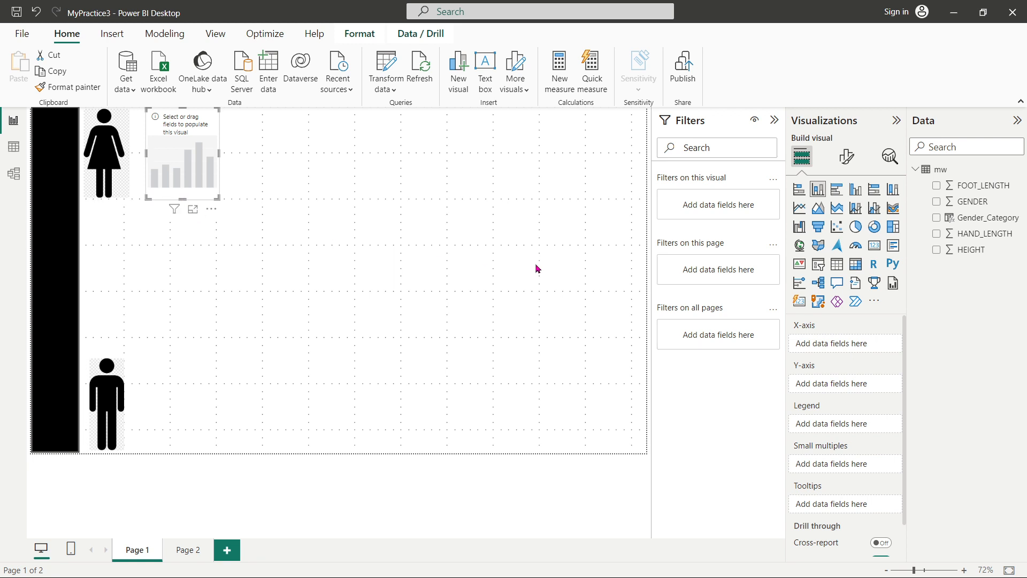
Step: Populate the new chart with Gender_Category on the X-axis and the sum of FOOT_LENGTH on the Y-axis, leaving out GENDER
click(936, 202)
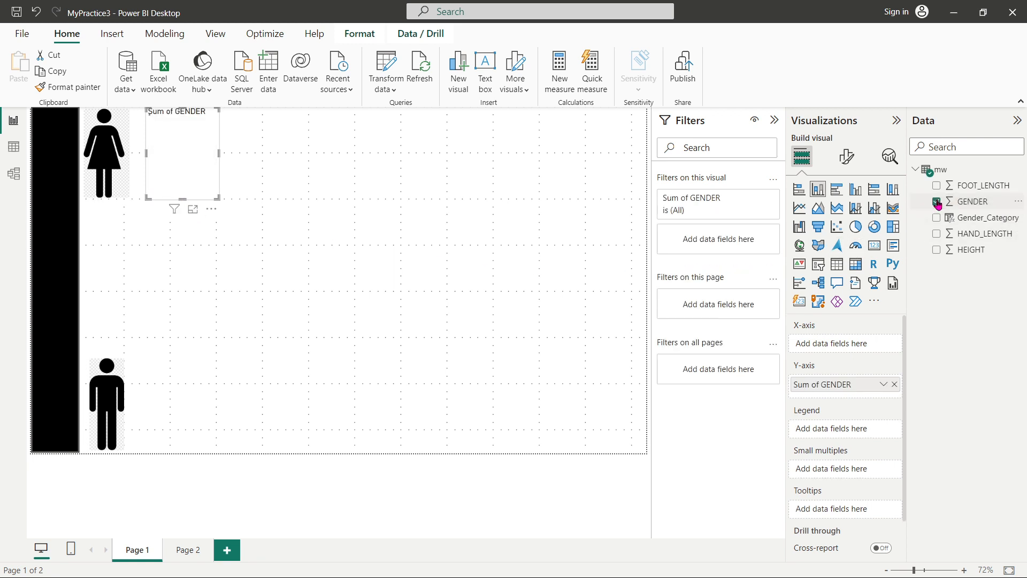
click(937, 202)
click(937, 217)
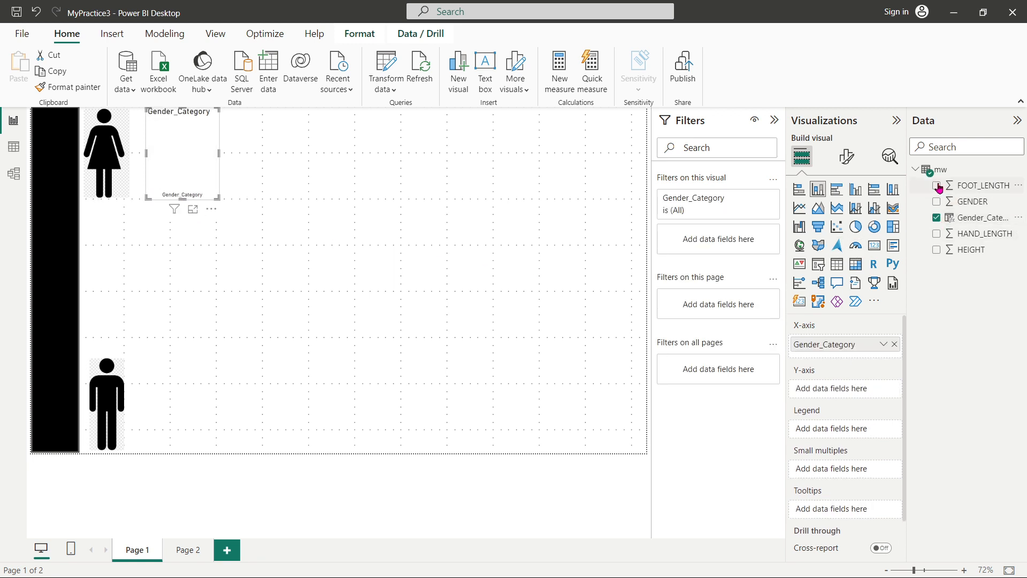
click(937, 185)
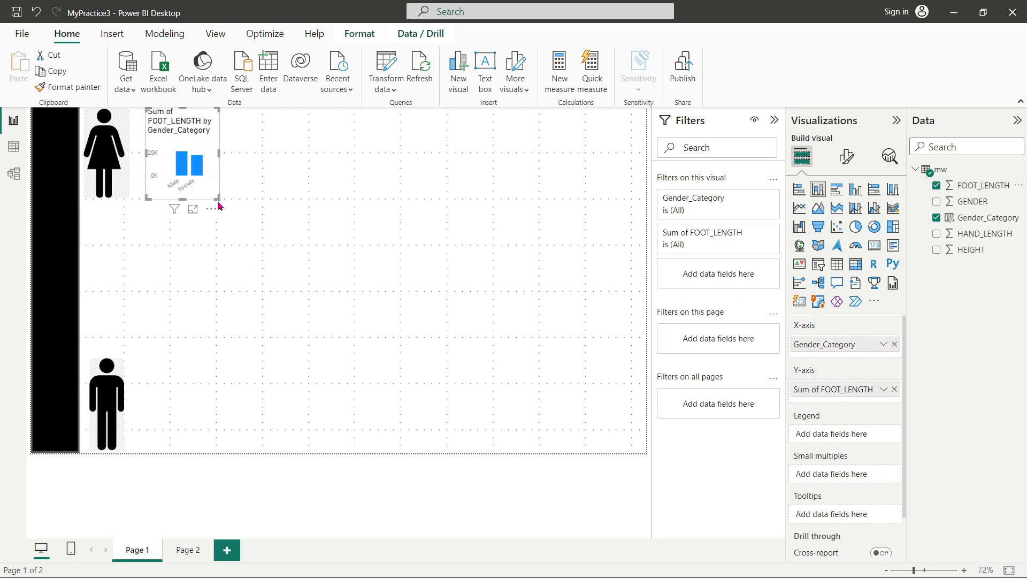
Step: Enlarge the FOOT_LENGTH column chart so its bars and labels are readable, extending its near edge to the female icon
drag(250, 217, 269, 226)
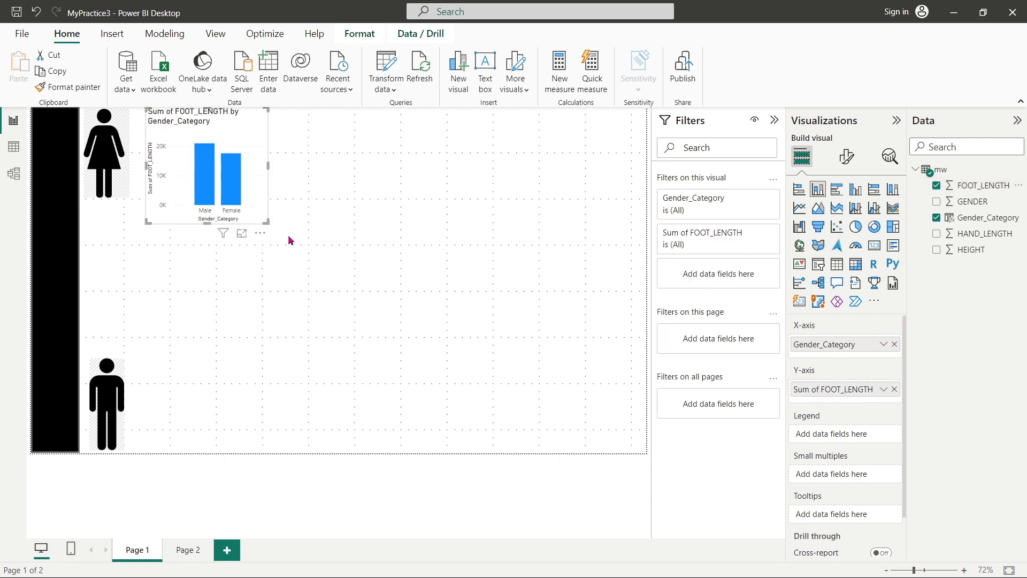
drag(268, 223, 259, 244)
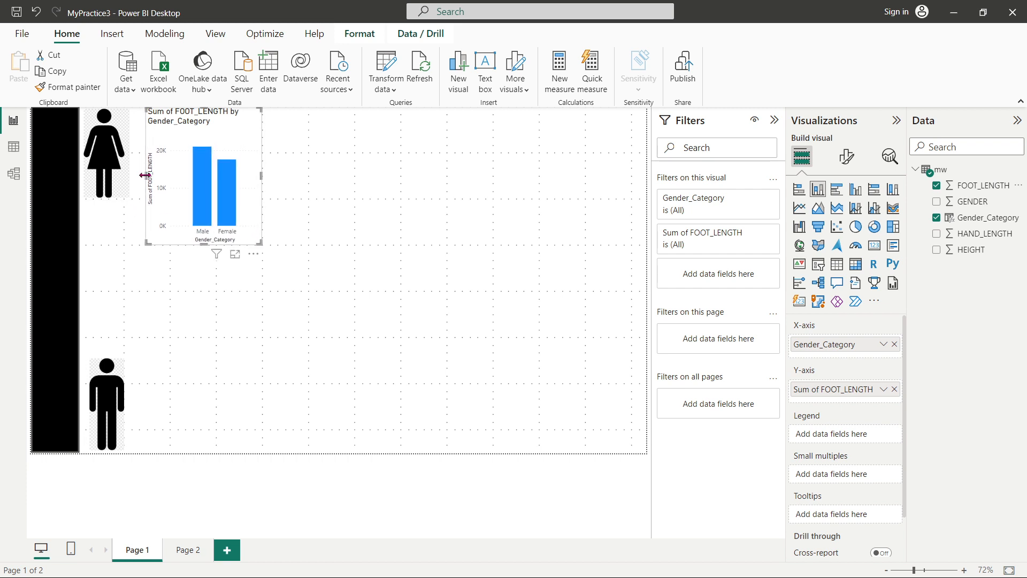
drag(144, 175, 123, 184)
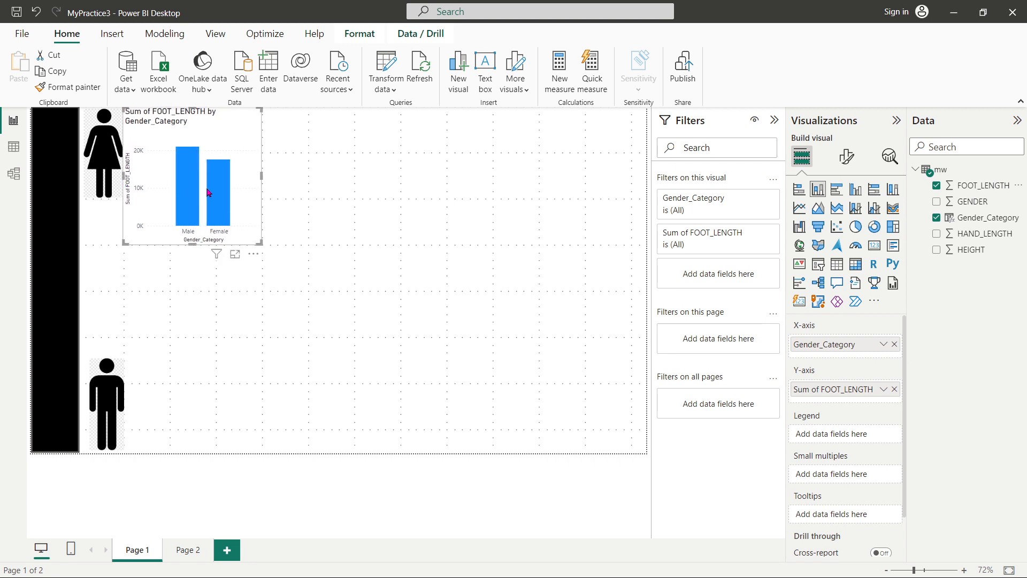
Step: Nudge the FOOT_LENGTH chart clear of the female icon and add a clustered column chart beside it
drag(210, 192, 219, 195)
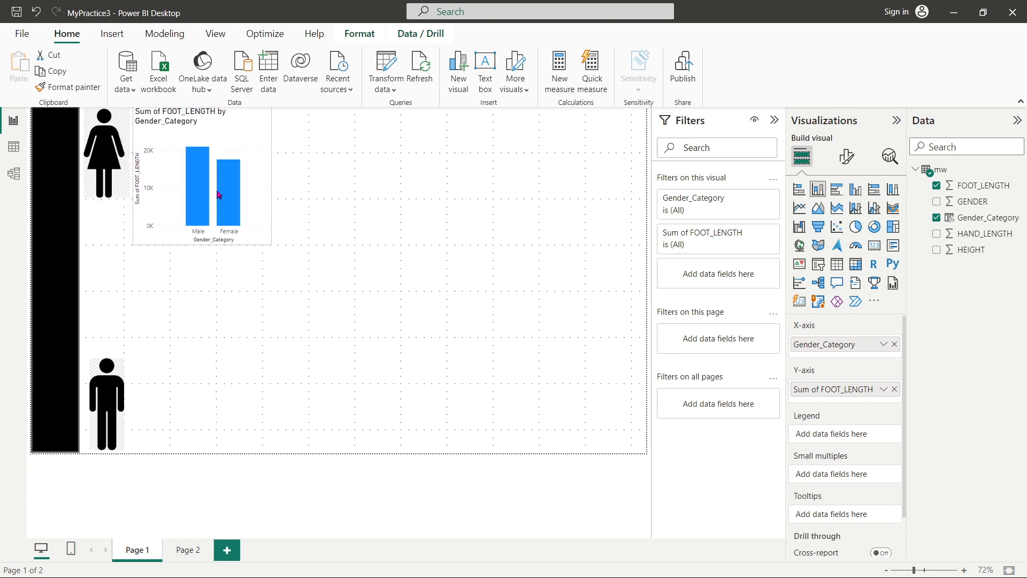
click(320, 192)
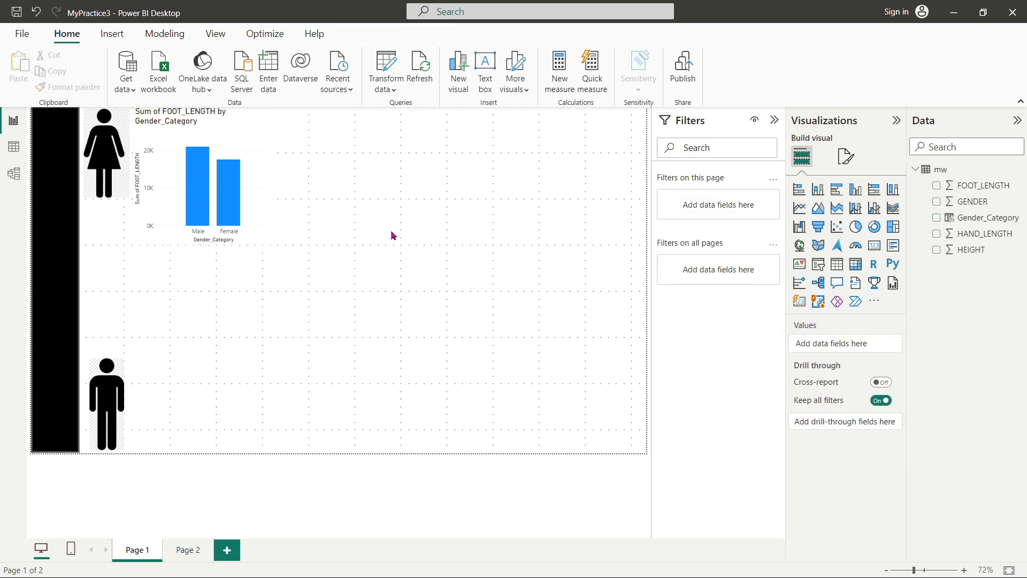
click(857, 190)
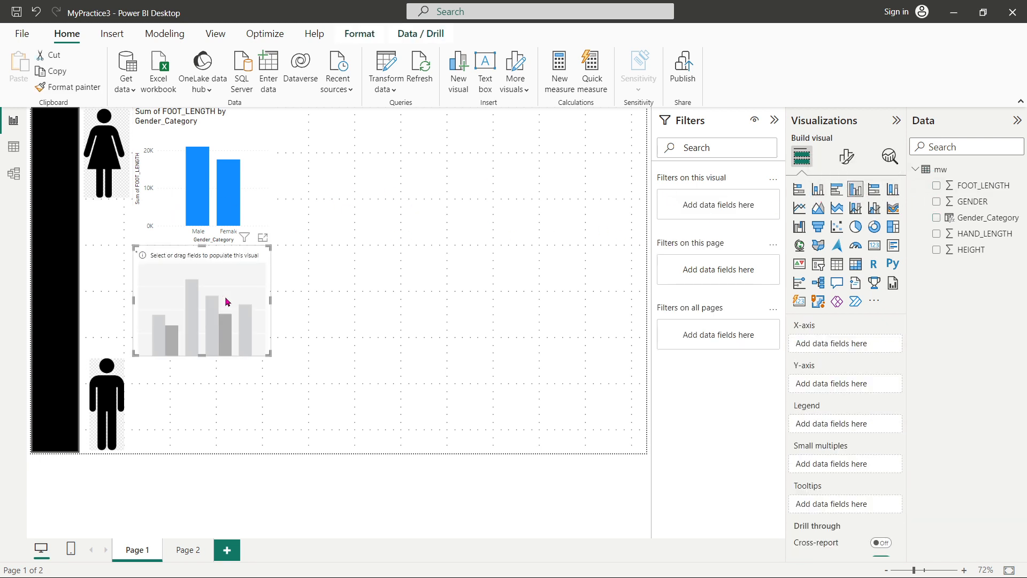
drag(225, 298, 328, 206)
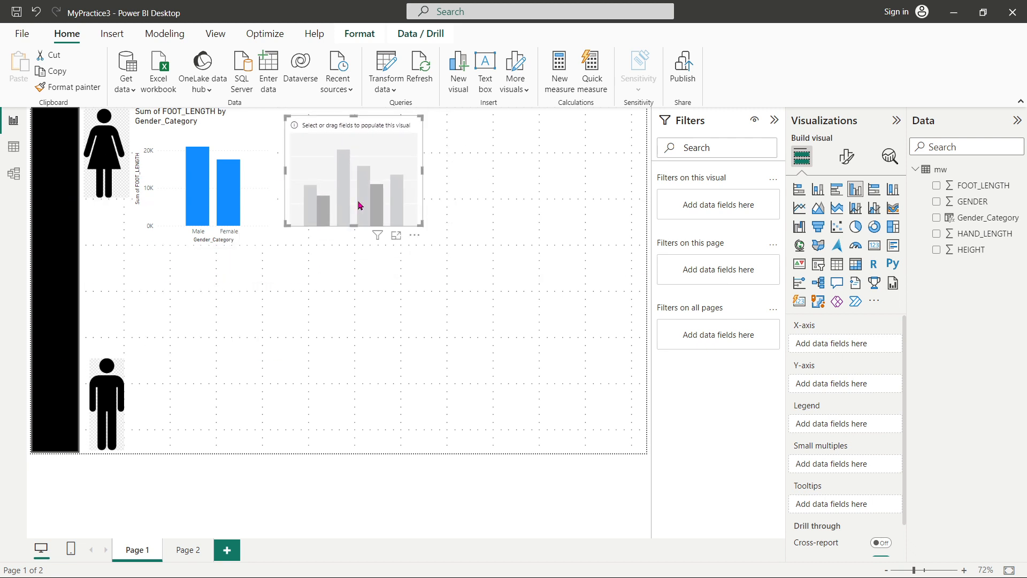
Step: Populate the clustered column chart with Gender_Category on the X-axis and the sum of HAND_LENGTH on the Y-axis, leaving out GENDER
click(936, 202)
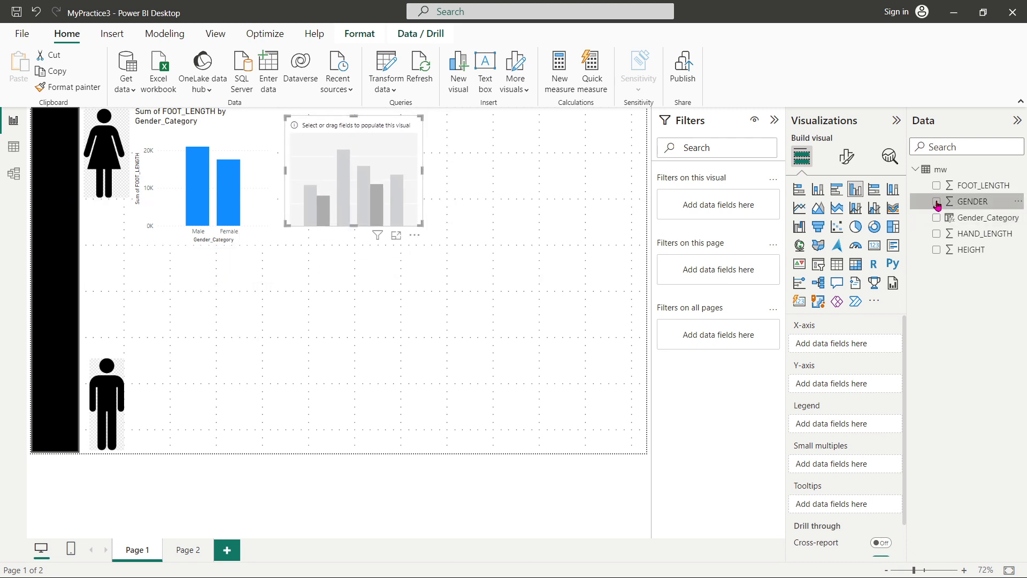
click(936, 234)
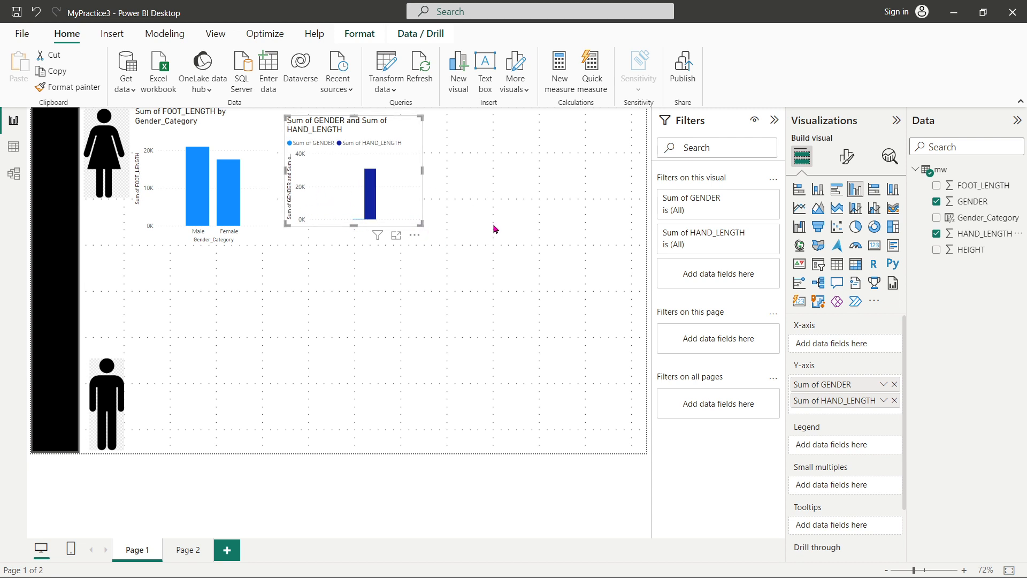
click(936, 203)
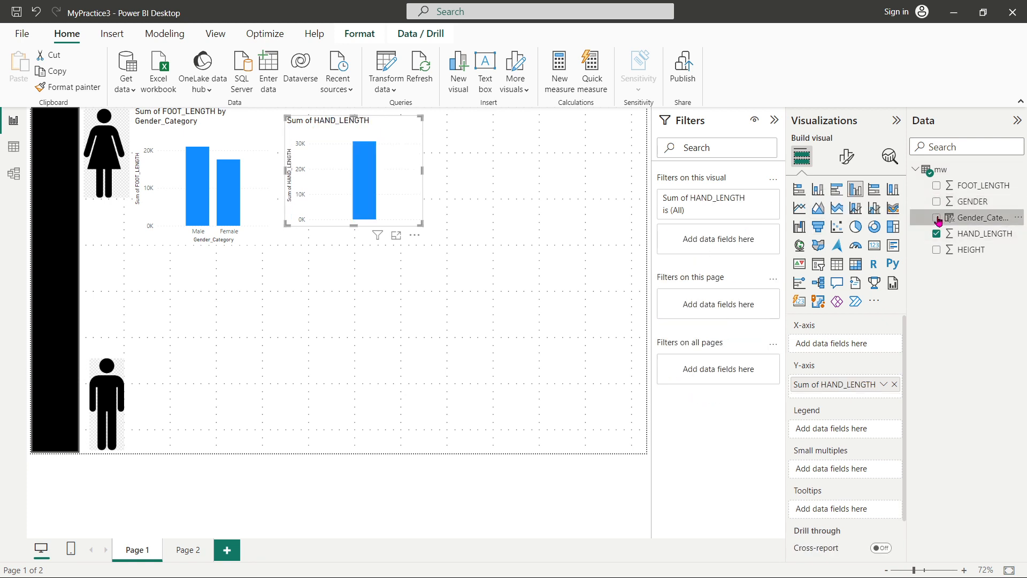
click(937, 219)
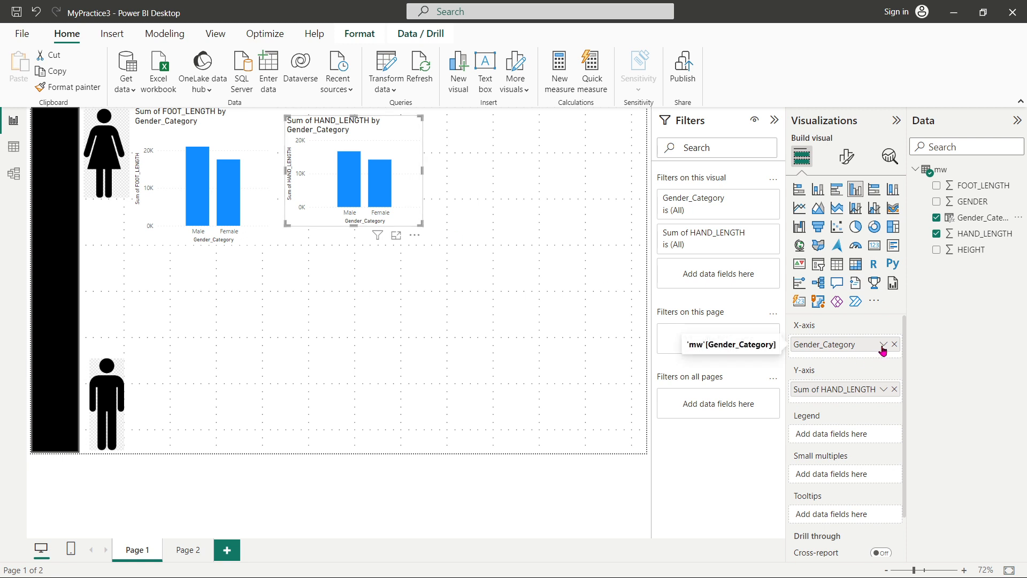
Step: Add a pie chart of the GENDER and HEIGHT sums beside the HAND_LENGTH chart, and enlarge it
click(434, 271)
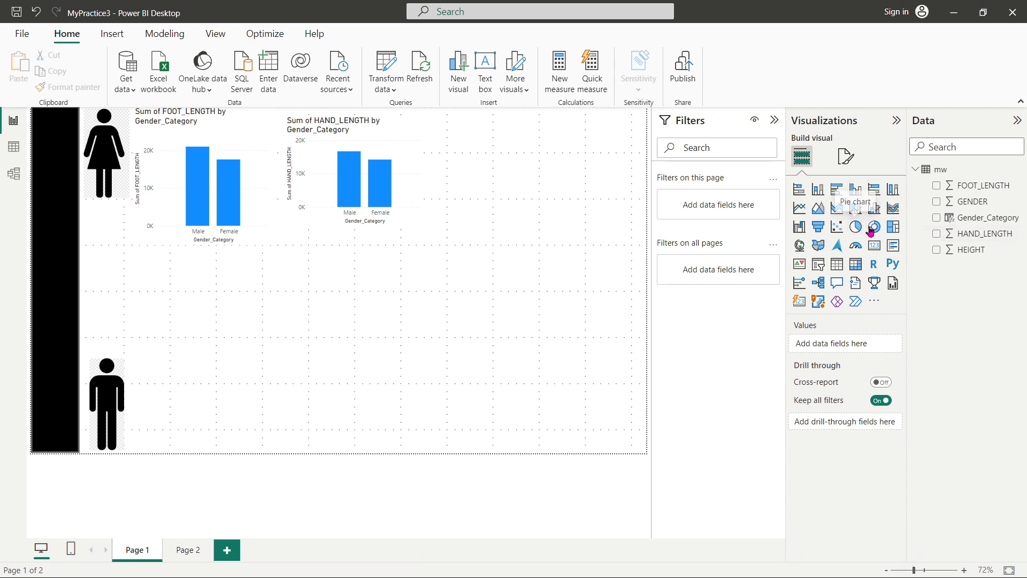
drag(856, 229, 501, 176)
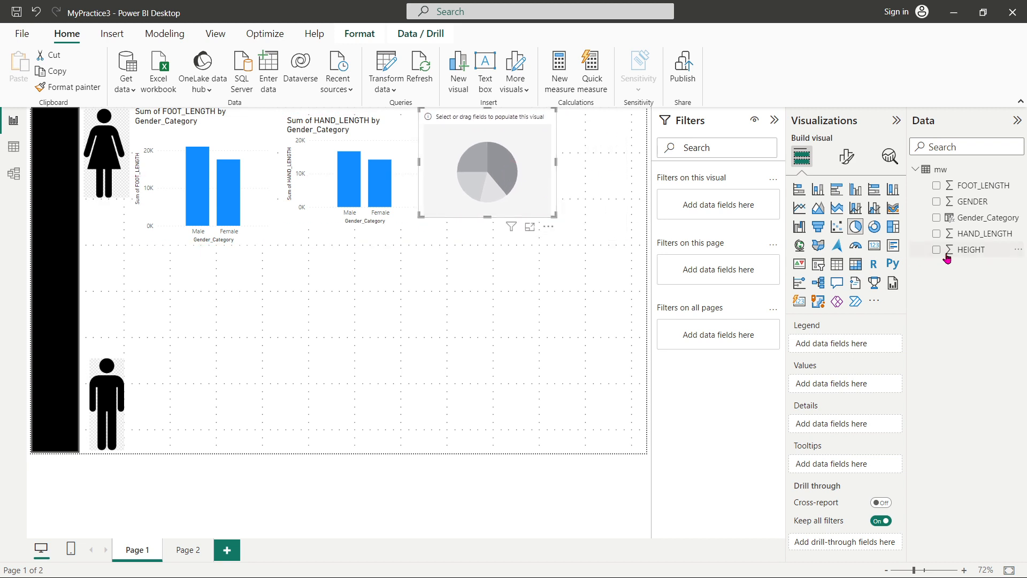
click(936, 201)
click(936, 250)
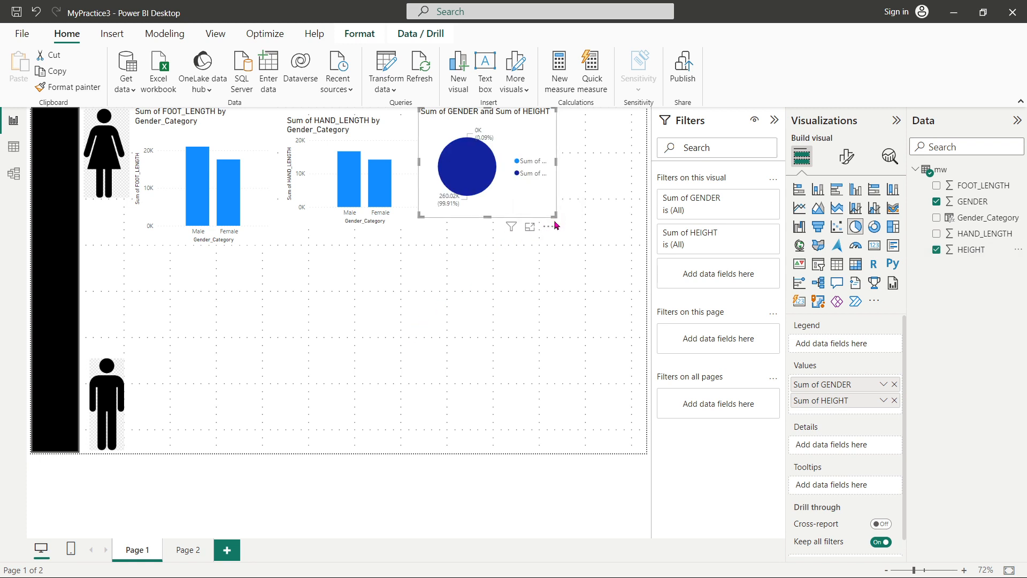
drag(555, 216, 603, 269)
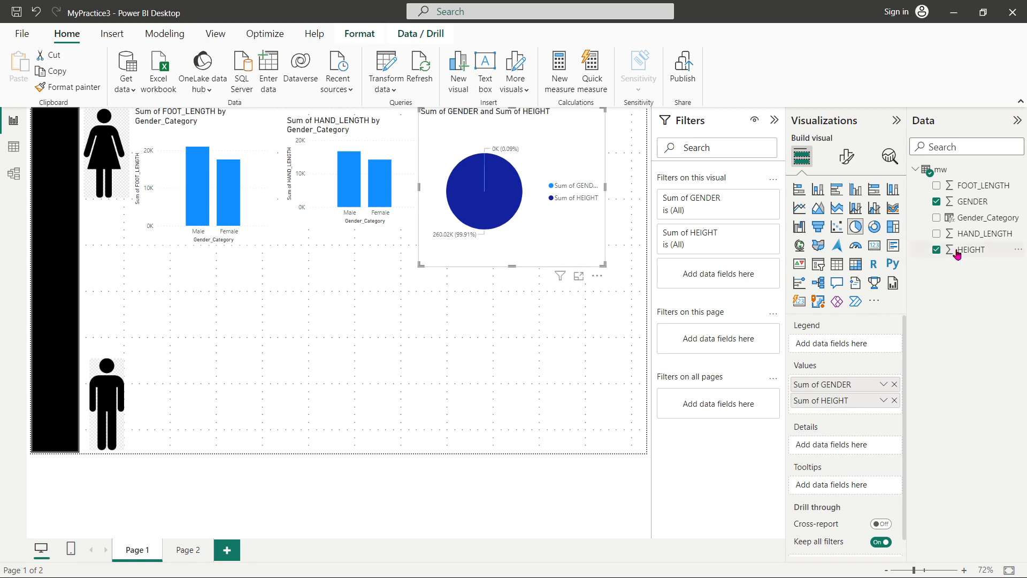
Step: Remove HEIGHT from the pie chart's values, trying FOOT_LENGTH in its place and taking it out again
click(936, 249)
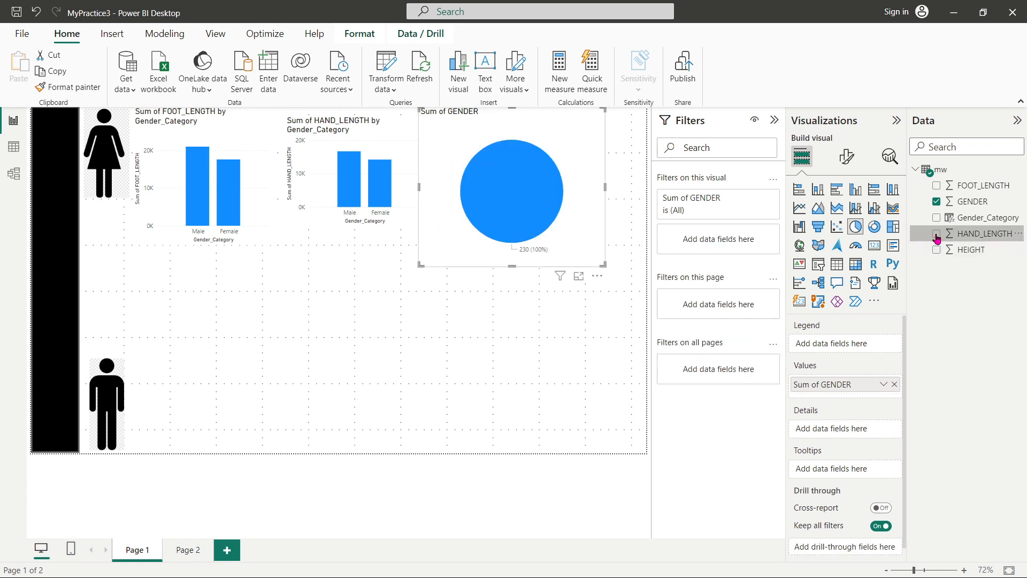
click(935, 234)
click(936, 234)
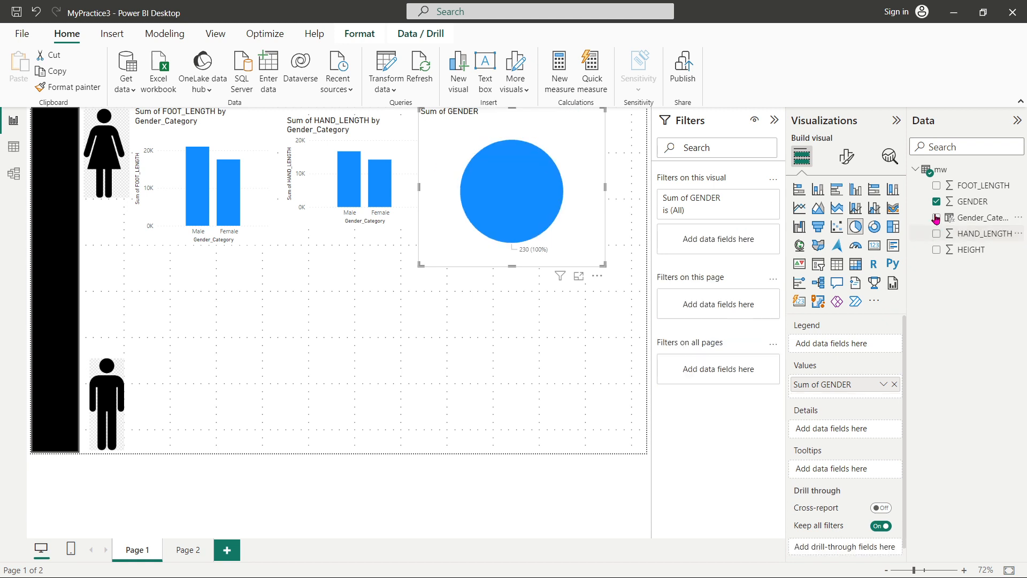
click(936, 186)
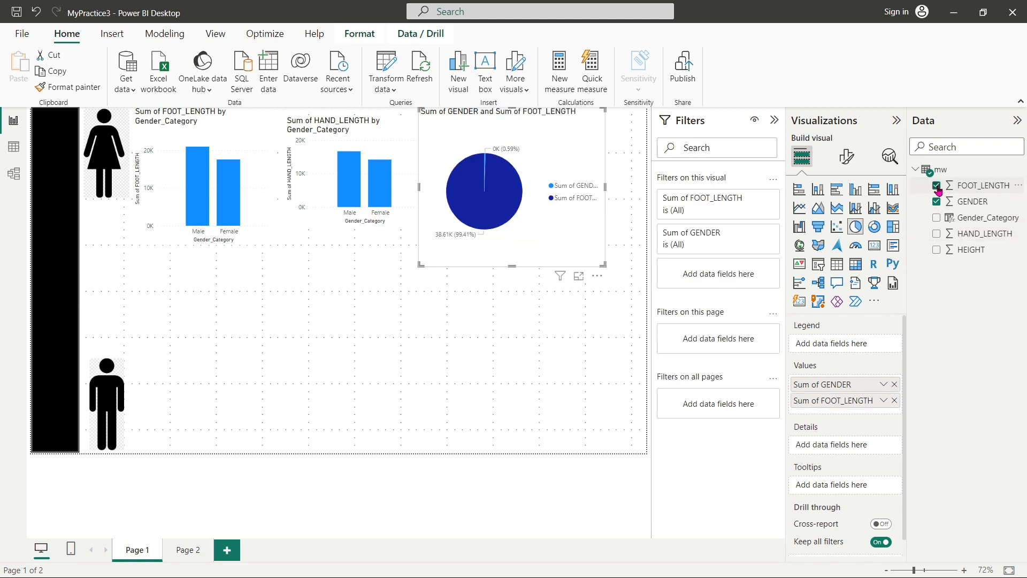
click(936, 186)
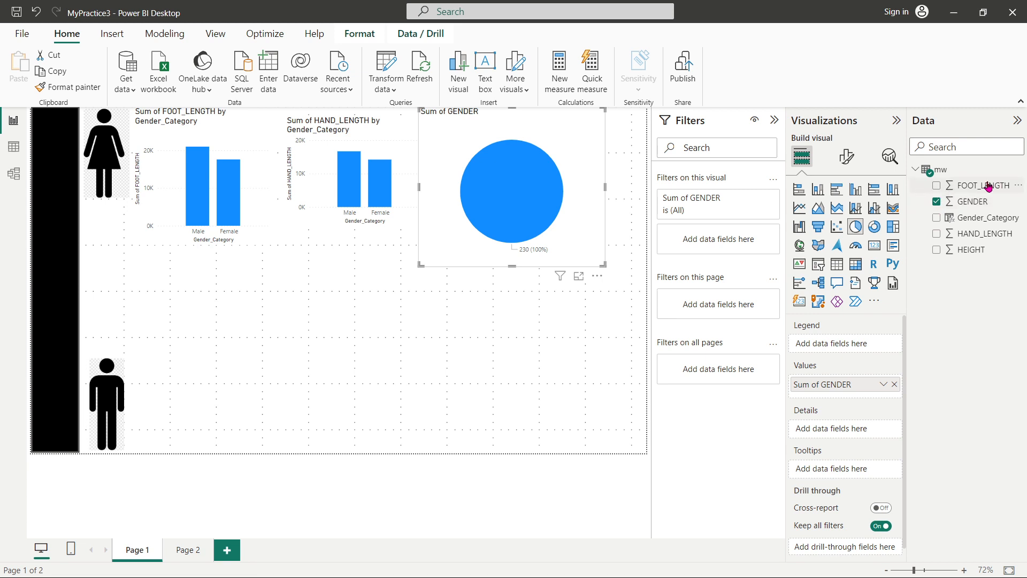
Step: Filter the mw table's GENDER column to value 2 and look through the matching rows
click(13, 146)
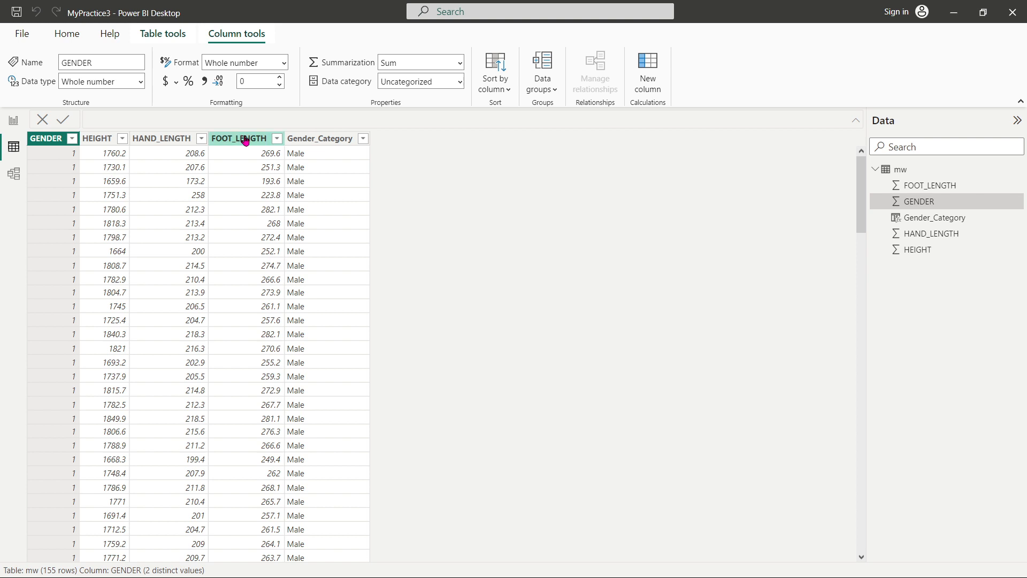
click(72, 139)
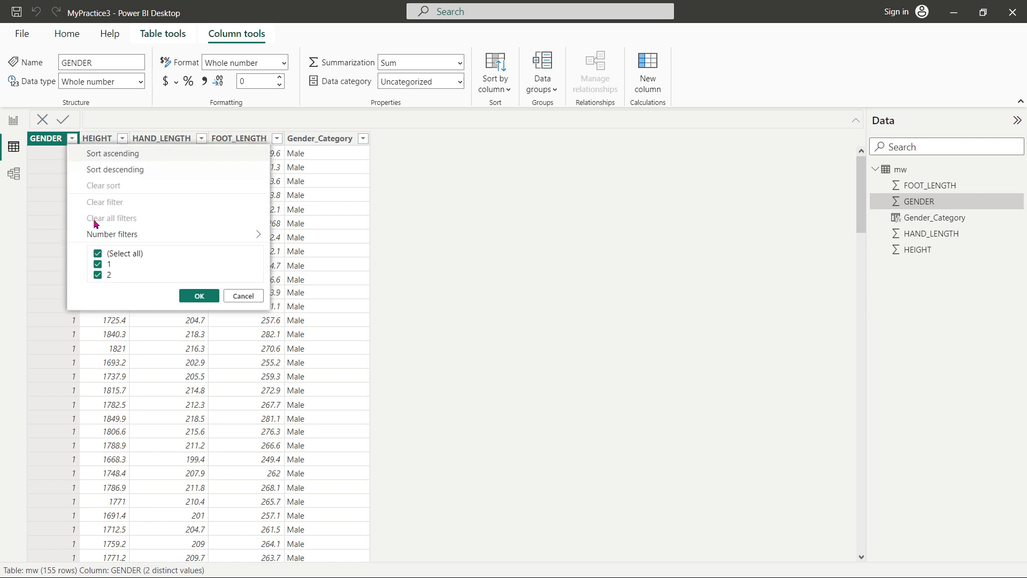
click(98, 265)
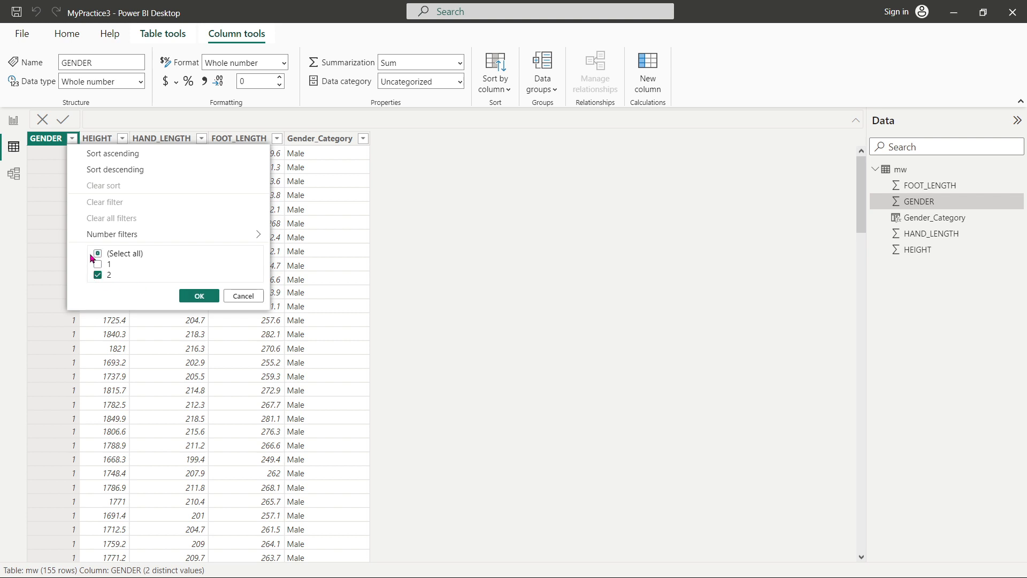
click(98, 255)
click(98, 276)
click(198, 296)
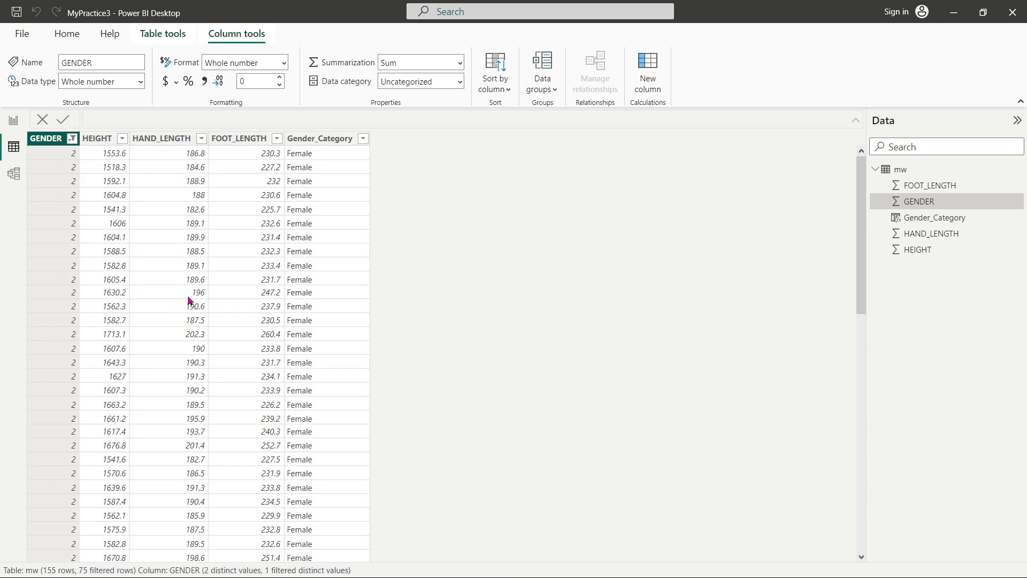
scroll(321, 310, down, 12)
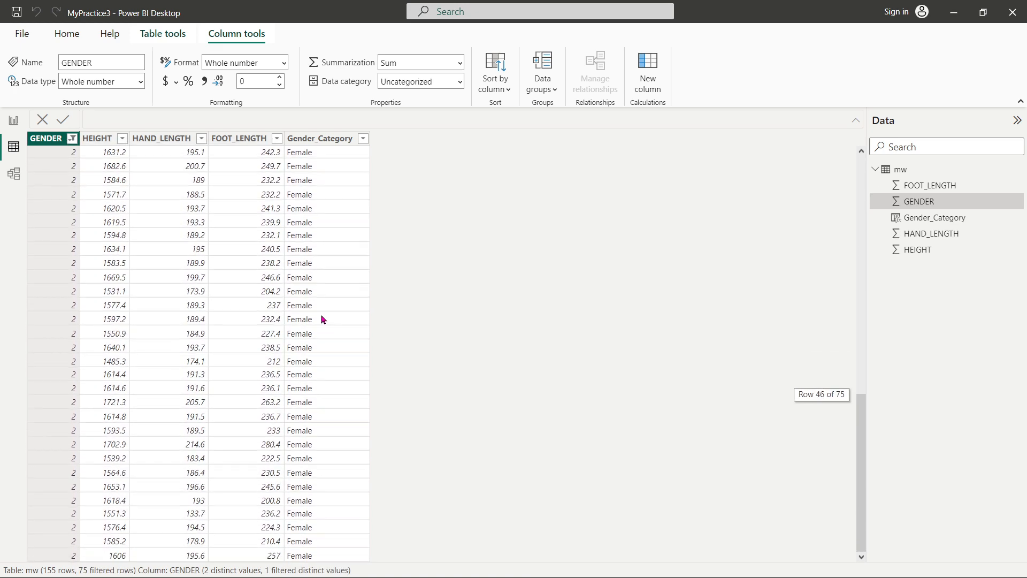
scroll(319, 319, up, 14)
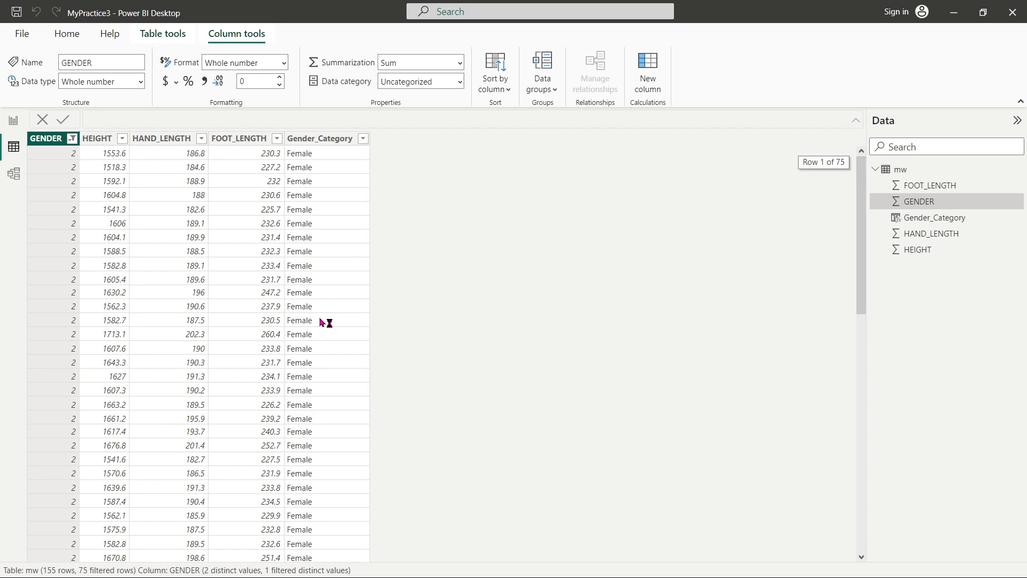
Step: Return to the report page, add HAND_LENGTH to the pie chart's values, and enlarge the chart slightly
click(12, 120)
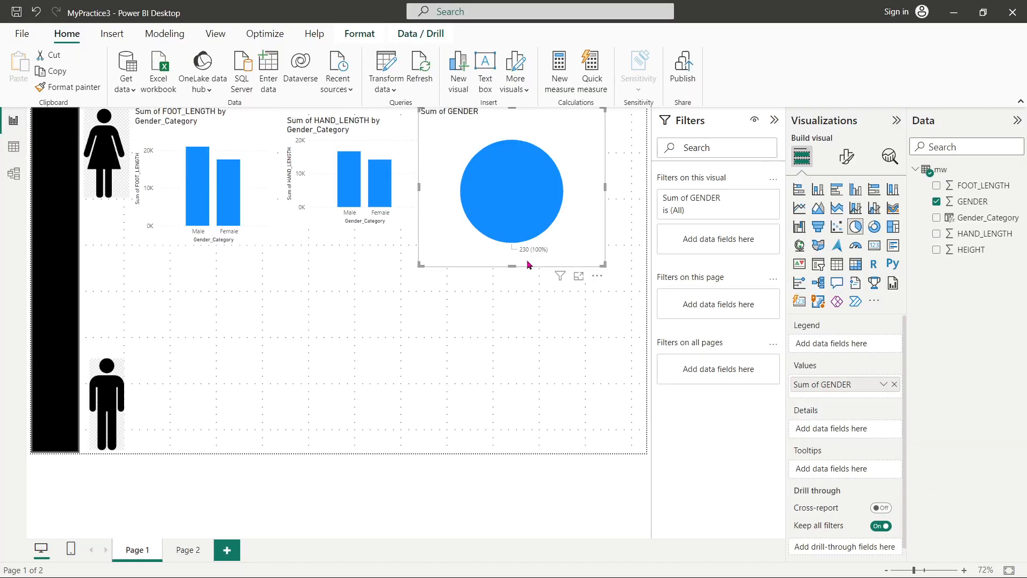
click(936, 235)
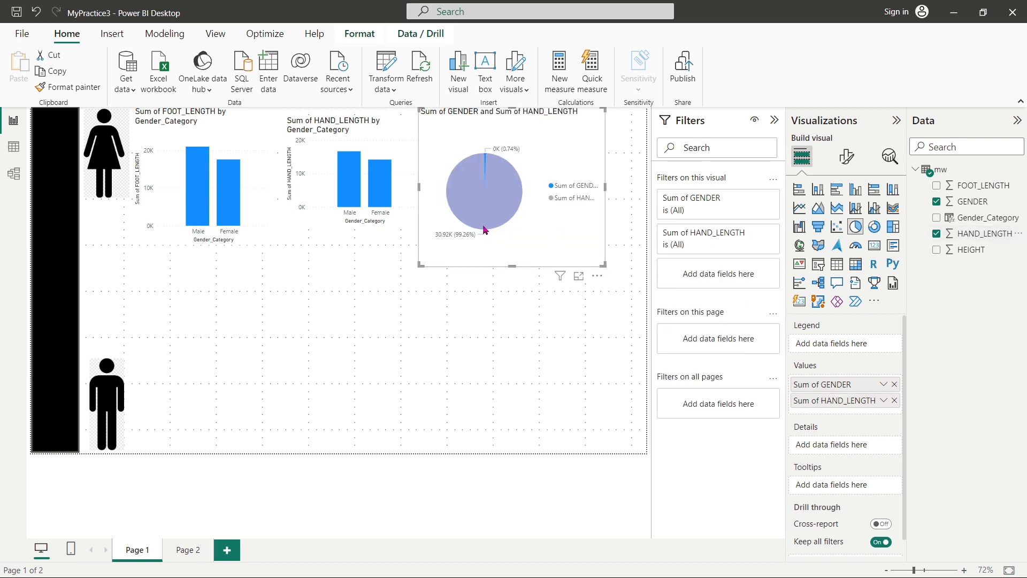
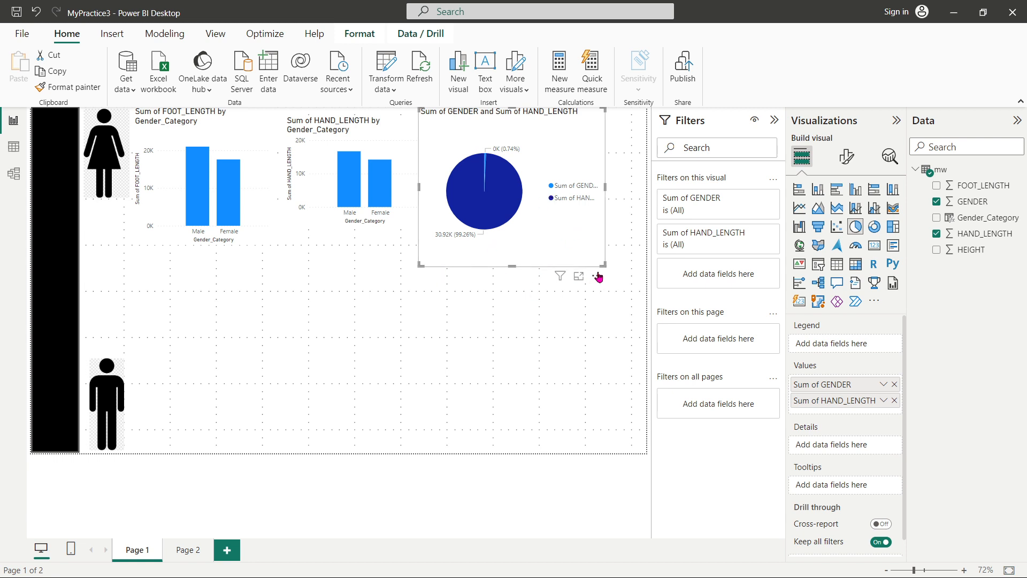
drag(601, 264, 640, 280)
click(475, 330)
Step: Add a slicer on the GENDER field below the FOOT_LENGTH chart and widen it slightly
click(874, 227)
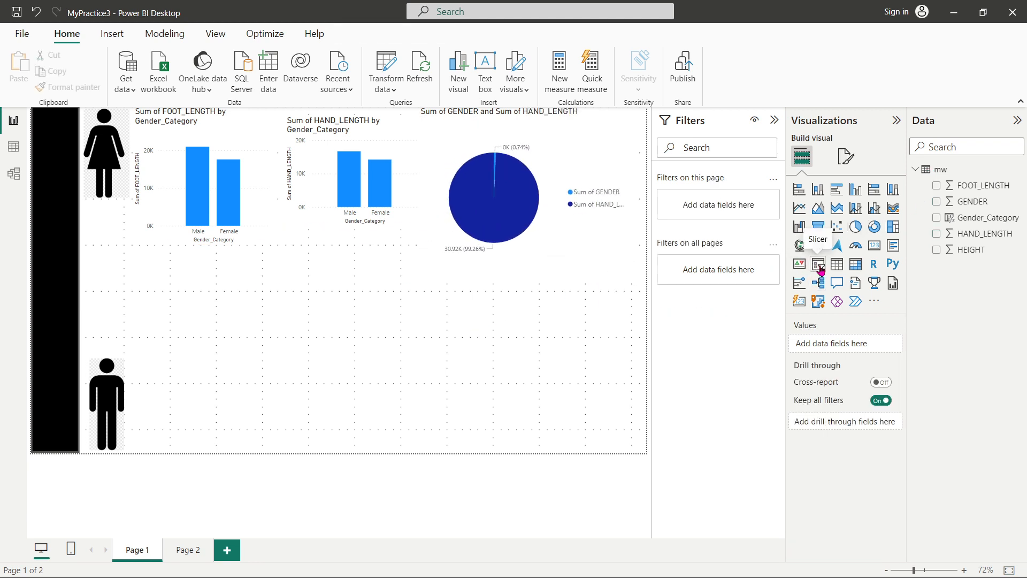
drag(820, 269, 206, 328)
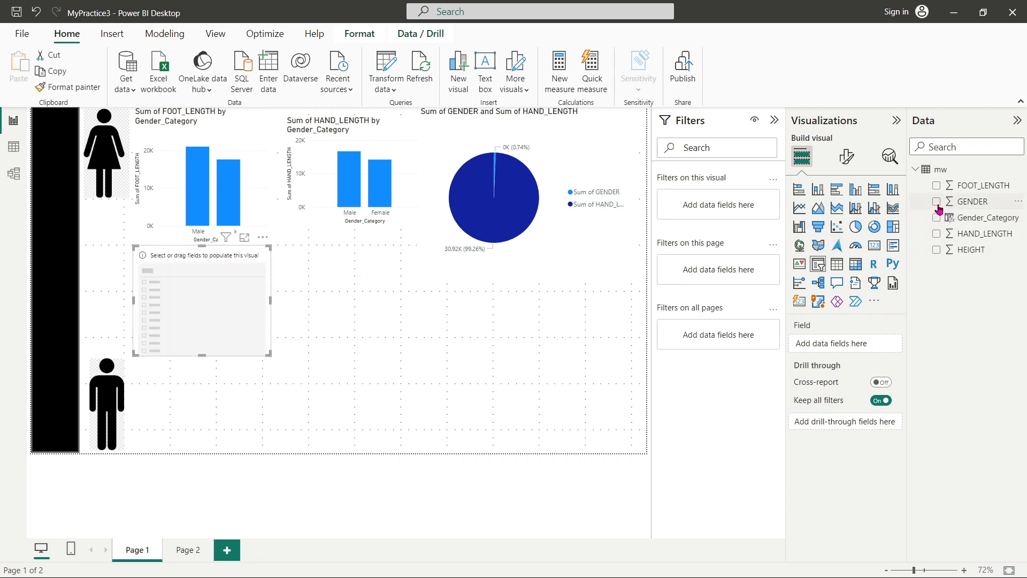
drag(937, 206, 337, 313)
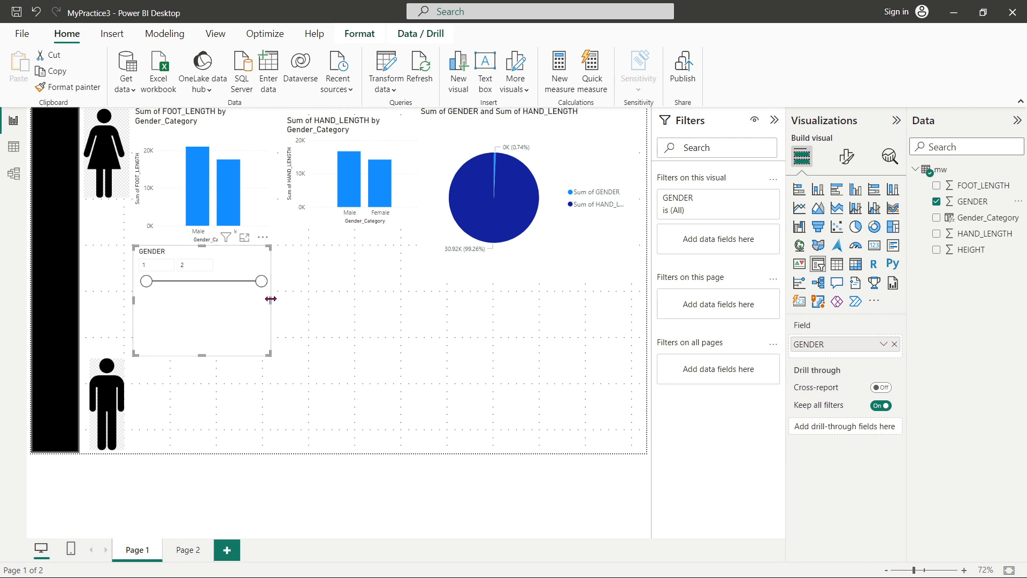
drag(271, 298, 307, 303)
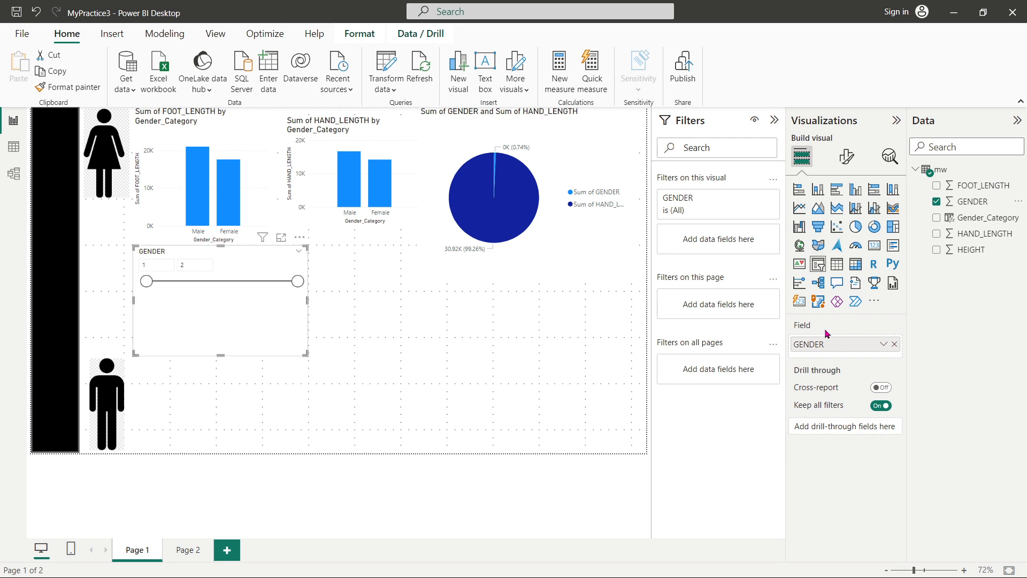
Step: Set the GENDER slicer's style to Tile
click(846, 157)
click(802, 249)
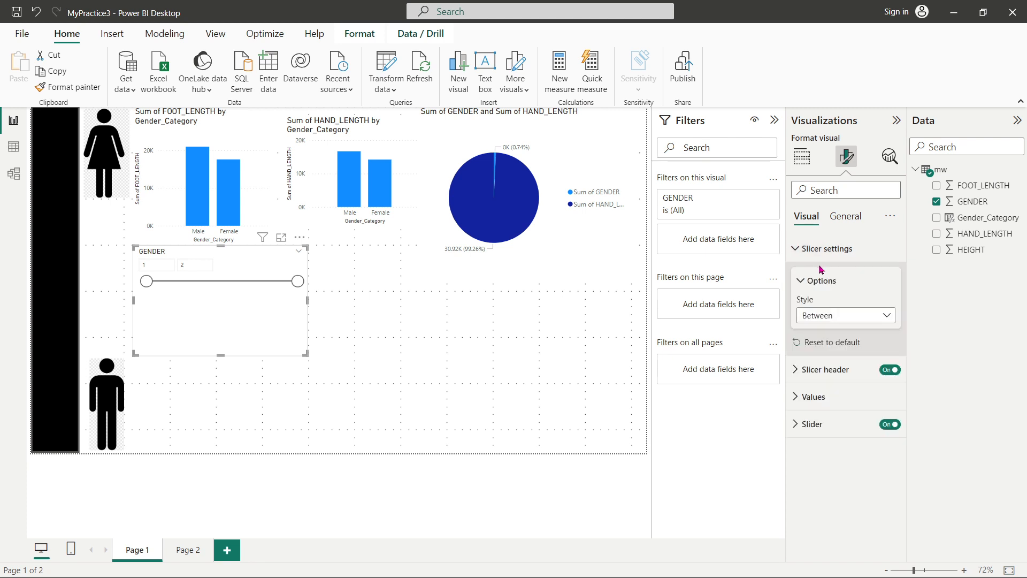
click(891, 315)
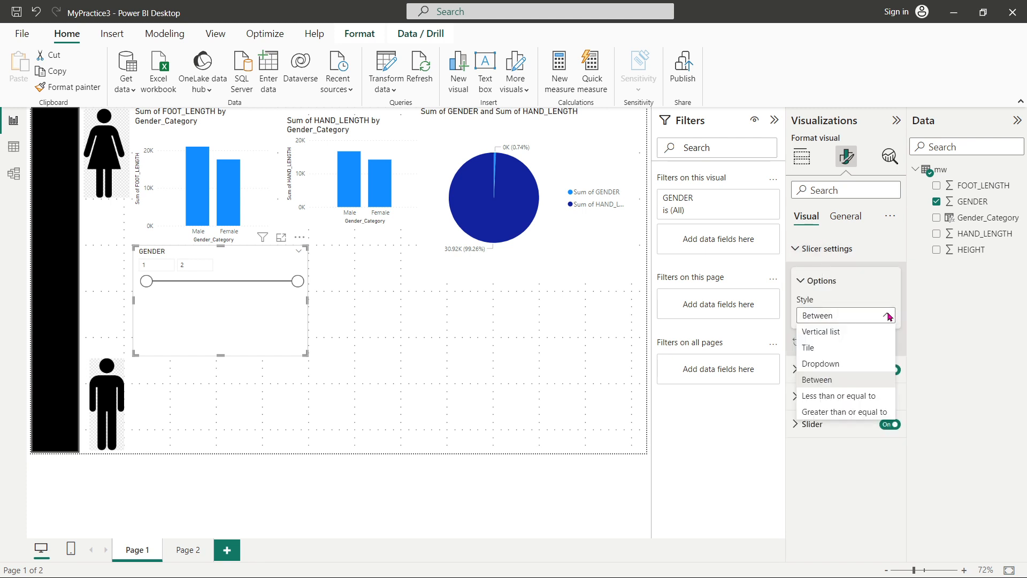
click(818, 349)
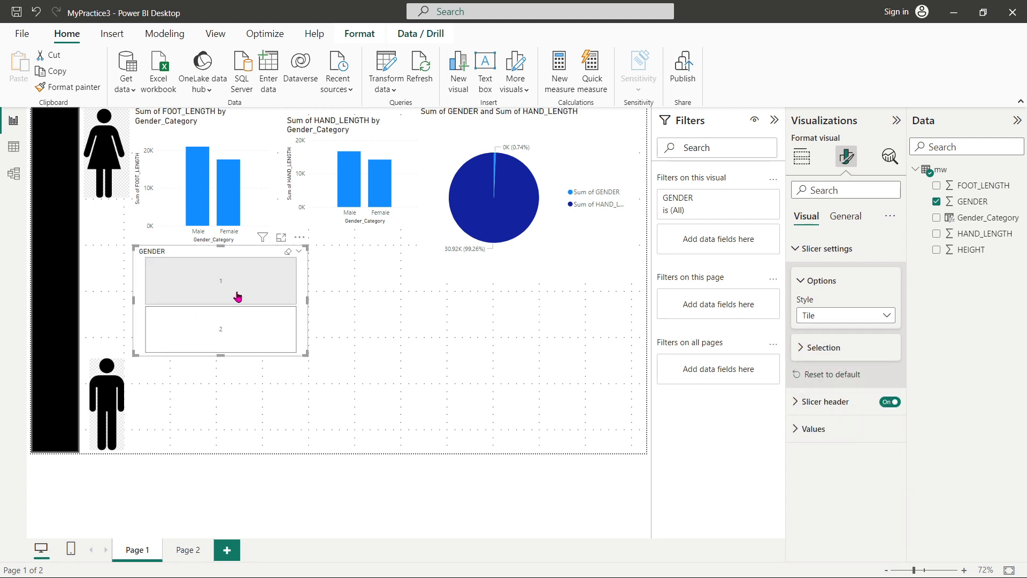
Step: Replace GENDER with Gender_Category in the tile slicer and widen it to reach under the pie chart
click(936, 218)
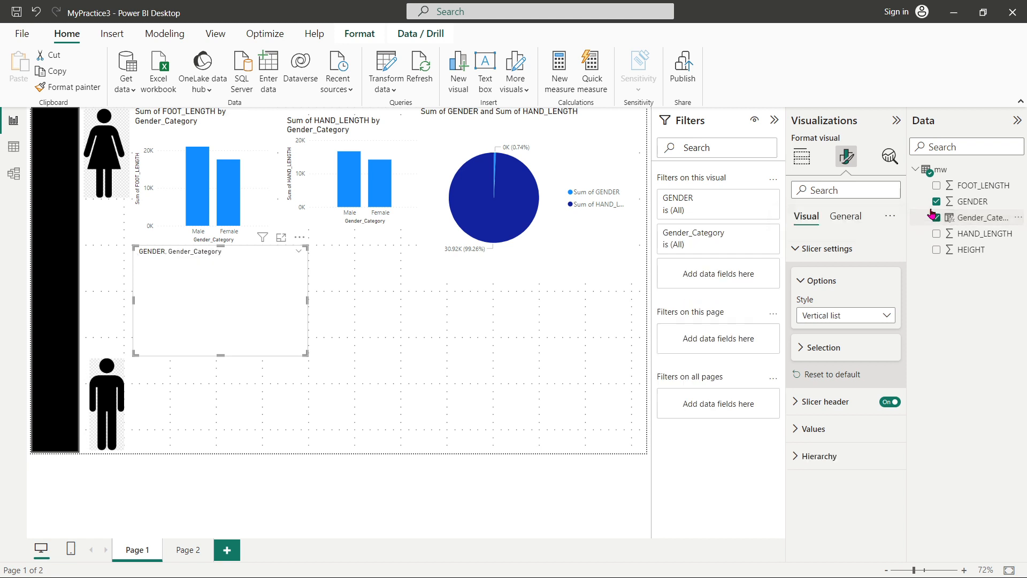
click(937, 201)
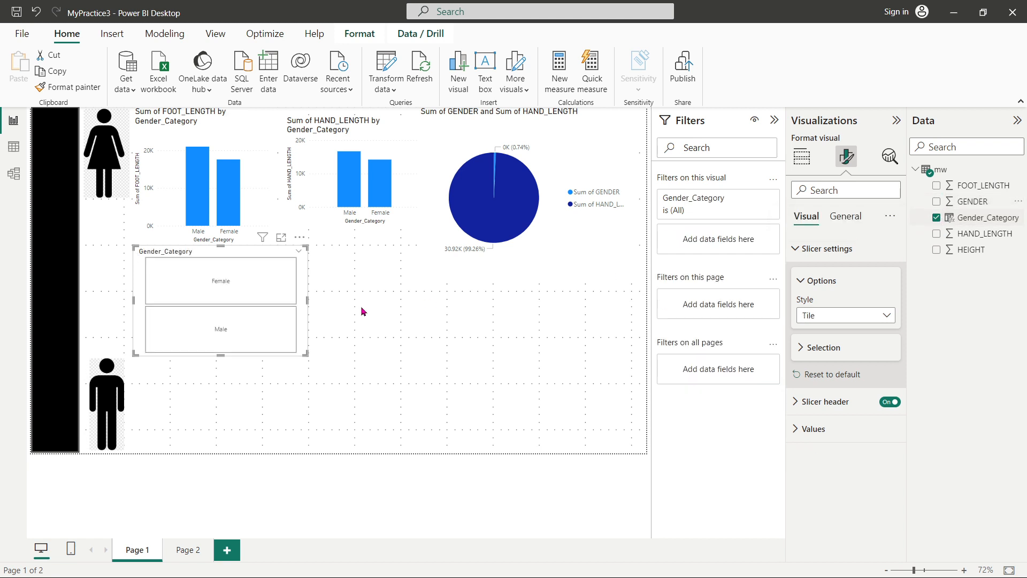
drag(309, 298, 458, 293)
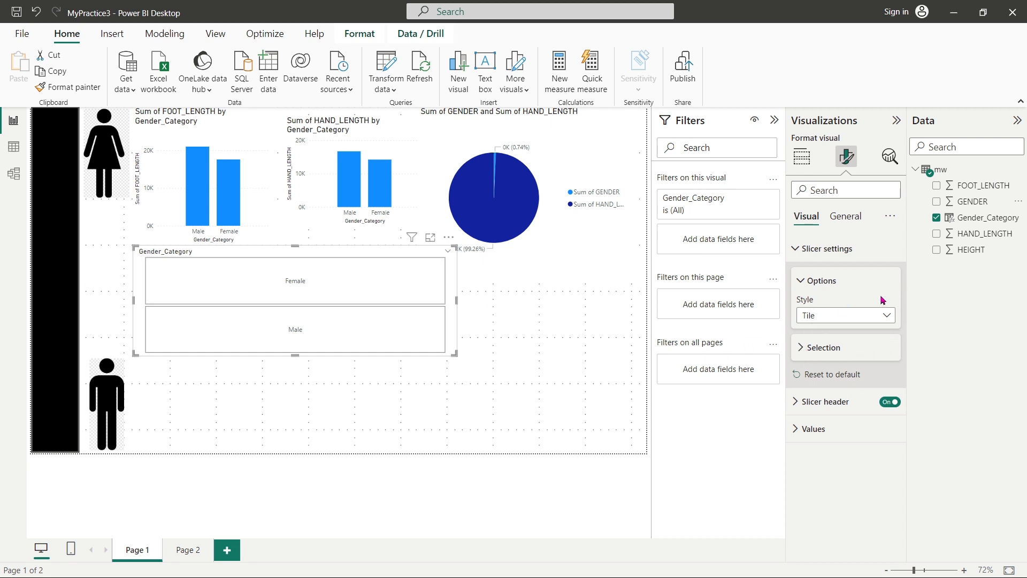
Step: Resize the Gender_Category slicer to about 987 wide and 171 high, extending it beneath the pie chart
drag(296, 350, 303, 325)
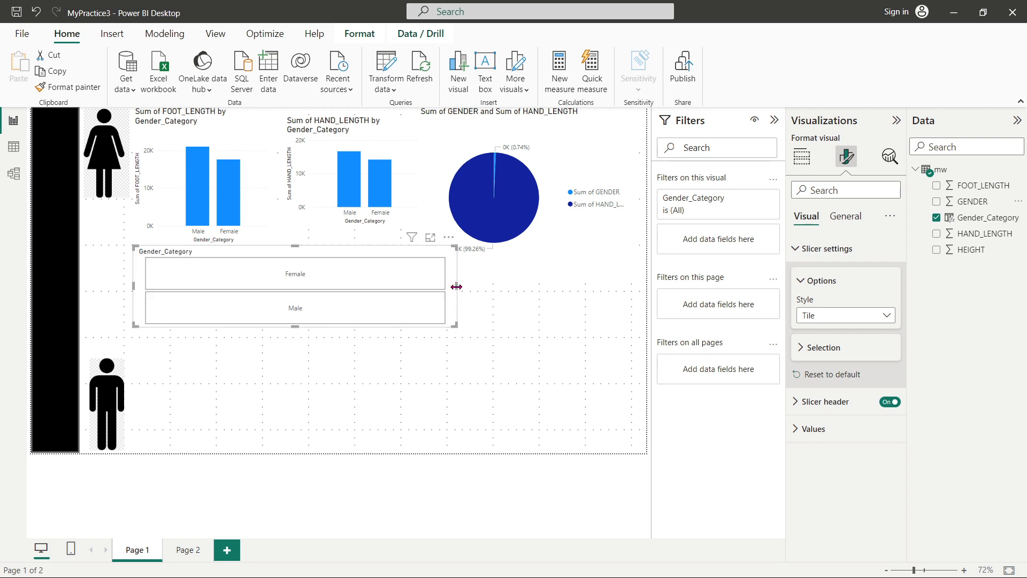
drag(456, 287, 606, 272)
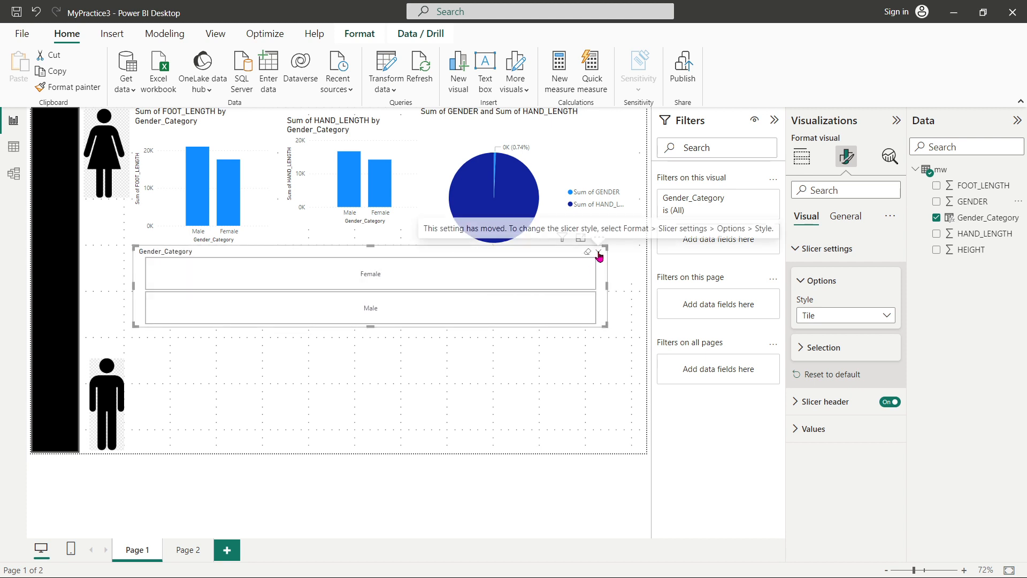
Step: Examine the slicer's general formatting settings for size, position, advanced options and title
click(851, 219)
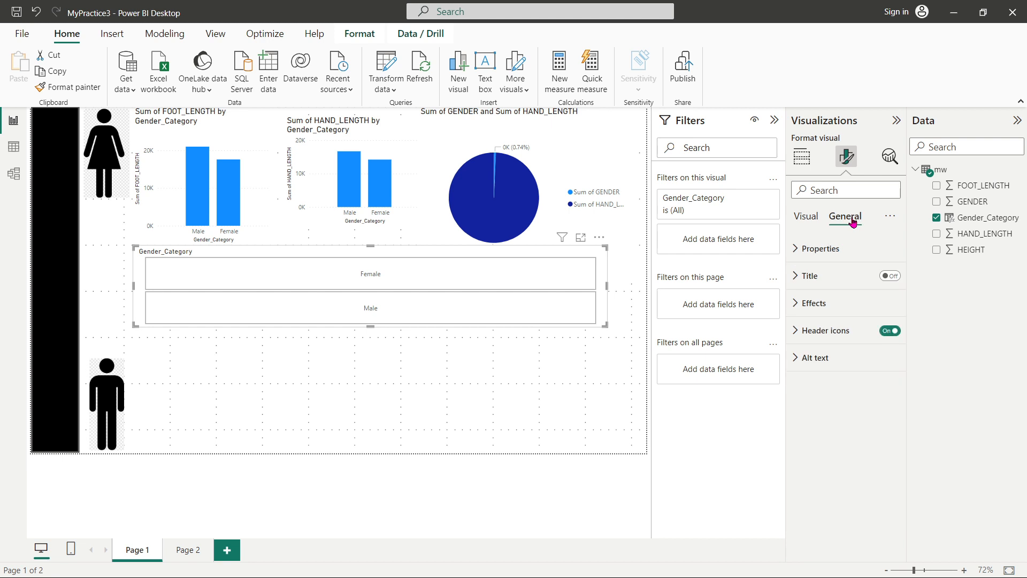
click(797, 247)
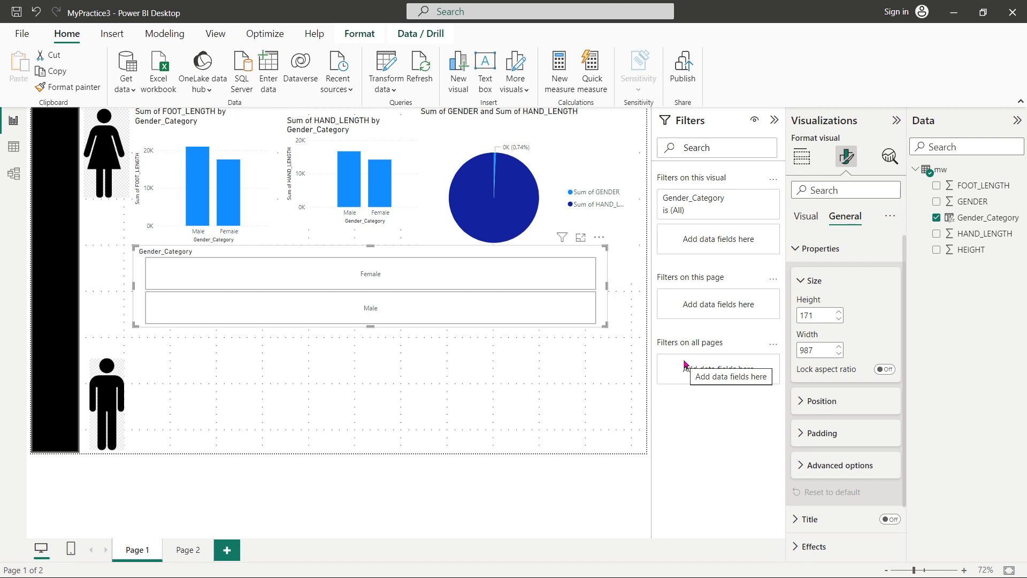
key(XF86MonBrightnessUp)
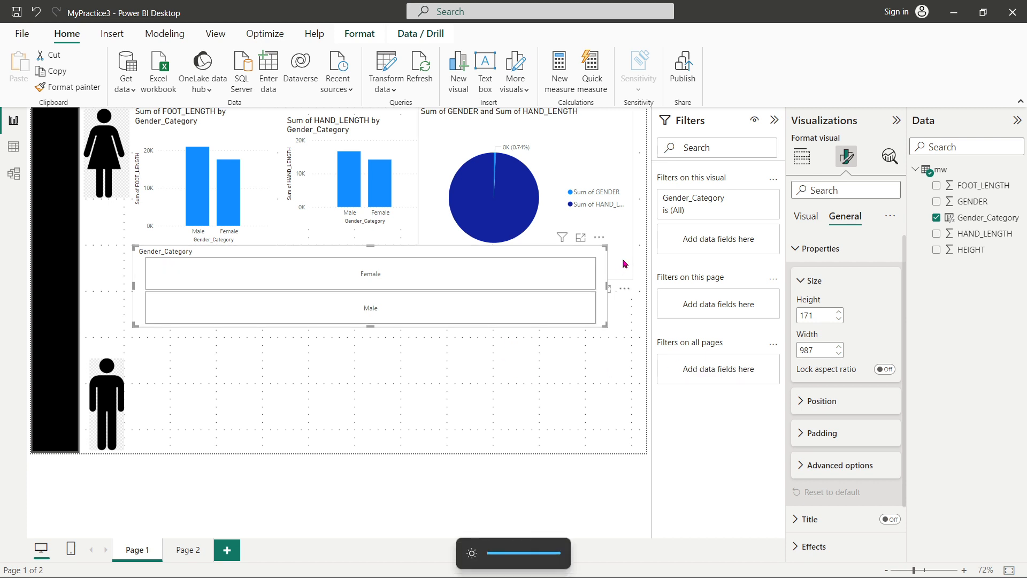
scroll(793, 370, down, 1)
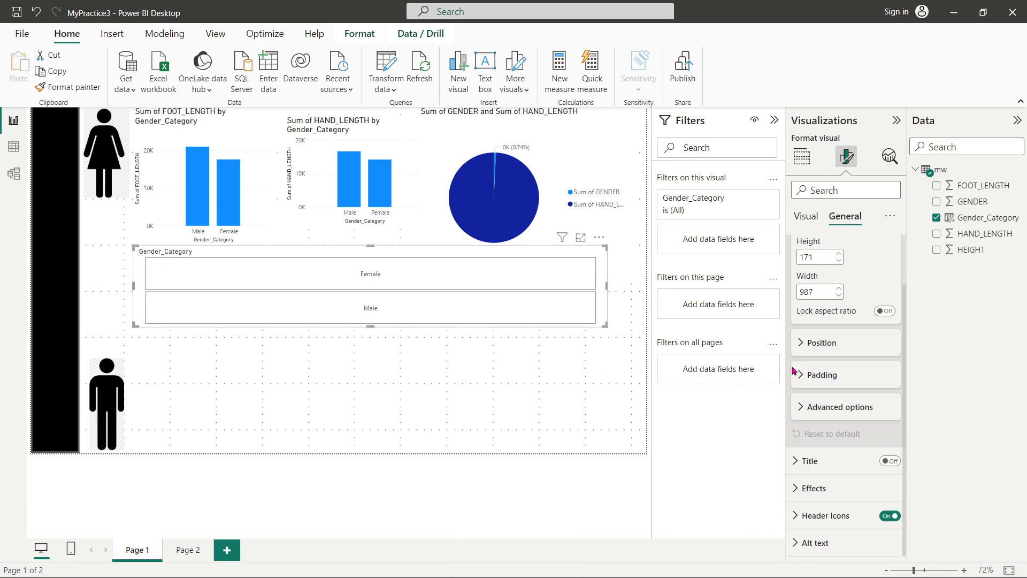
click(804, 343)
scroll(861, 389, down, 2)
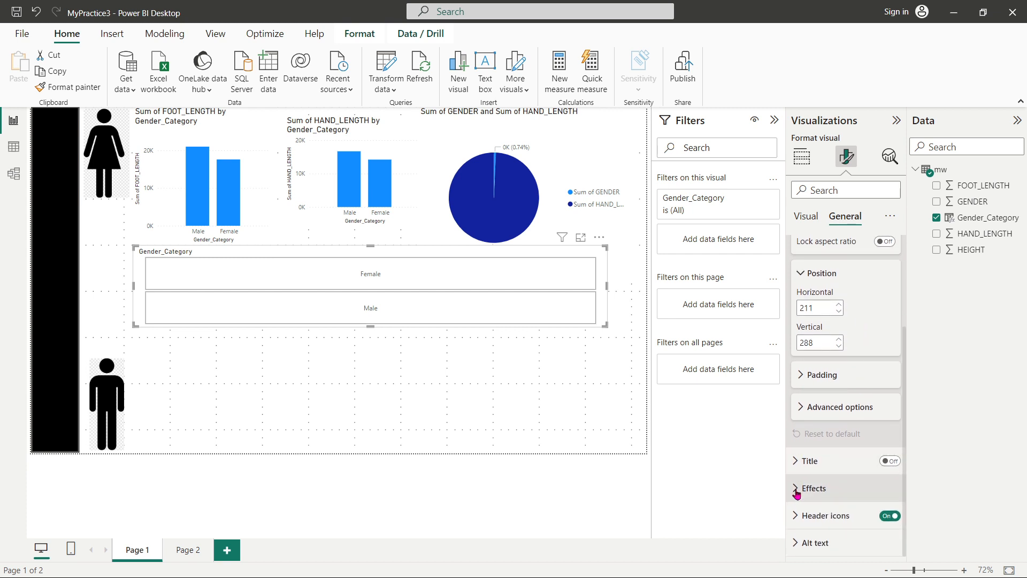
click(801, 408)
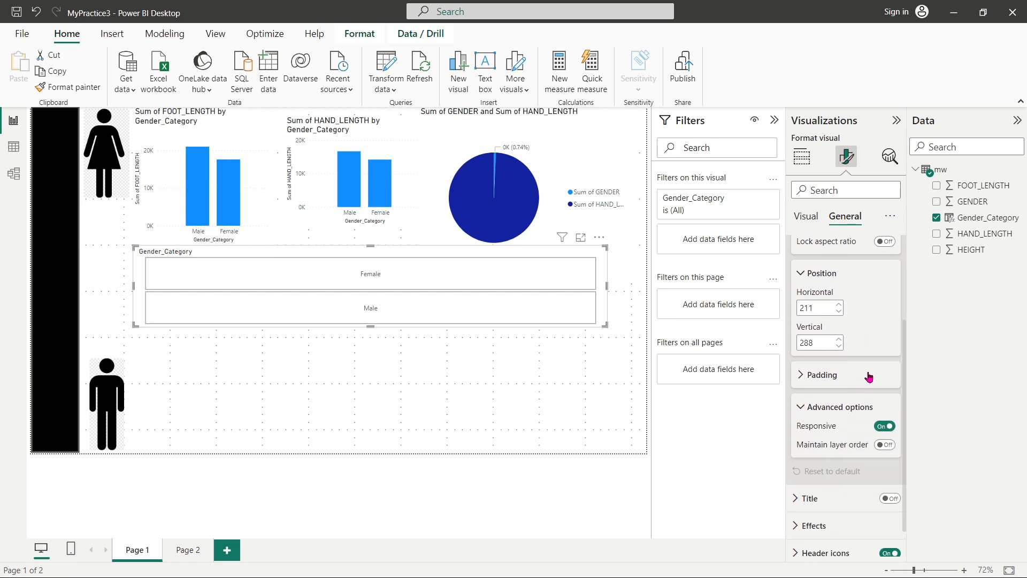
scroll(853, 428, down, 1)
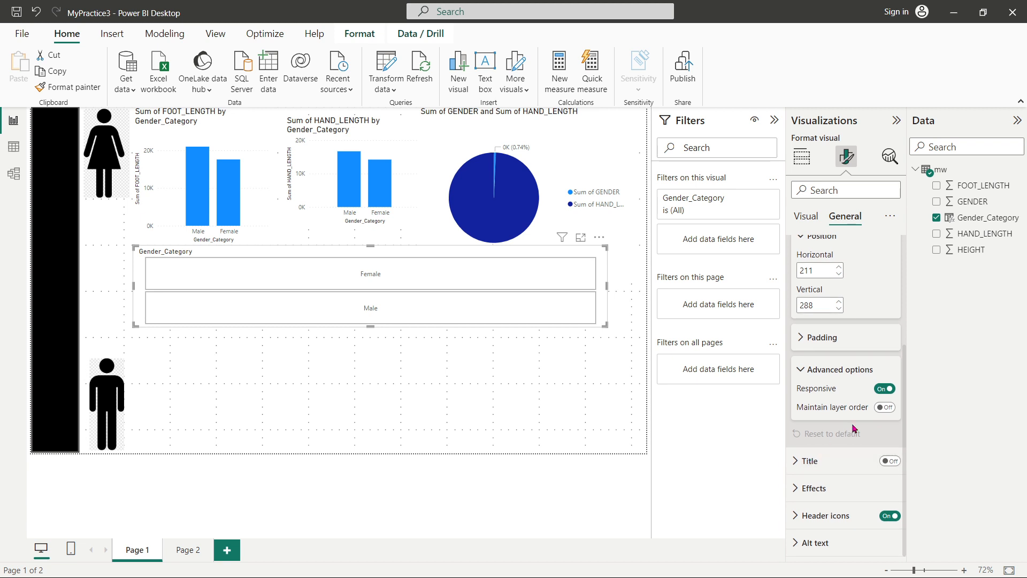
click(798, 463)
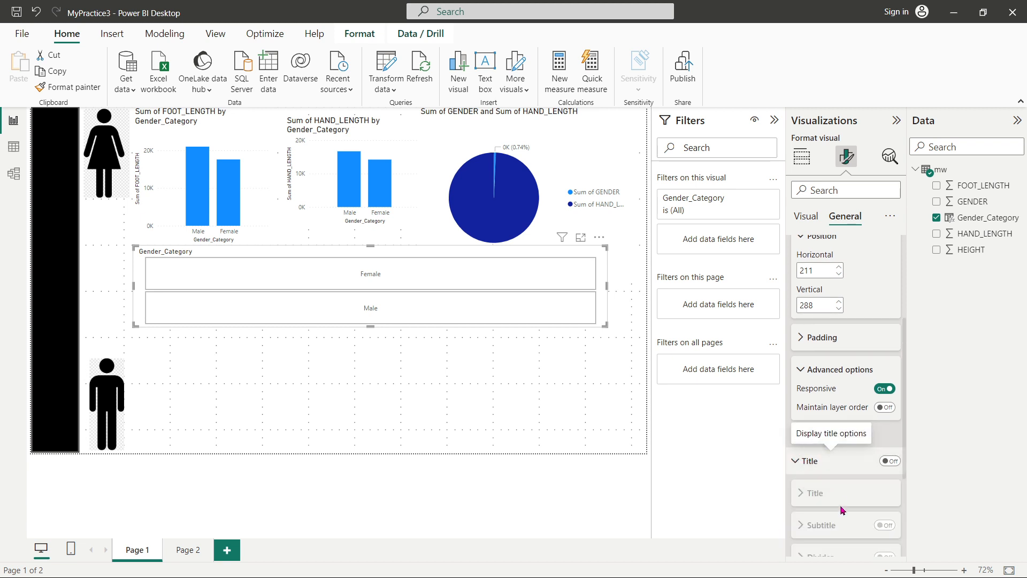
Step: Turn on the visual border and shadow effects for the Gender_Category slicer
scroll(842, 510, down, 3)
click(797, 491)
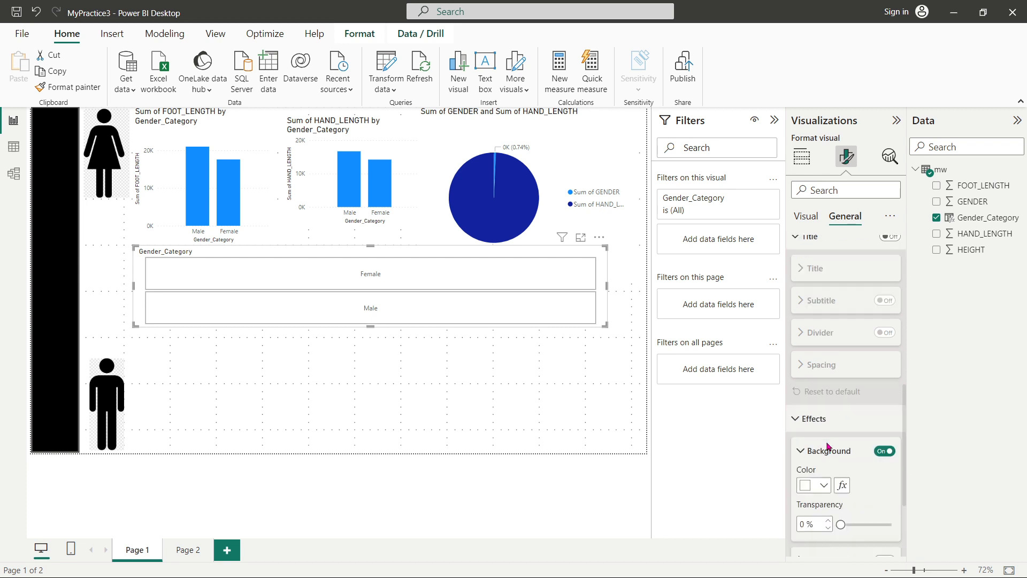
scroll(828, 446, down, 3)
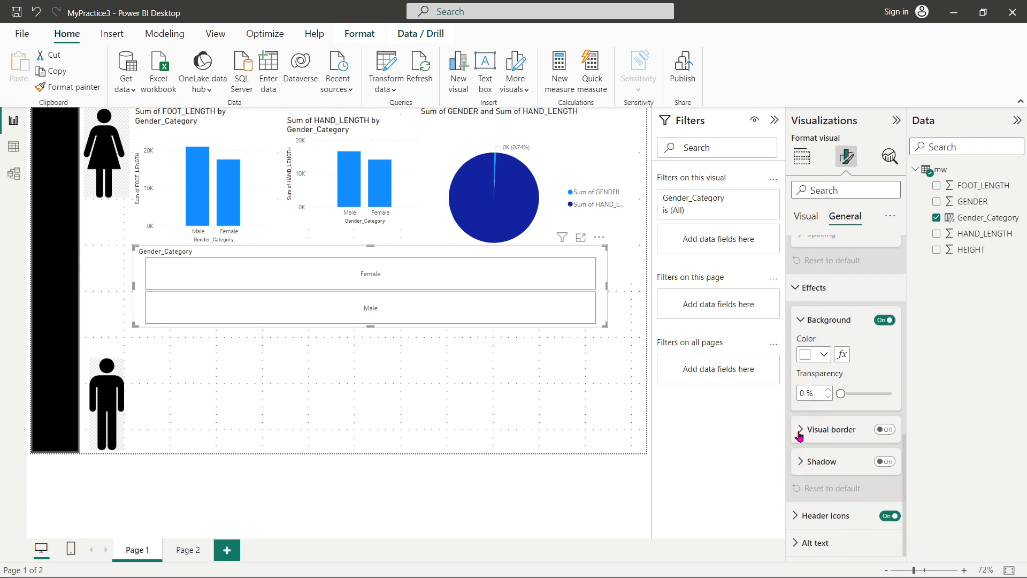
click(884, 428)
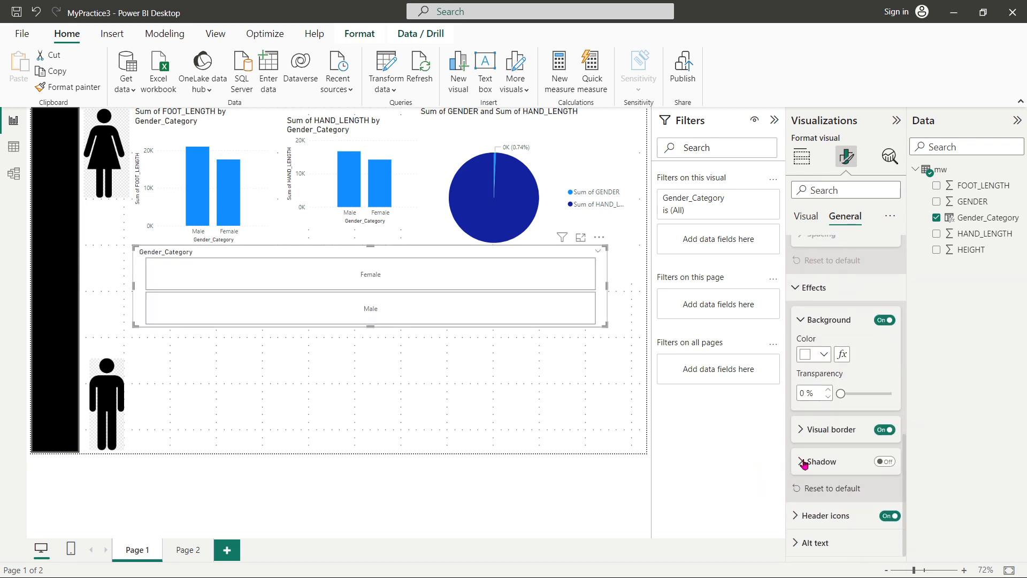
click(884, 461)
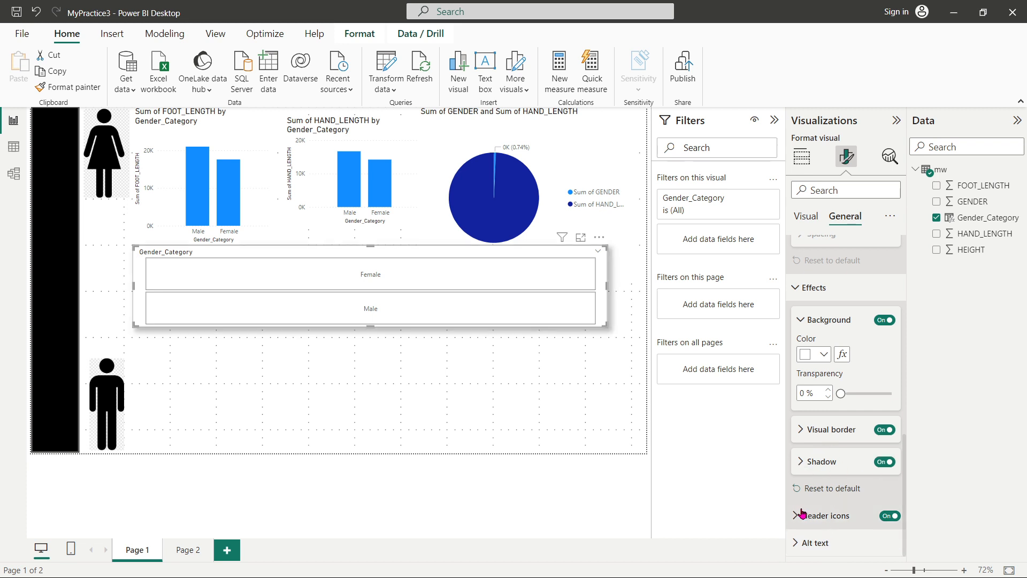
Step: Review the slicer's alt text field and its header icon color options
click(800, 542)
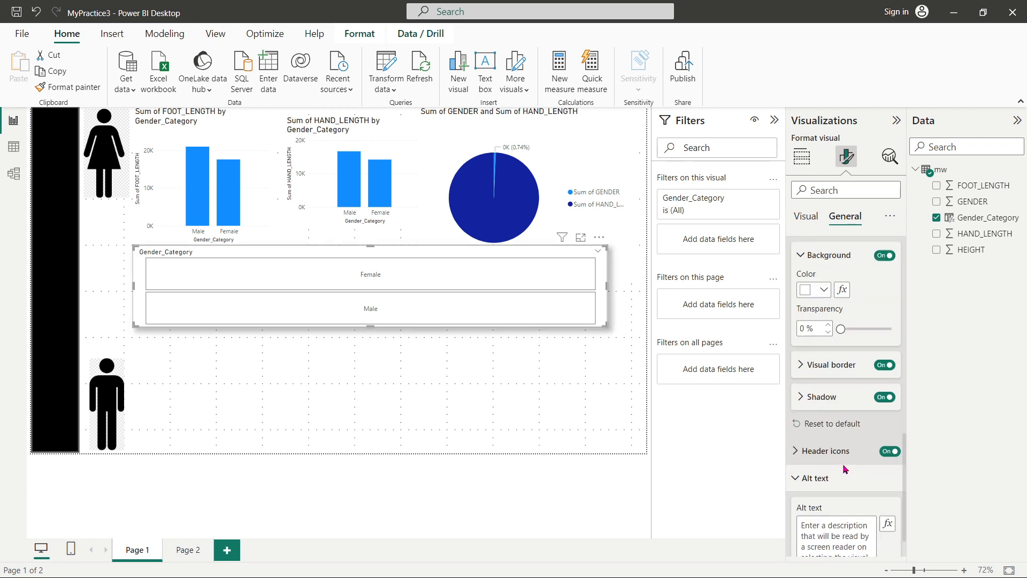
click(840, 407)
scroll(856, 444, down, 4)
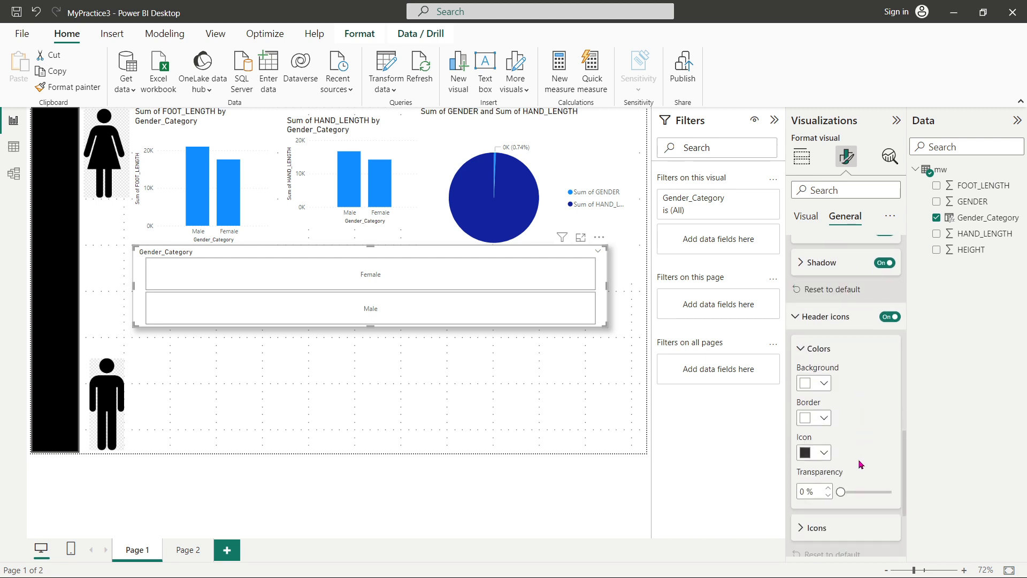
scroll(855, 364, up, 15)
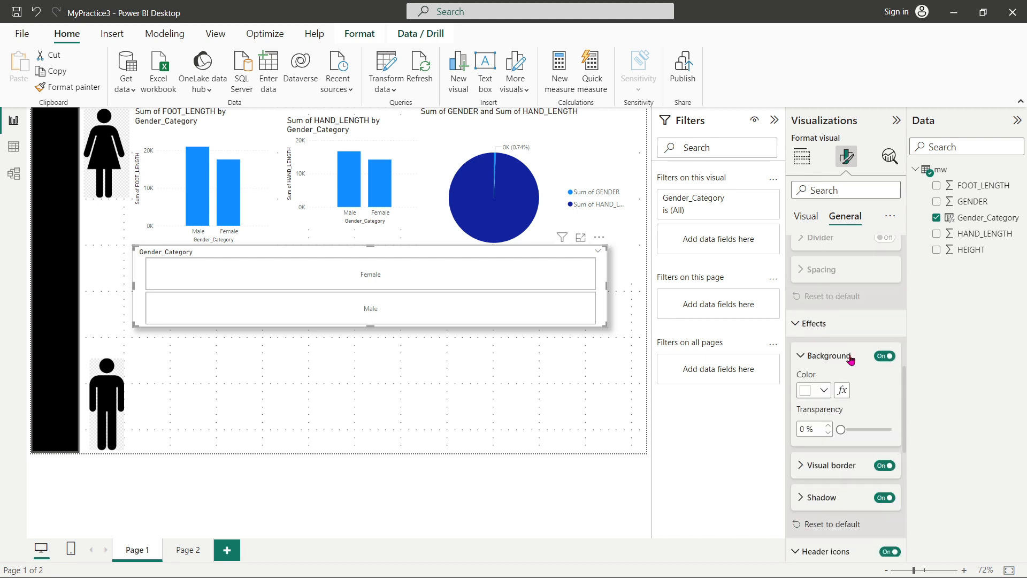
Step: Examine the slicer's visual formatting options for header text, pending icon, value font and value background
click(805, 219)
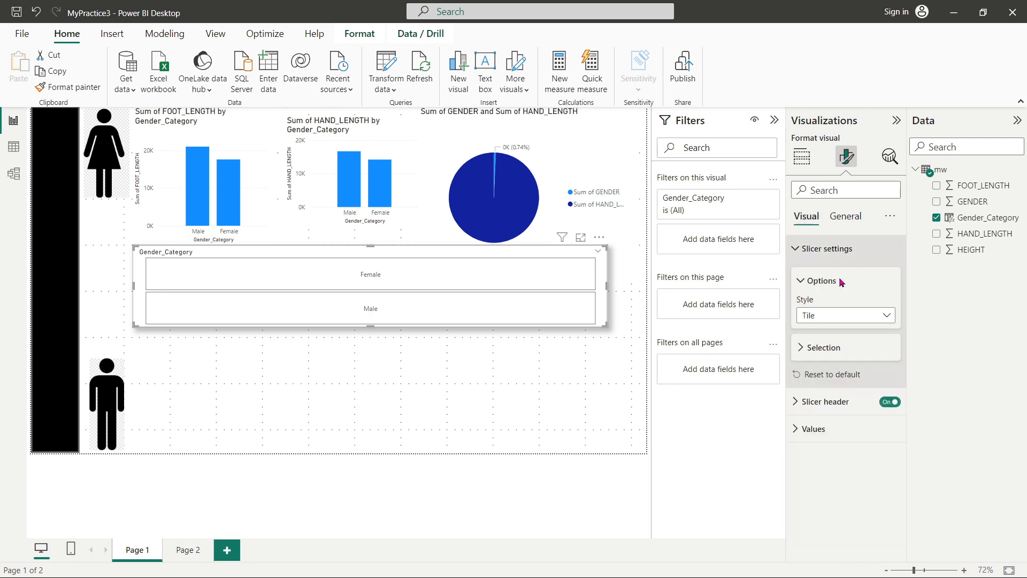
click(796, 402)
scroll(838, 470, down, 3)
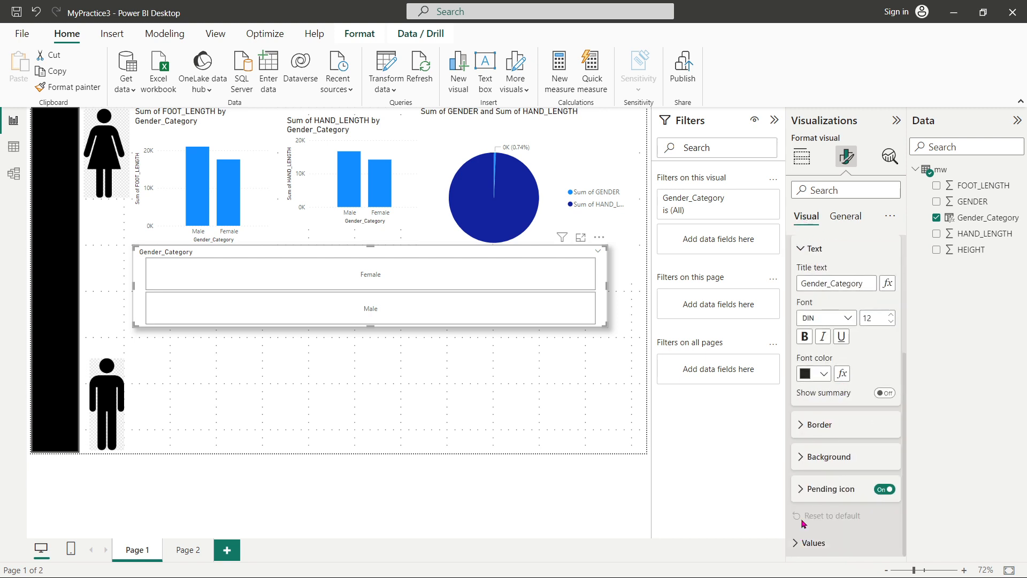
click(802, 493)
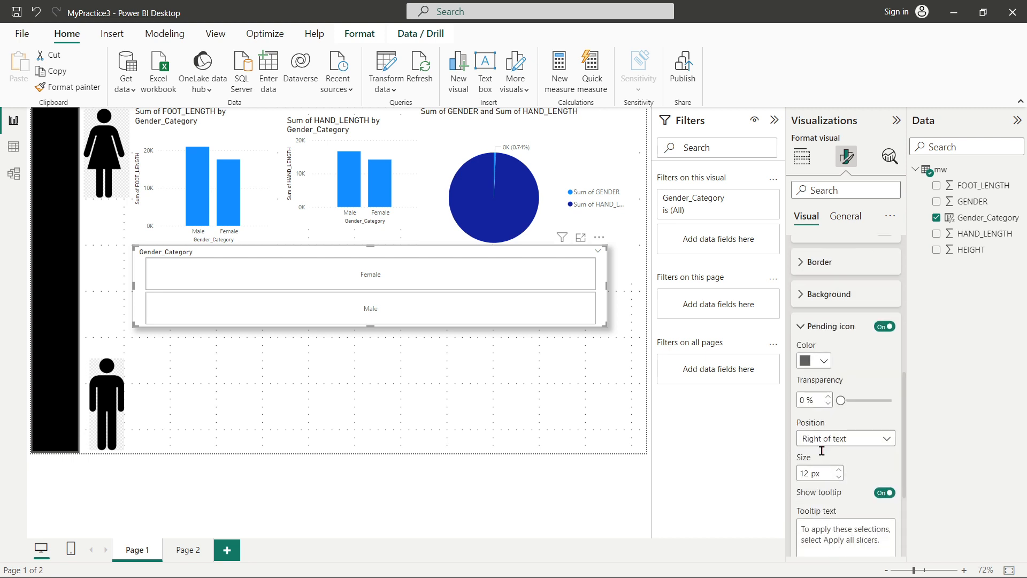
scroll(877, 321, down, 3)
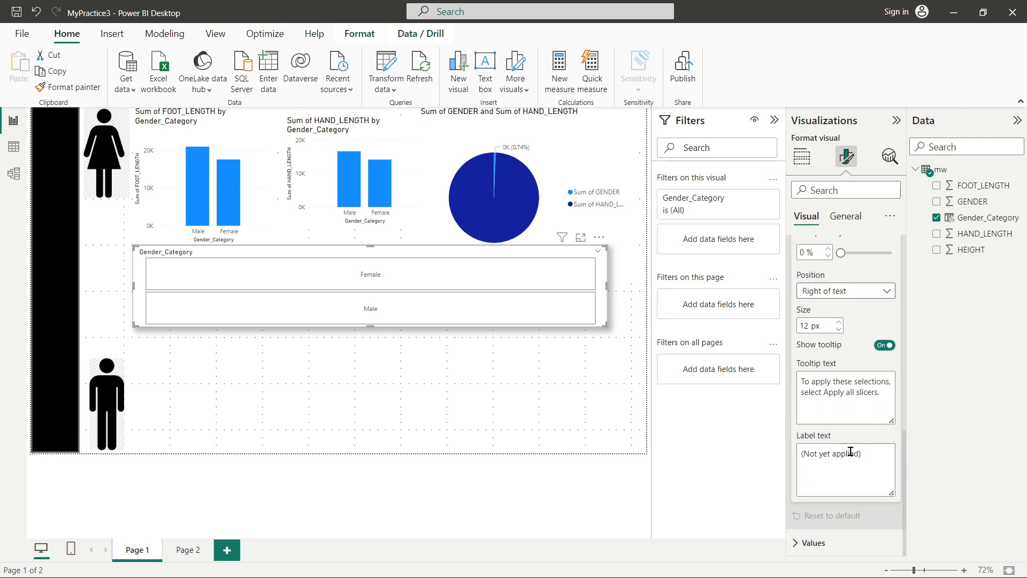
scroll(843, 514, up, 3)
scroll(843, 514, down, 3)
click(813, 542)
scroll(882, 473, down, 3)
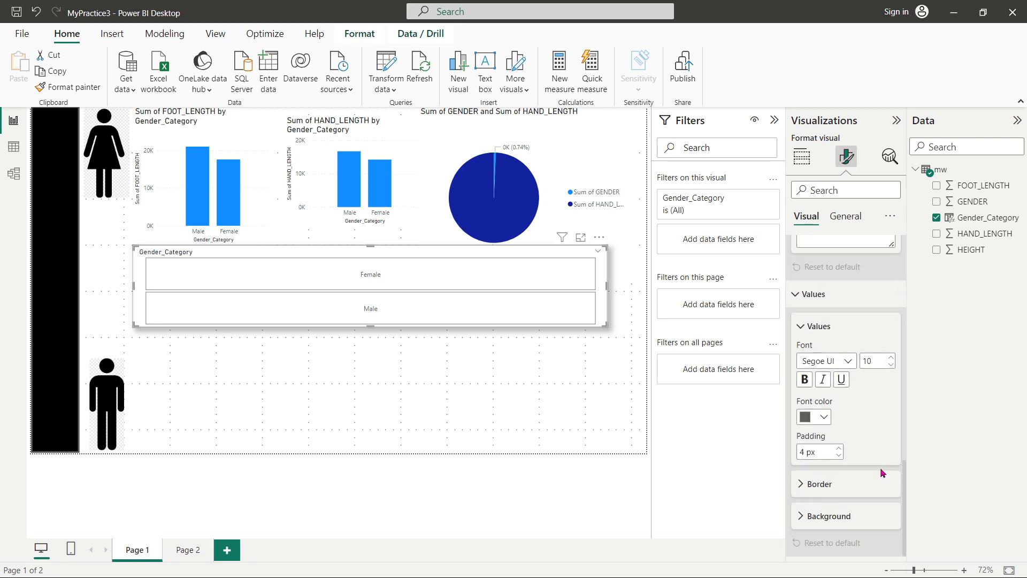
click(805, 517)
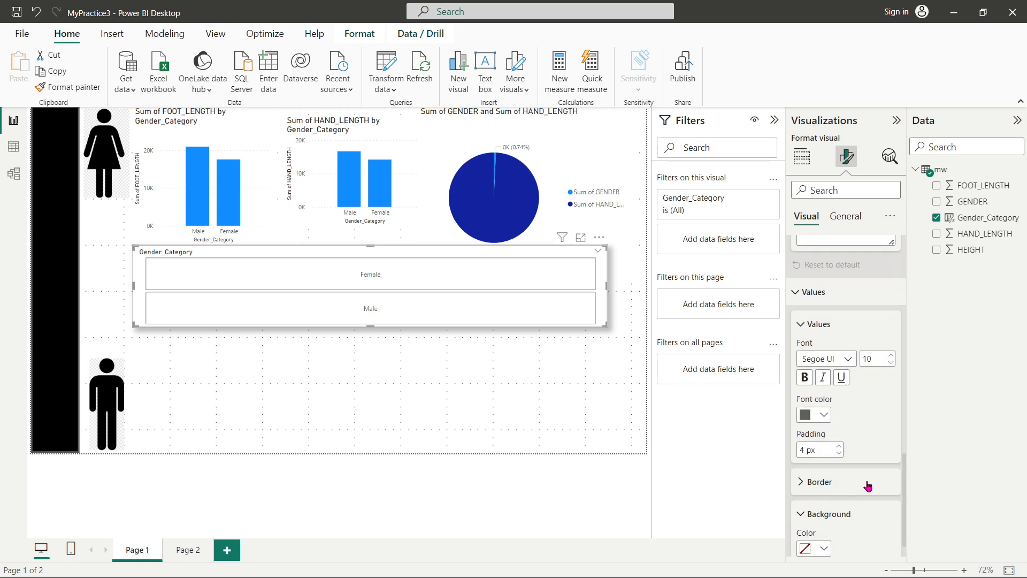
scroll(874, 489, down, 2)
scroll(865, 451, up, 15)
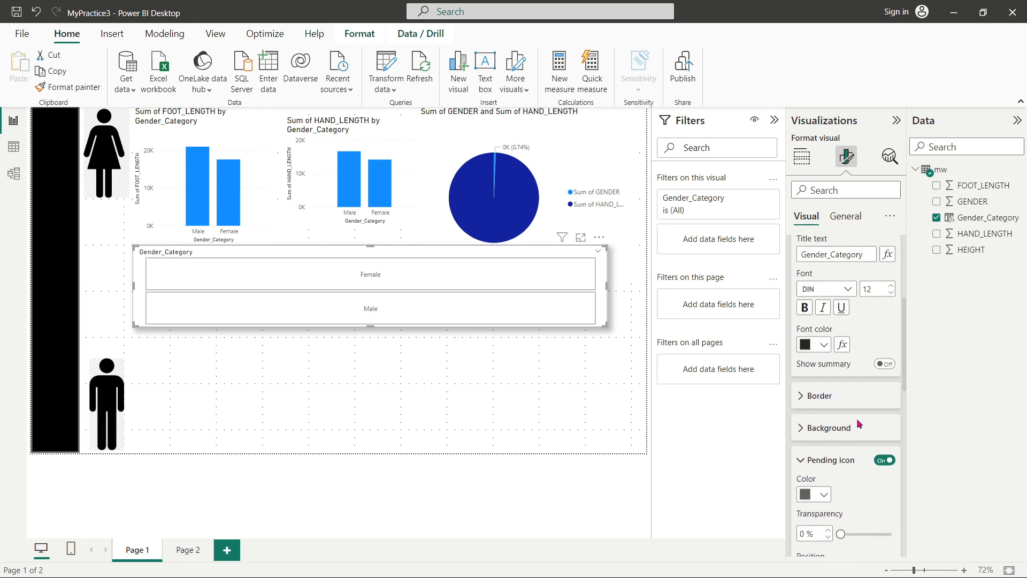
click(842, 220)
Step: Test the Gender_Category slicer by filtering the charts alternately to Female and Male, ending with Male selected
click(438, 394)
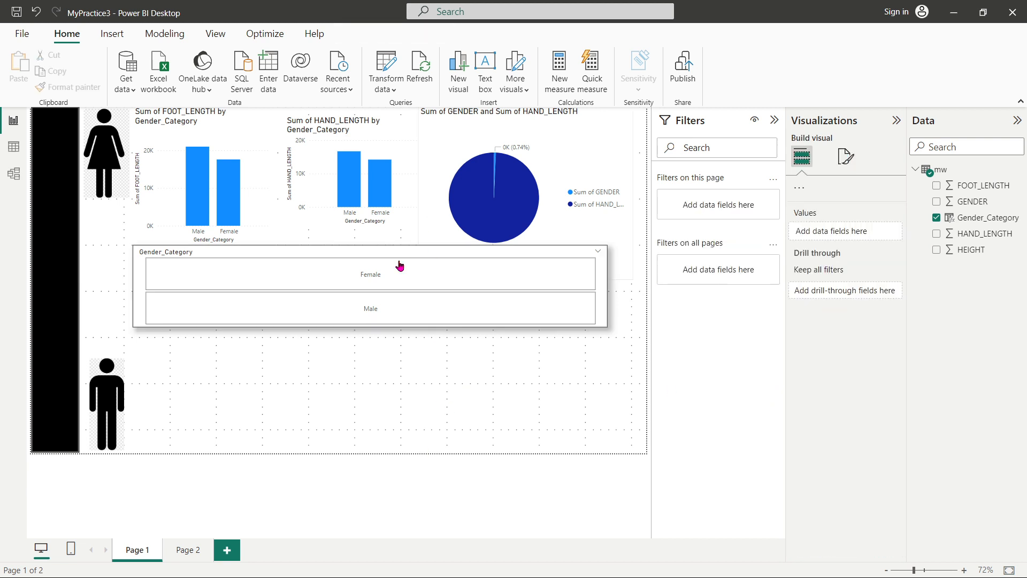
click(418, 275)
click(419, 276)
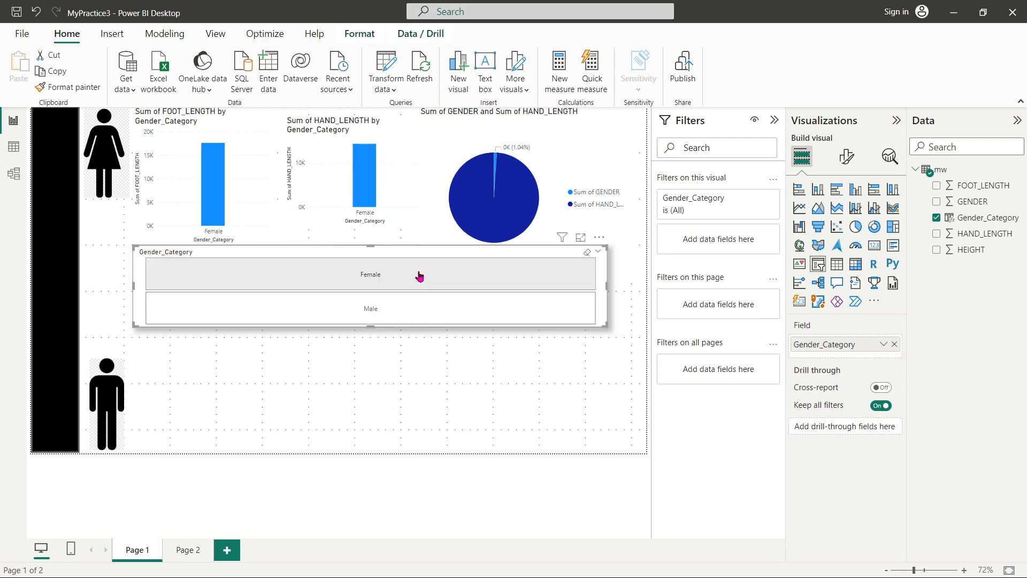
click(416, 316)
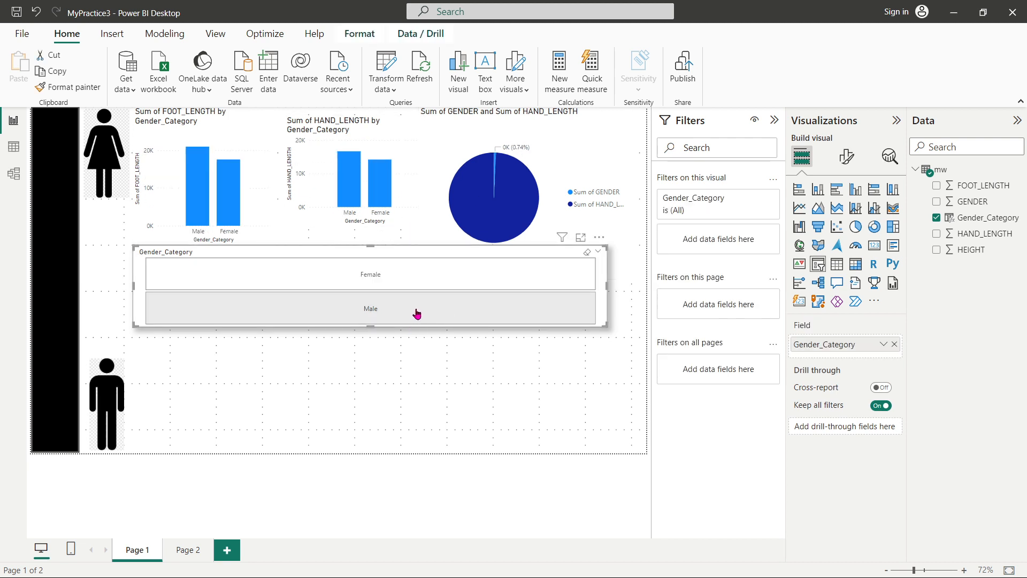
click(314, 308)
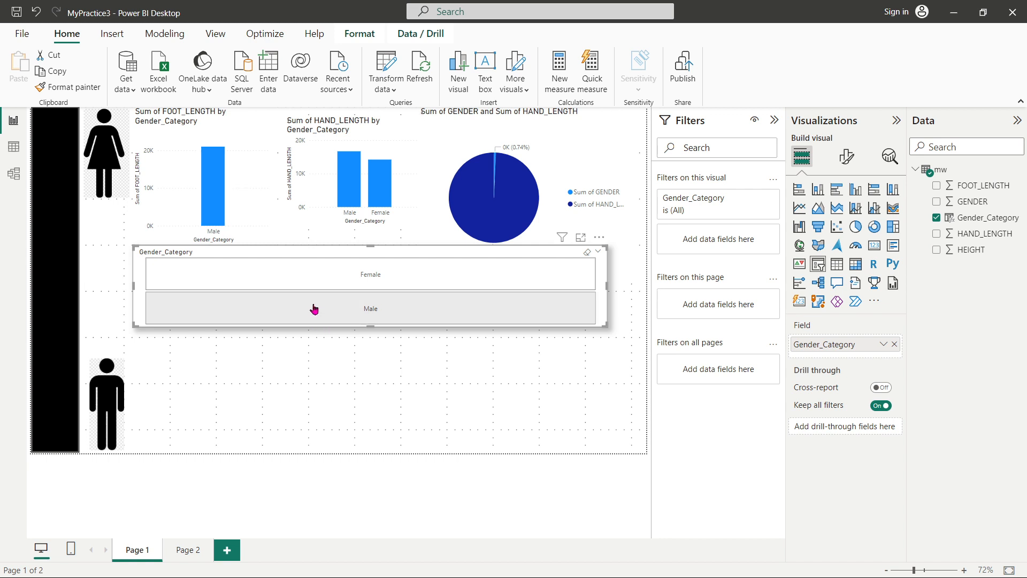
click(424, 279)
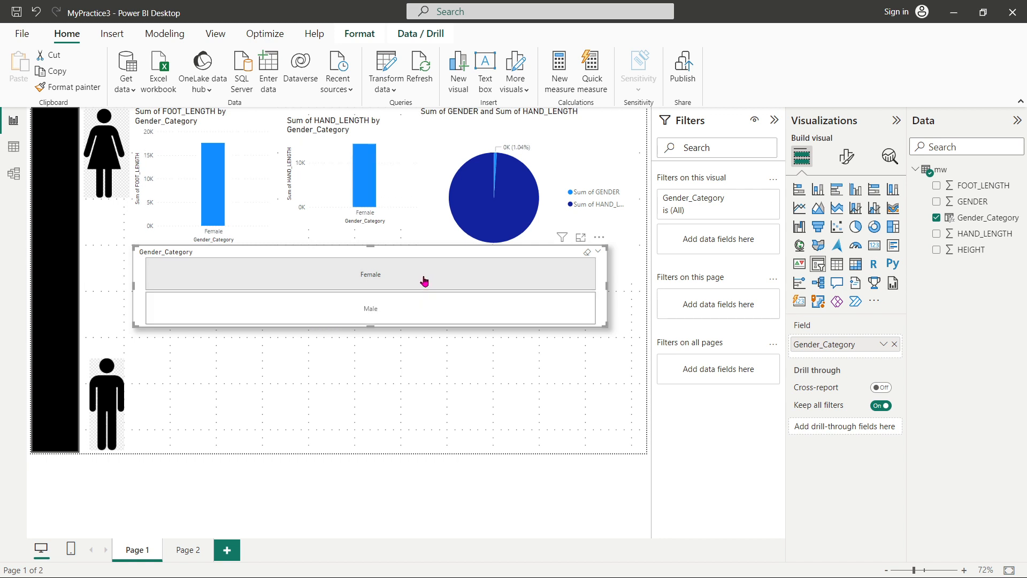
click(415, 310)
click(458, 384)
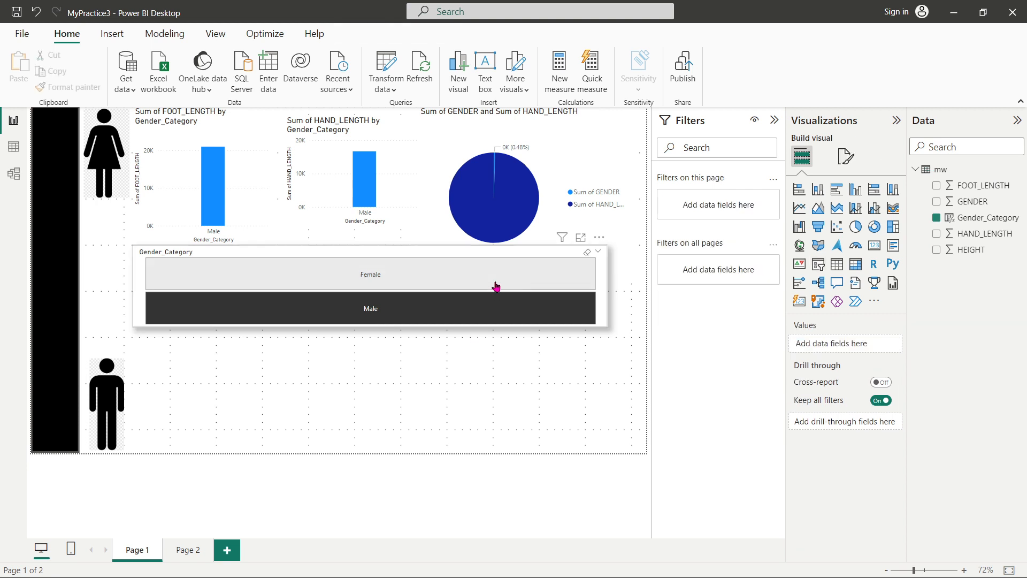
click(604, 292)
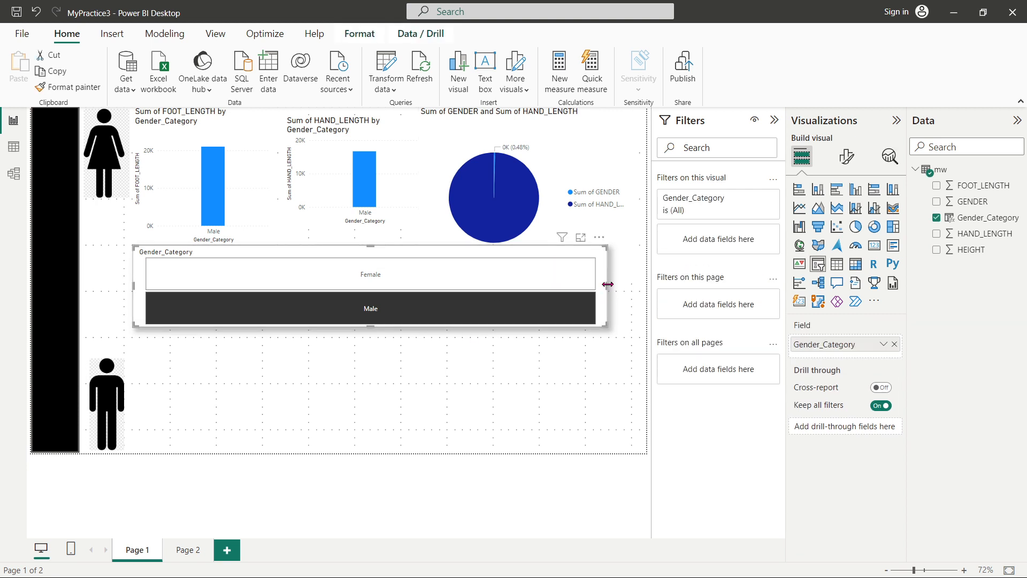
Step: Narrow the Gender_Category slicer to about the first chart's width and move it slightly down, leaving a gap below that chart
drag(607, 284, 291, 284)
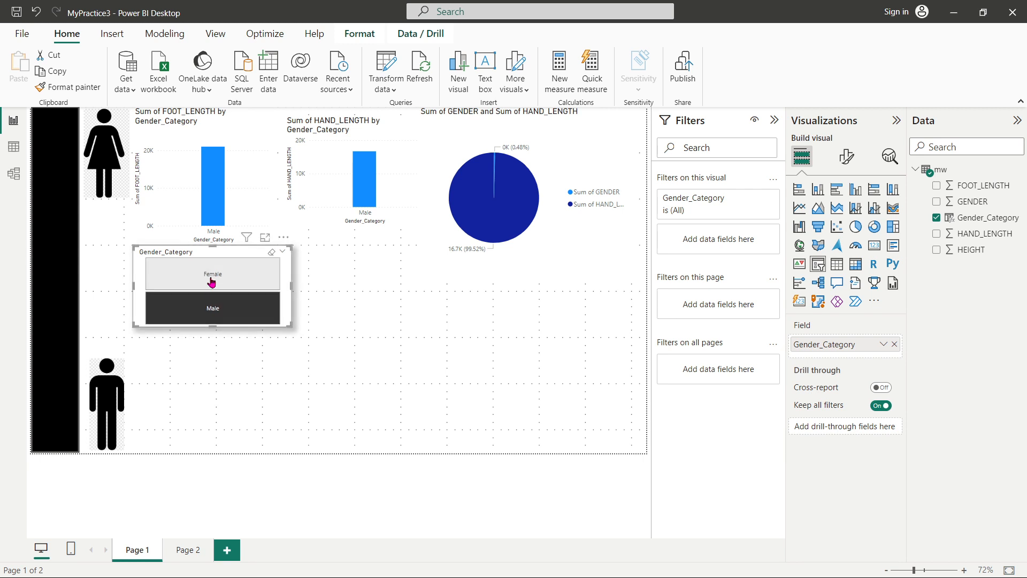
drag(211, 281, 212, 298)
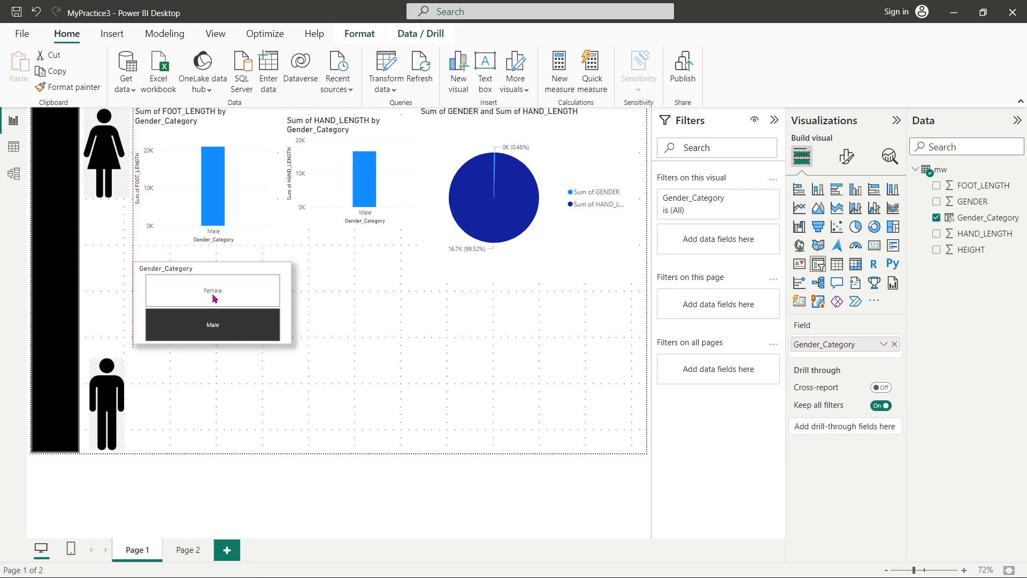
click(402, 333)
click(268, 239)
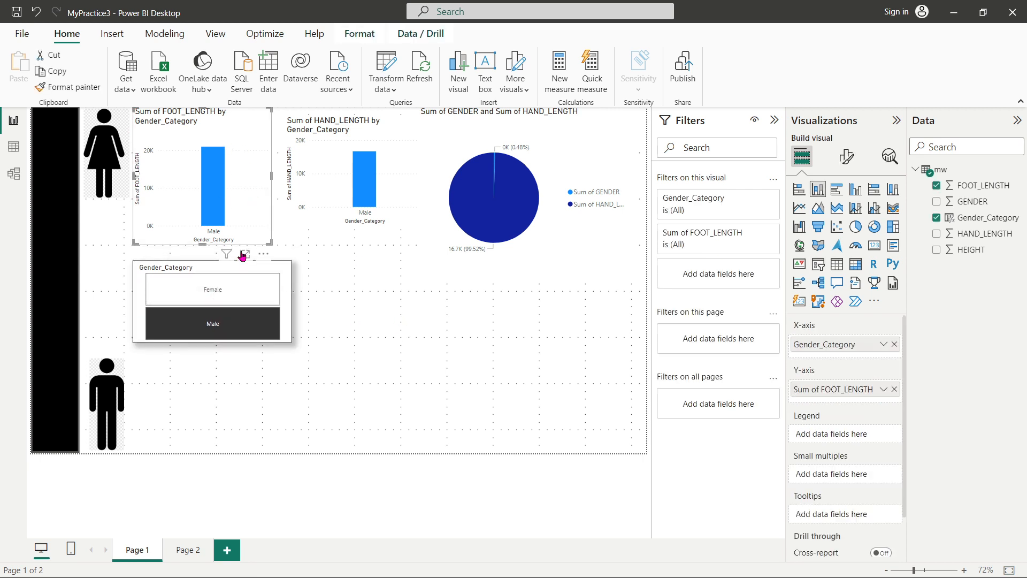
click(263, 253)
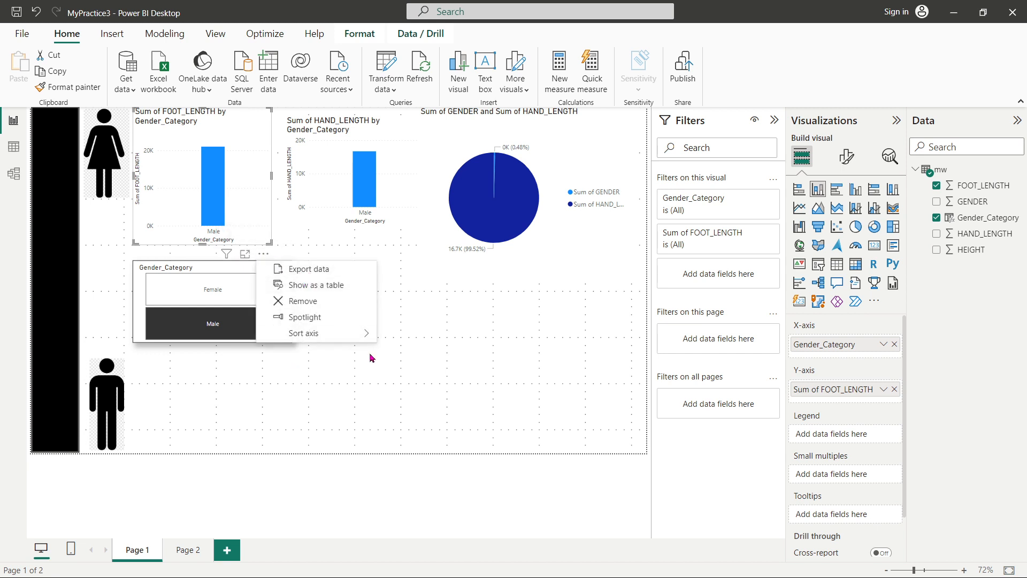
key(Escape)
Step: Filter the report to Female with the Gender_Category slicer and expand the slicer's Selection settings
click(288, 293)
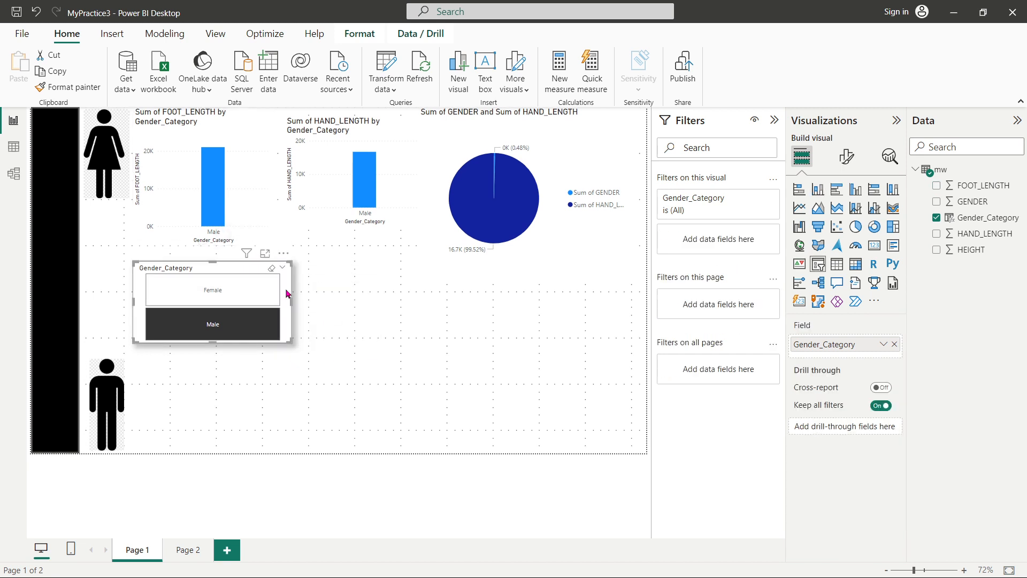
click(249, 299)
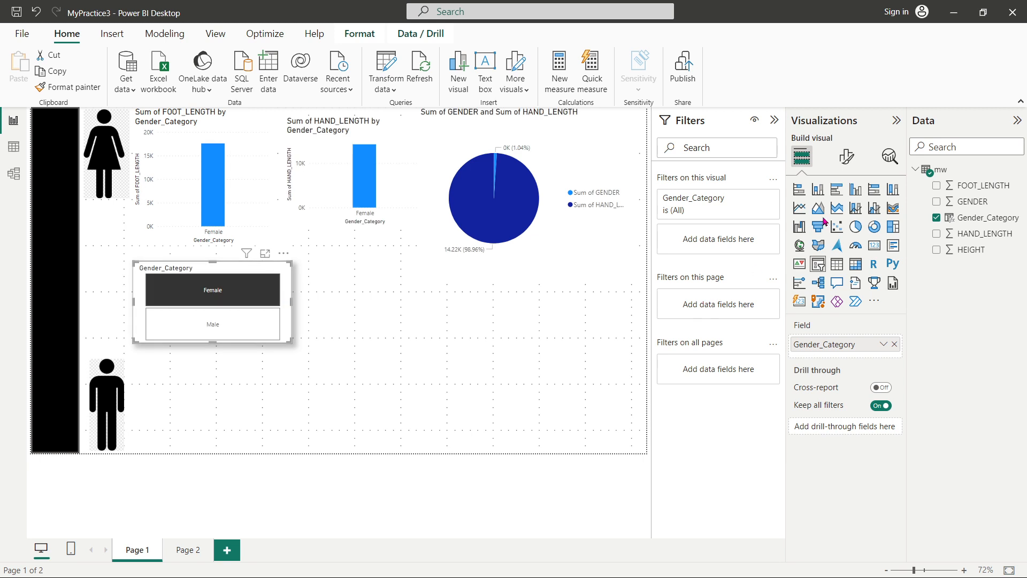
click(846, 158)
click(798, 248)
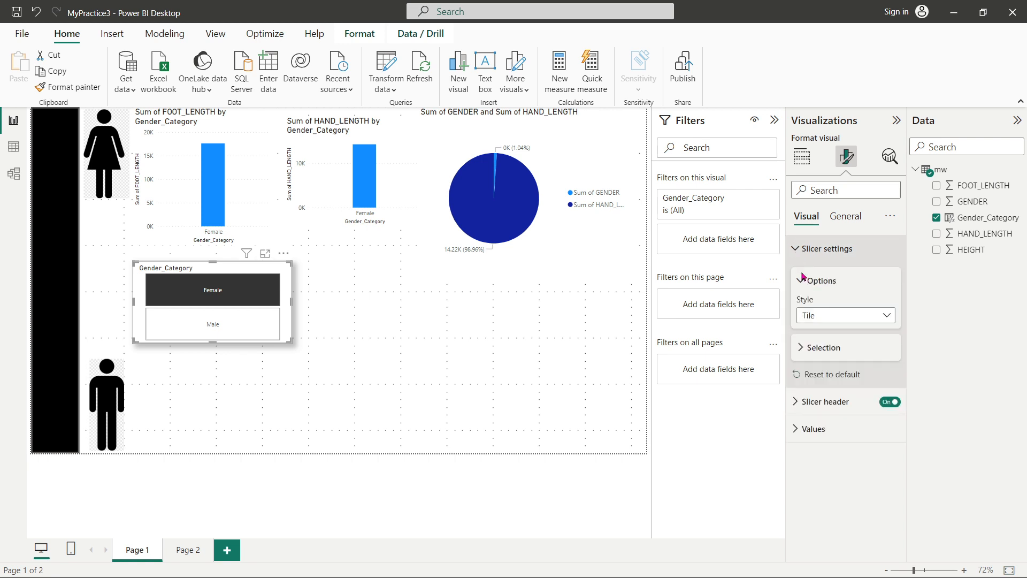
click(802, 349)
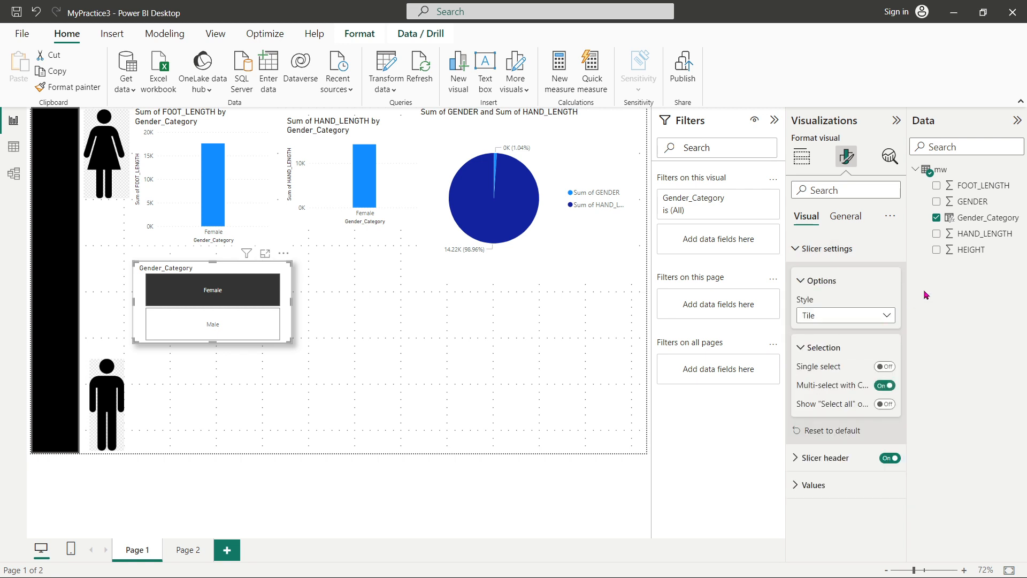
Step: Try Single select on the slicer by choosing Male and Female, and turn Single select off again
click(888, 368)
click(216, 324)
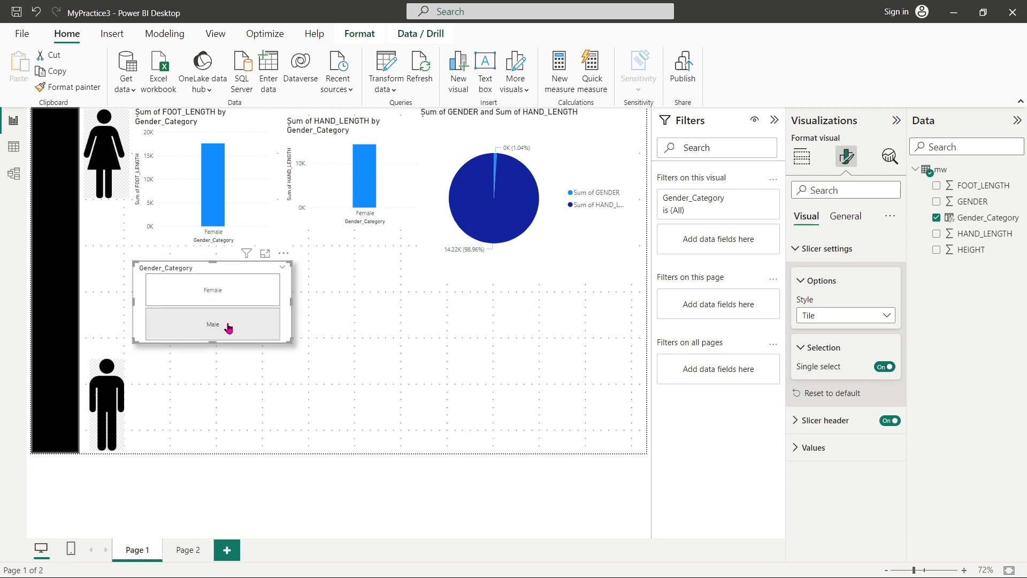
click(240, 296)
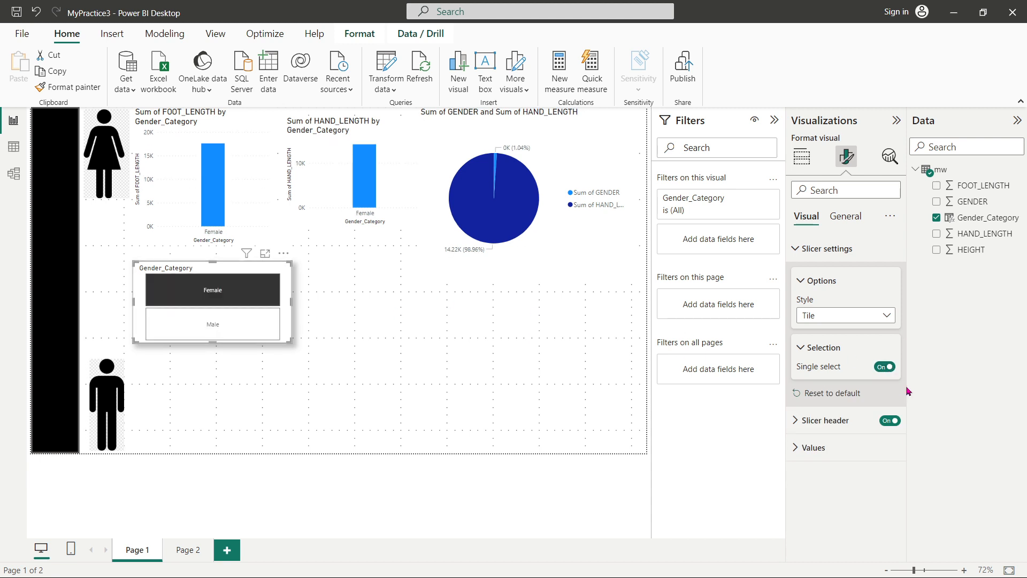
click(885, 367)
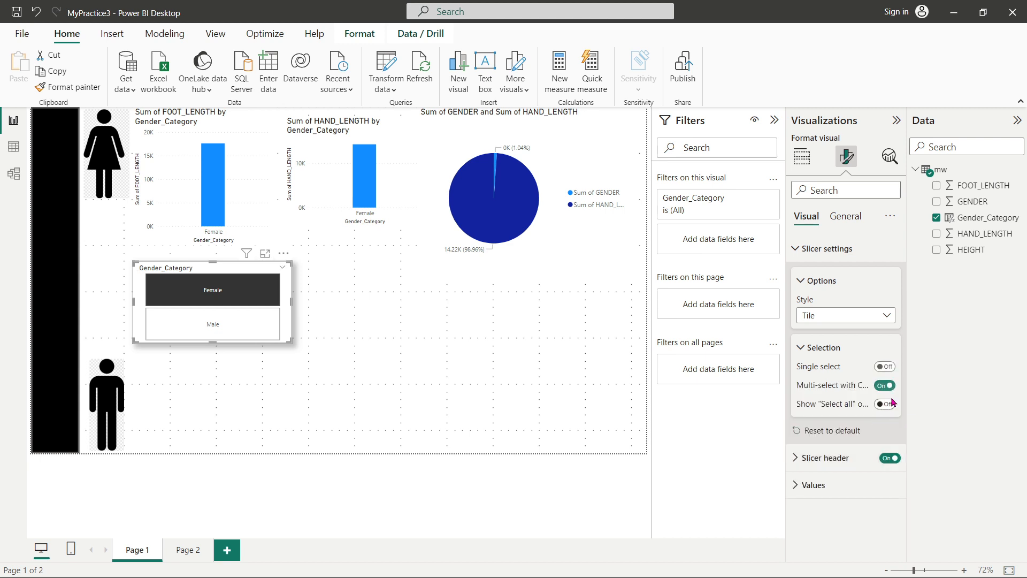
Step: Try the slicer's Female tile with the multi-select with CTRL option off, and turn that option back on
click(884, 385)
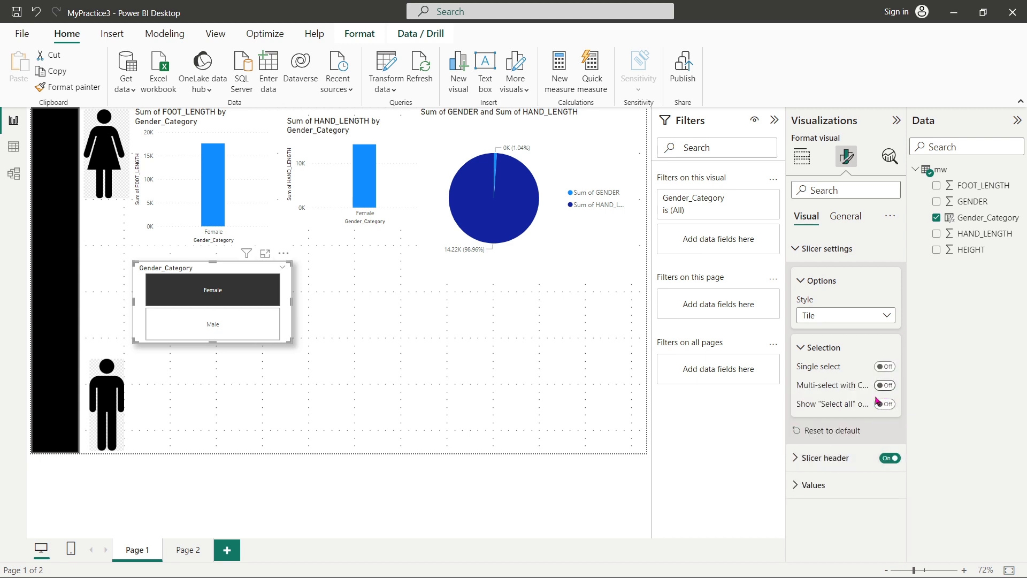
click(234, 298)
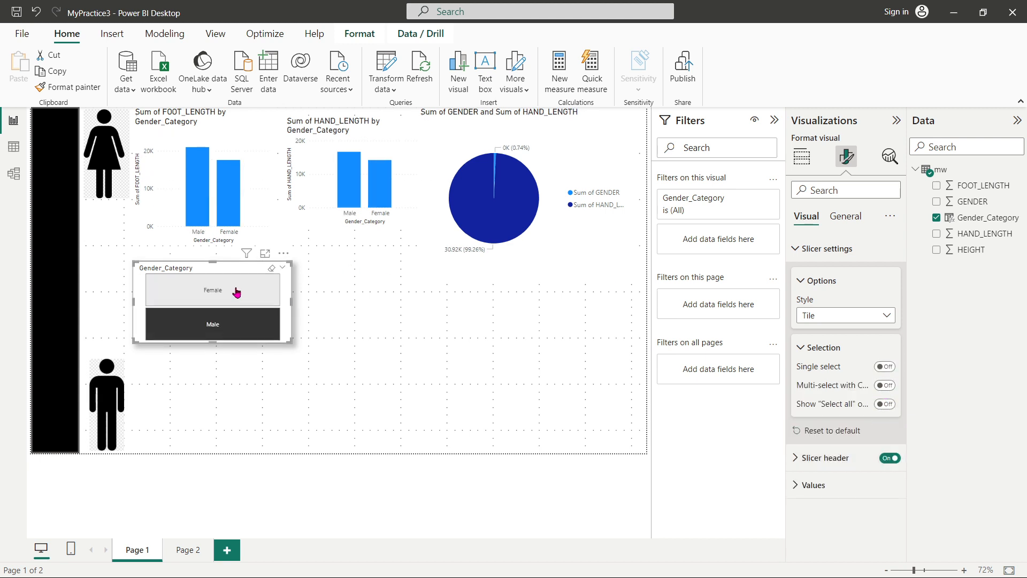
click(883, 385)
Step: Show the Select all option in the slicer, widen the slicer and select all gender categories
click(885, 405)
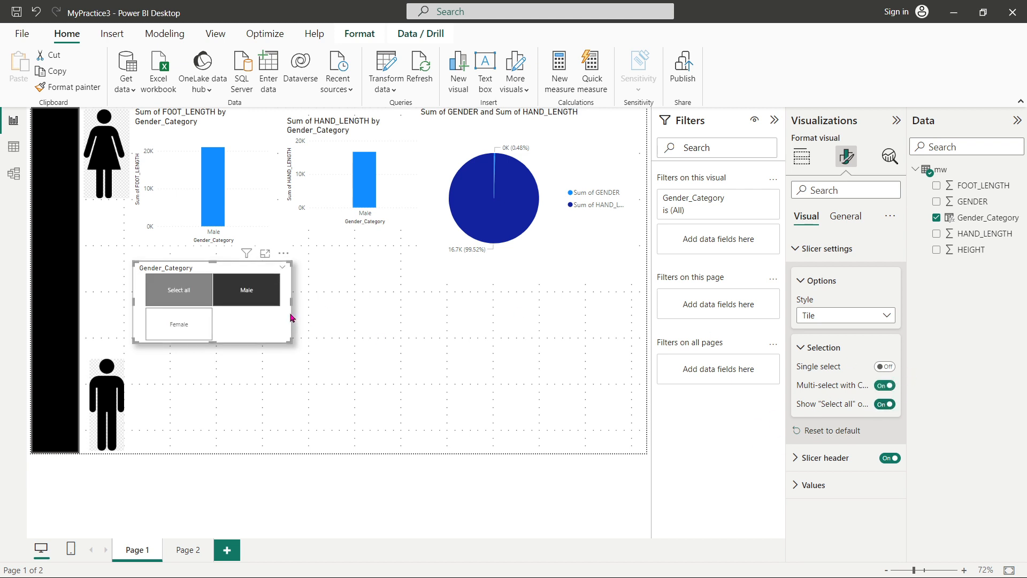
drag(291, 302, 384, 297)
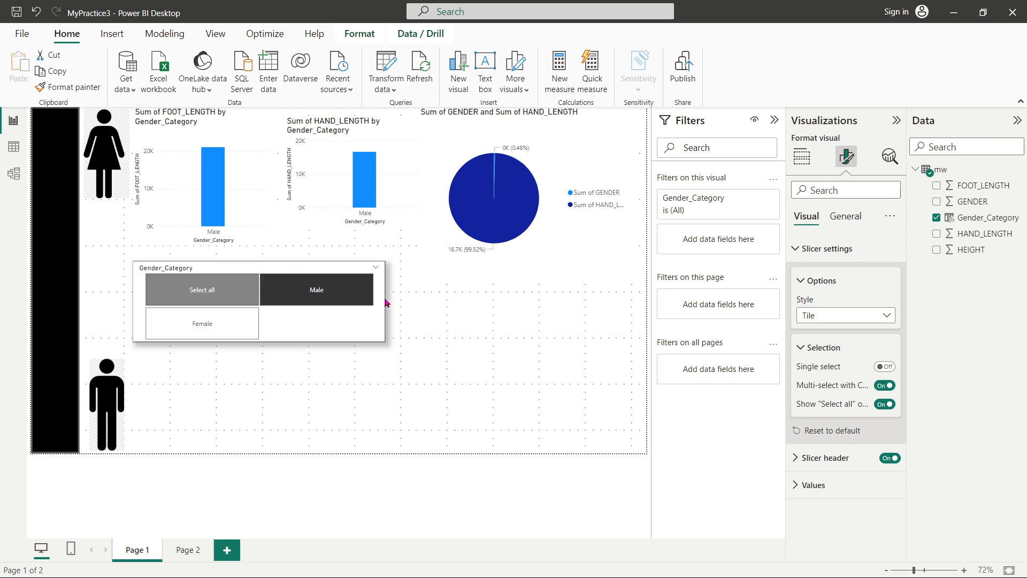
click(200, 296)
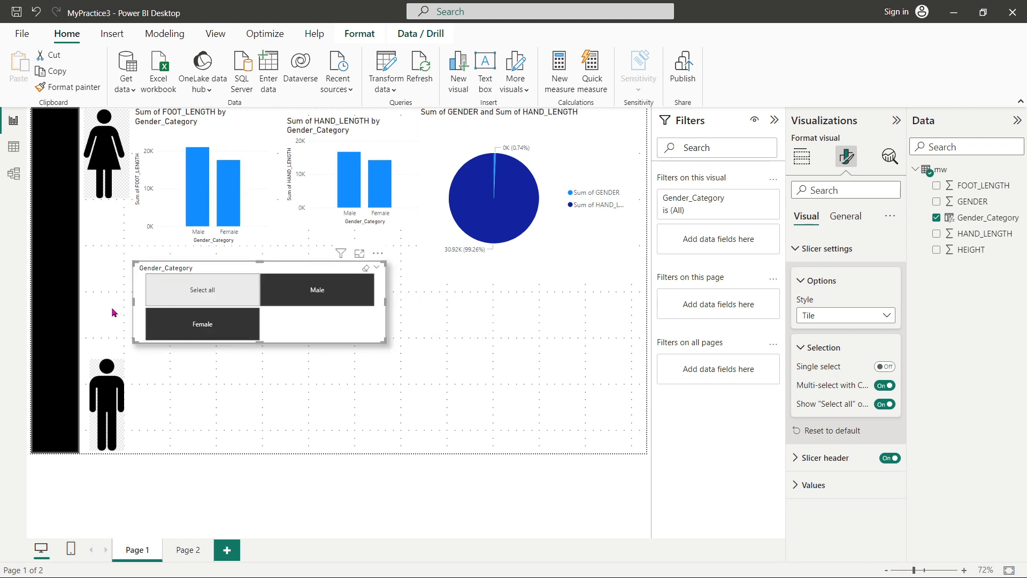
click(469, 313)
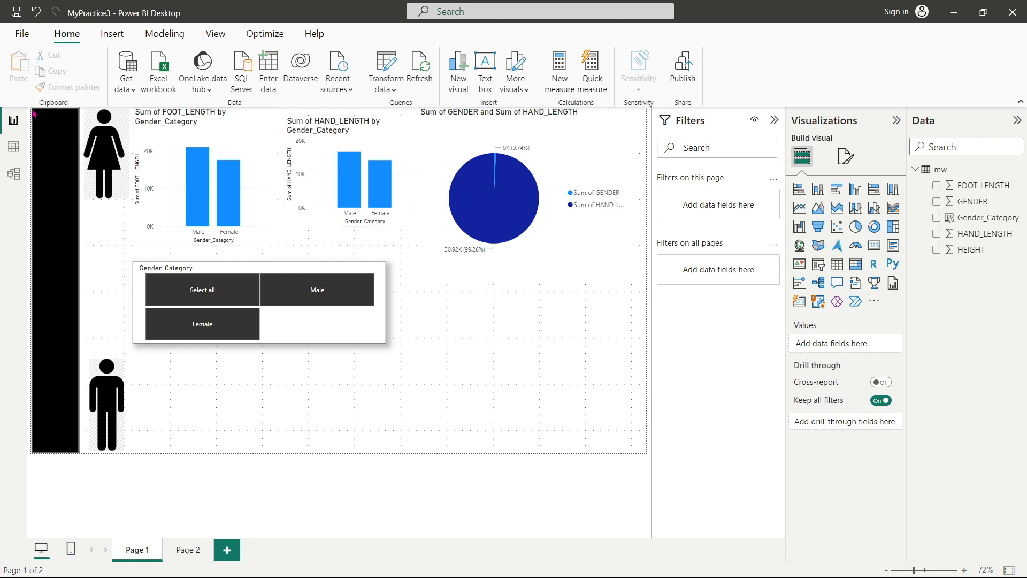
Step: Start importing data from an Excel workbook, browse to the DataSet folder on drive D and show all file types
click(126, 86)
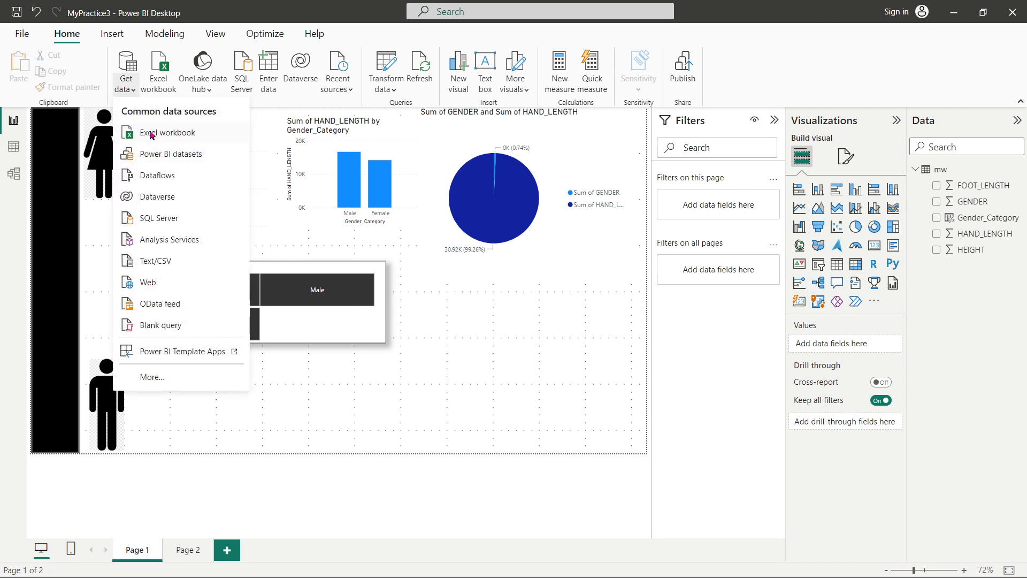
click(152, 135)
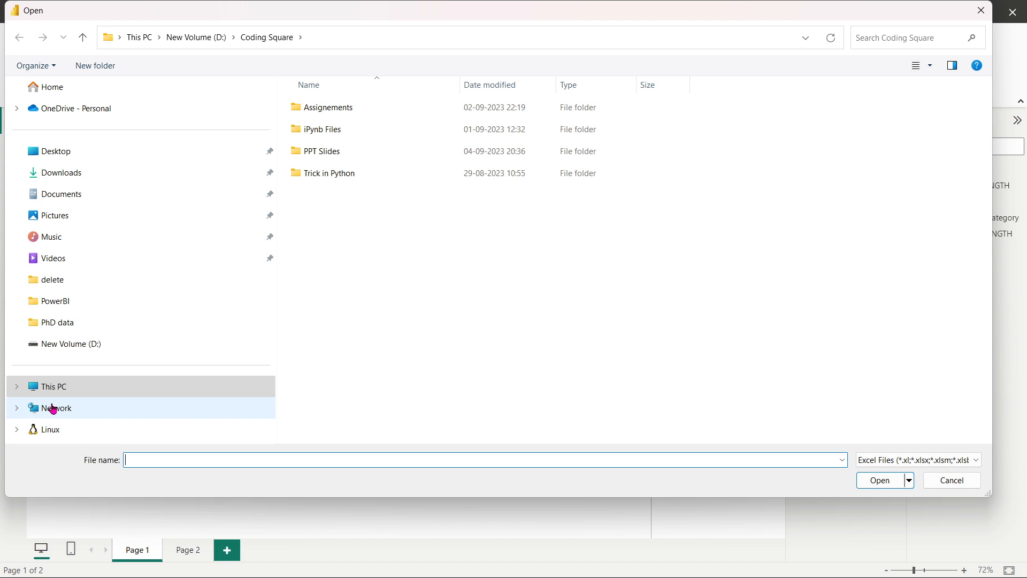
click(75, 346)
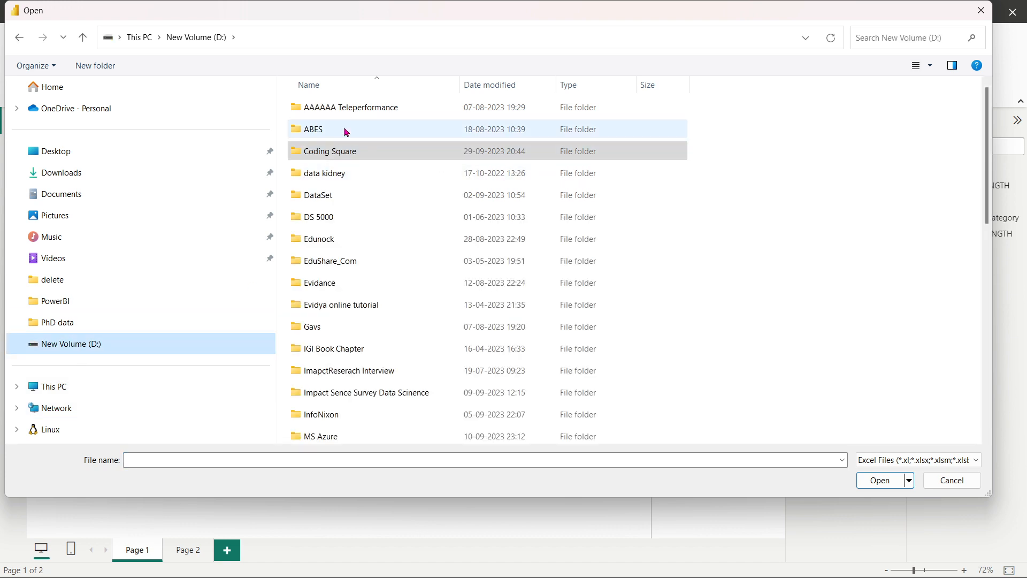
scroll(418, 315, down, 2)
scroll(323, 197, up, 2)
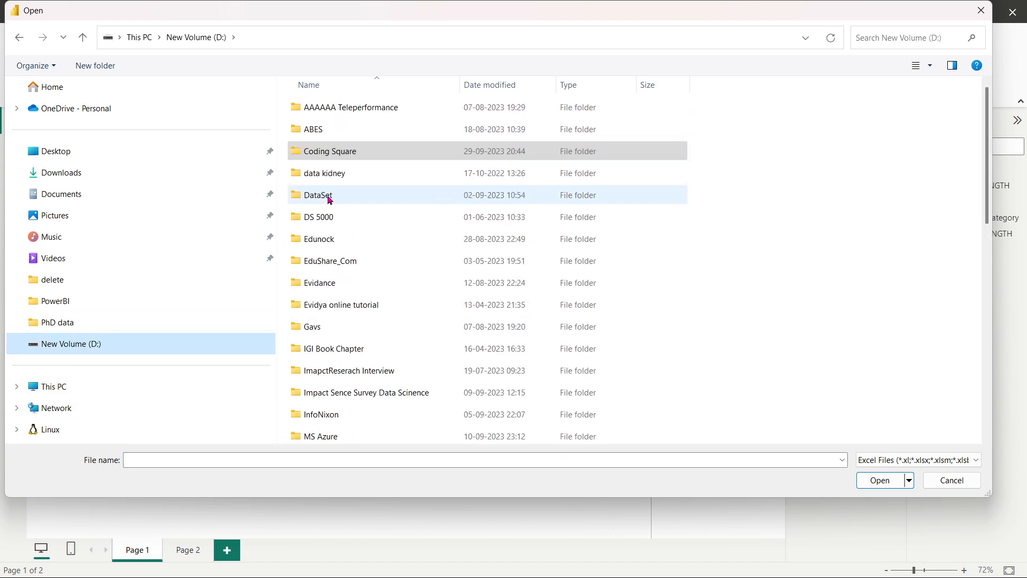
double_click(322, 203)
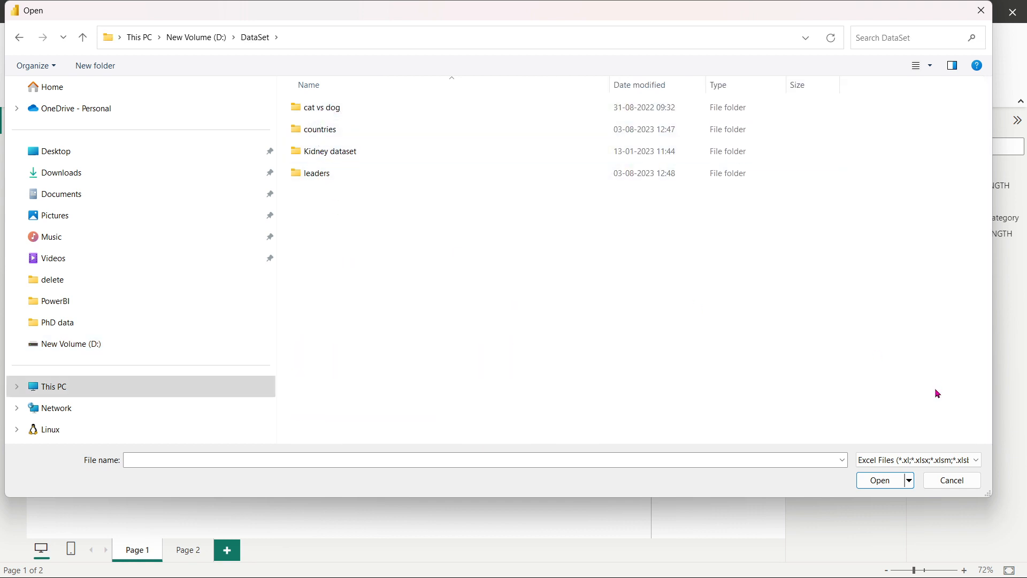
click(924, 465)
click(881, 488)
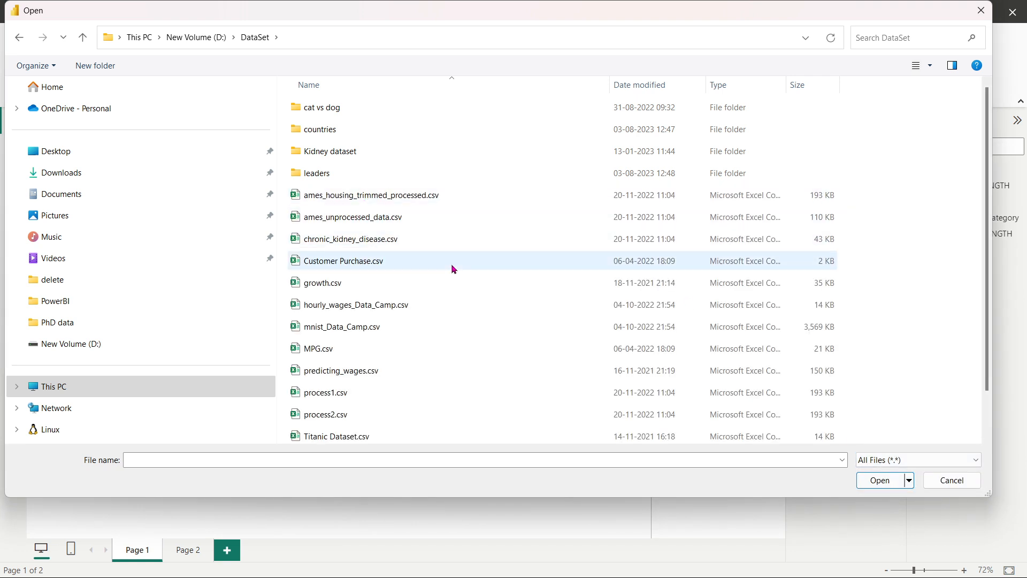
Step: Open Customer Purchase.csv from the DataSet folder and load its data into the report
scroll(451, 265, down, 1)
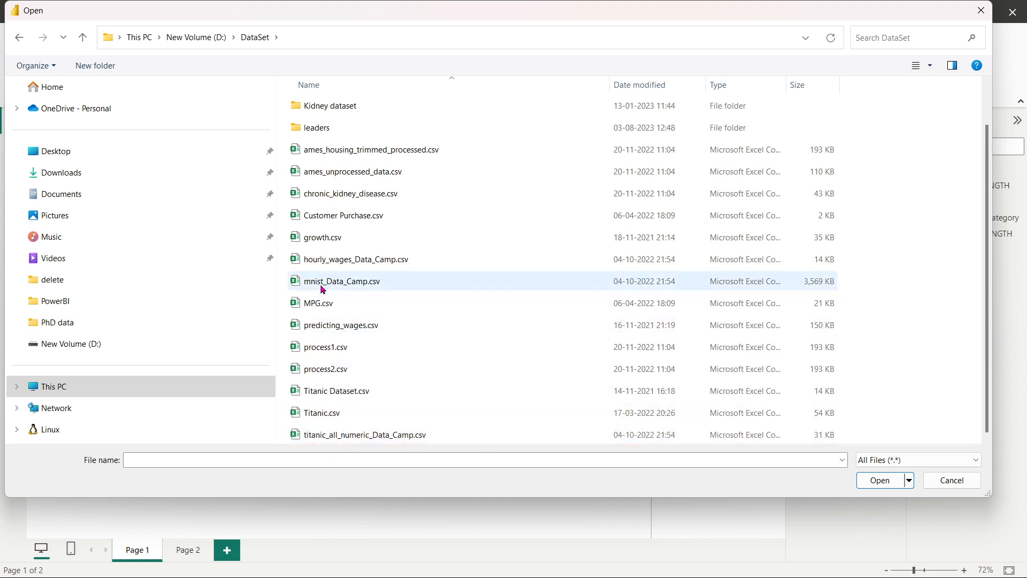
scroll(323, 289, up, 2)
click(332, 263)
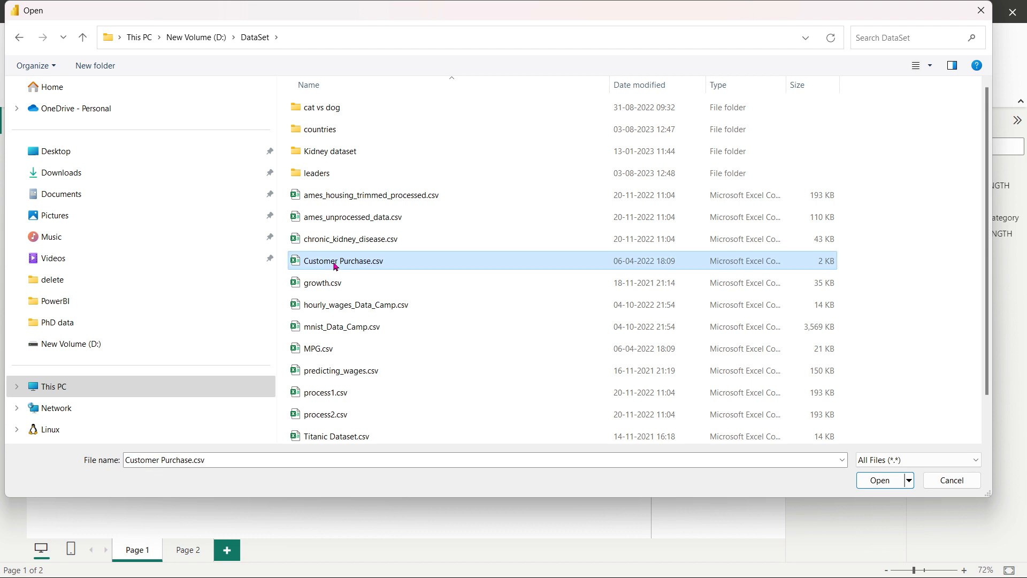
click(868, 480)
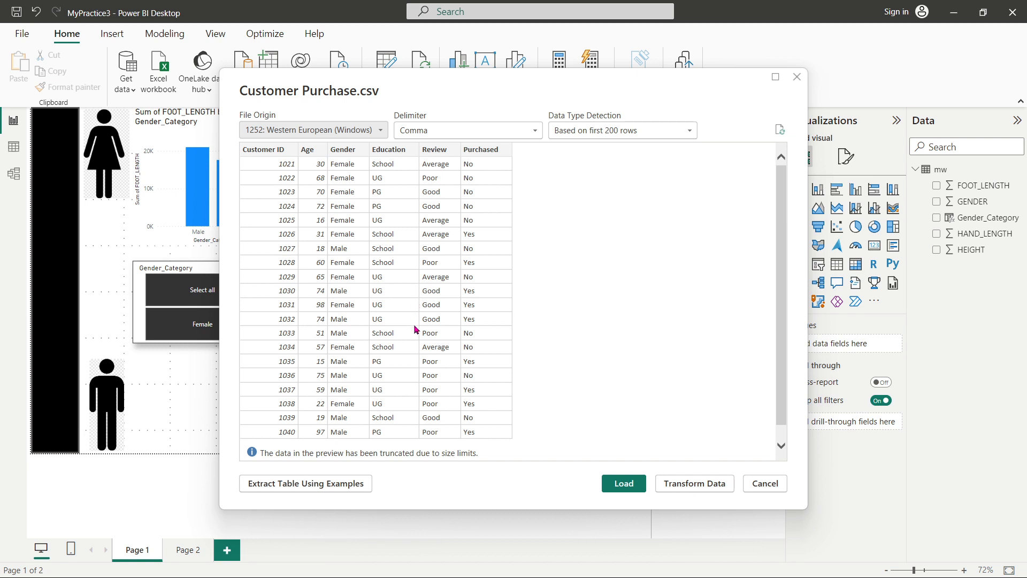
click(619, 485)
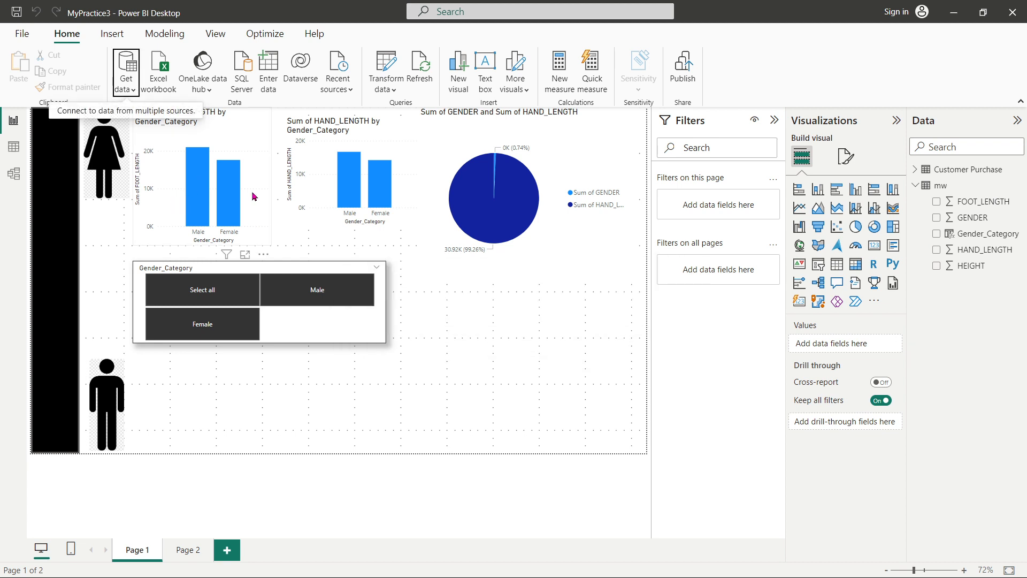
Step: Add the Gender and Age fields of the Customer Purchase table to the FOOT_LENGTH column chart
click(916, 169)
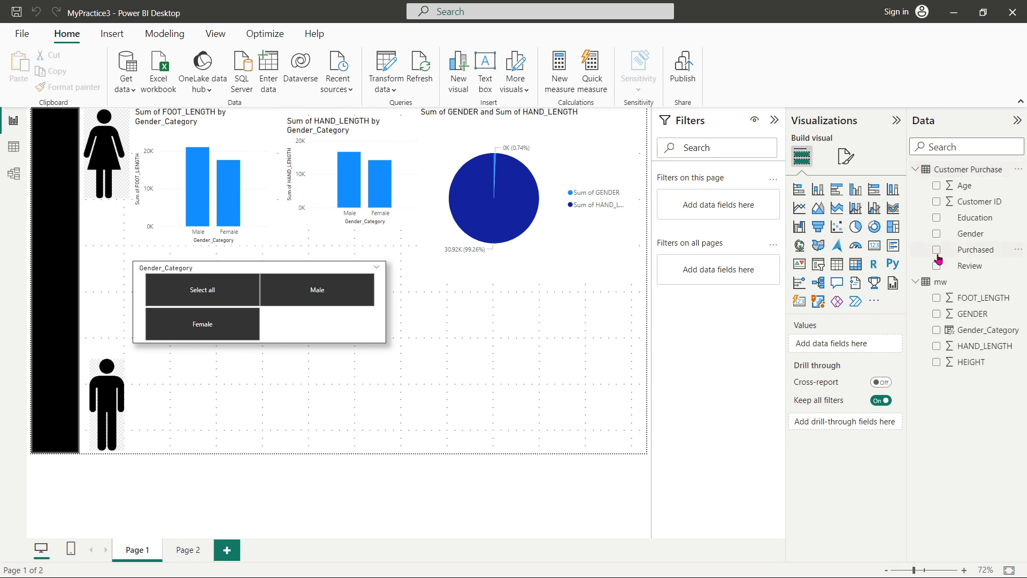
click(216, 155)
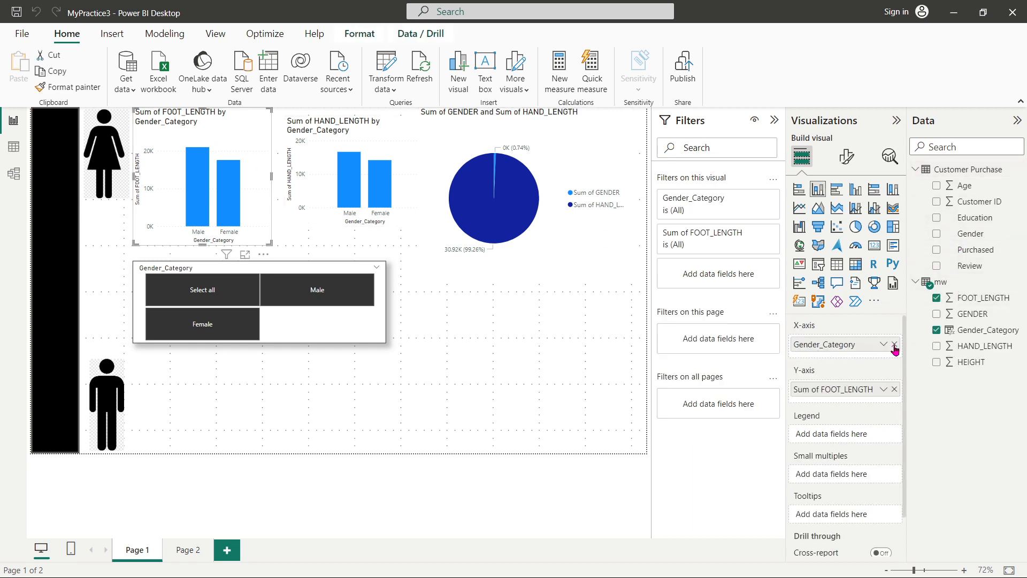
click(937, 237)
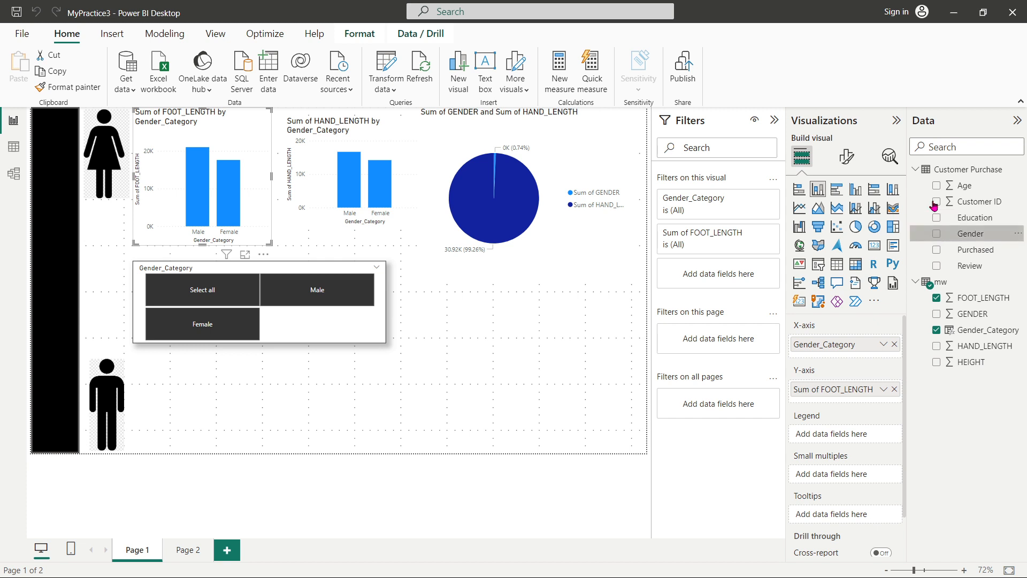
click(936, 186)
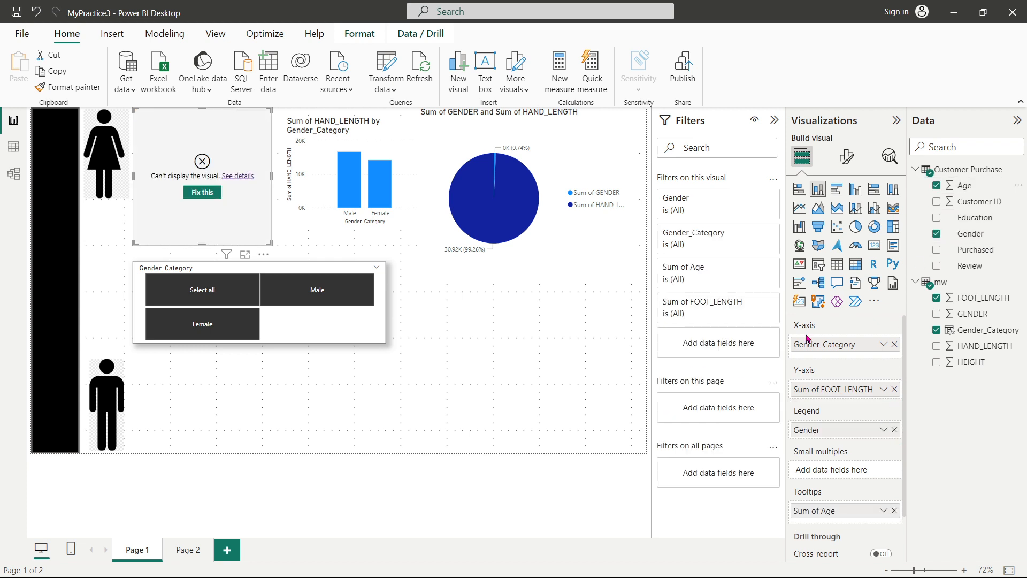
Step: Remove FOOT_LENGTH, Gender_Category and the Gender legend from the chart, and assign Gender to the X-axis and Sum of Age to the Y-axis
click(894, 389)
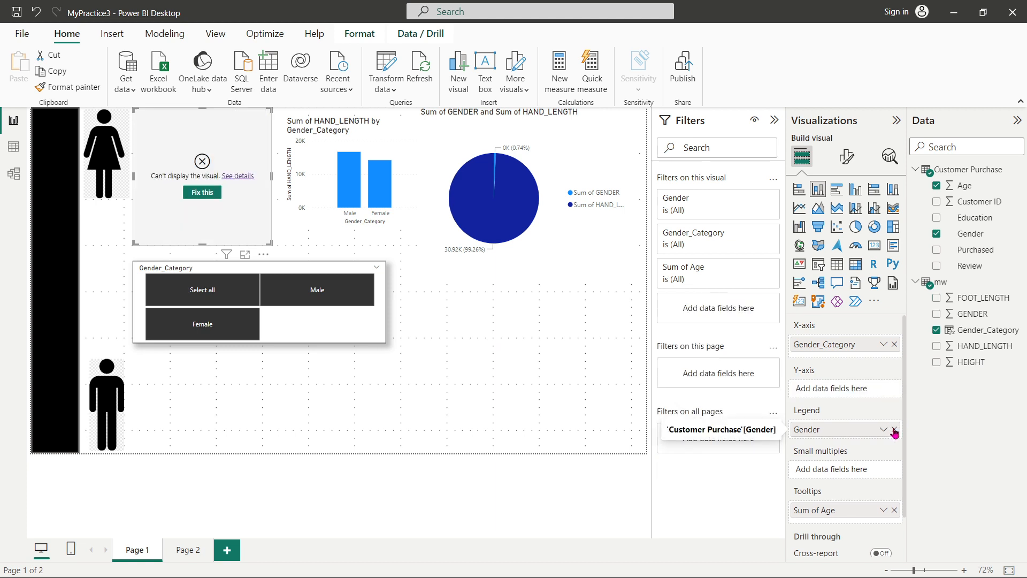
click(894, 429)
click(894, 344)
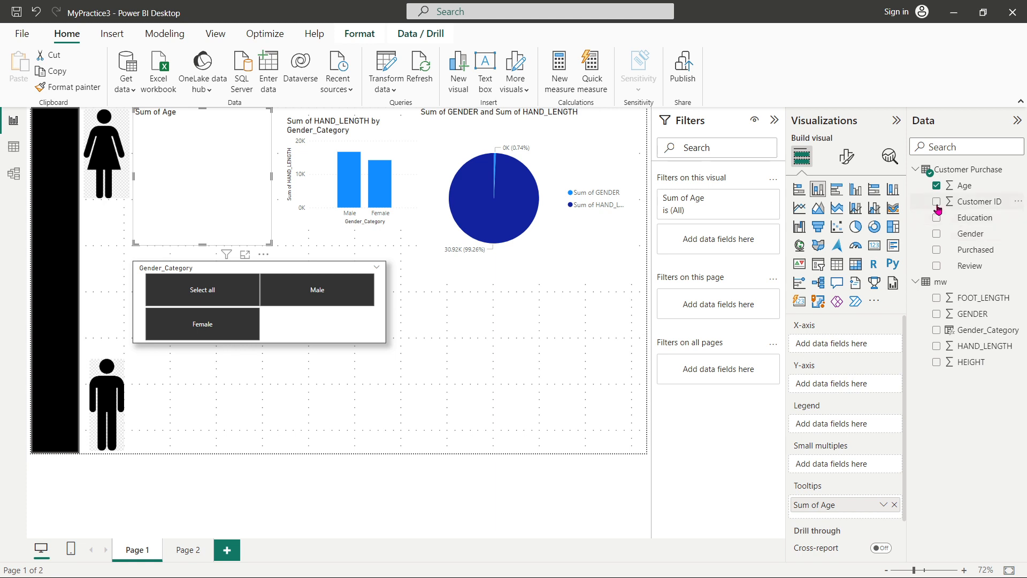
click(937, 234)
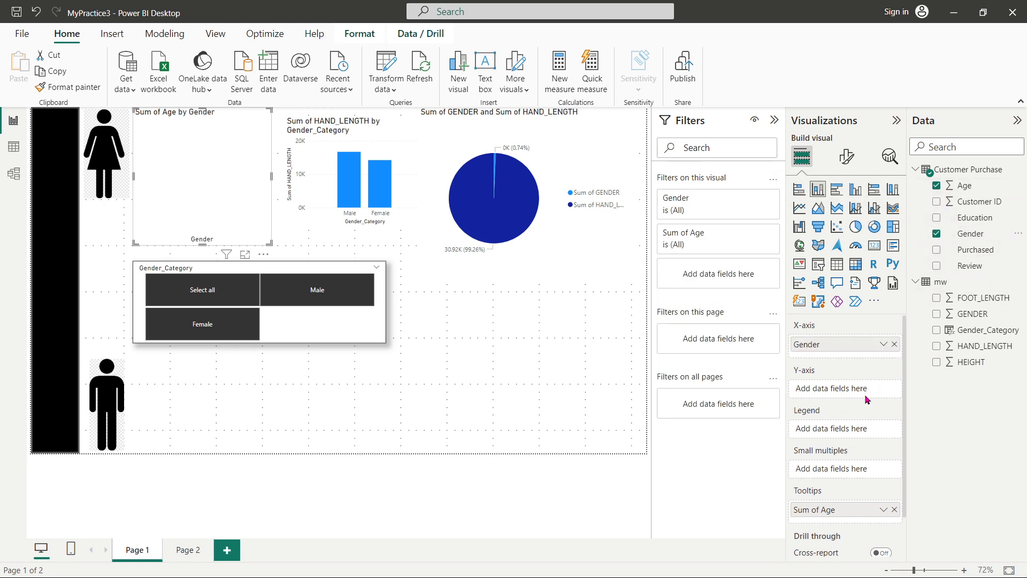
drag(844, 512, 851, 399)
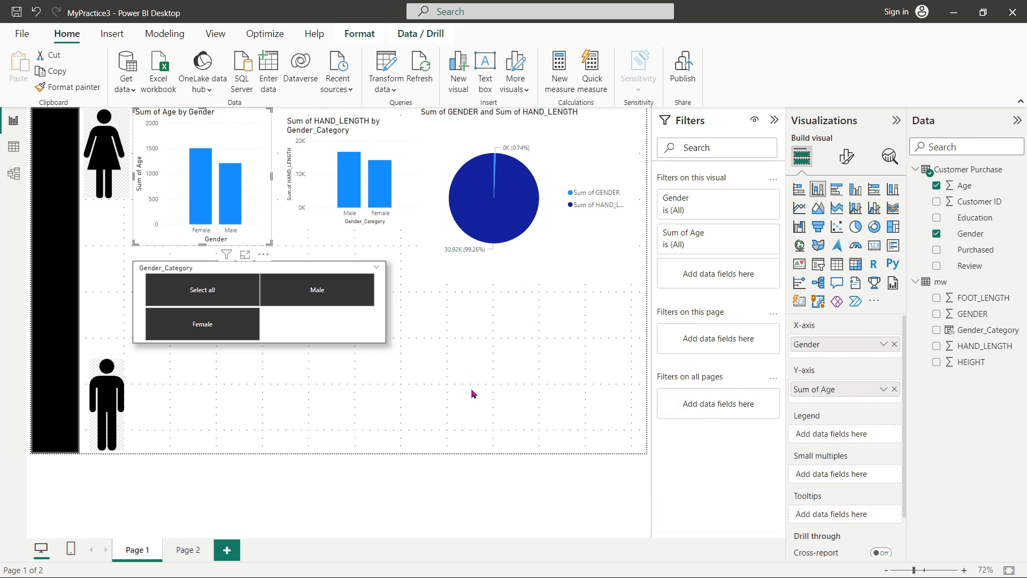
Step: Add the Gender and Education fields of the Customer Purchase table to the HAND_LENGTH column chart and enlarge the chart slightly
click(383, 140)
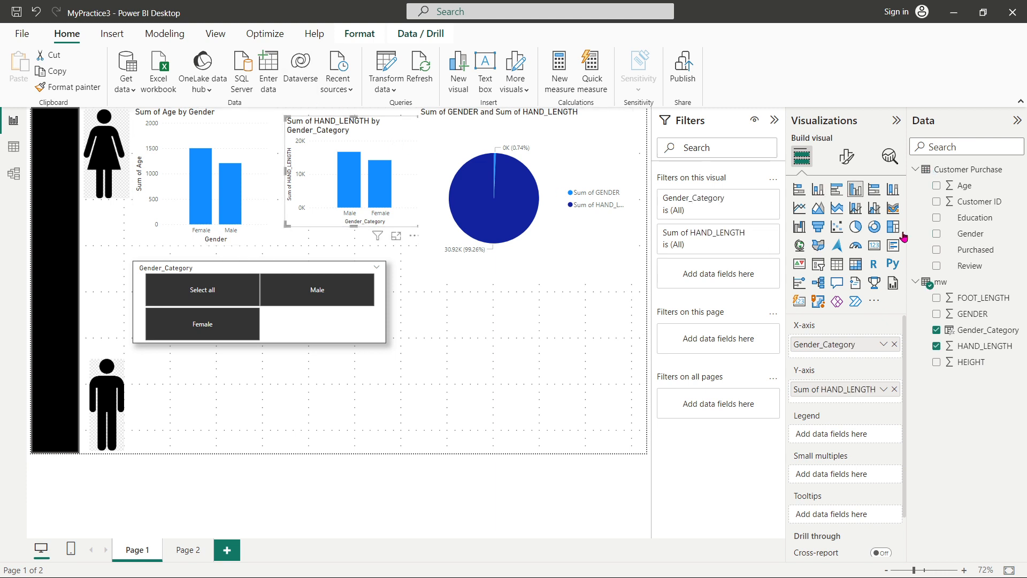
click(937, 234)
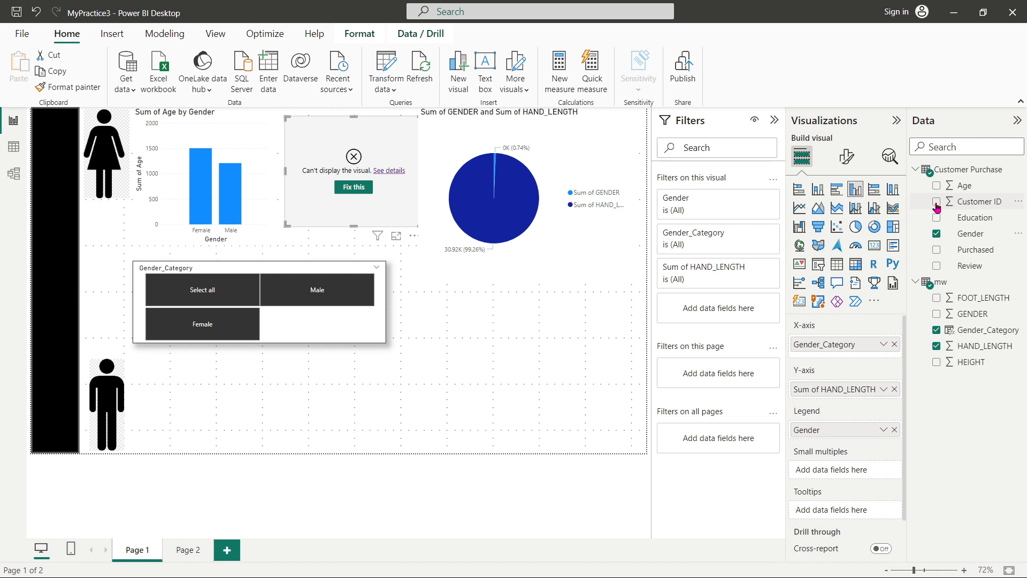
click(936, 202)
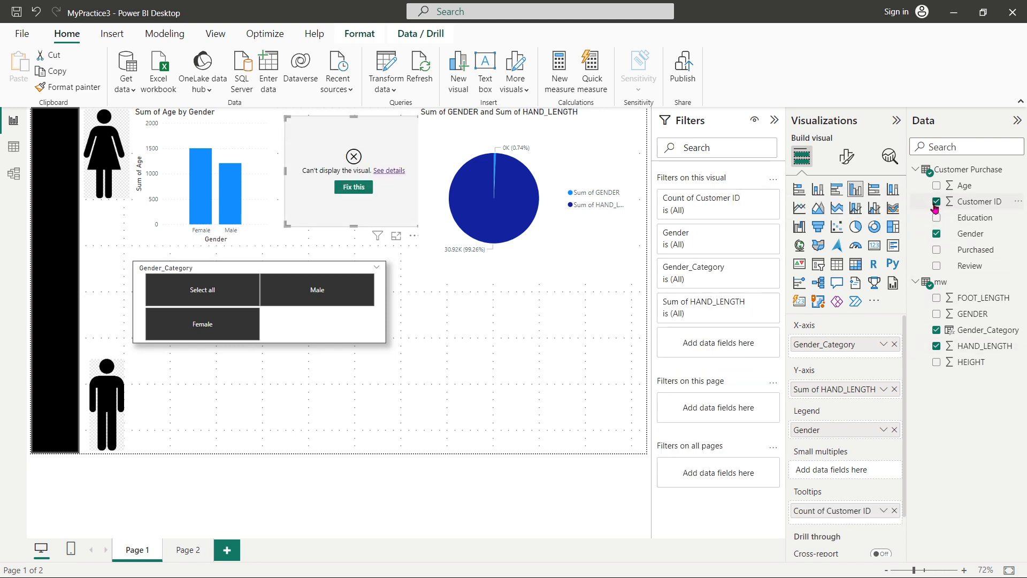
click(936, 202)
click(936, 233)
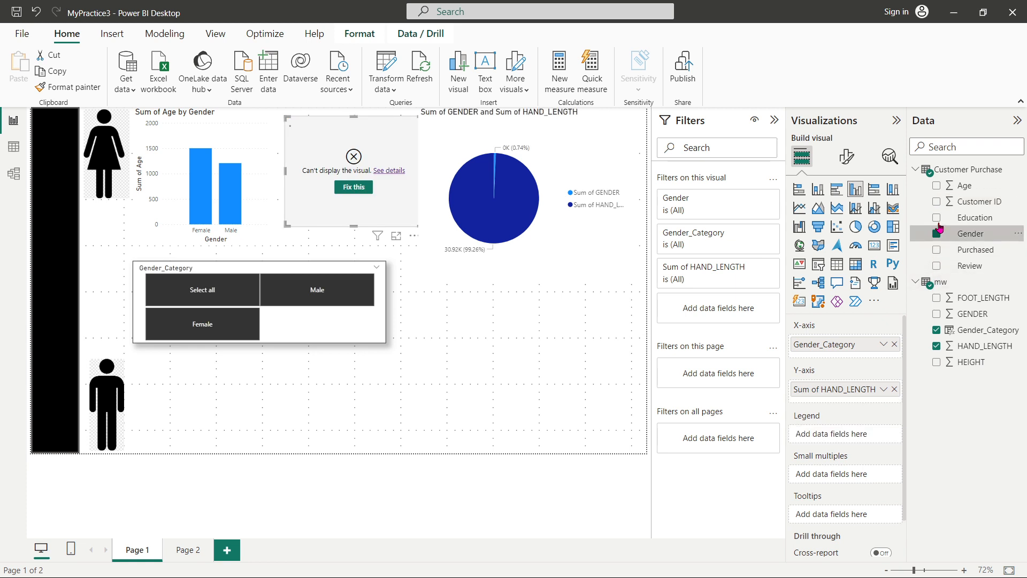
click(936, 233)
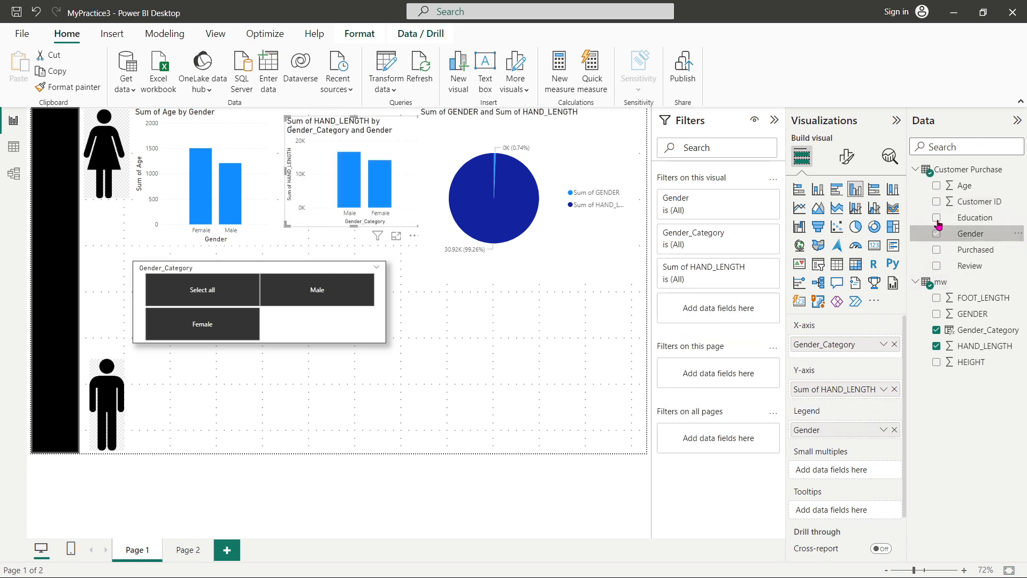
click(936, 217)
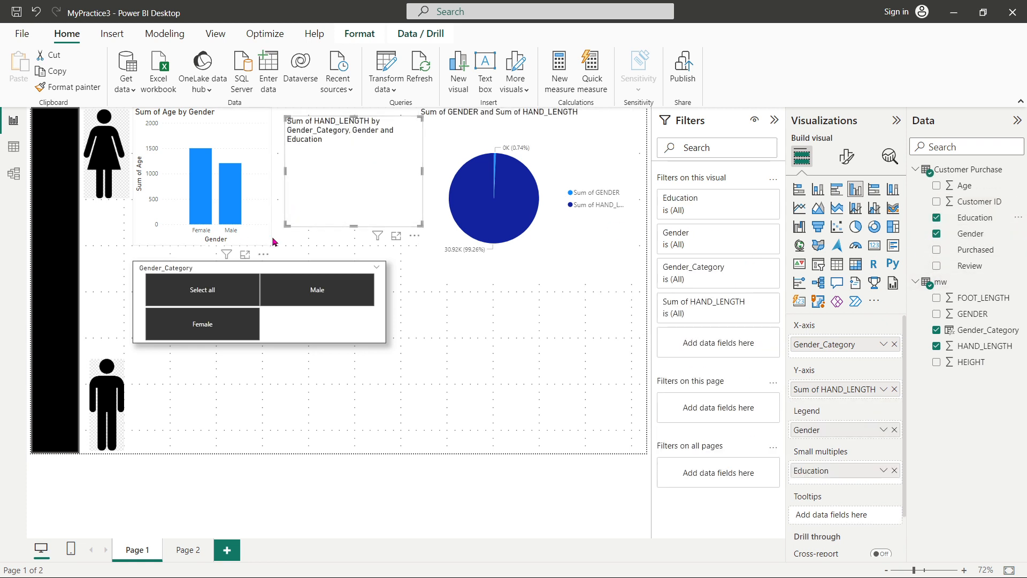
drag(288, 221, 265, 231)
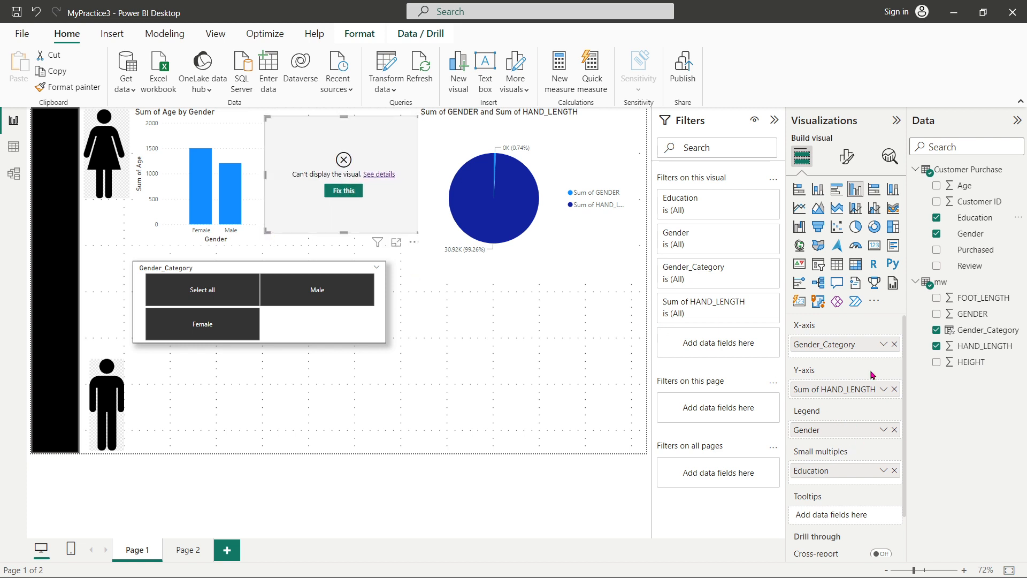
Step: Replace the chart's mw fields with Gender on the X-axis and Count of Education on the Y-axis, and highlight its Male bar
click(895, 344)
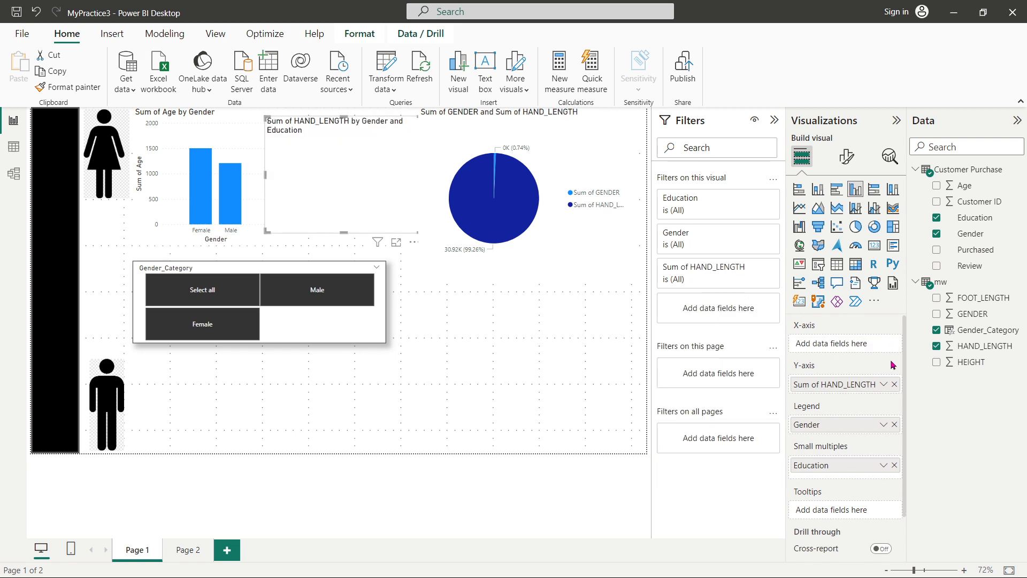
drag(863, 418, 848, 338)
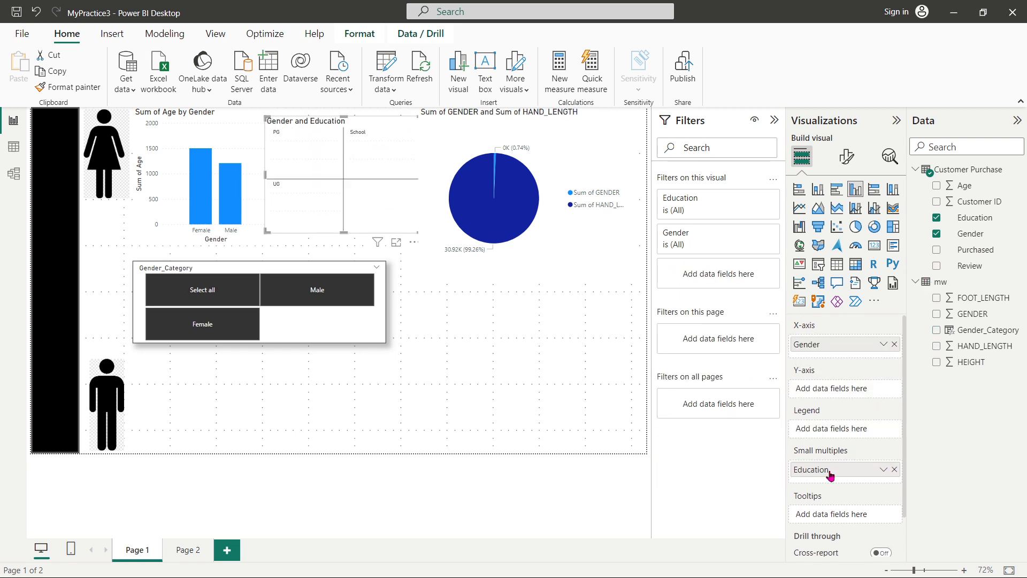
drag(830, 470, 828, 395)
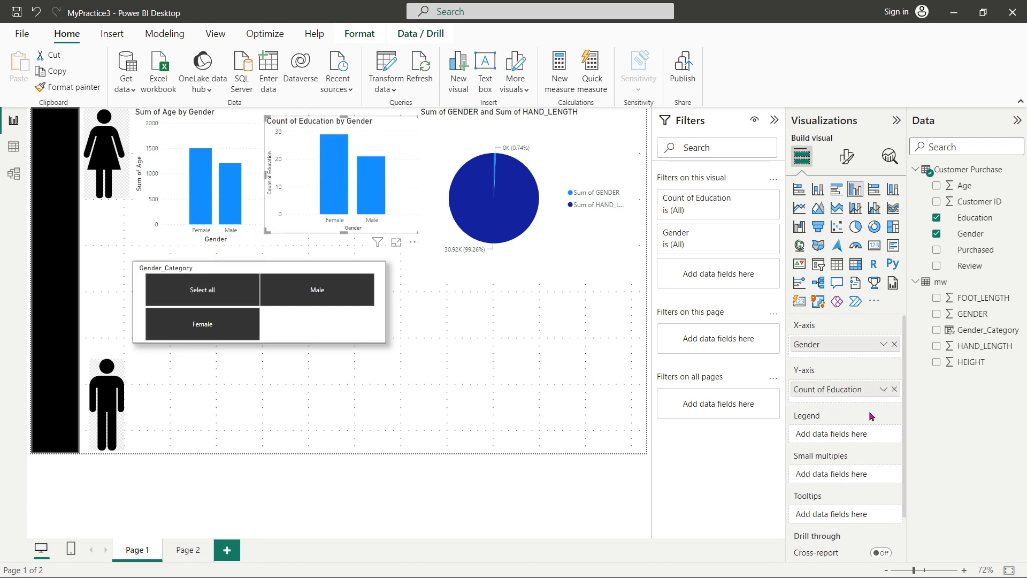
click(375, 176)
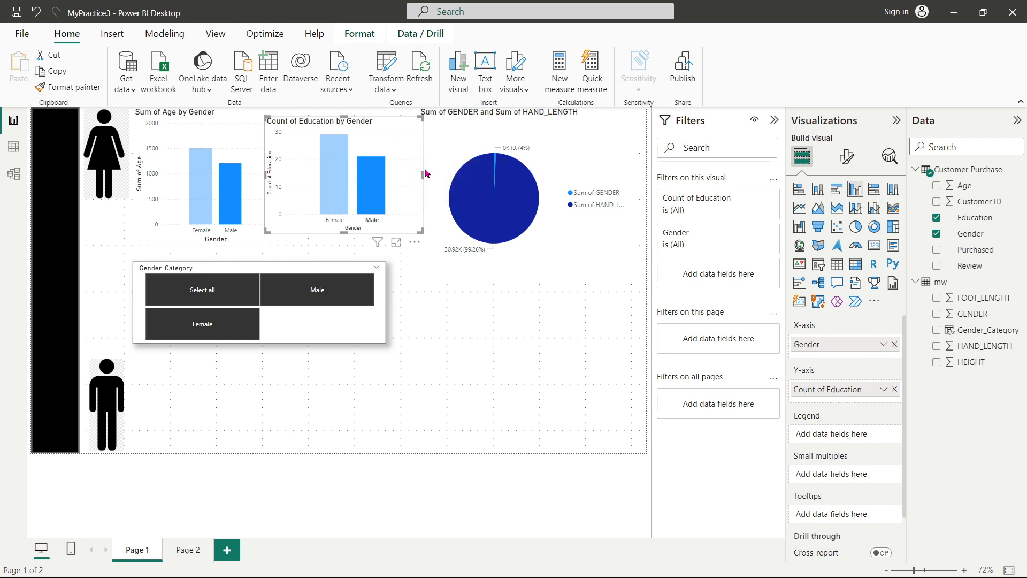
Step: Replace the pie chart's GENDER and HAND_LENGTH sums with Education as the legend and Count of Gender as the values
click(553, 162)
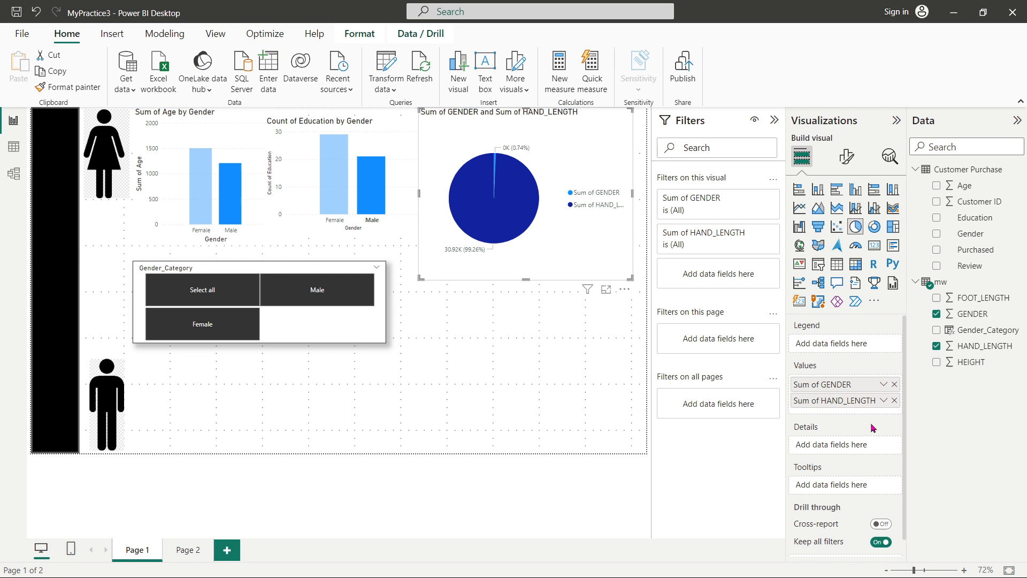
click(894, 384)
click(895, 384)
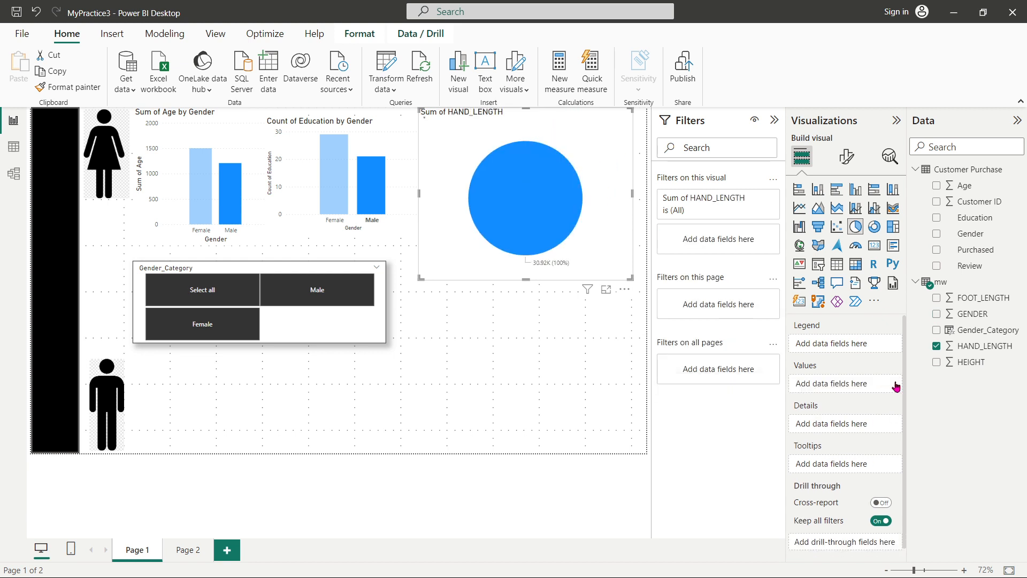
click(936, 217)
click(936, 233)
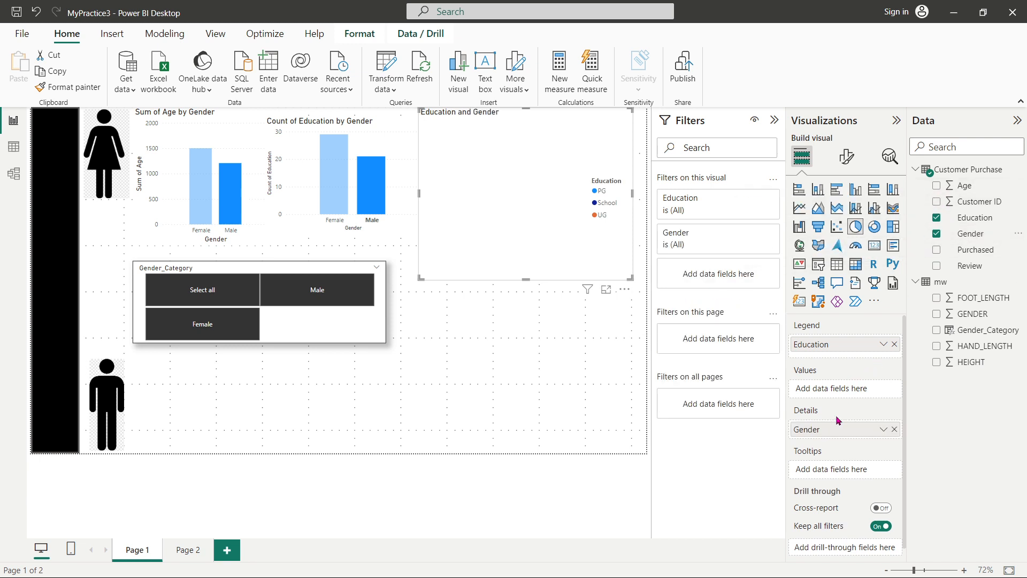
drag(836, 433, 838, 394)
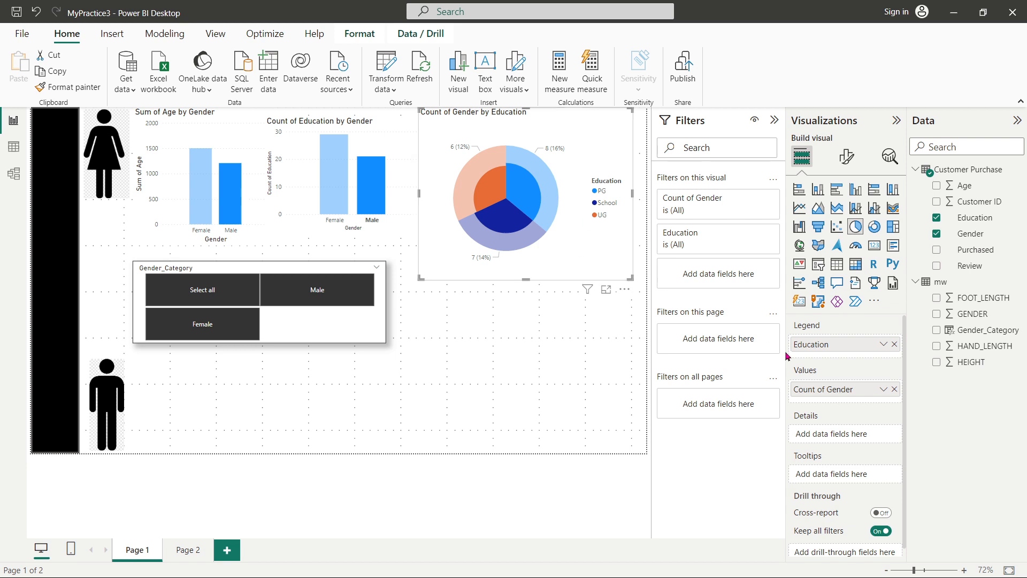
Step: Add Sum of Age to the pie chart's values and move Gender to its details
click(936, 186)
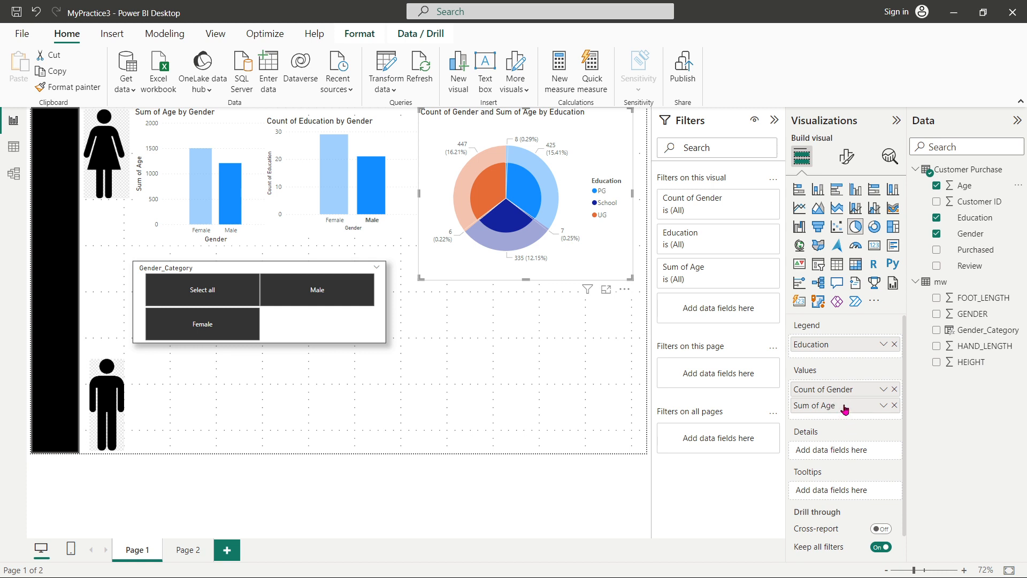
drag(843, 390, 843, 458)
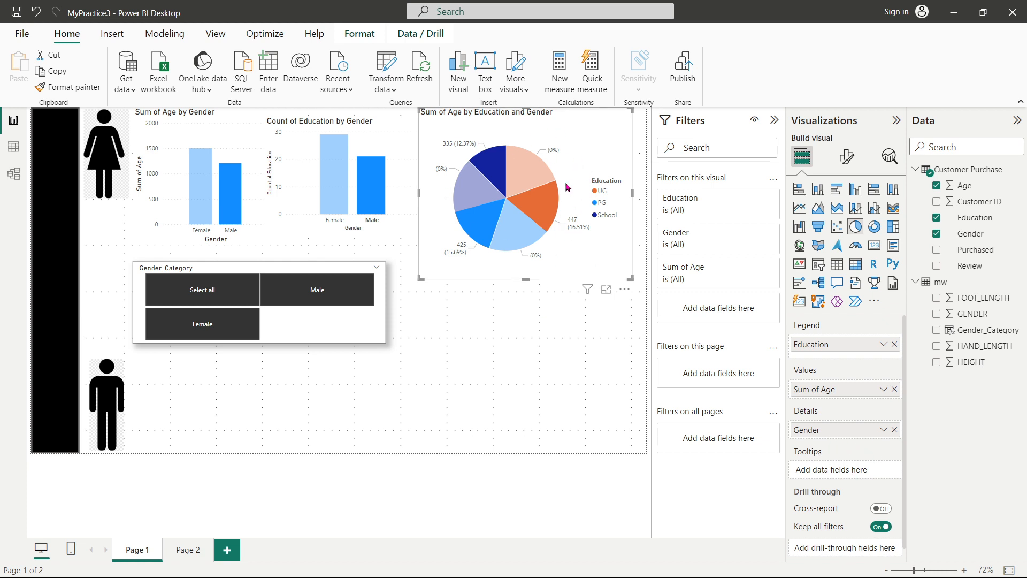
click(641, 320)
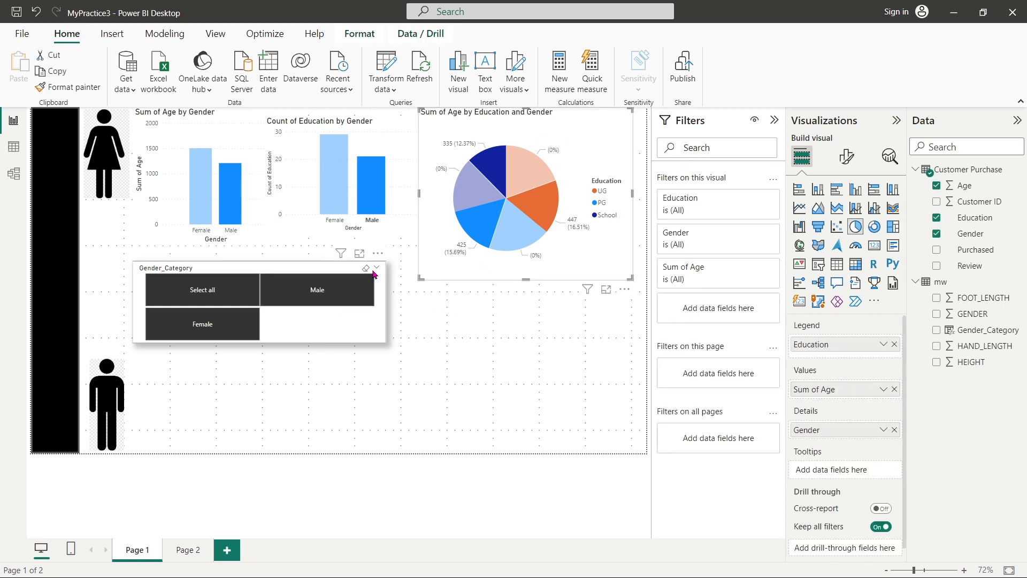
Step: Replace the slicer's Gender_Category field with Gender from the Customer Purchase table
click(345, 331)
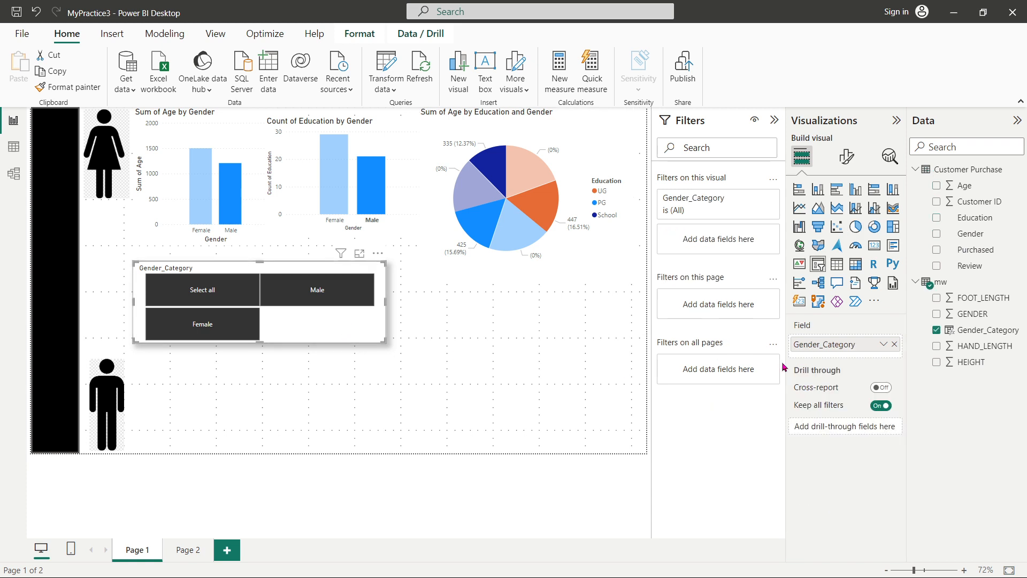
click(893, 344)
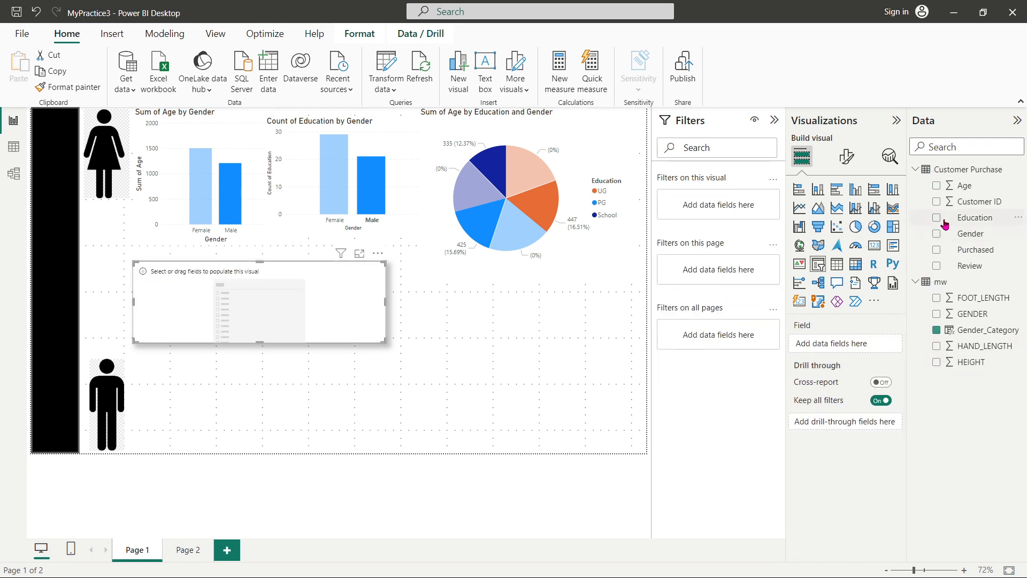
click(936, 234)
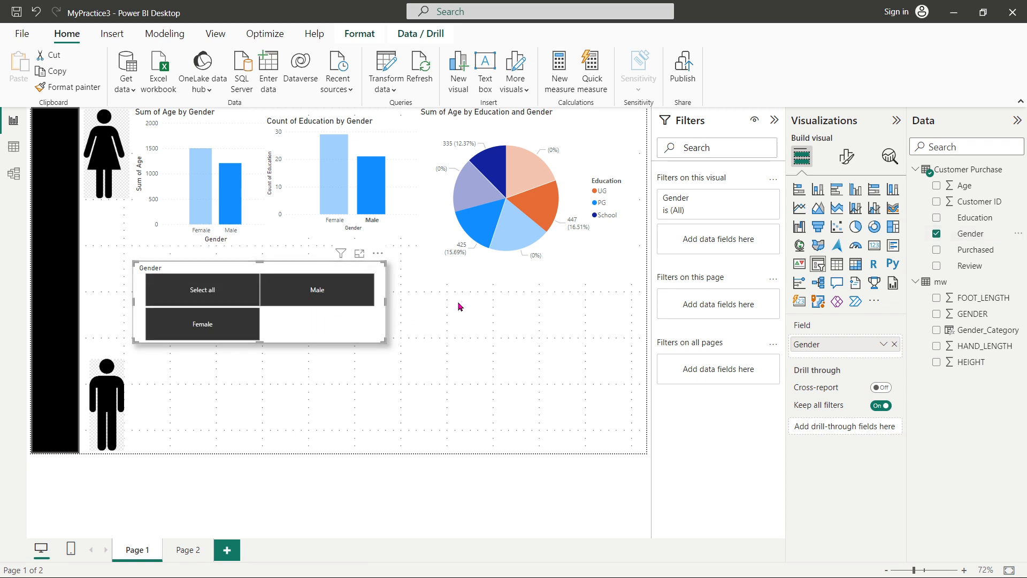
Step: Turn off the Gender slicer's "Select all" option and narrow the slicer to the width of the Sum of Age by Gender chart
click(352, 328)
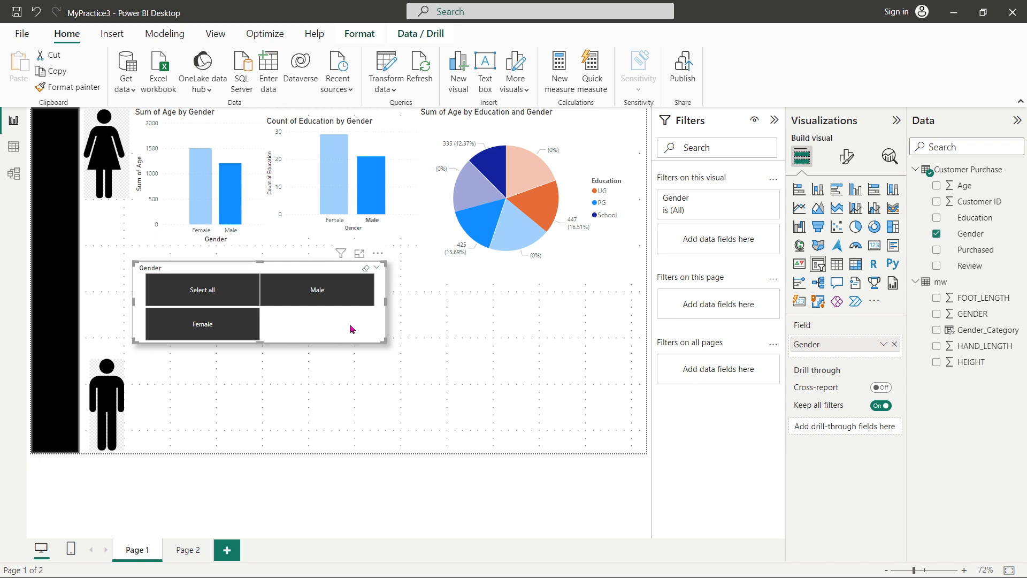
click(848, 158)
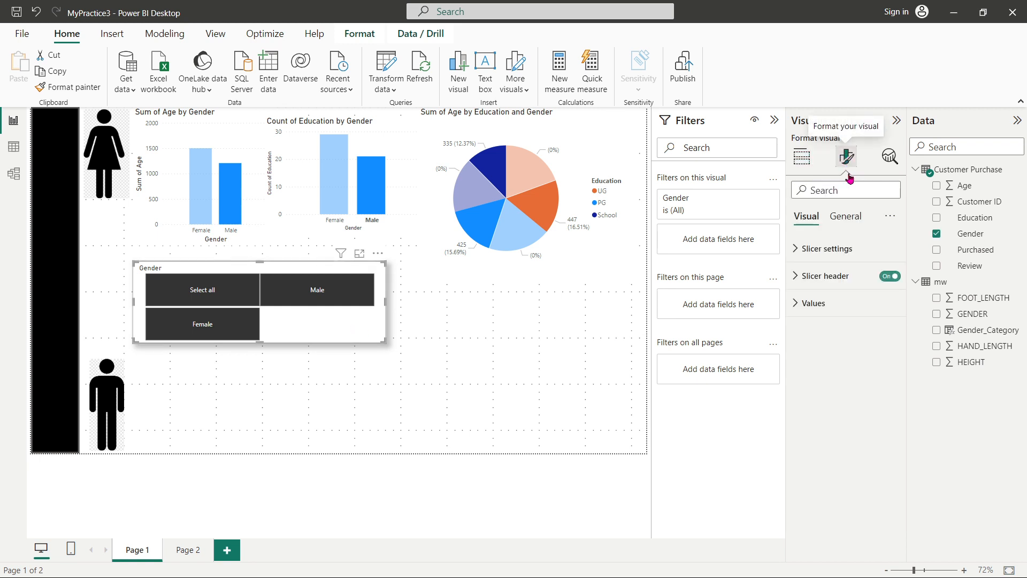
click(797, 249)
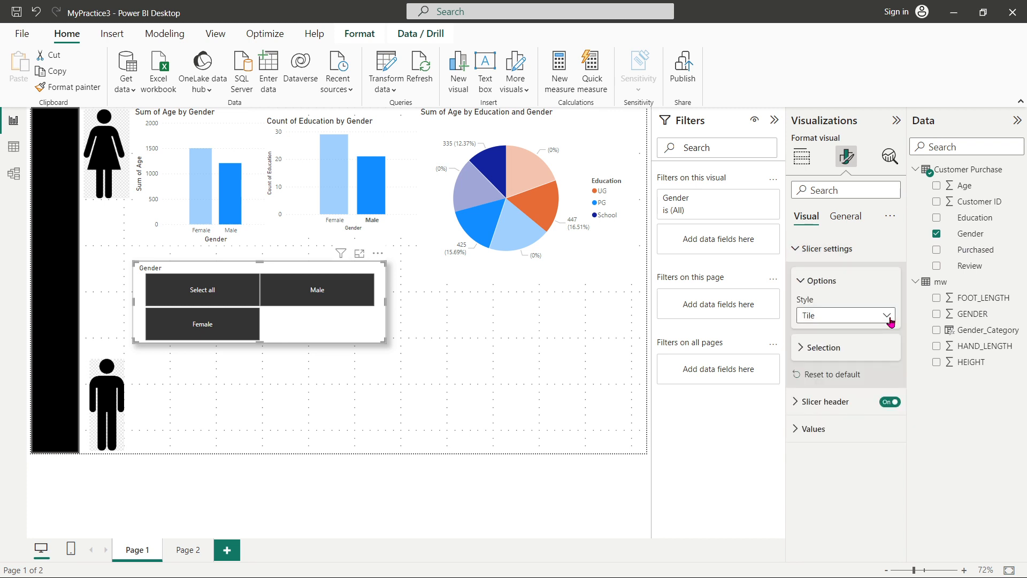
click(802, 350)
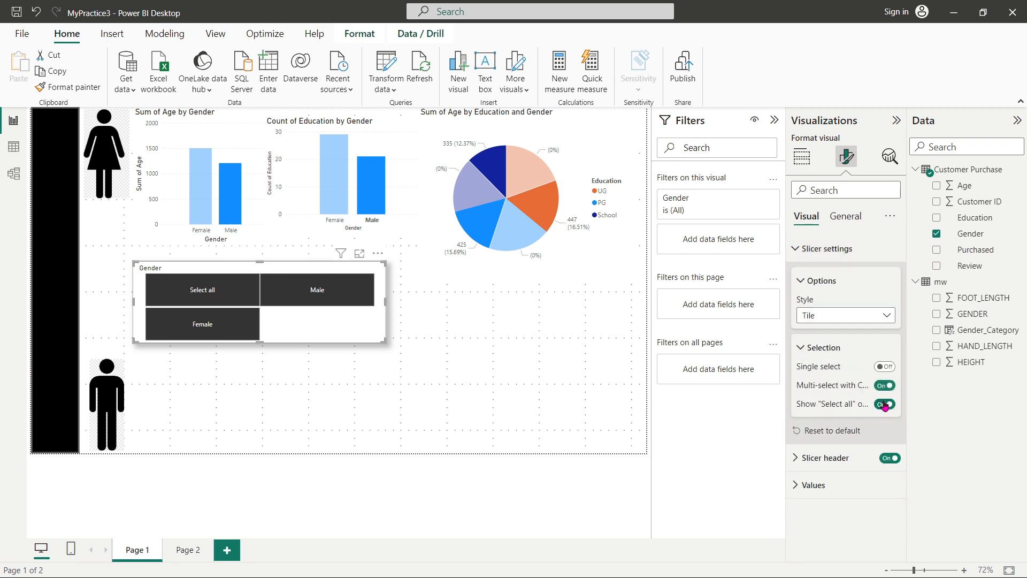
click(884, 403)
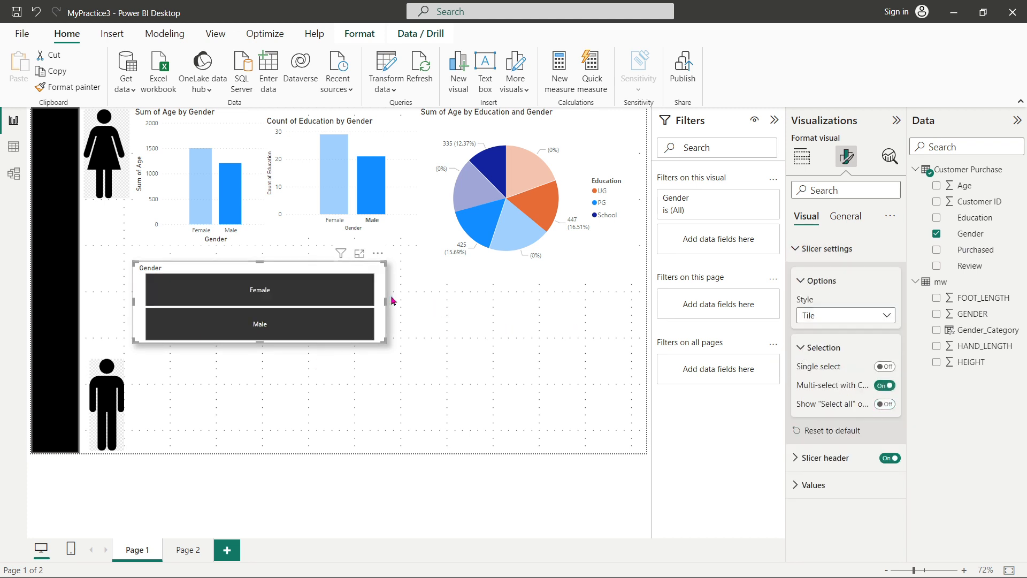
drag(386, 301, 278, 304)
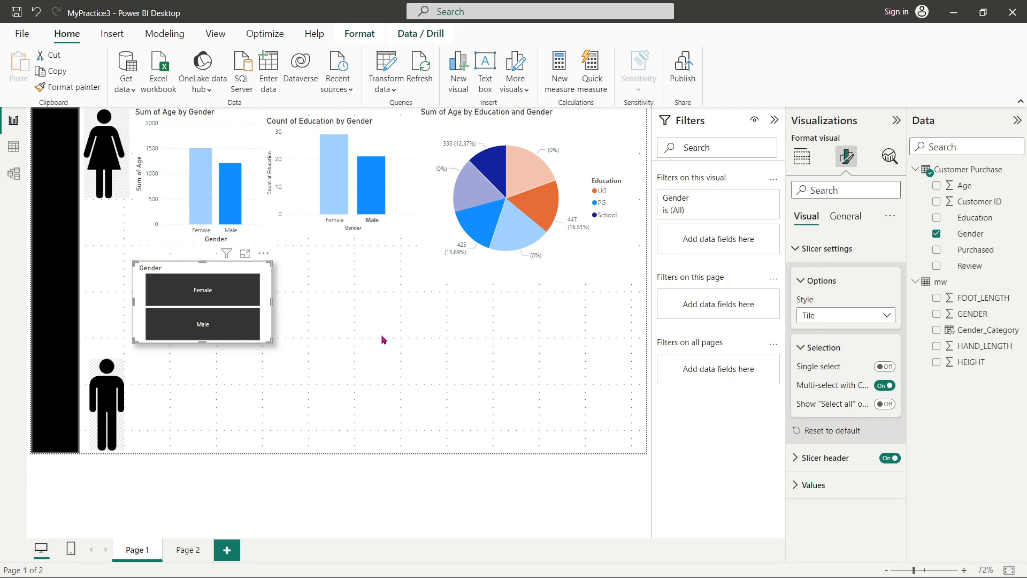
Step: Move the pie chart to the lower-right corner of the report page and shrink it
click(229, 119)
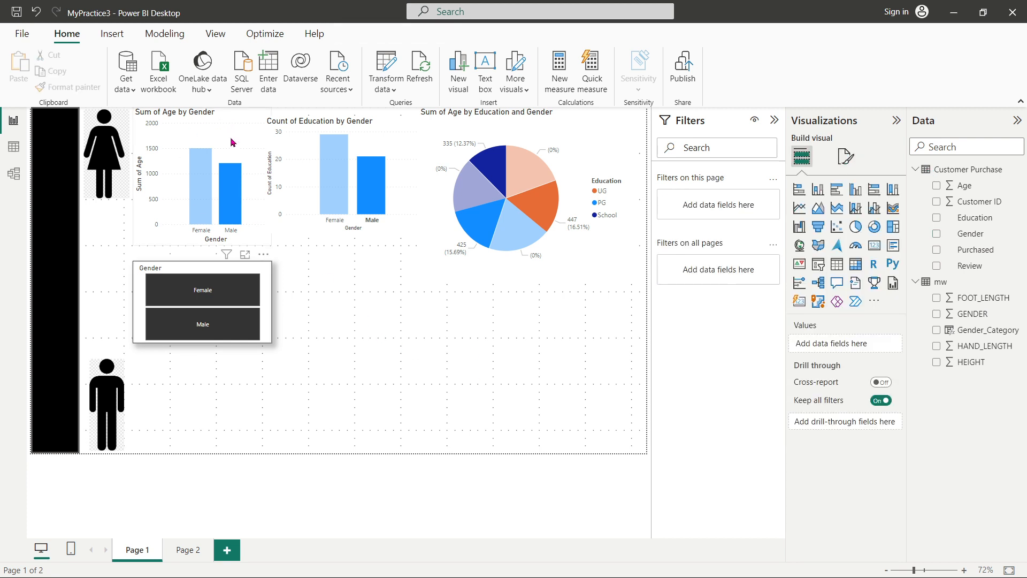
click(237, 156)
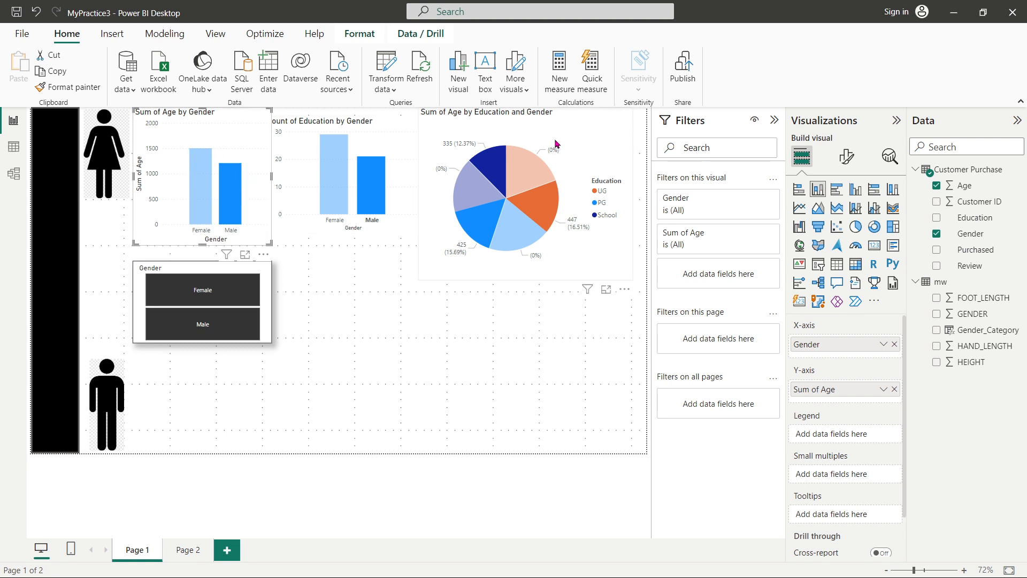
drag(557, 143, 569, 143)
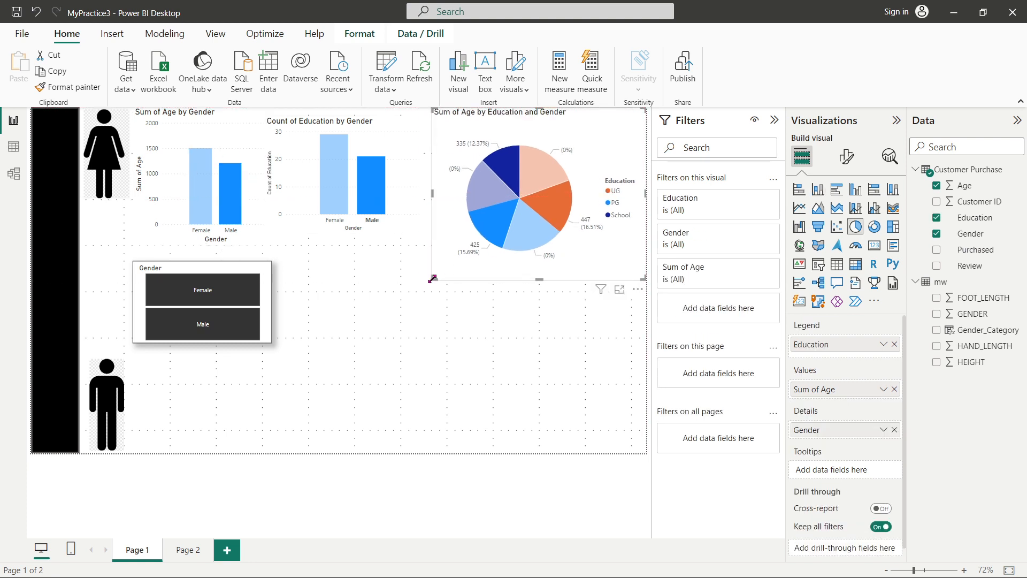
drag(586, 194, 586, 367)
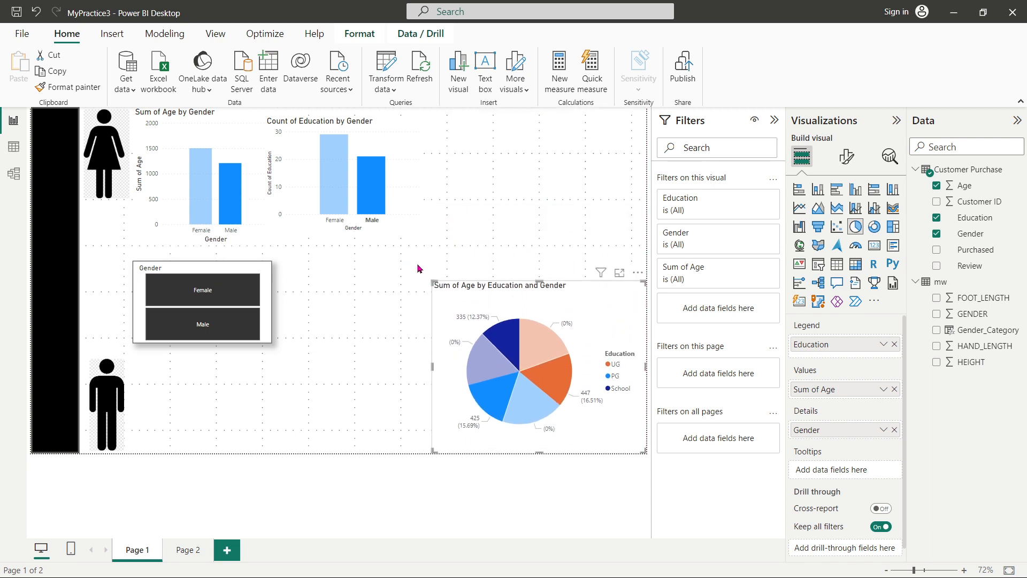
drag(433, 280, 465, 322)
Step: Place the Gender slicer between the two figure icons, and move the Count of Education chart beside the pie chart, slightly enlarged
drag(212, 303, 116, 282)
drag(343, 175, 383, 396)
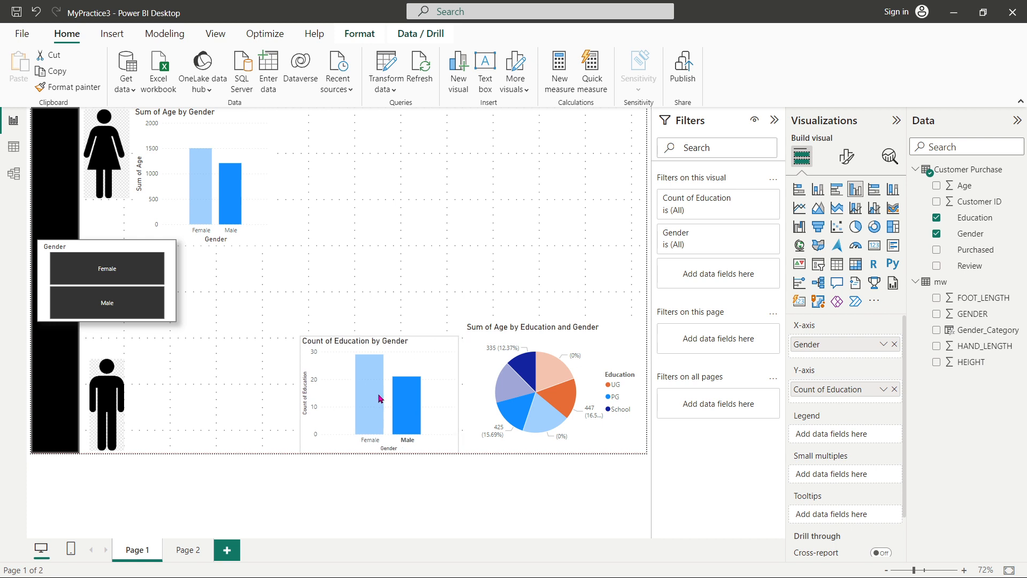
drag(300, 334, 287, 328)
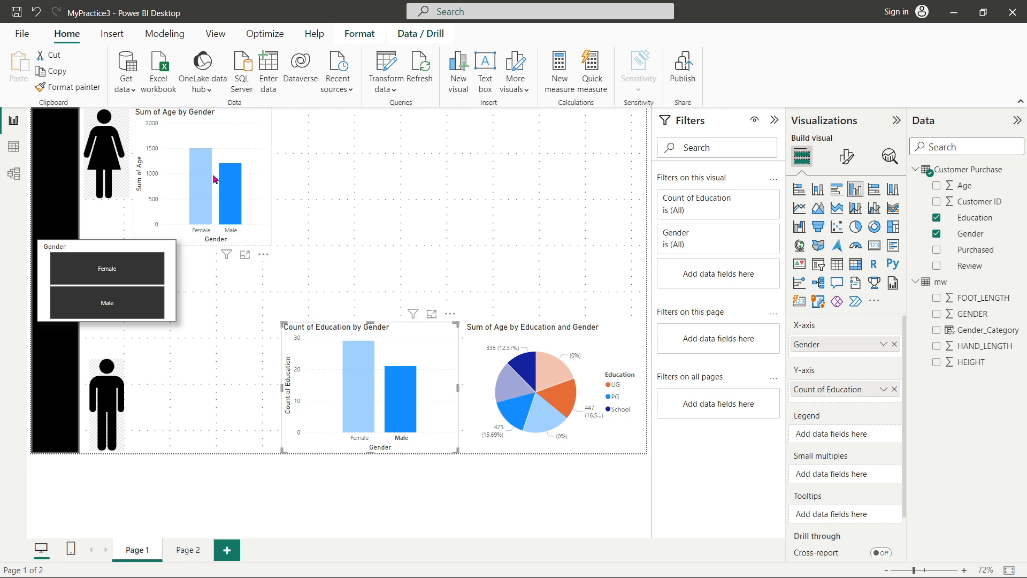
Step: Move the Sum of Age by Gender chart to the upper-right corner of the report page and convert it to a scatter chart
drag(212, 179, 592, 178)
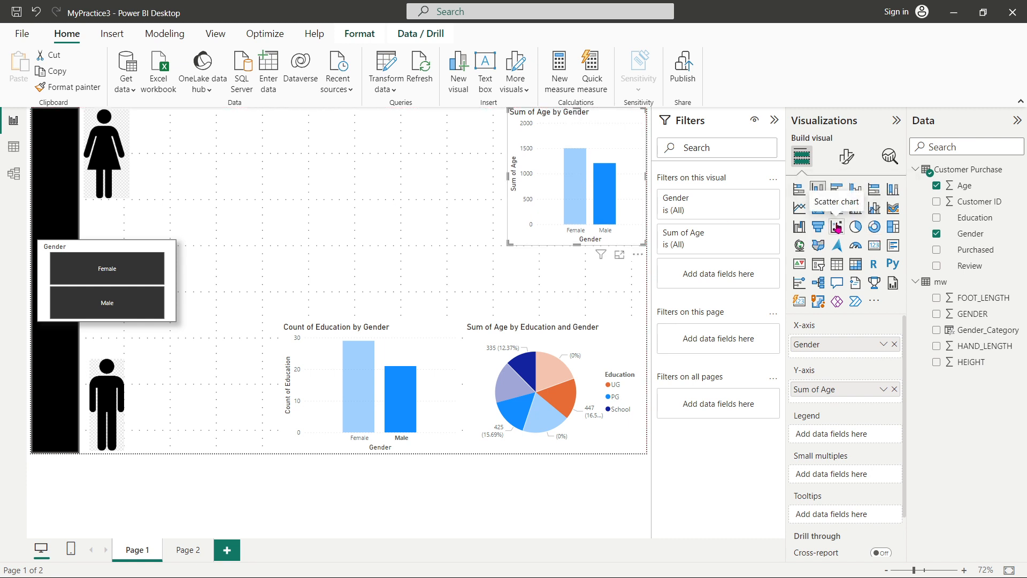
click(837, 227)
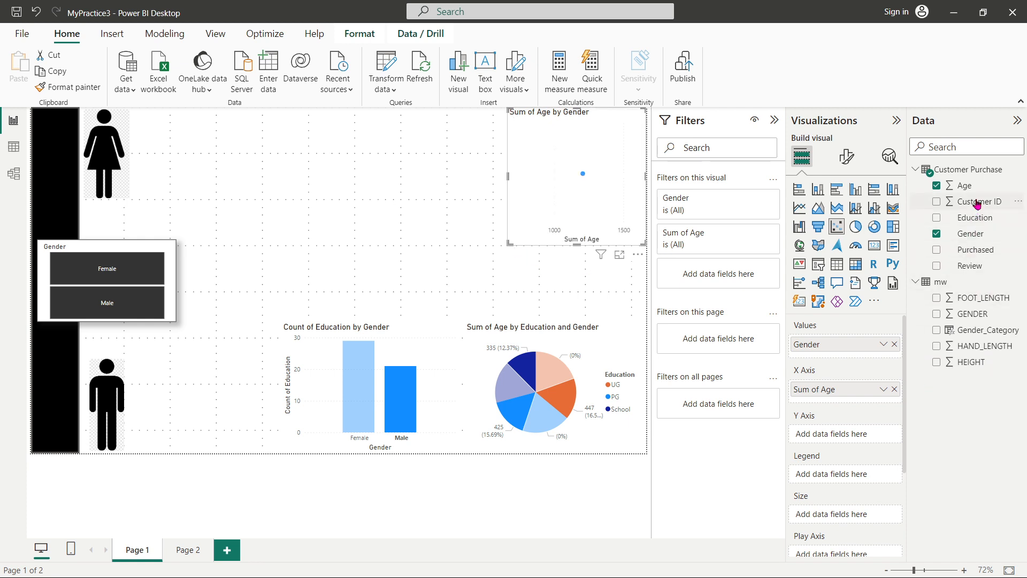
Step: Try Customer ID, Education and Purchased as additional fields in the Sum of Age by Gender scatter chart
drag(973, 201, 853, 441)
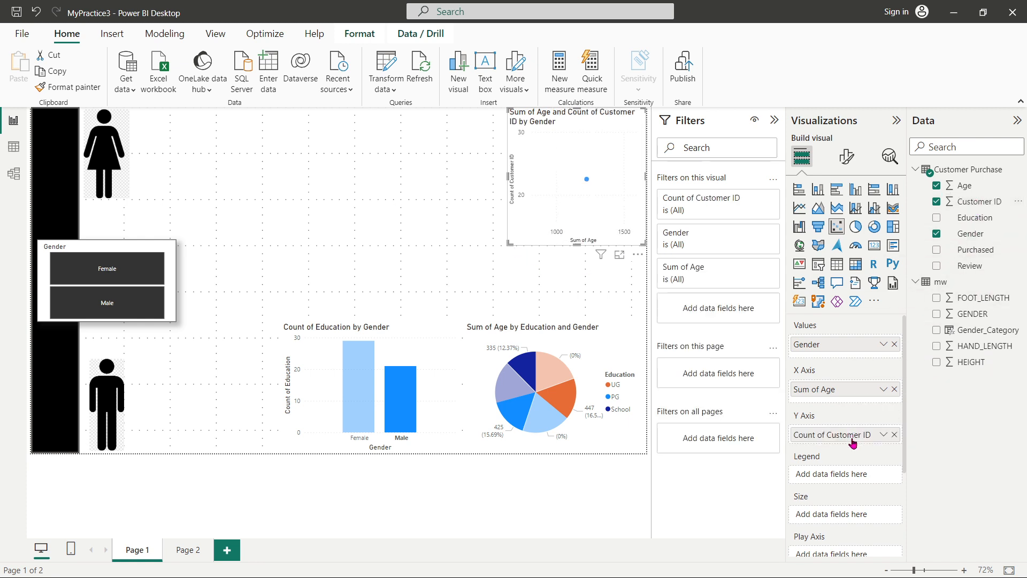
click(894, 434)
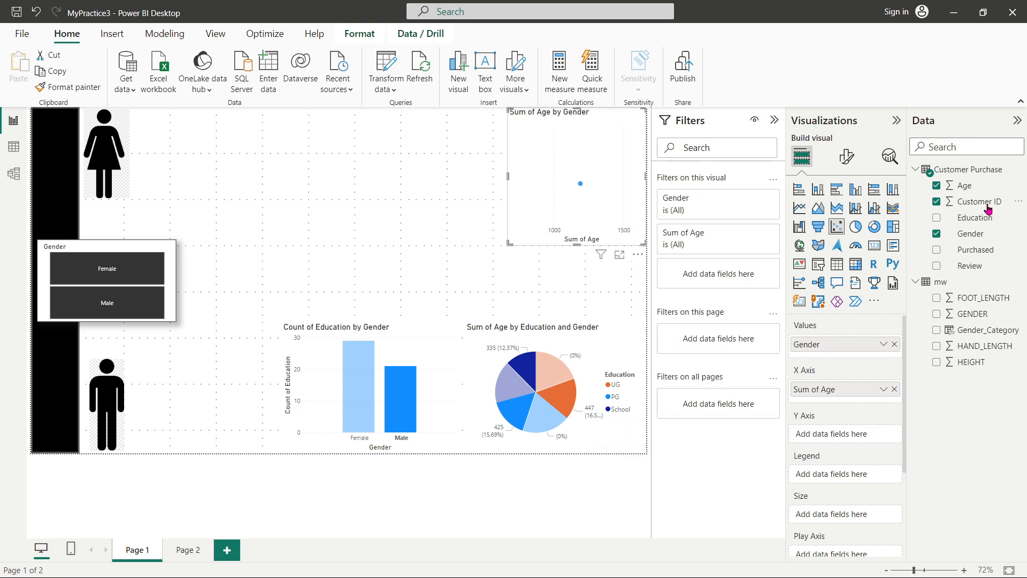
drag(982, 222, 859, 435)
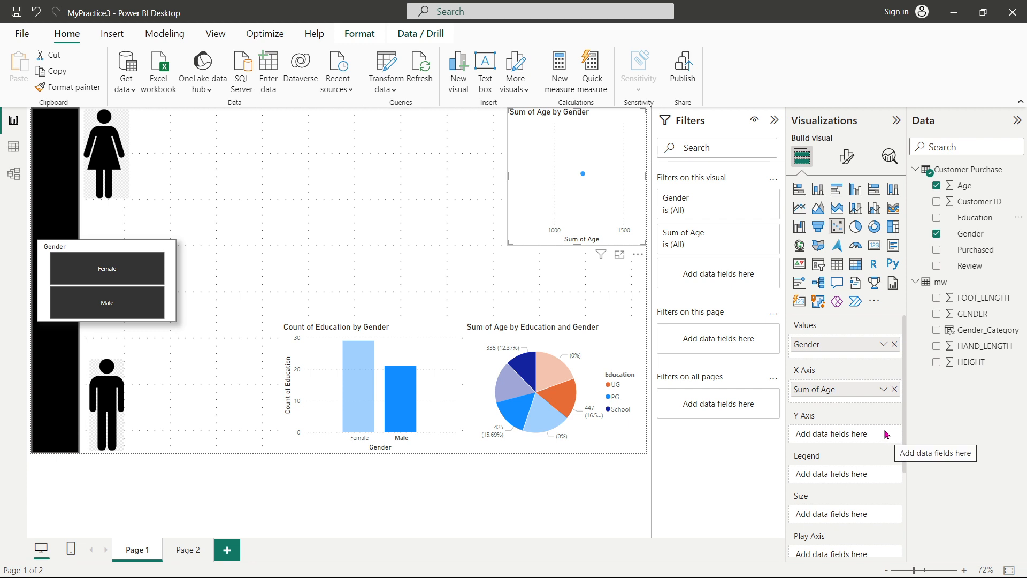
drag(980, 222, 857, 436)
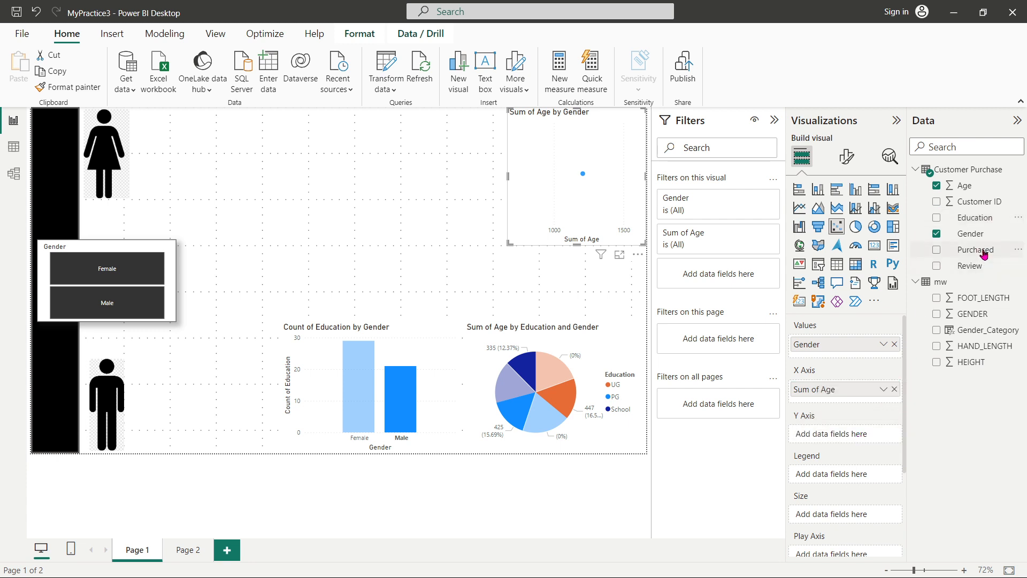
drag(982, 250, 859, 436)
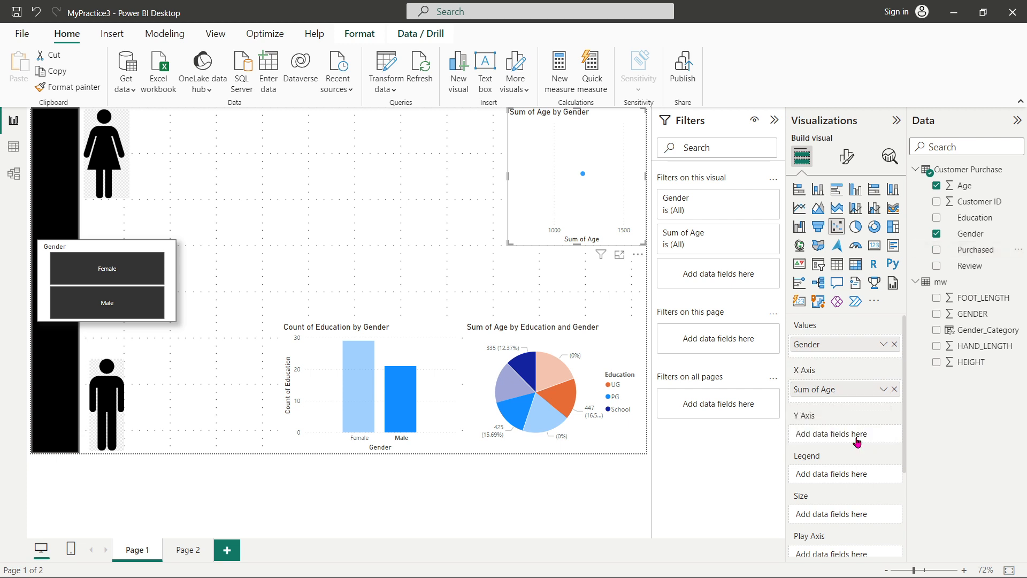
click(937, 250)
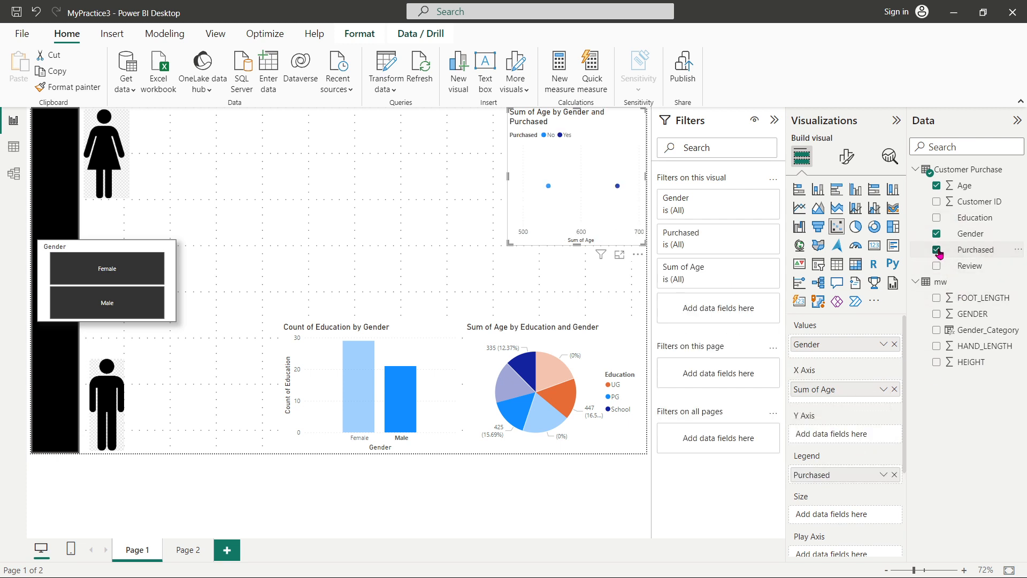
click(937, 249)
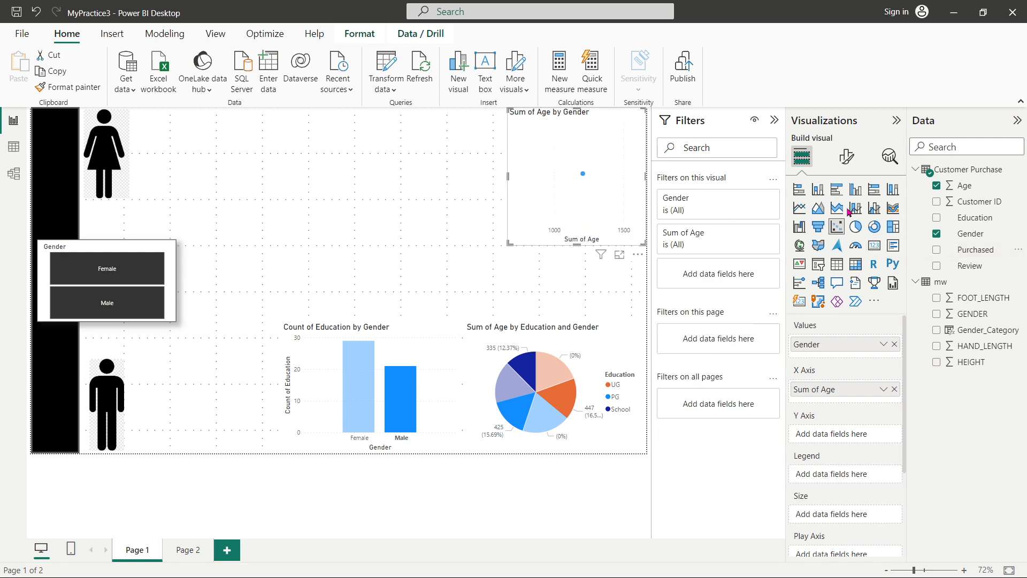
Step: Convert the Sum of Age by Gender chart to a funnel chart, shifted down, and add Purchased below Gender as a category
click(817, 226)
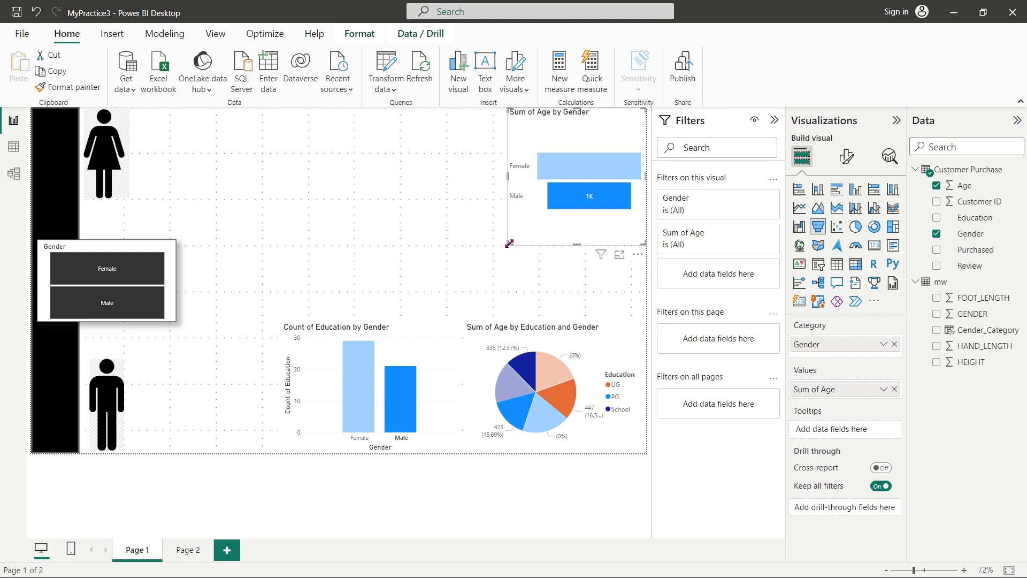
drag(590, 144, 594, 202)
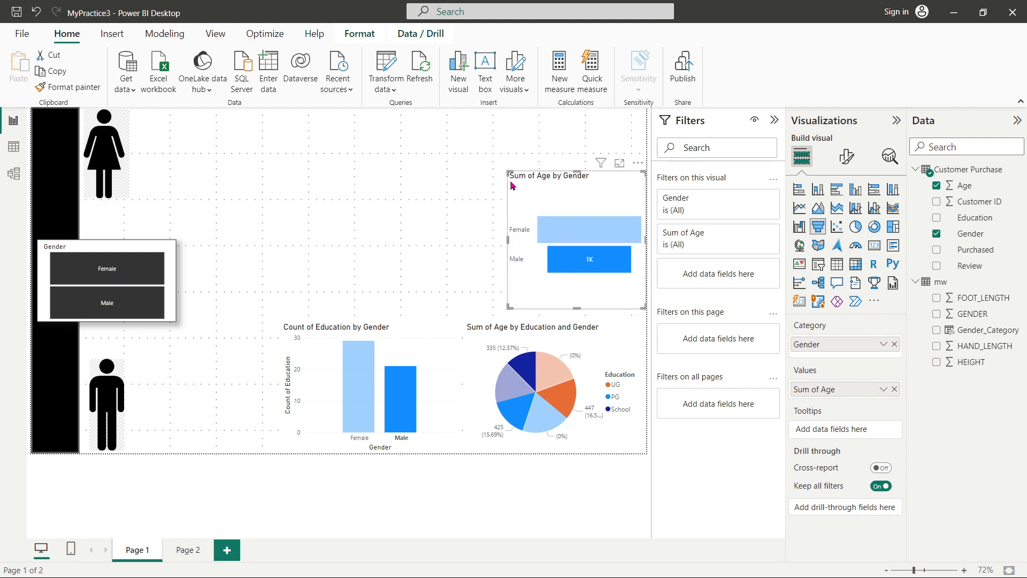
click(935, 250)
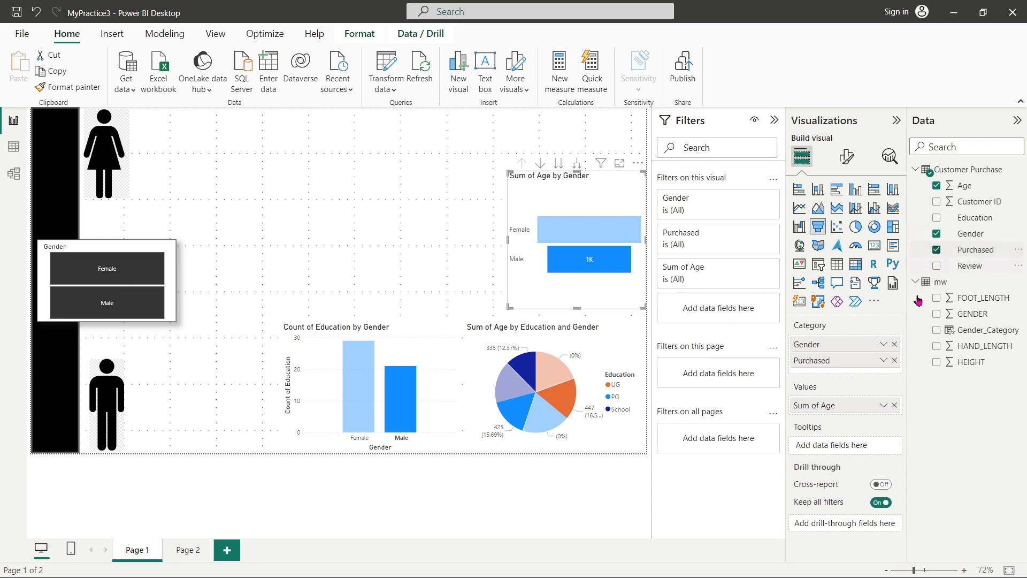
mouse_move(852, 365)
mouse_down()
mouse_move(850, 451)
mouse_move(854, 363)
mouse_up()
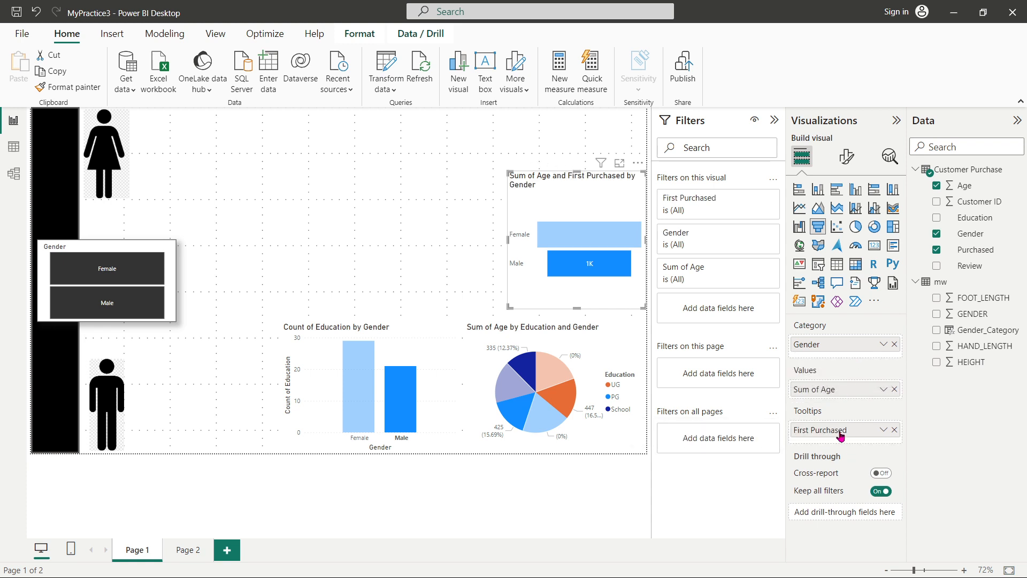
drag(840, 436, 842, 356)
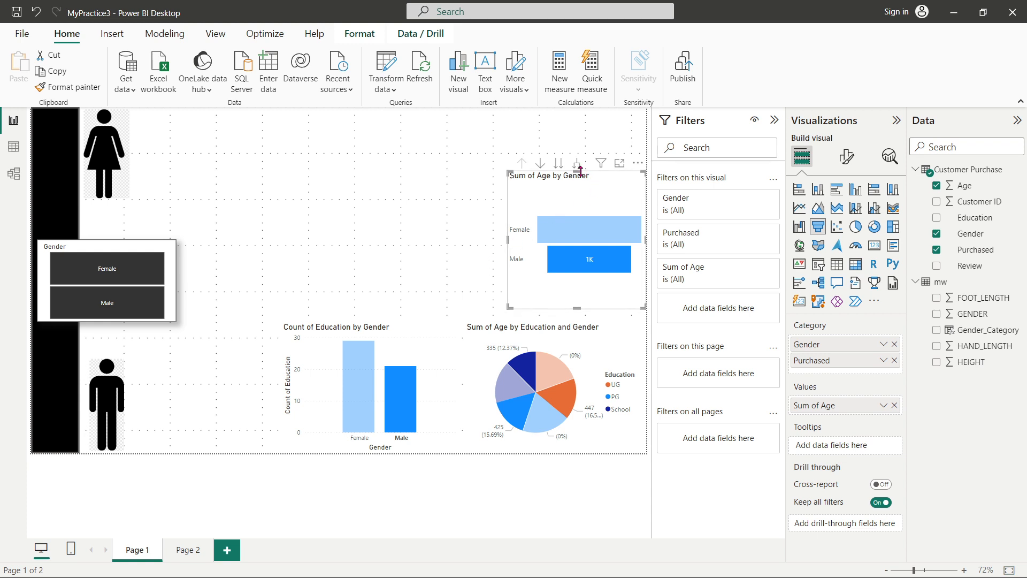
Step: Enlarge the Sum of Age by Gender chart over the page's upper-right area and convert it to a clustered column chart
drag(582, 172, 582, 195)
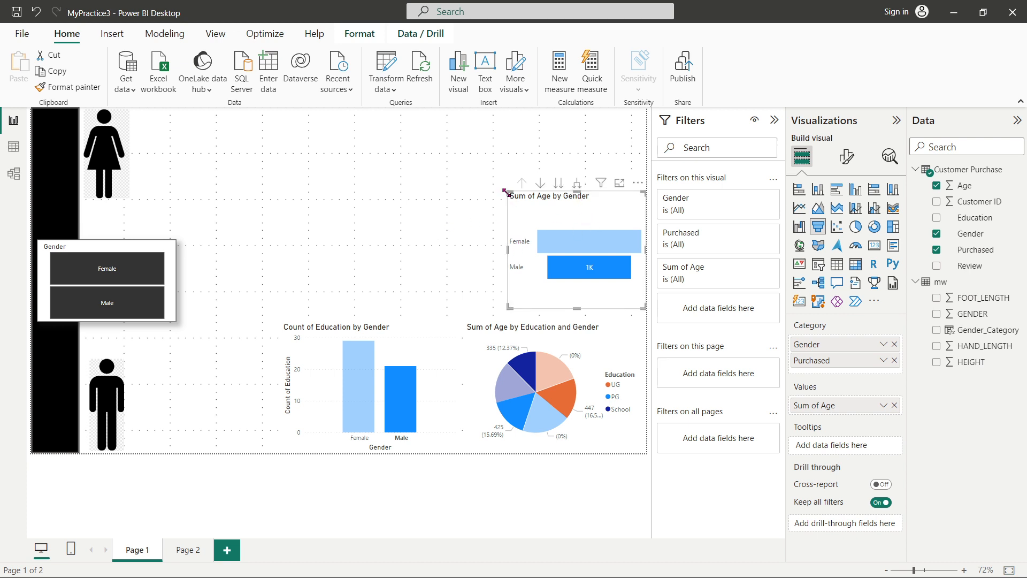
drag(509, 192, 423, 107)
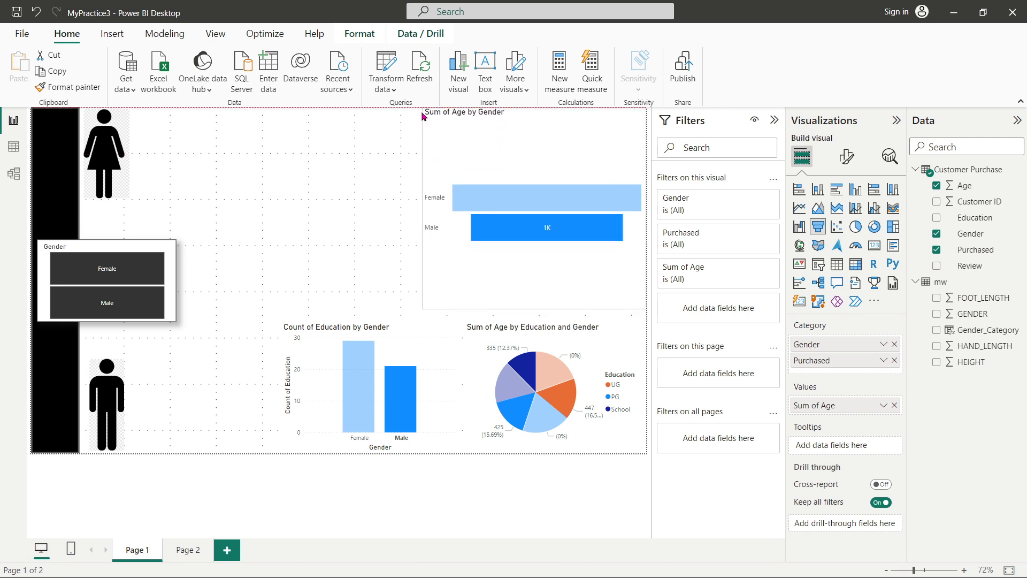
click(859, 190)
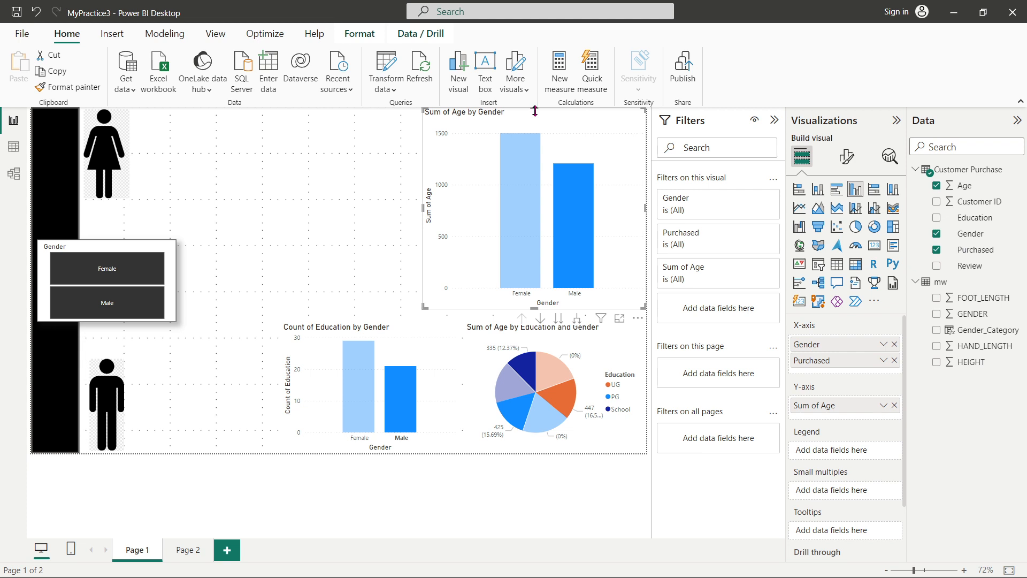
drag(535, 111, 536, 125)
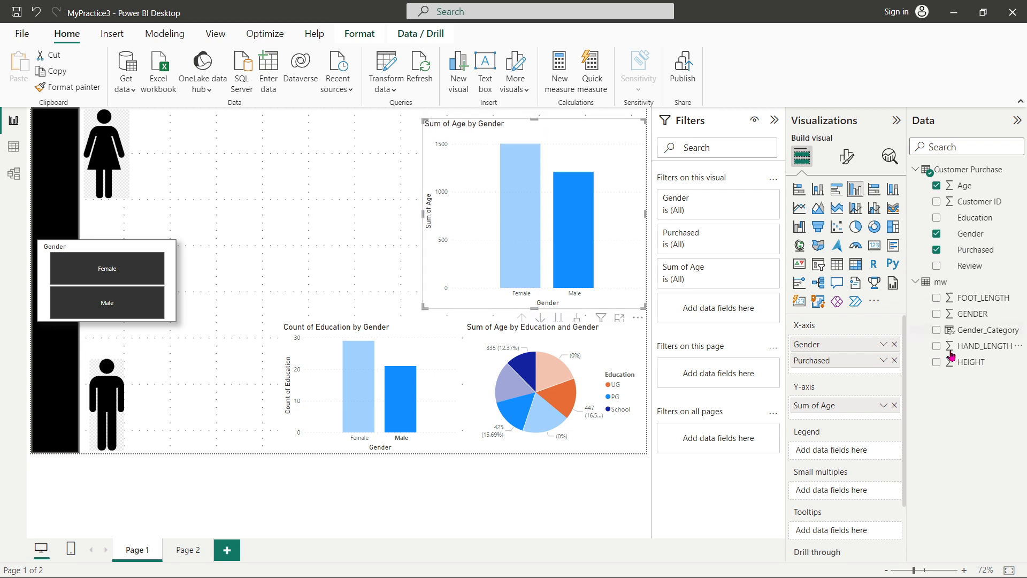
Step: Convert the Sum of Age chart to a widened 100% stacked column chart with Education as its legend
click(892, 191)
click(936, 218)
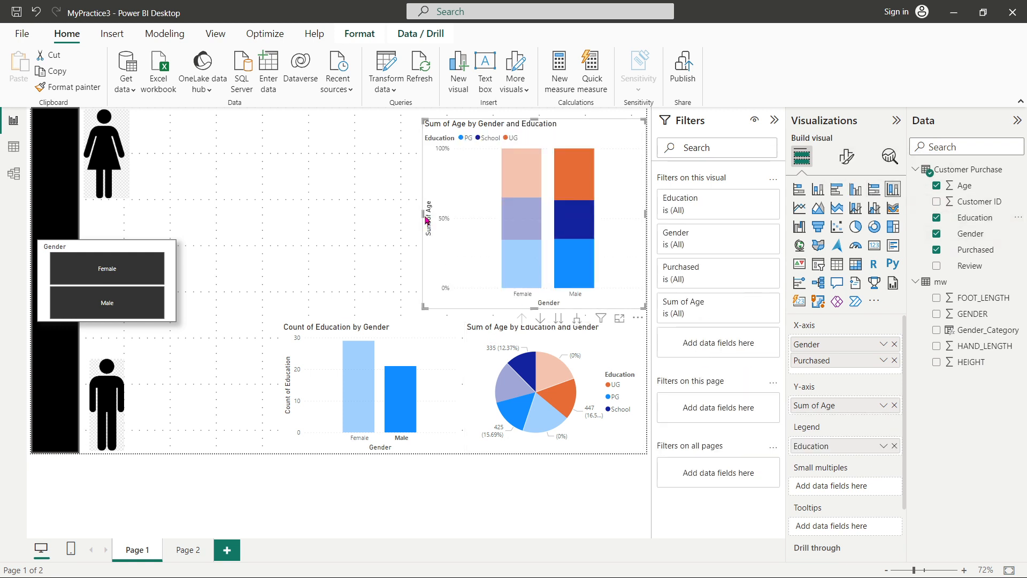
drag(417, 220, 366, 215)
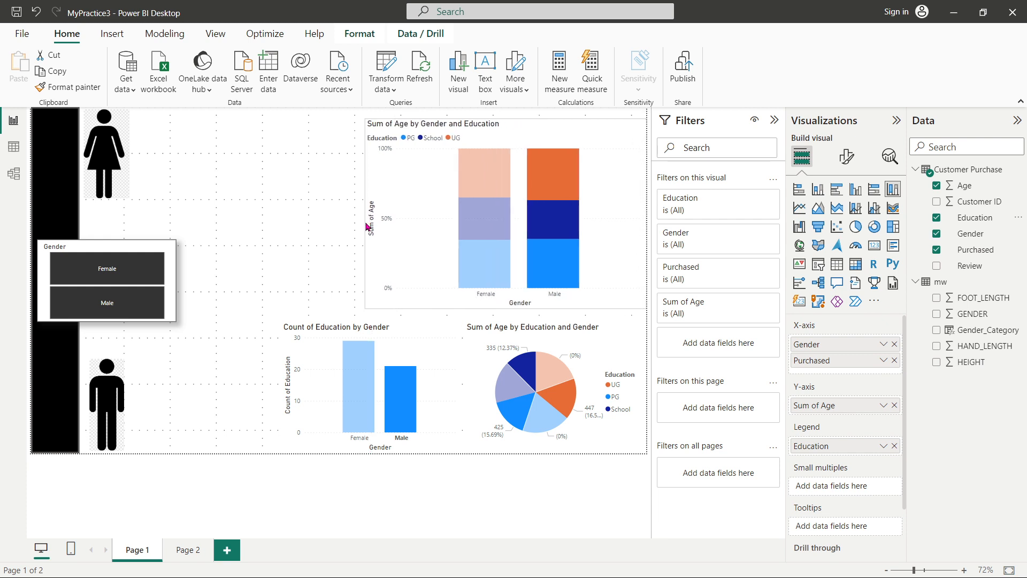
click(278, 225)
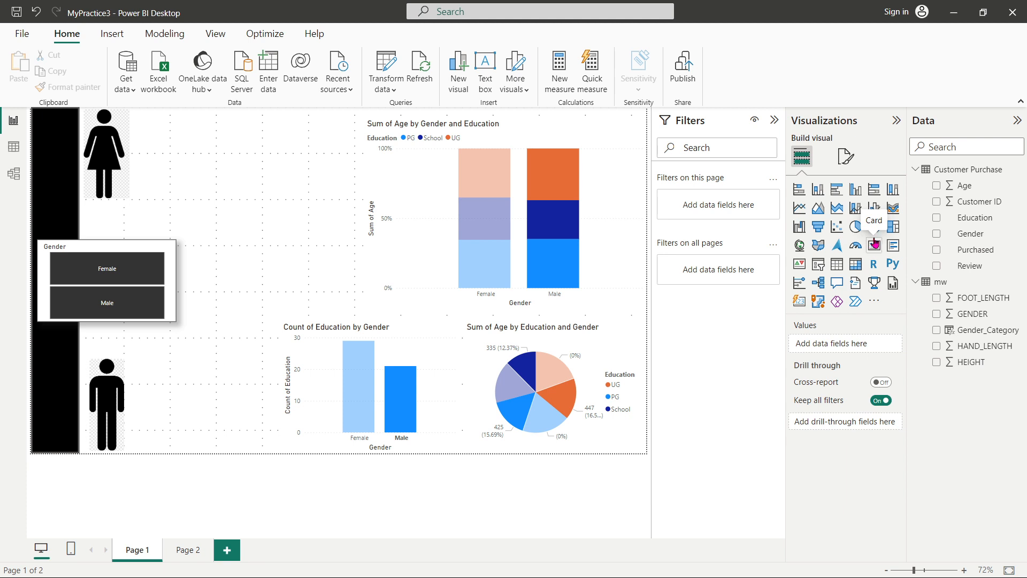
Step: Insert a donut chart with Gender as legend and Review as details, and enlarge it beside the female figure icon
click(873, 227)
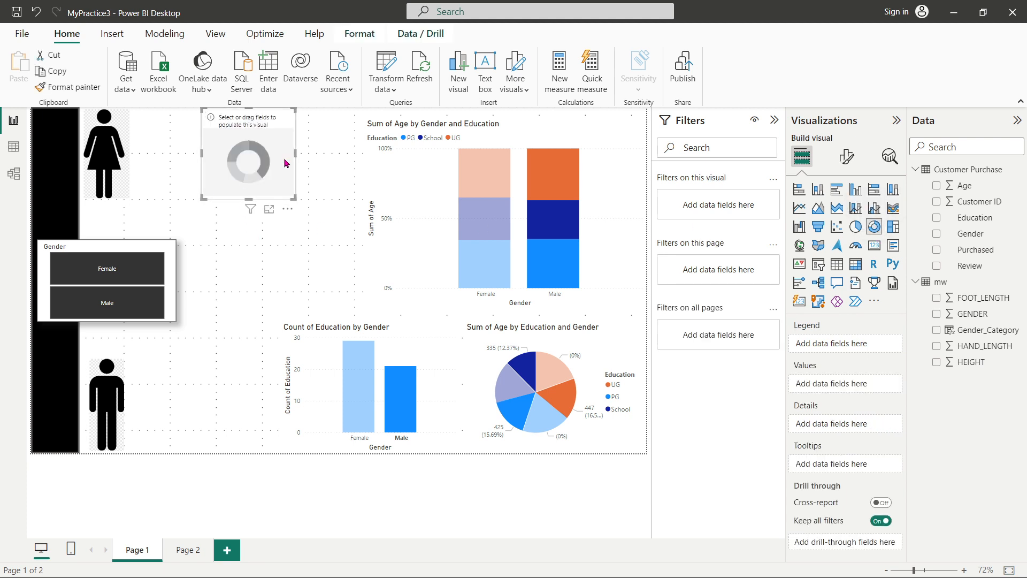
click(936, 233)
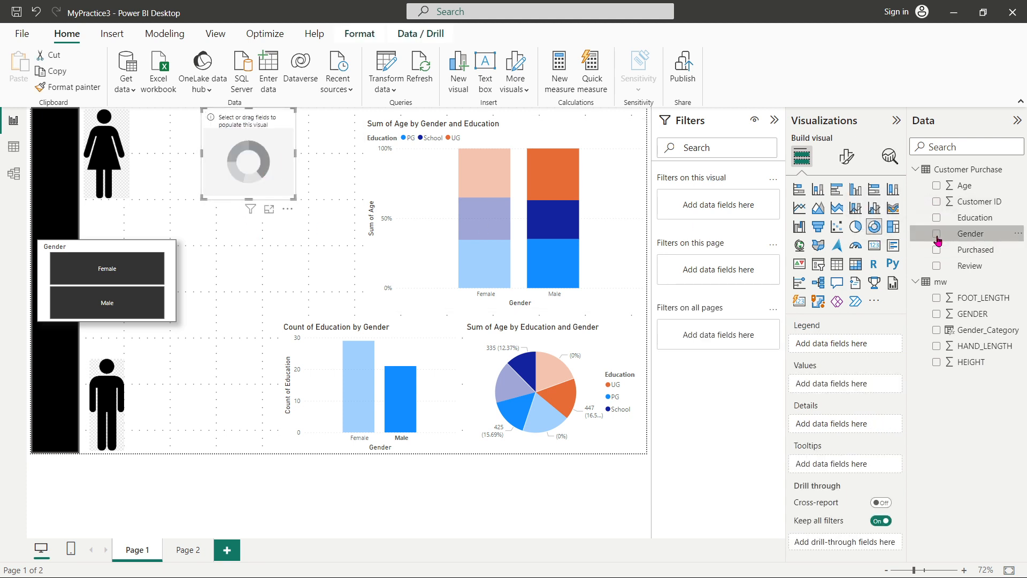
click(936, 265)
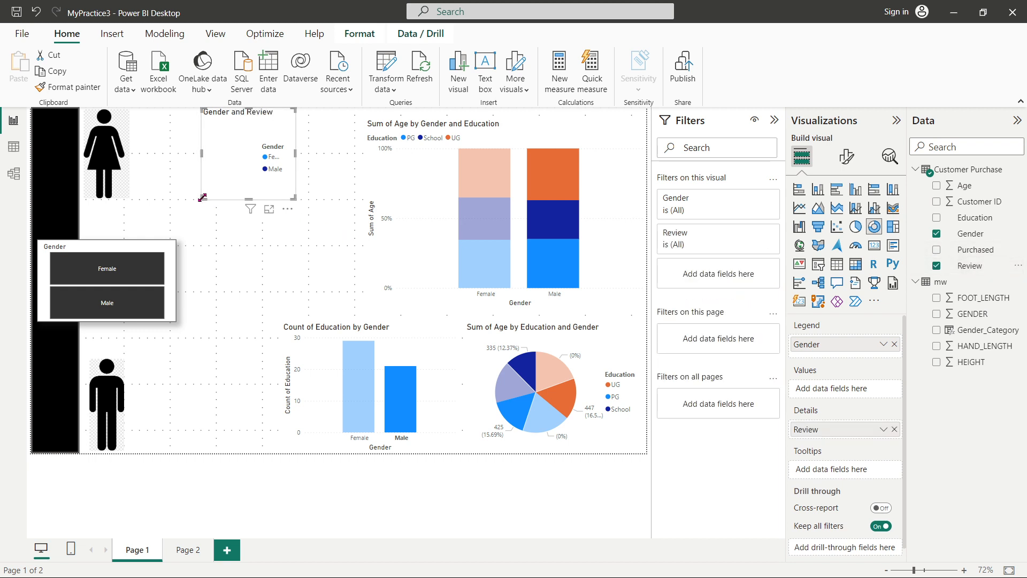
drag(202, 197, 143, 220)
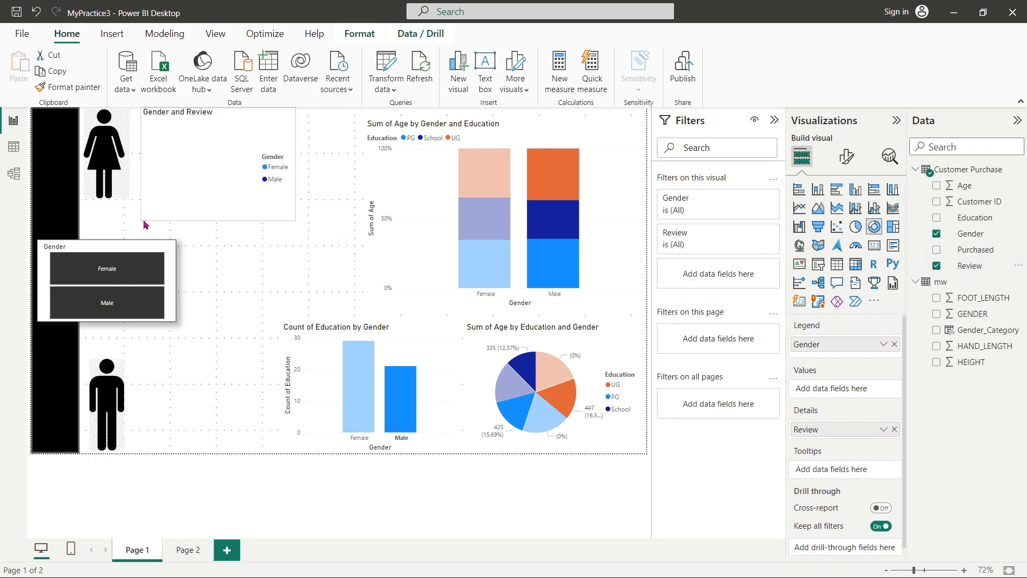
Step: Replace Review with Purchased in the donut chart, using the count of Purchased as its values
click(936, 266)
click(935, 249)
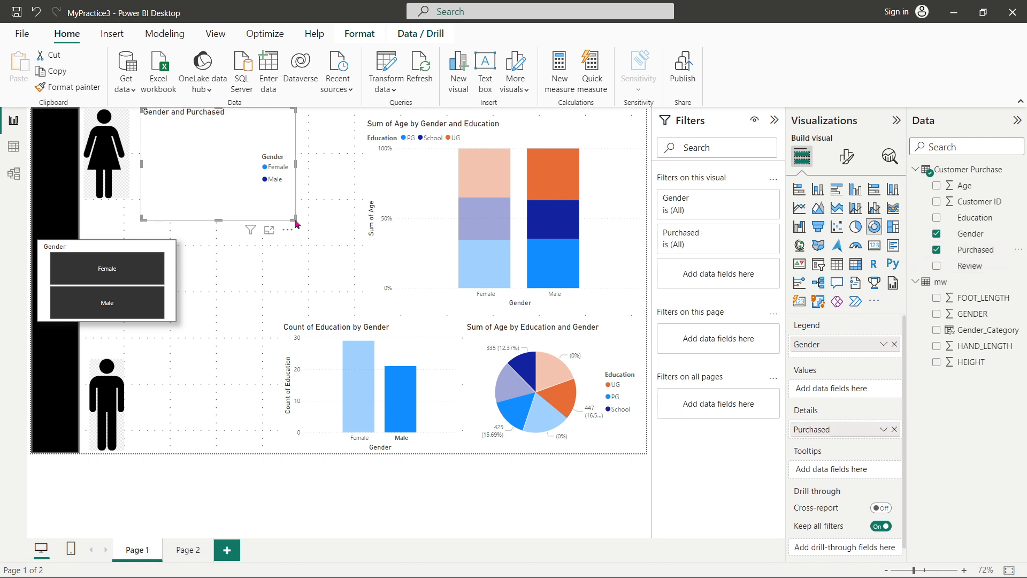
drag(847, 392, 848, 390)
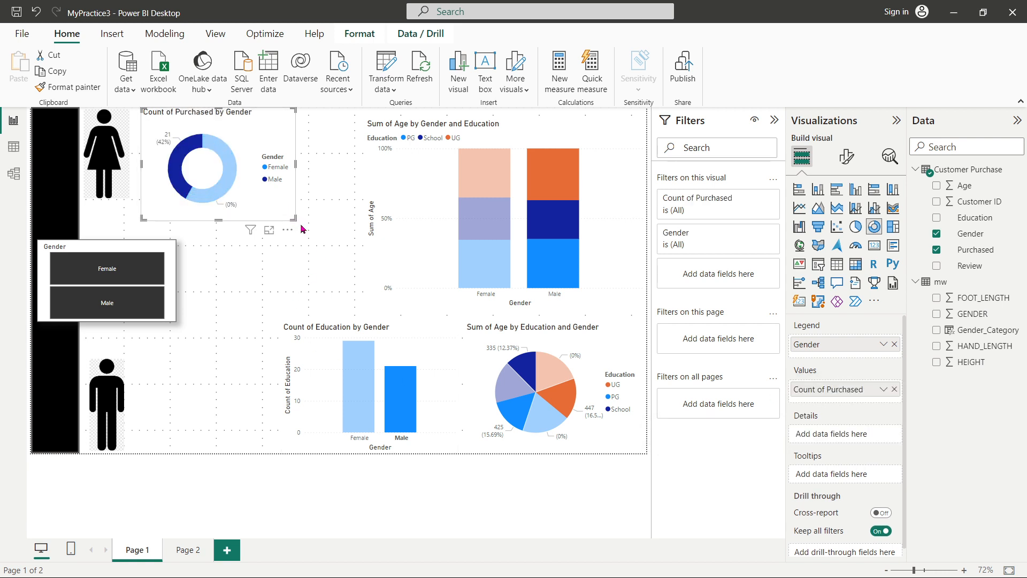
Step: Enlarge the donut chart toward the stacked column chart and add Review as its details field
drag(301, 228, 339, 272)
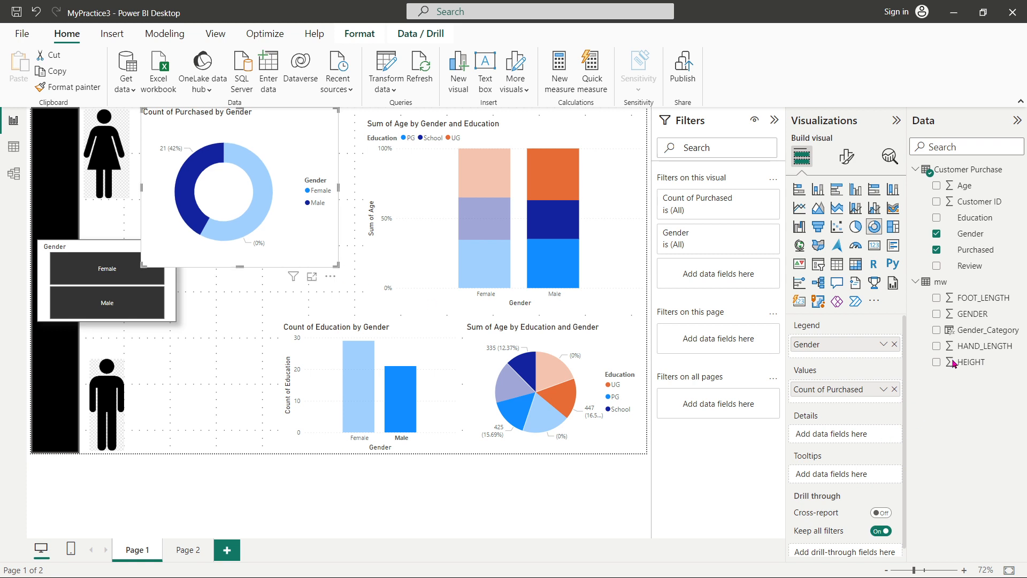
click(937, 266)
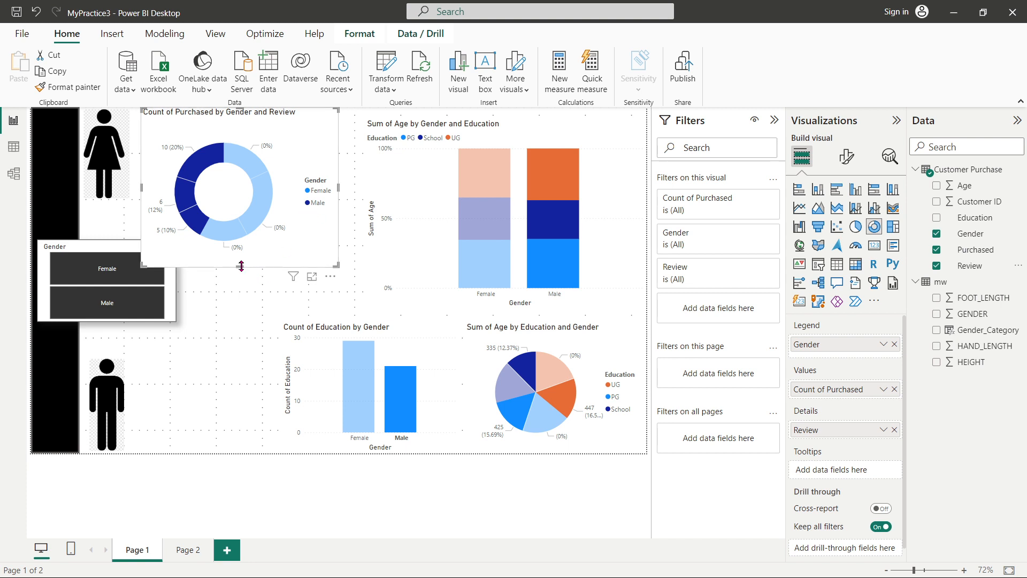
drag(241, 266, 255, 291)
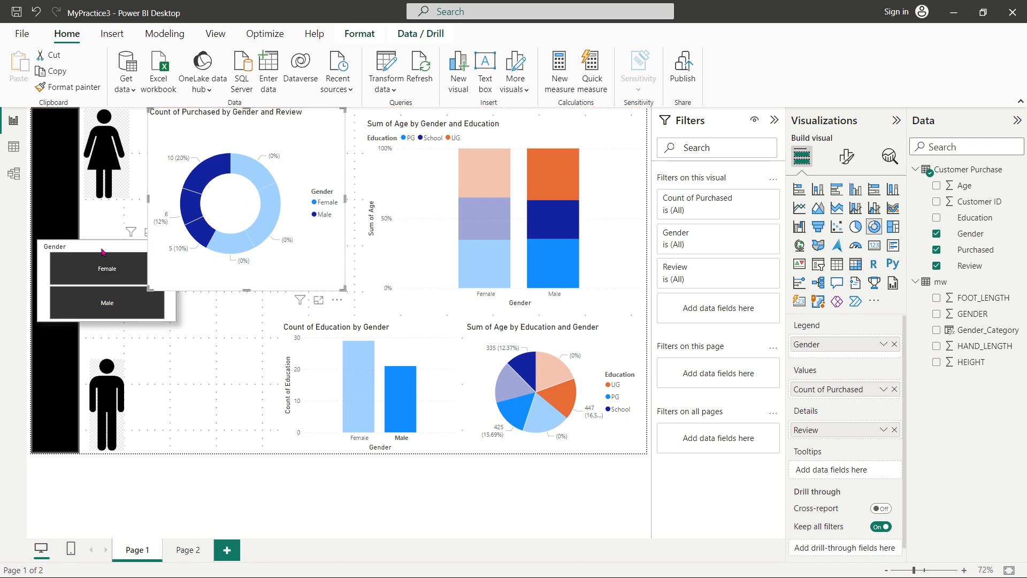
Step: Place the Gender slicer beside the male figure icon, extended to the page's lower edge, and highlight the Female column in the education chart
drag(105, 261, 222, 351)
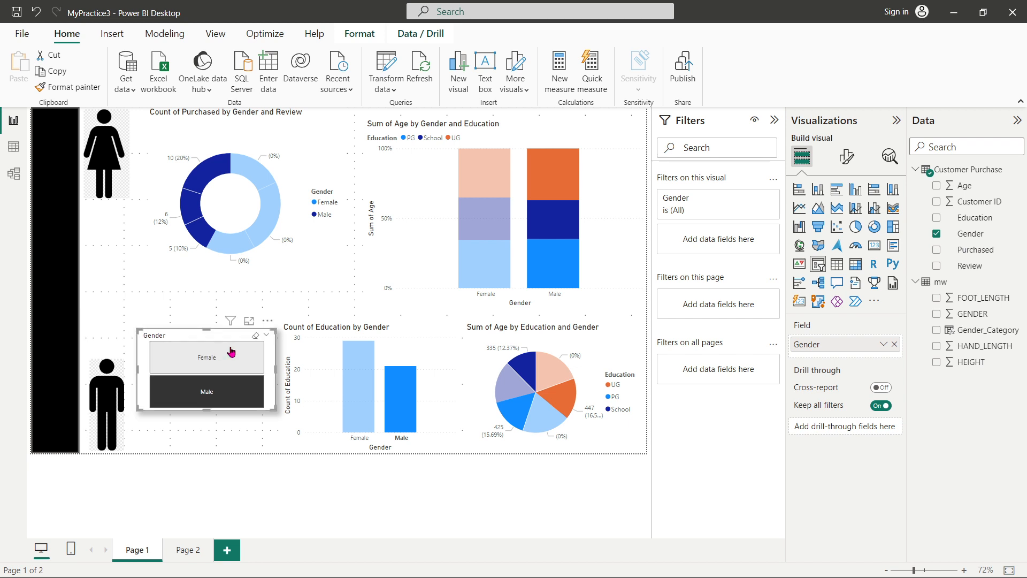
click(366, 358)
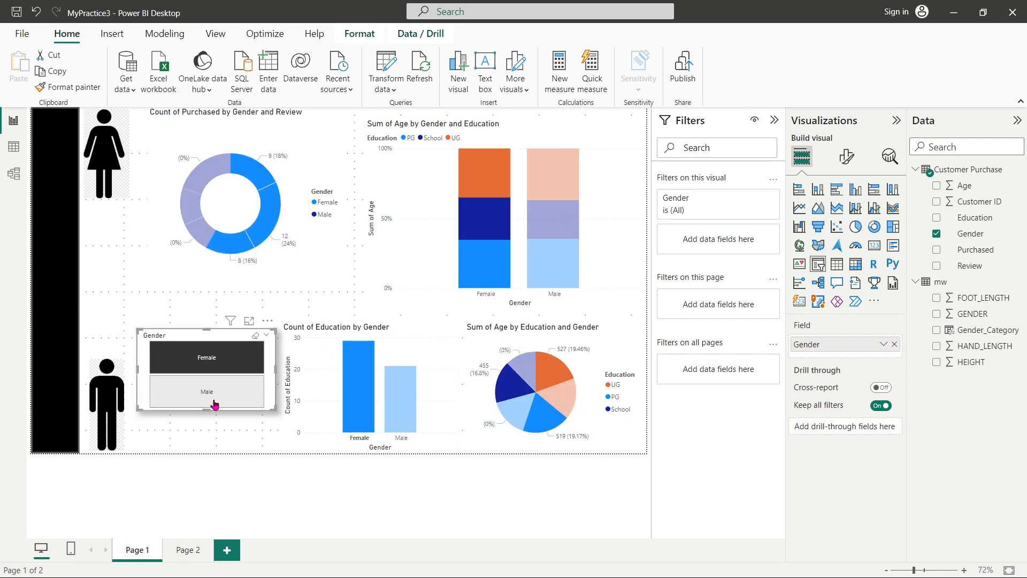
drag(206, 410, 213, 454)
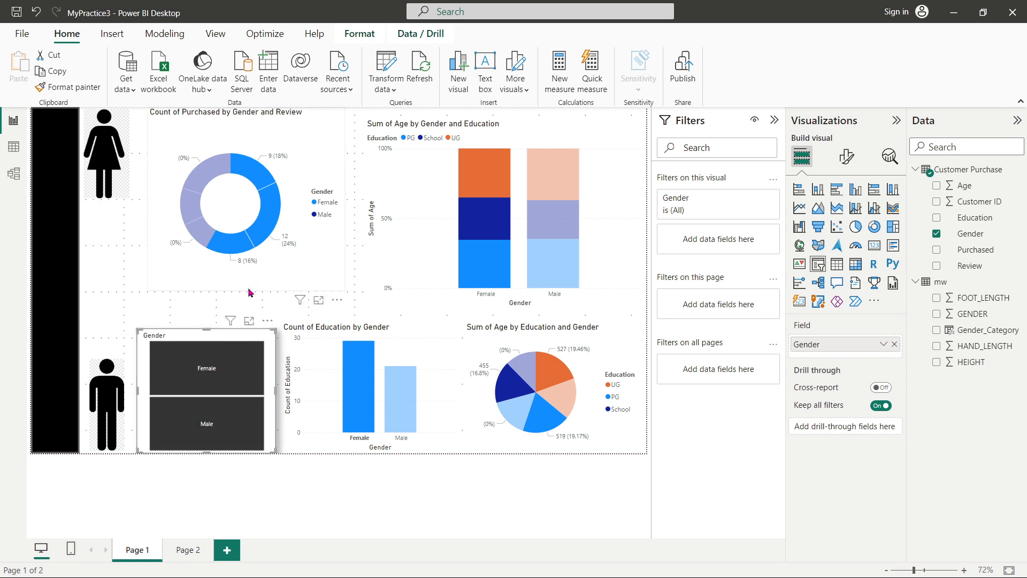
Step: Stretch the donut chart down to the slicer and slightly toward the icons, and extend the stacked column chart slightly downward
click(239, 276)
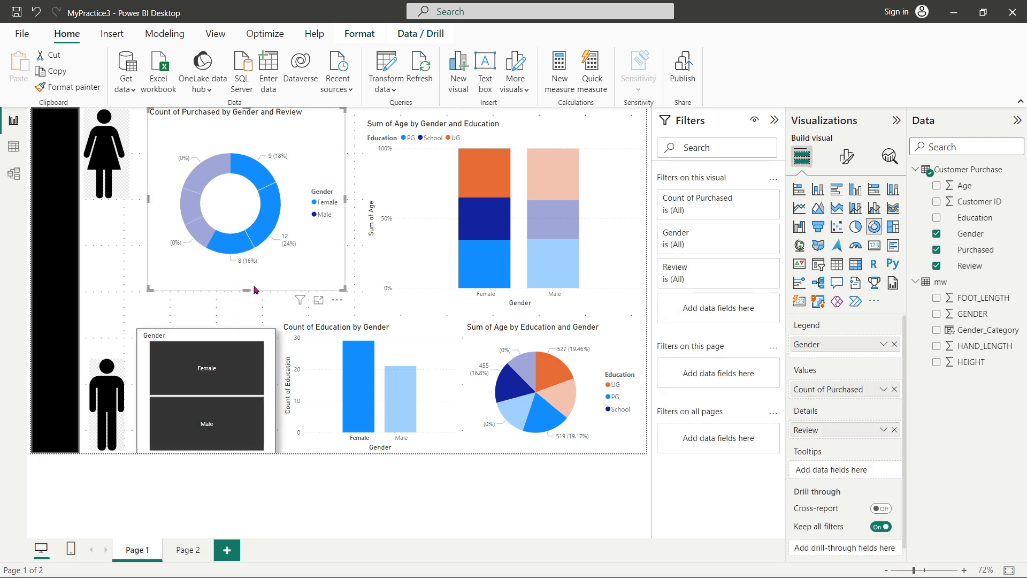
drag(248, 306, 249, 323)
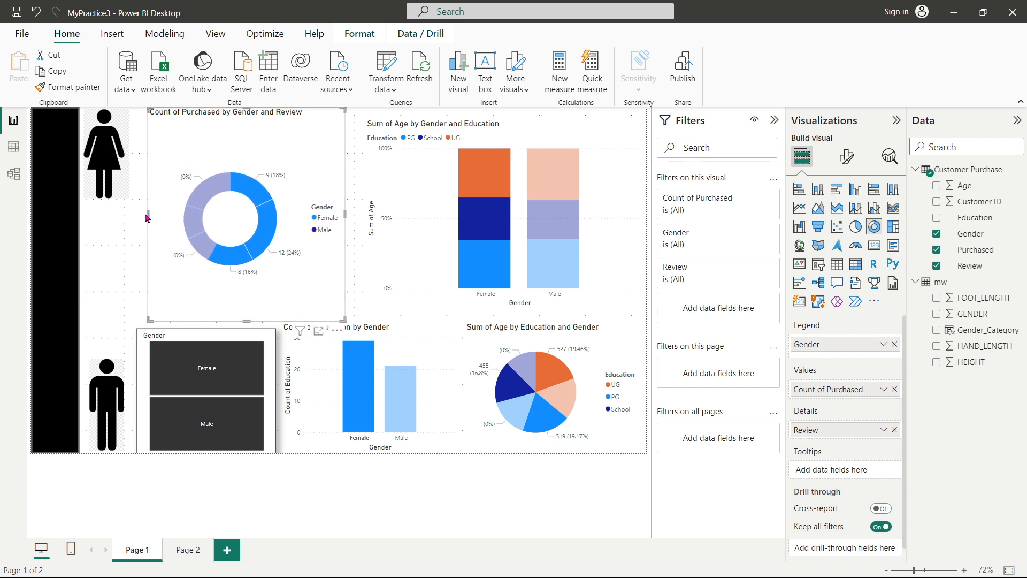
drag(145, 219, 138, 222)
click(415, 224)
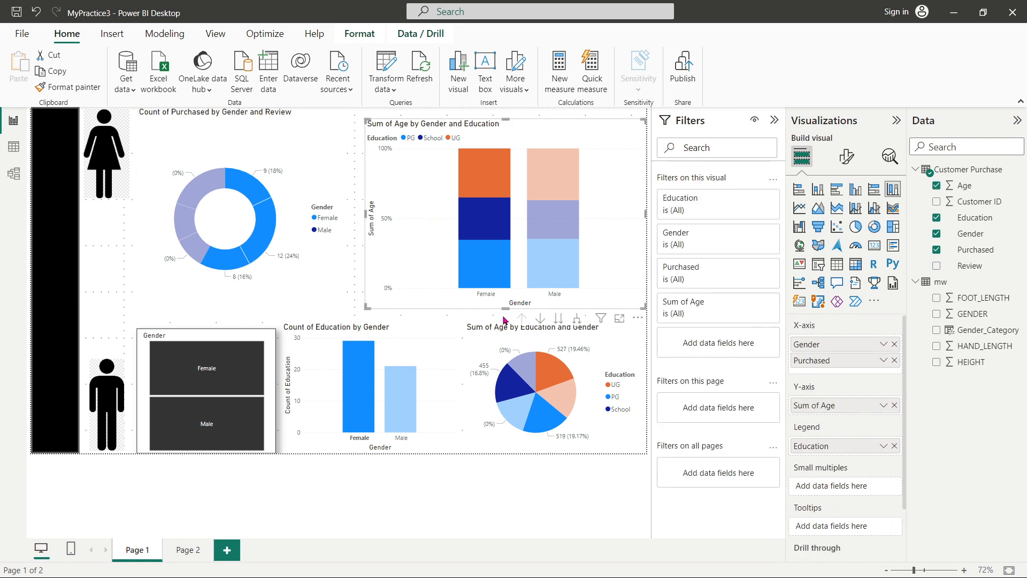
drag(506, 309, 507, 320)
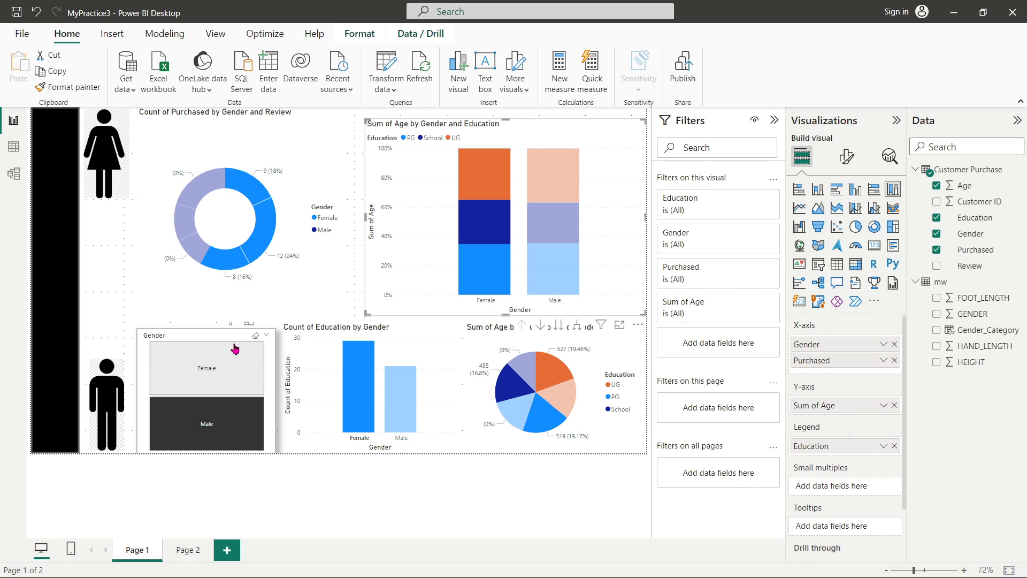
Step: Set the Gender slicer's background to the custom light peach colour #FAE9E2
click(208, 338)
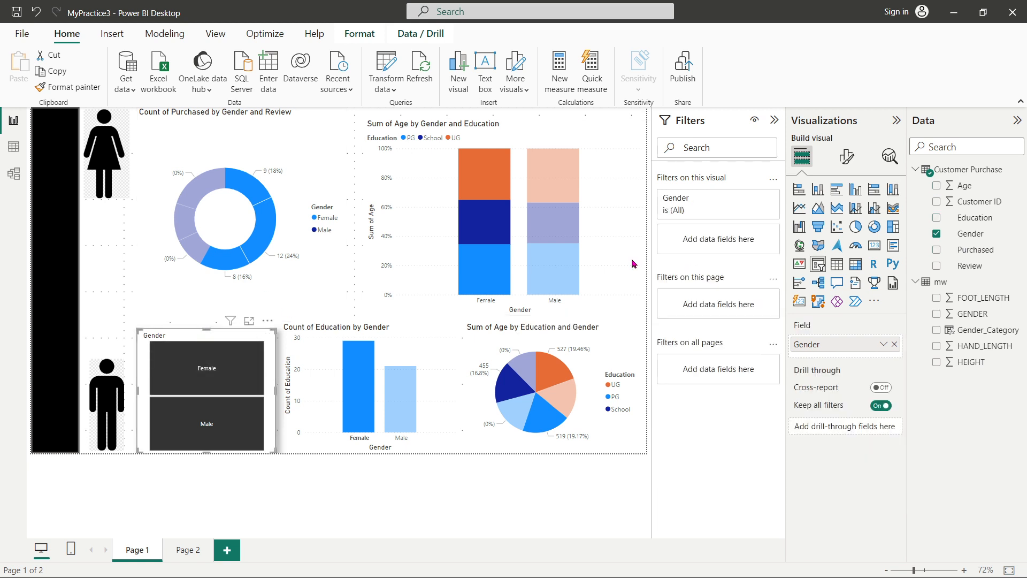
click(846, 158)
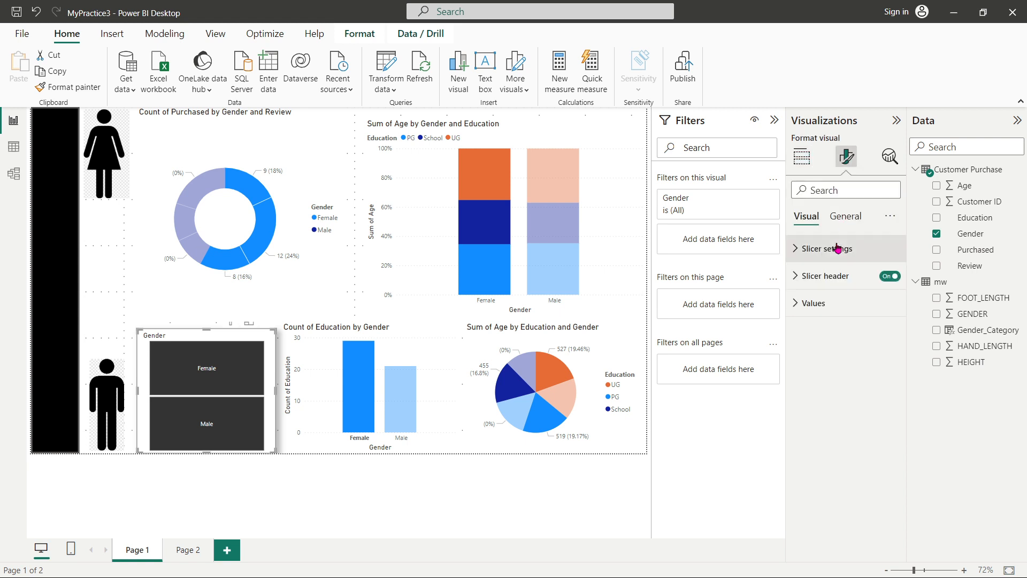
click(843, 218)
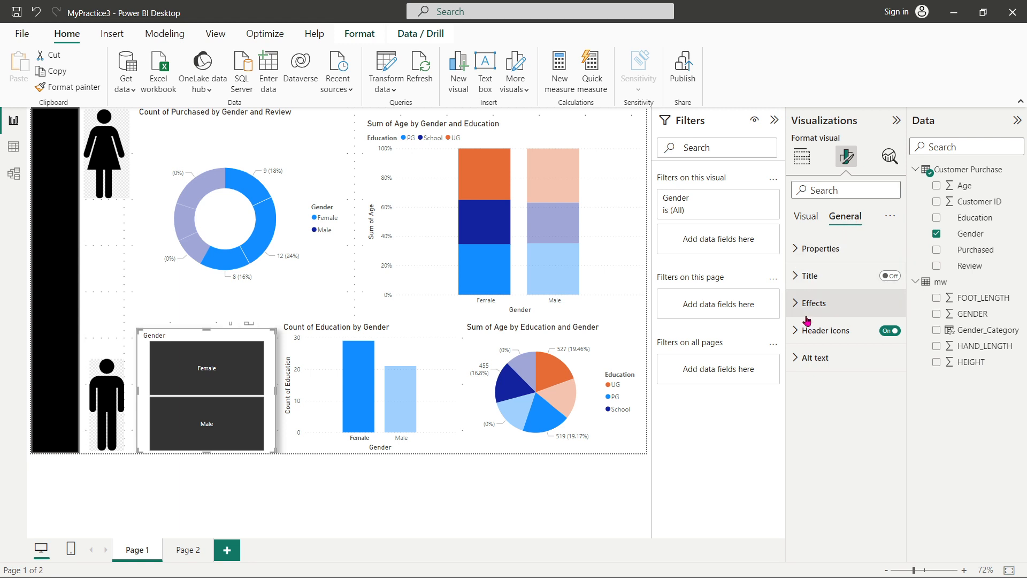
click(796, 303)
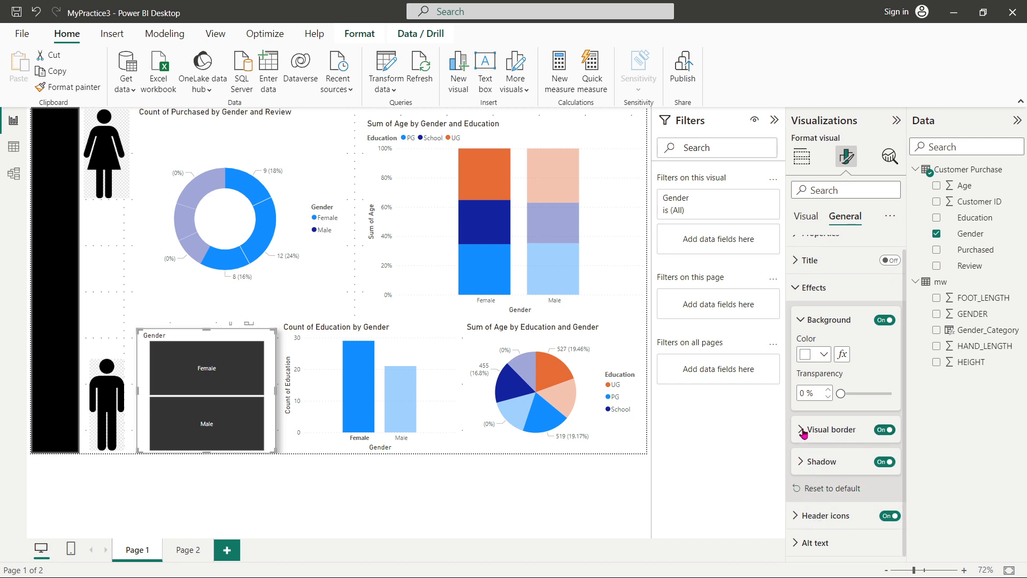
click(823, 354)
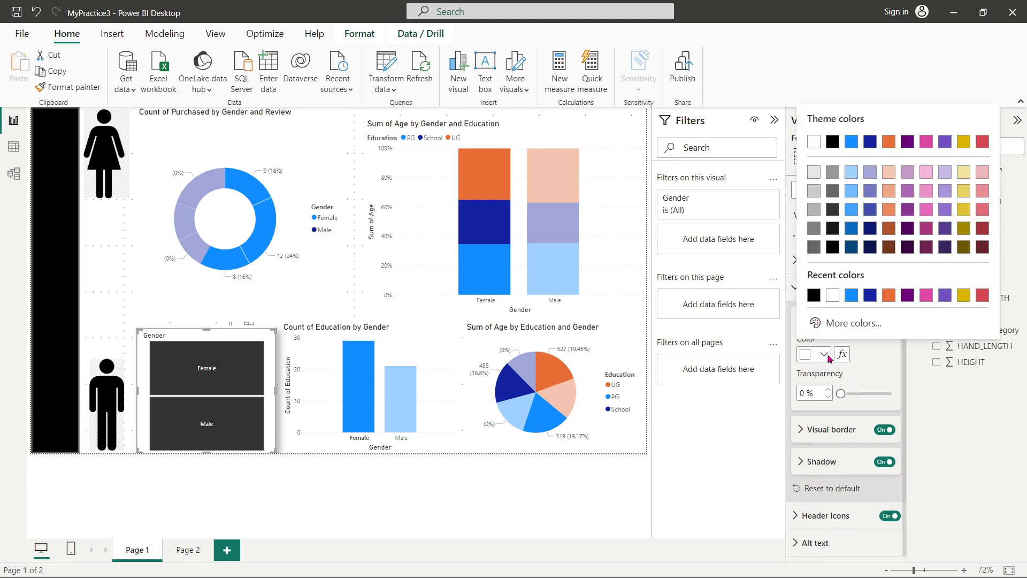
click(888, 171)
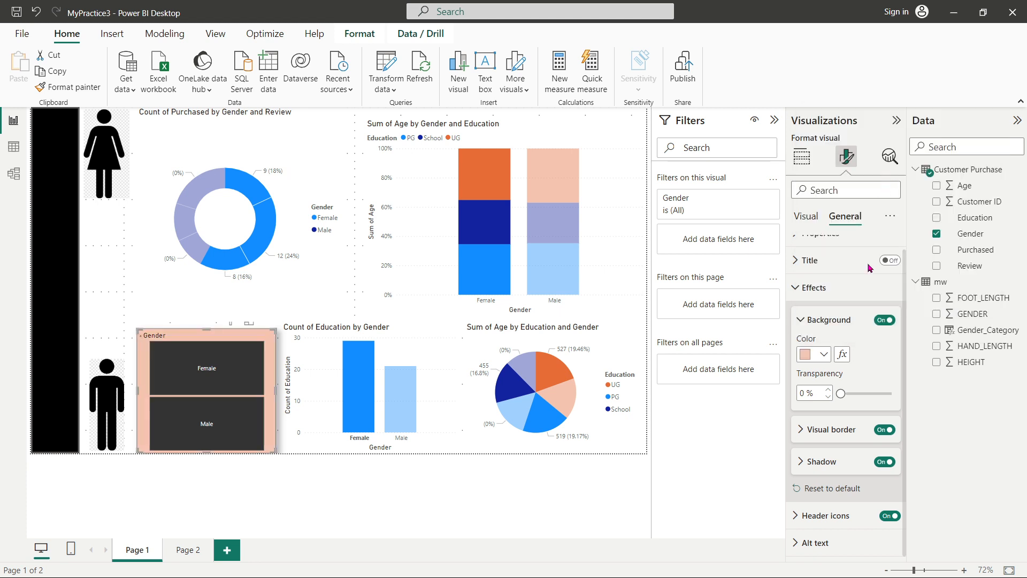
click(825, 355)
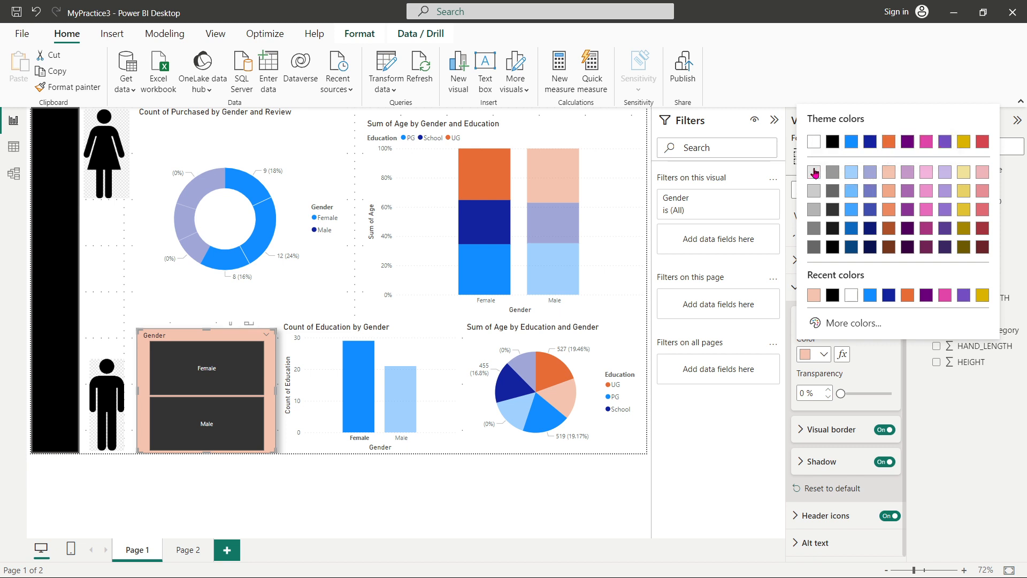
click(852, 323)
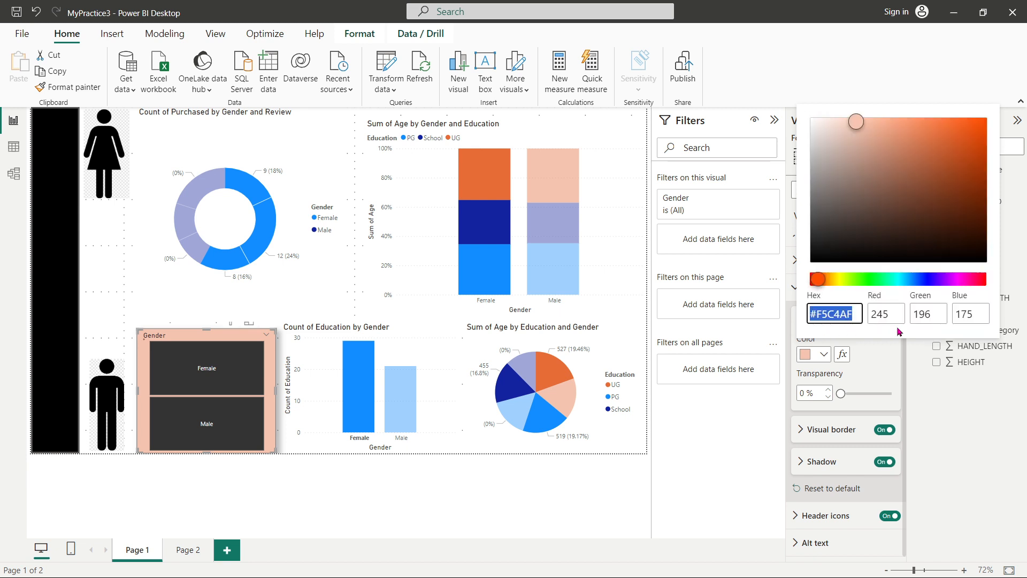
click(823, 121)
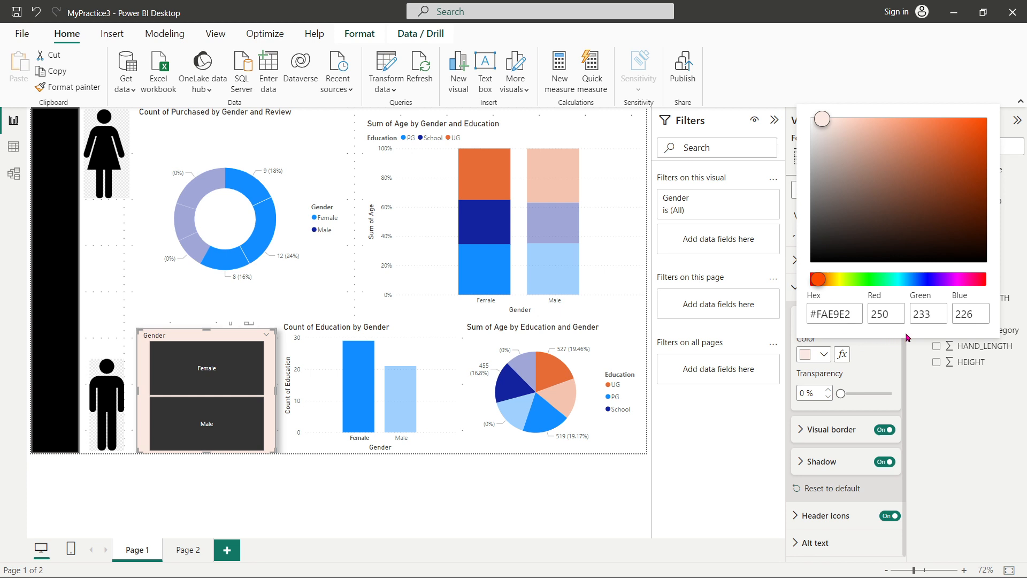
click(883, 361)
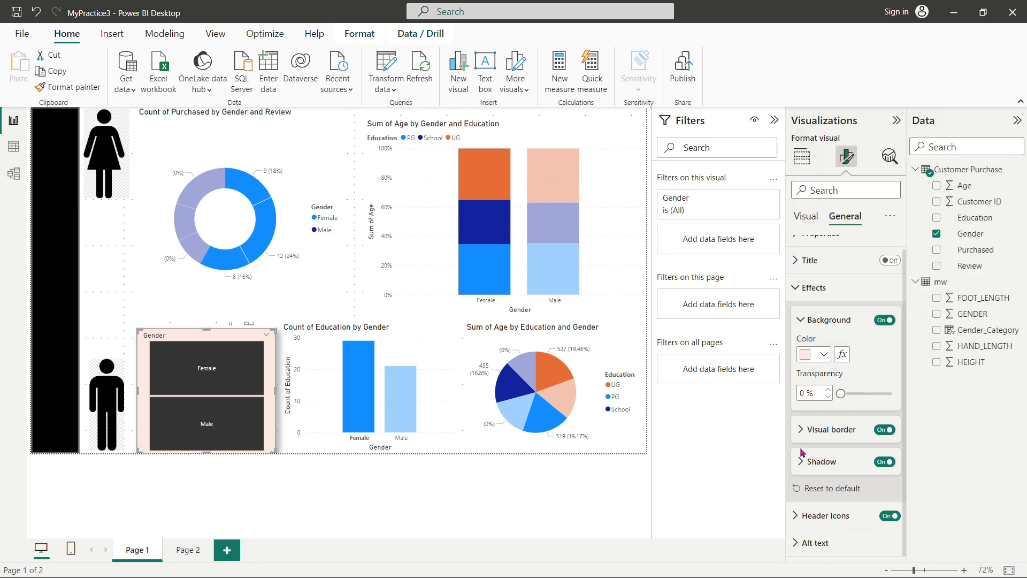
click(796, 516)
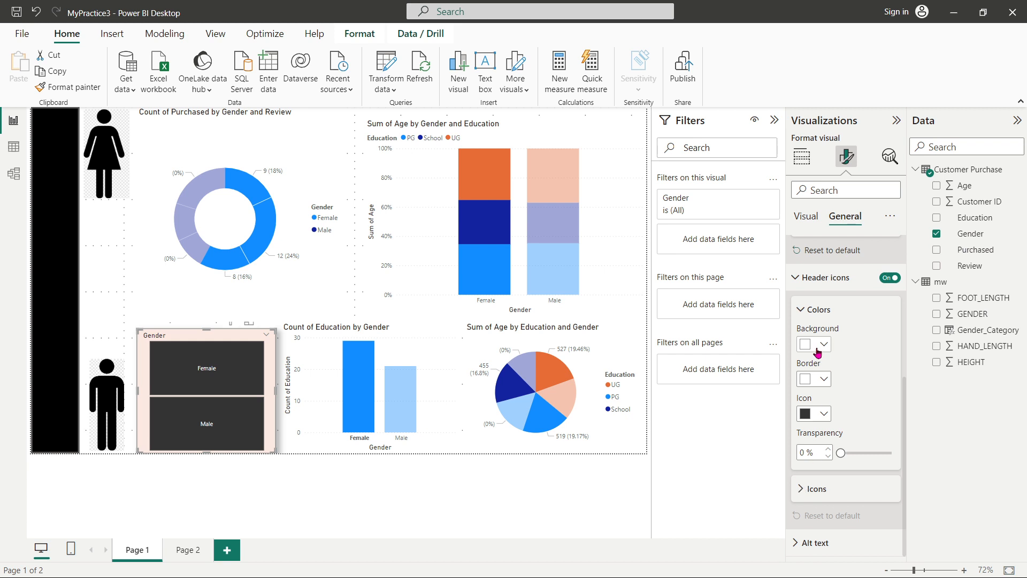
scroll(812, 348, up, 5)
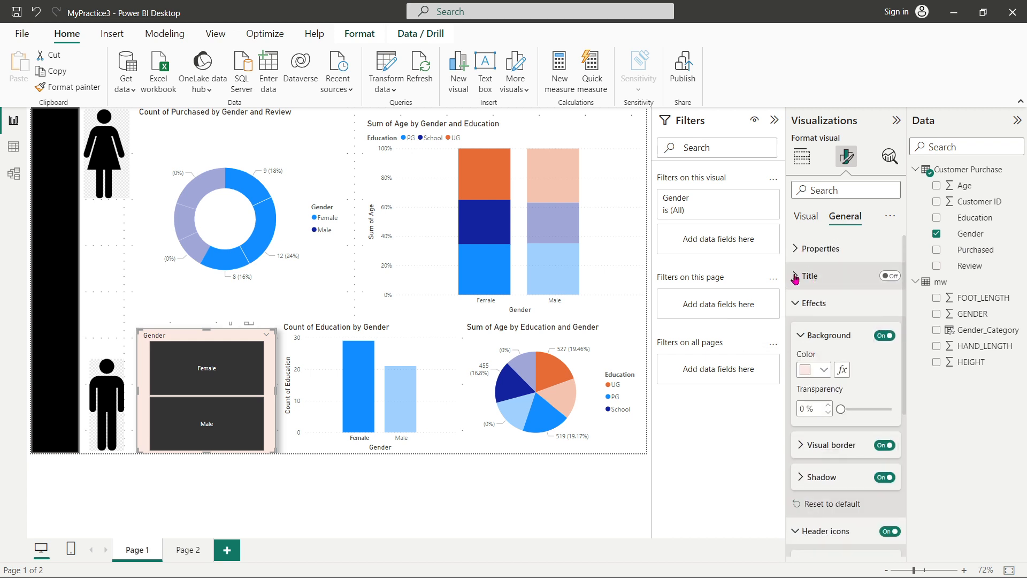
click(810, 276)
click(813, 248)
scroll(845, 385, down, 5)
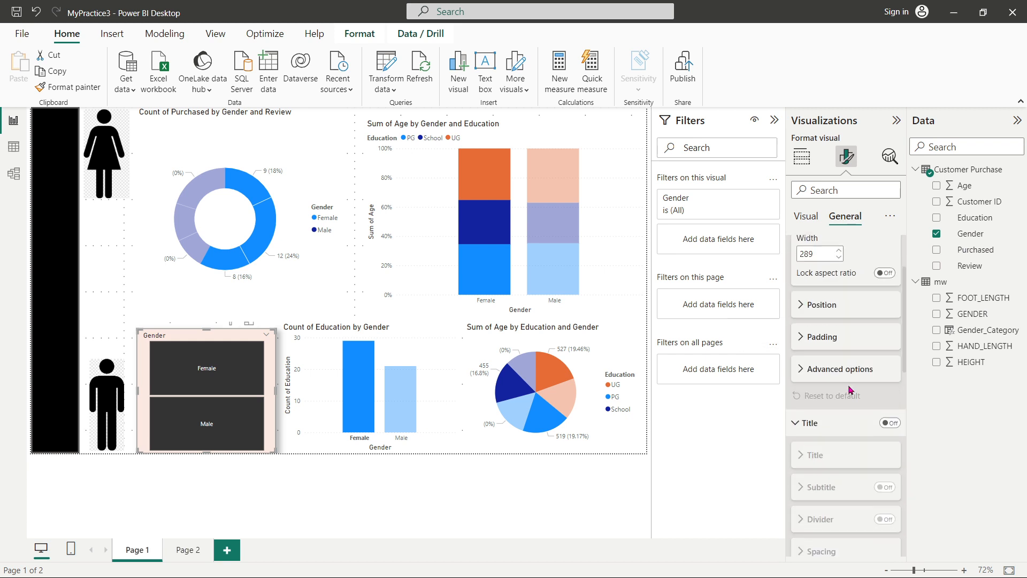
Step: Set the border line width of the Gender slicer's values to 2
click(806, 216)
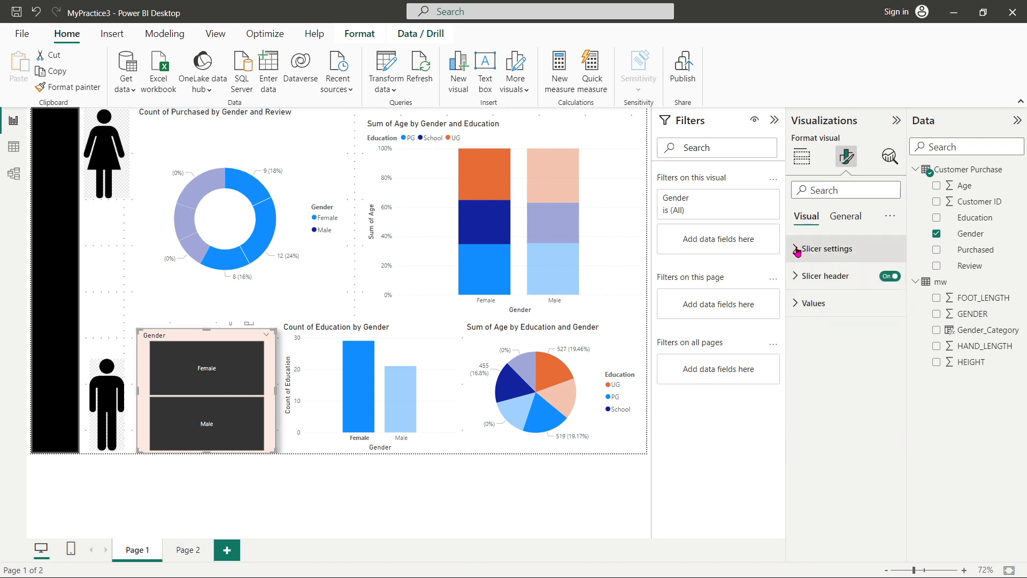
click(798, 303)
scroll(837, 484, down, 1)
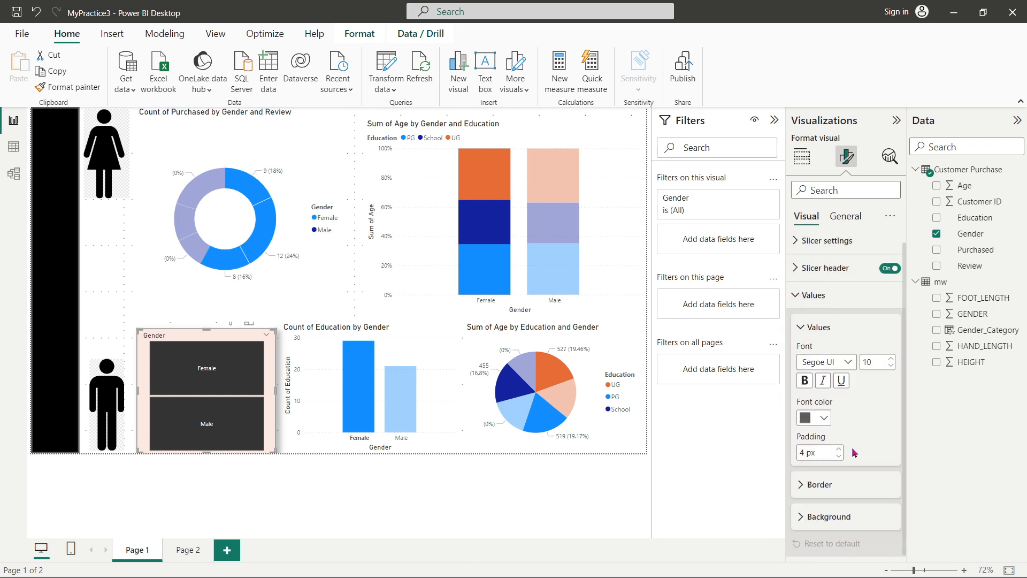
click(802, 484)
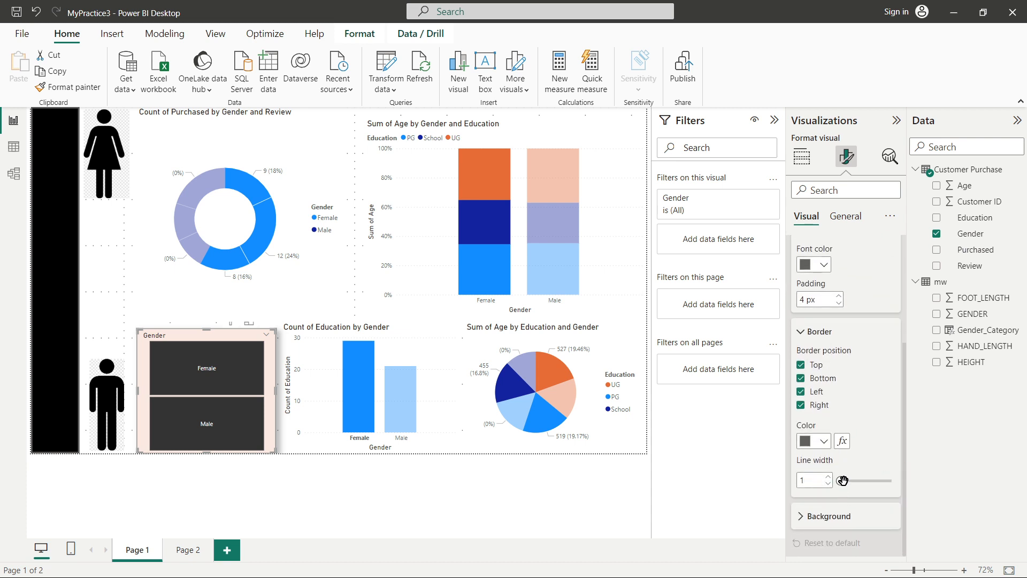
click(800, 519)
scroll(844, 446, down, 1)
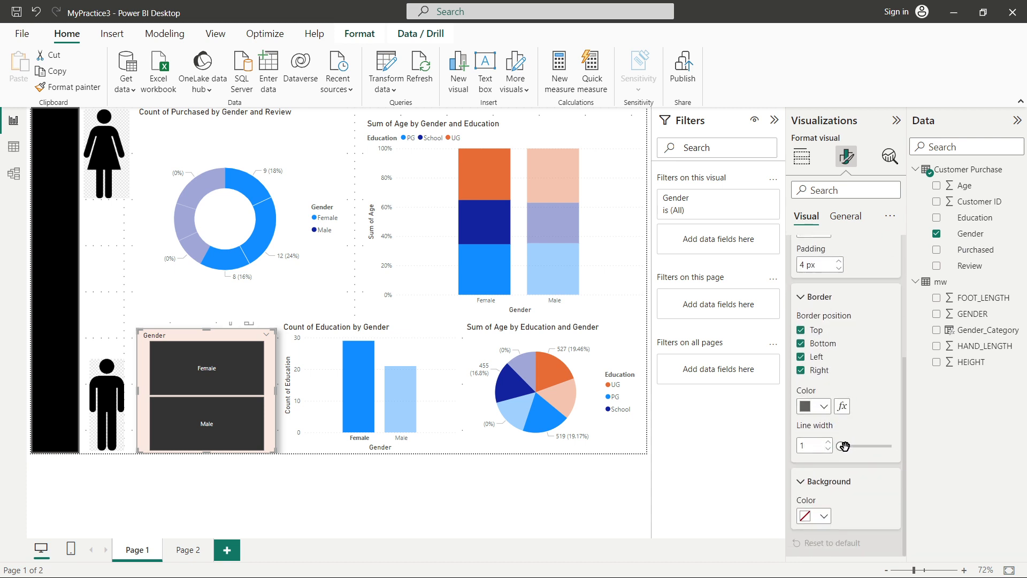
drag(840, 443, 849, 440)
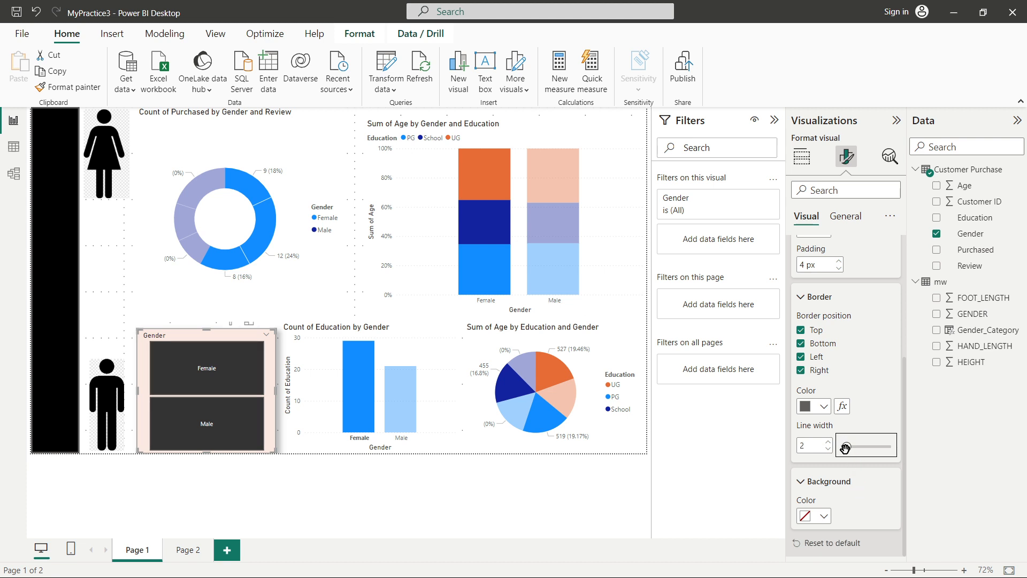
click(880, 378)
click(823, 408)
click(824, 408)
Step: Round the corners of the Gender slicer's visual border to 2 px
scroll(852, 350, up, 3)
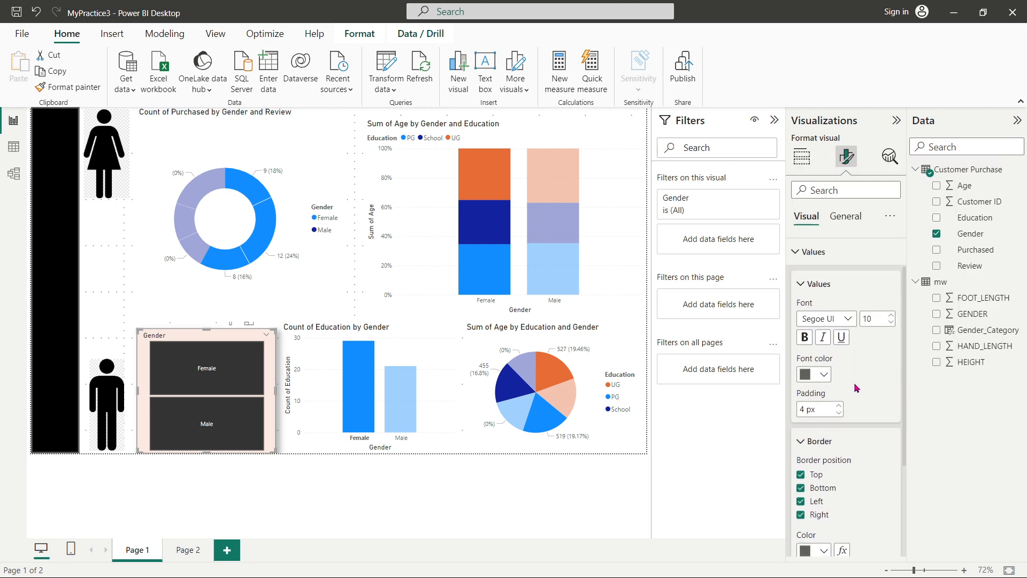
scroll(854, 387, up, 1)
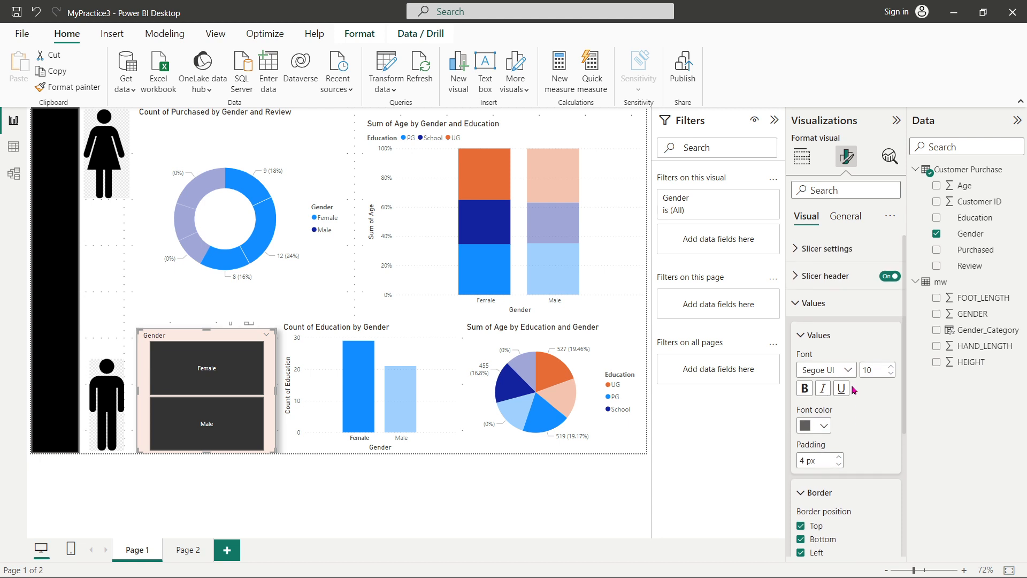
click(844, 219)
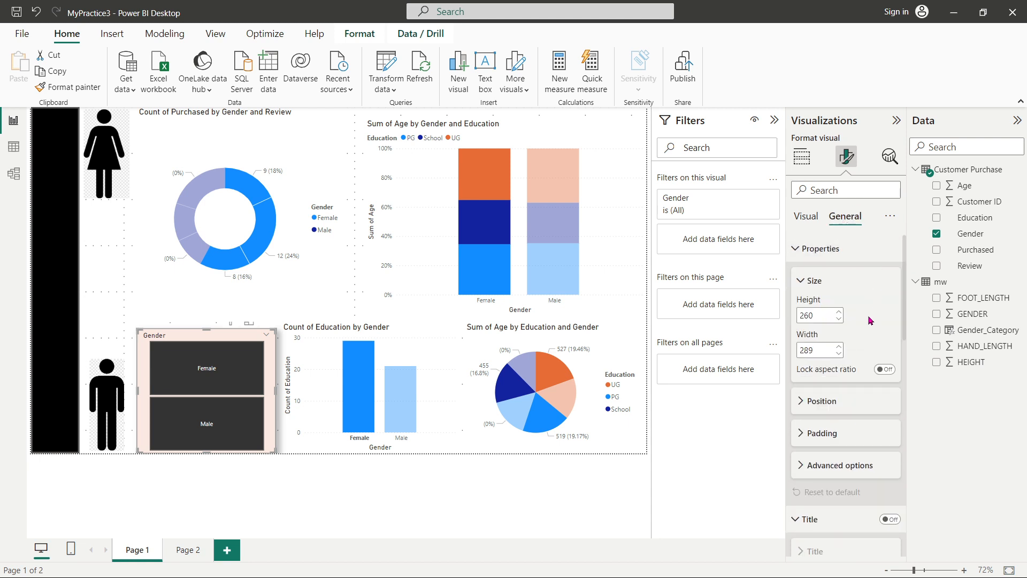
scroll(875, 337, down, 4)
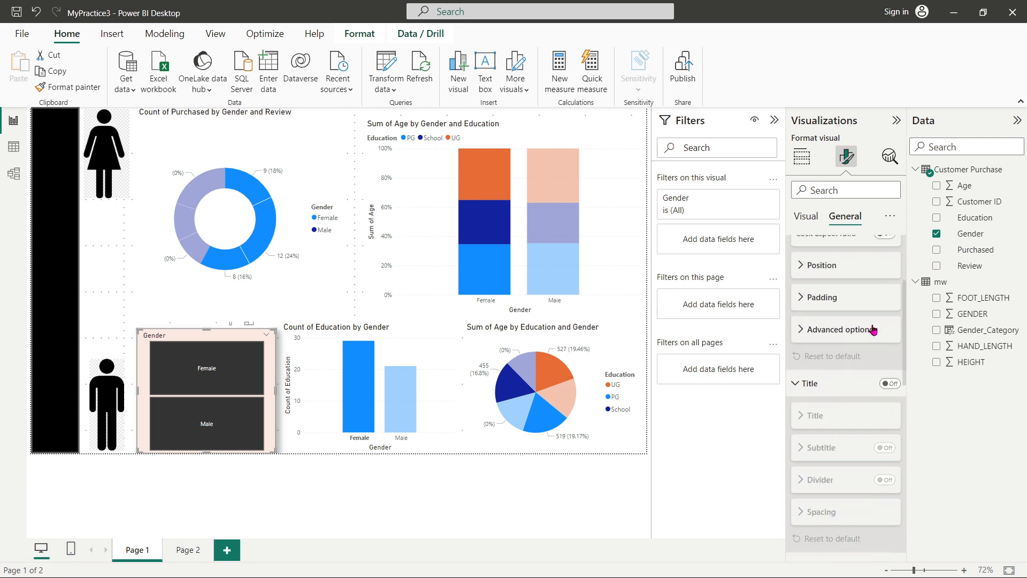
scroll(835, 395, down, 6)
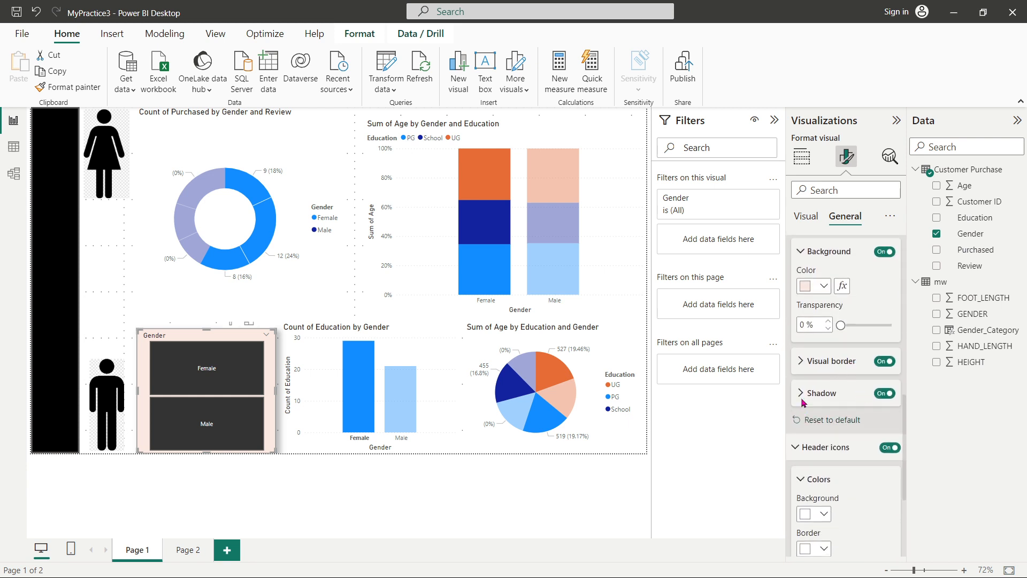
click(802, 366)
scroll(851, 396, down, 2)
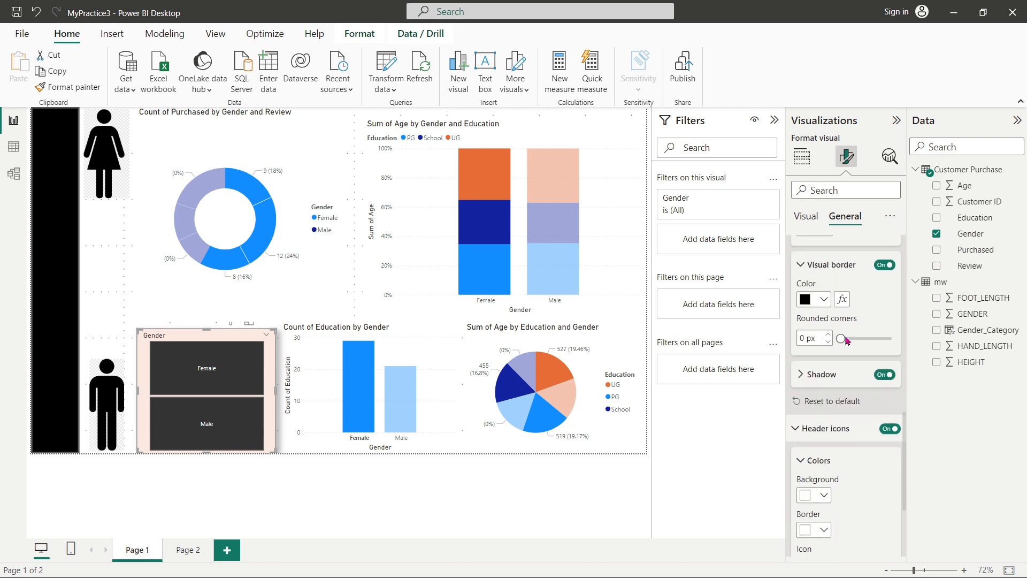
drag(841, 336, 845, 336)
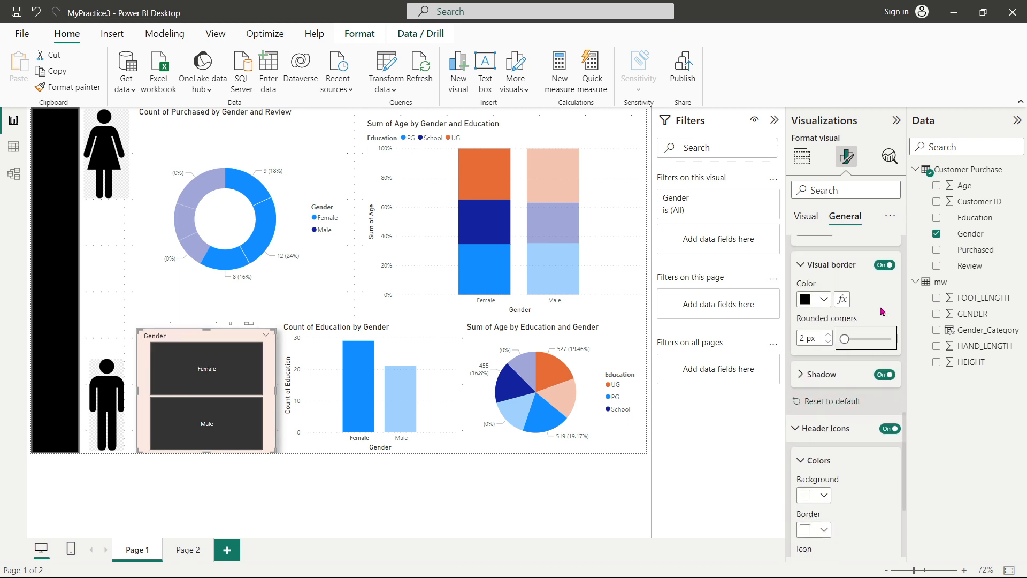
Step: Turn on the visual border of the Sum of Age by Education and Gender pie chart with 2 px rounded corners
click(632, 437)
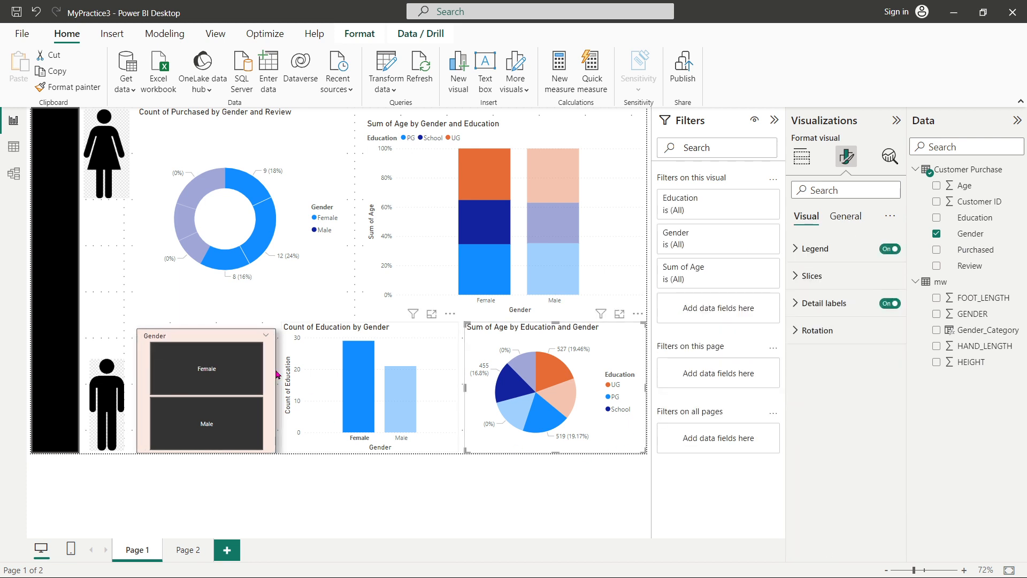
click(845, 218)
scroll(842, 337, down, 5)
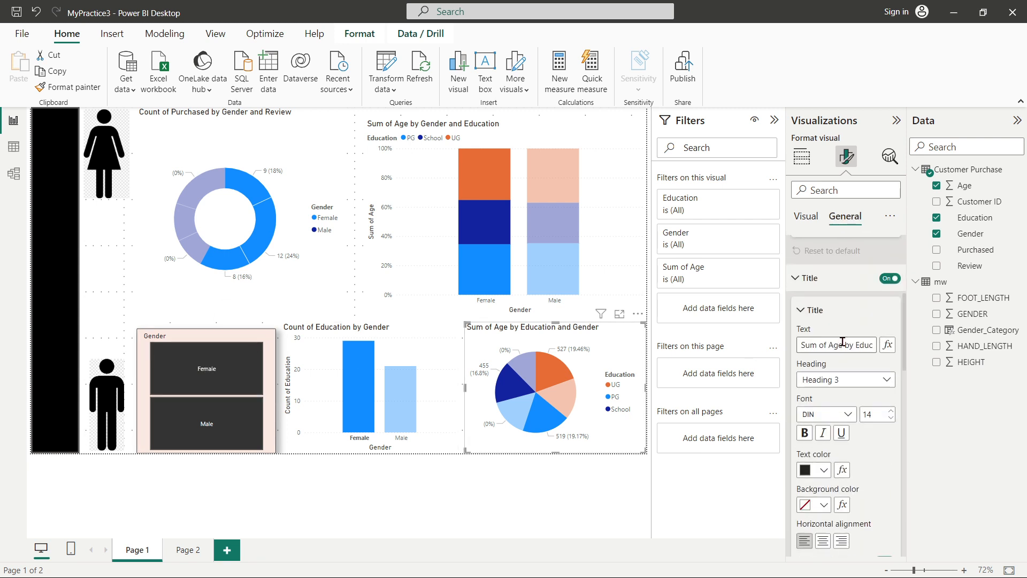
scroll(842, 343, down, 8)
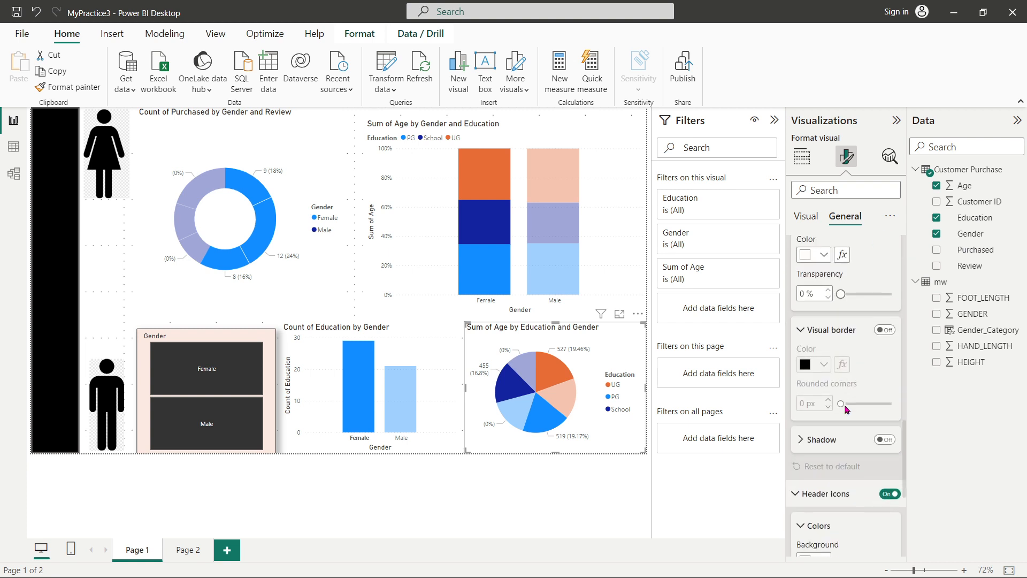
scroll(817, 356, down, 3)
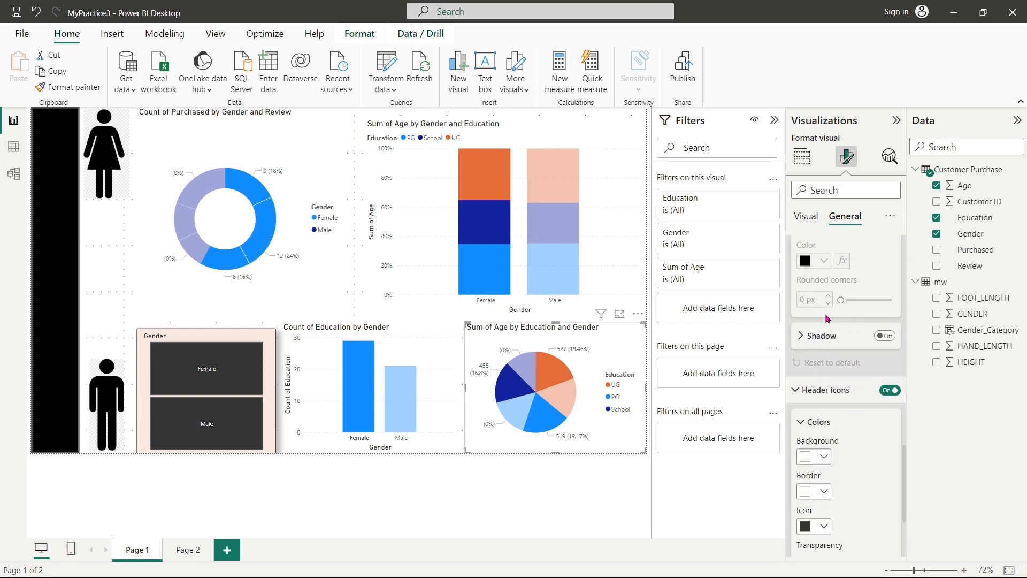
scroll(837, 306, up, 1)
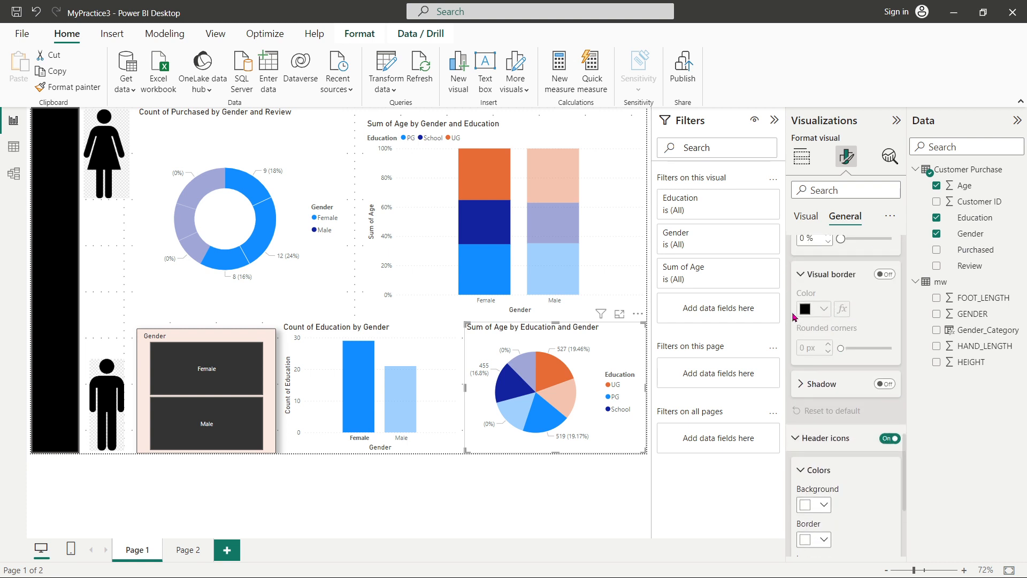
click(885, 274)
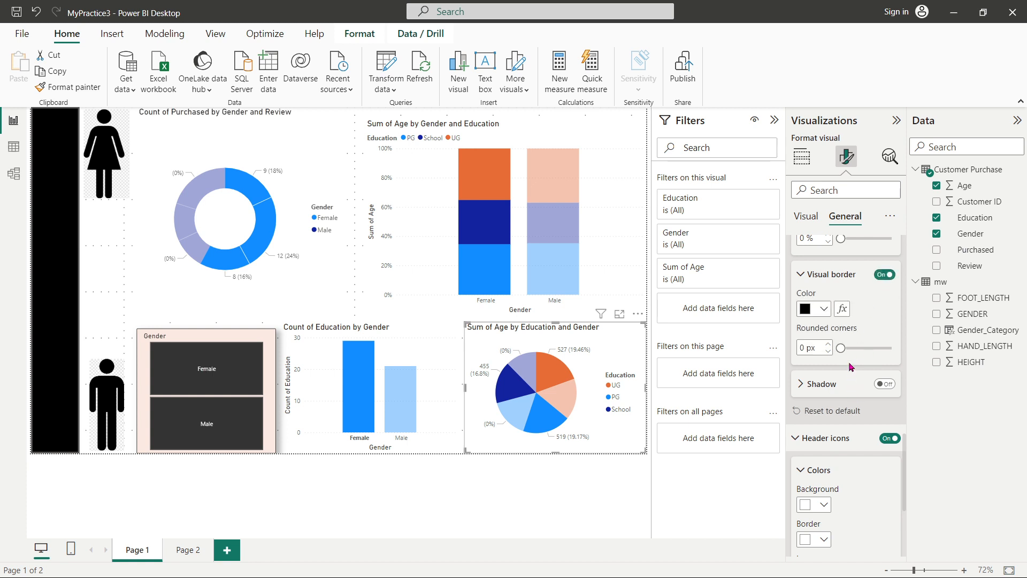
drag(843, 349, 844, 348)
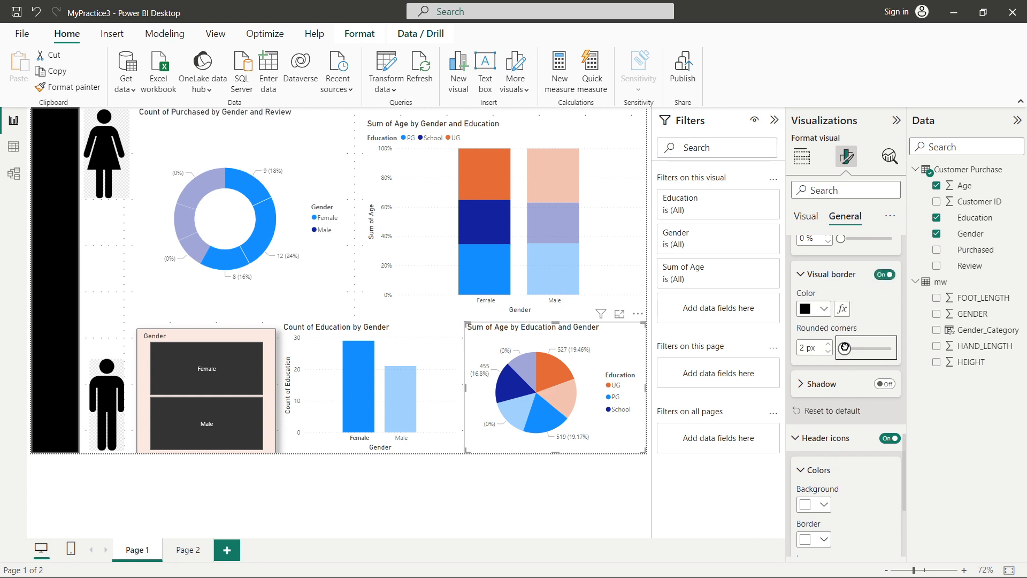
Step: Clear the Gender slicer's selections and copy its formatting onto the Count of Education by Gender column chart with Format Painter
click(254, 336)
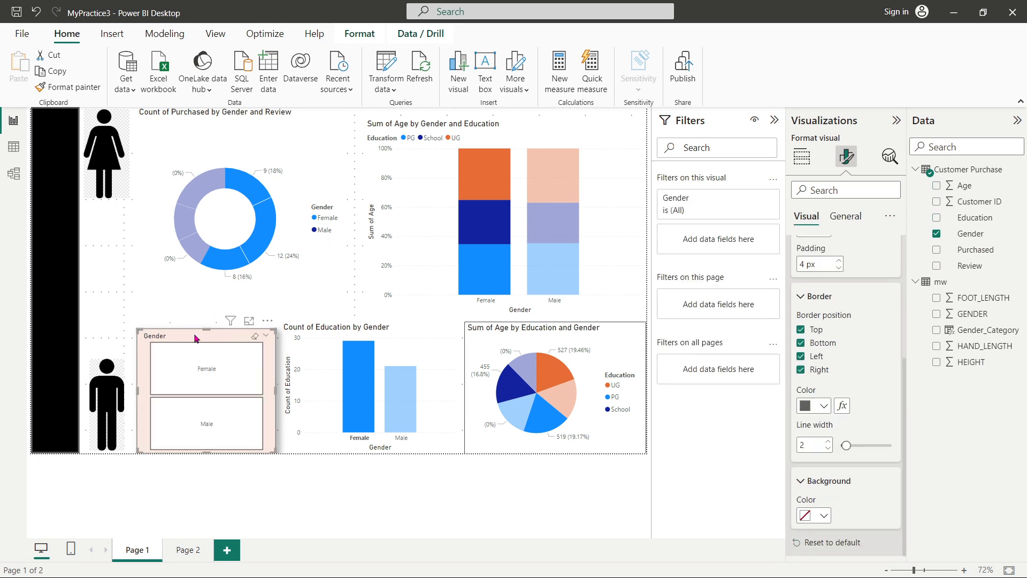
click(68, 88)
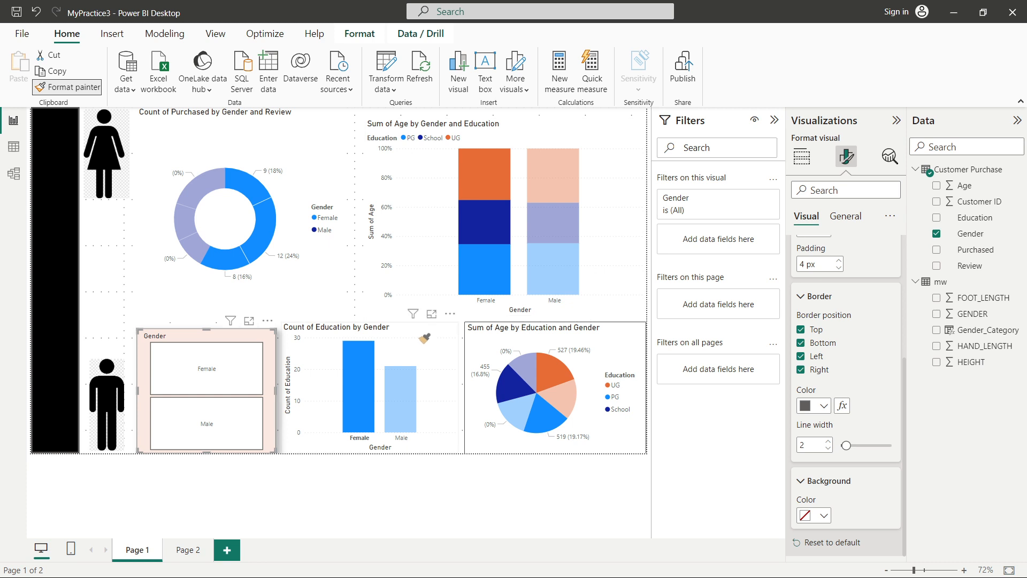
click(427, 334)
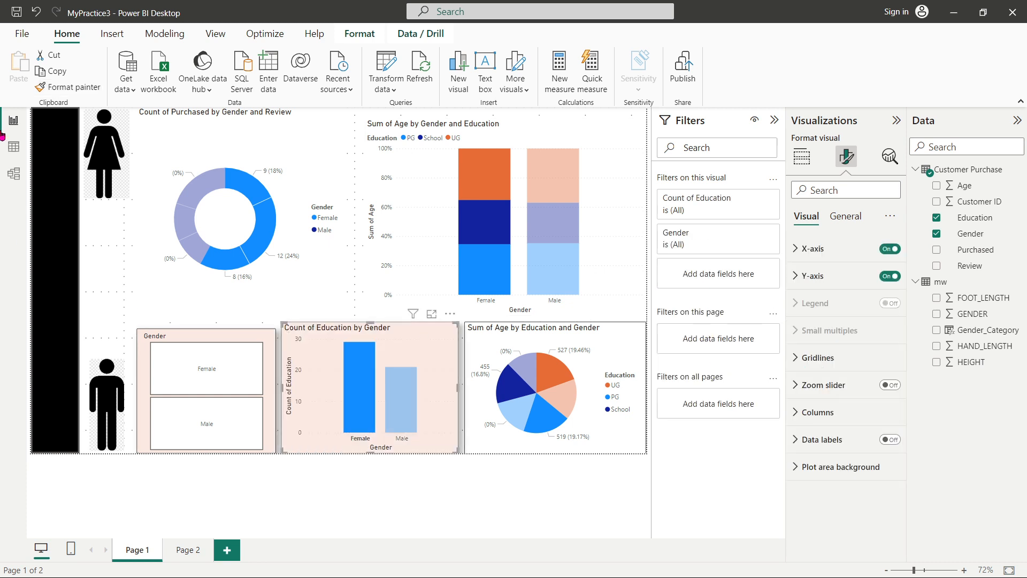
Step: Copy the column chart's formatting onto the pie chart, the Sum of Age by Gender and Education chart and the donut chart with Format Painter
click(55, 90)
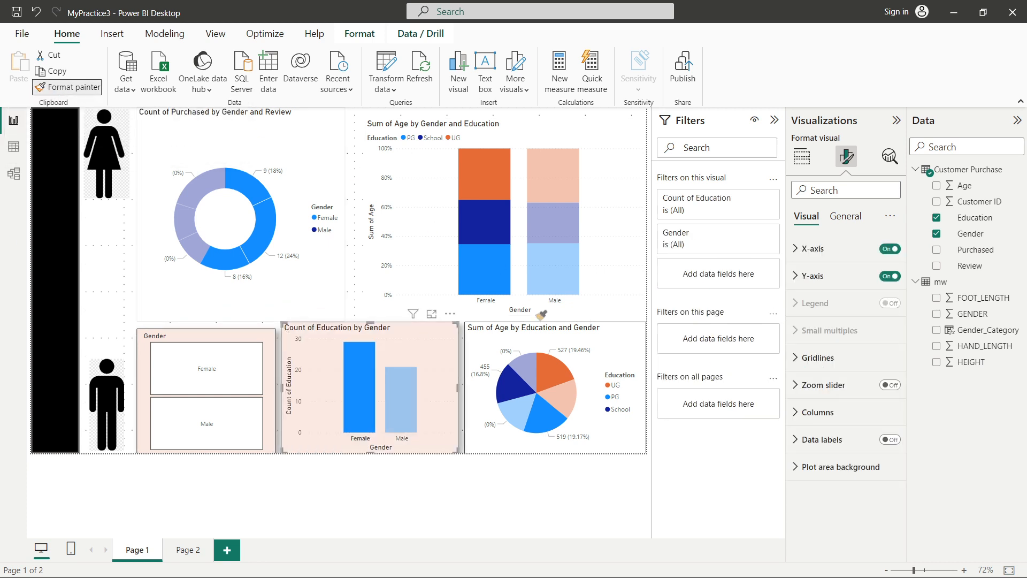
click(604, 337)
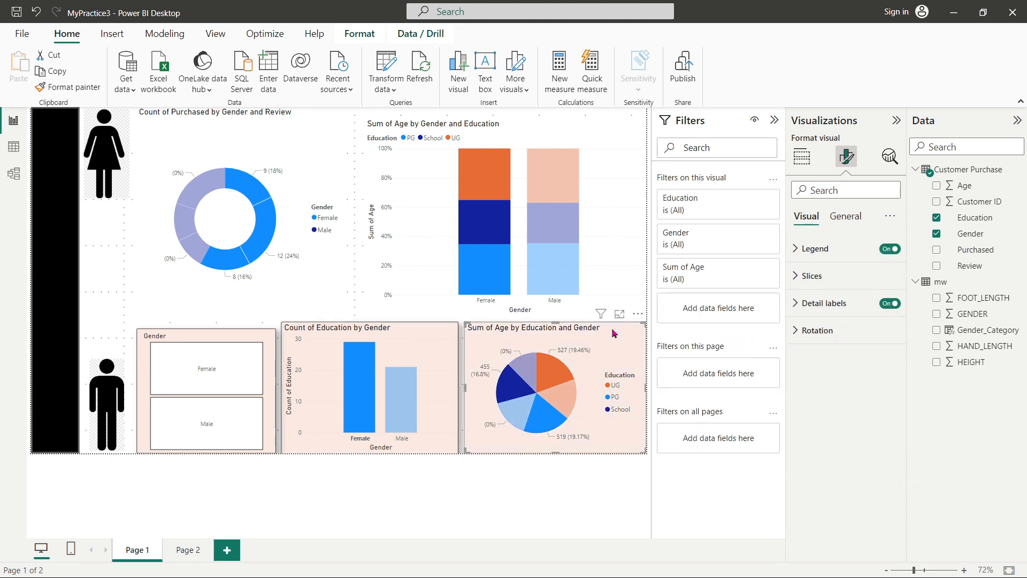
click(79, 91)
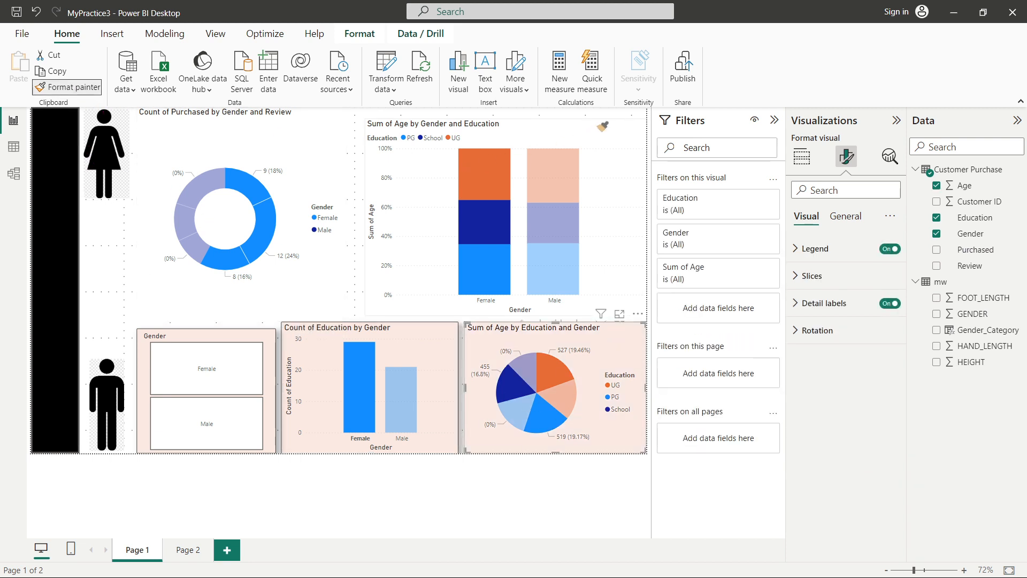
click(599, 169)
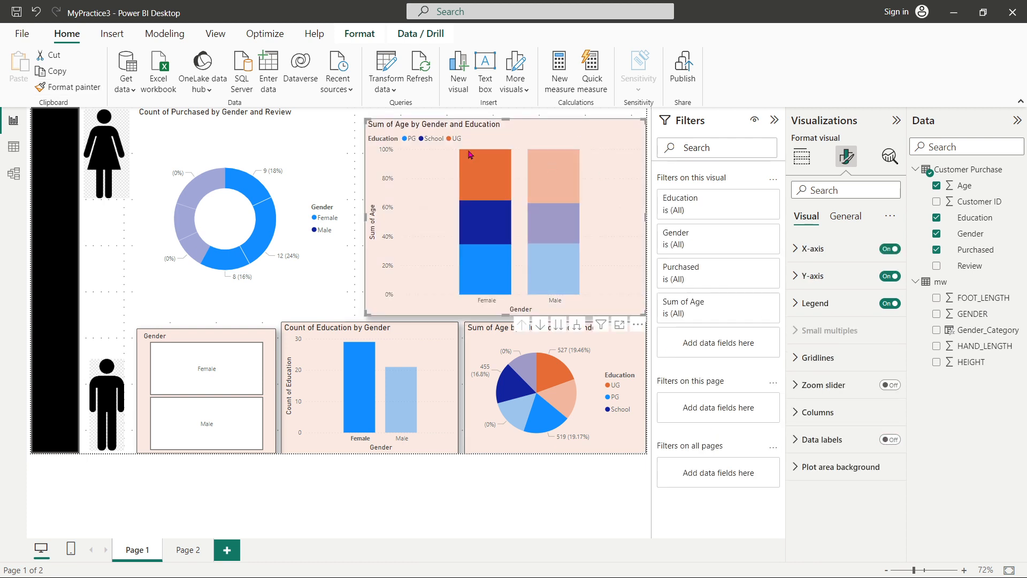
click(80, 88)
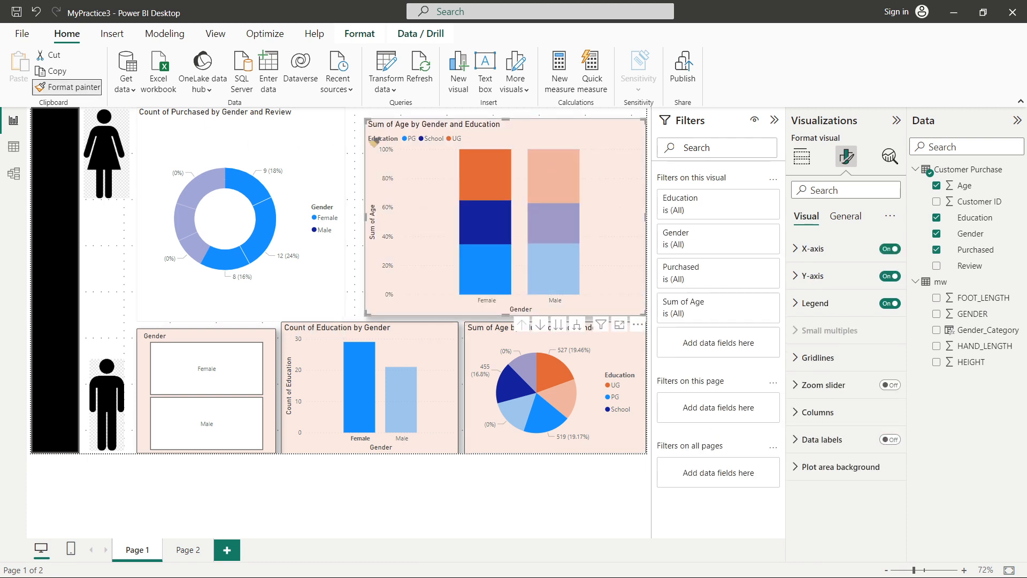
click(314, 128)
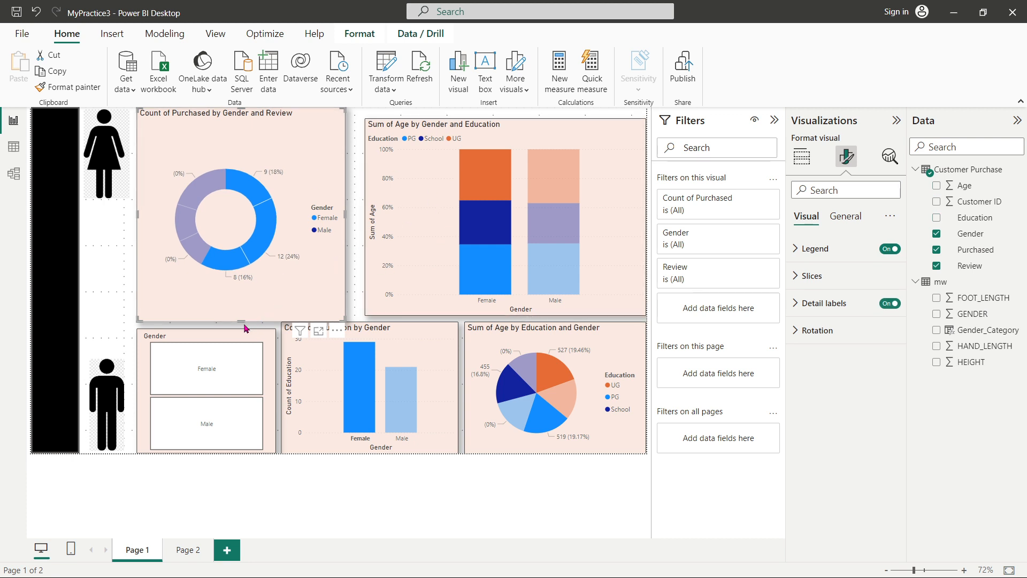
Step: Raise the donut chart's lower edge and extend the Sum of Age by Gender and Education chart up to the page edge and toward the donut
drag(240, 320, 240, 314)
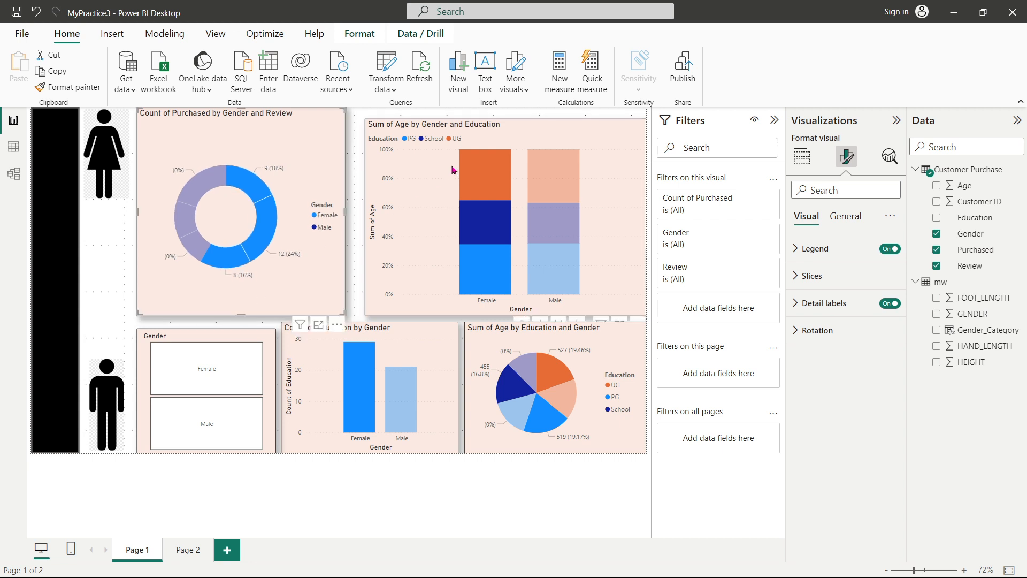
click(516, 133)
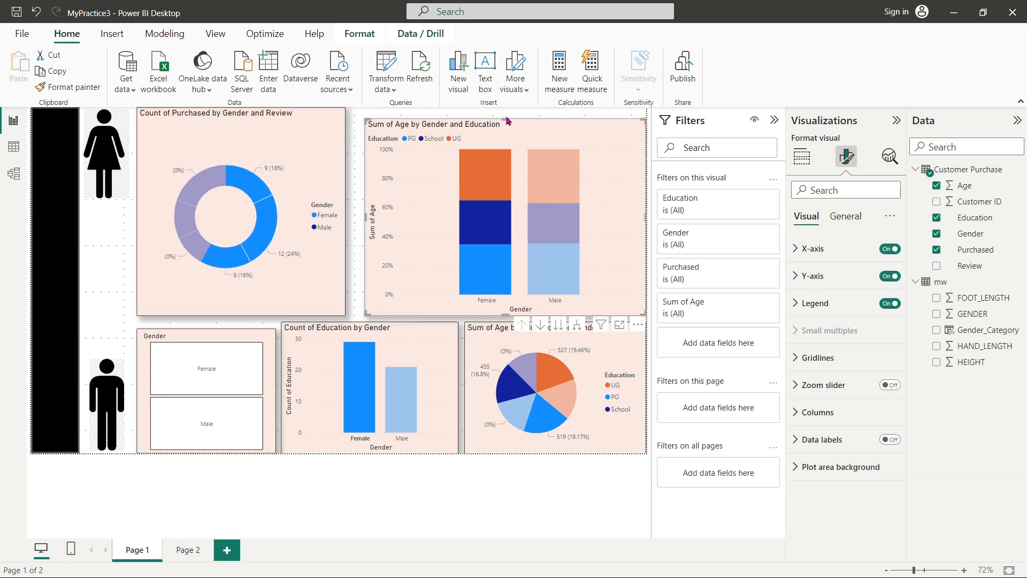
drag(505, 118, 507, 108)
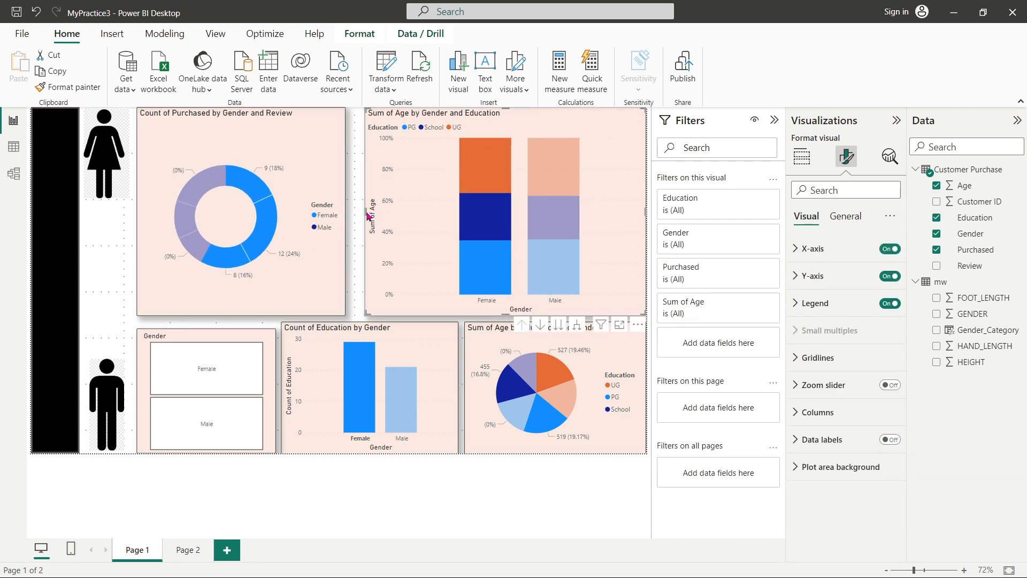
click(363, 216)
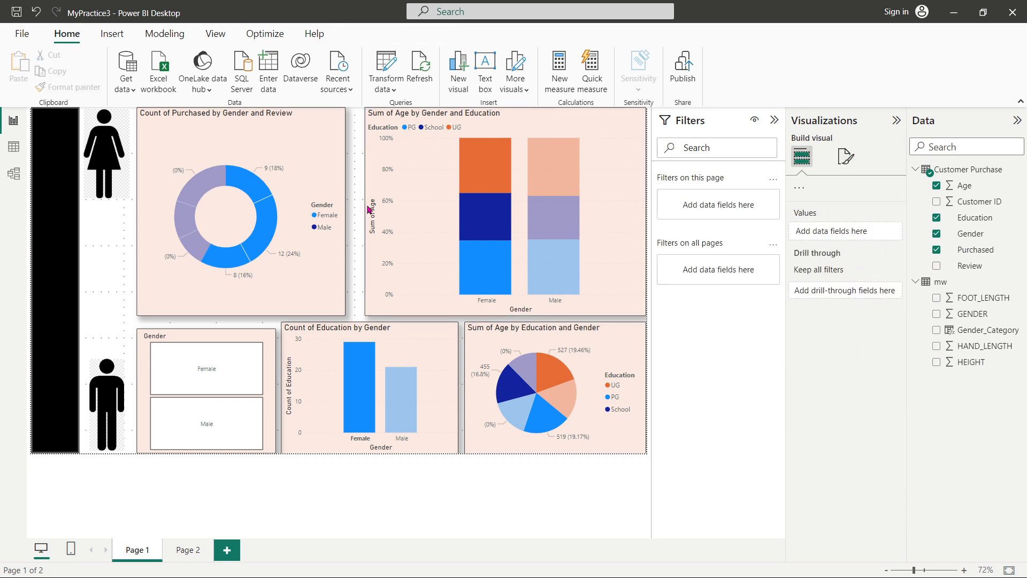
click(371, 217)
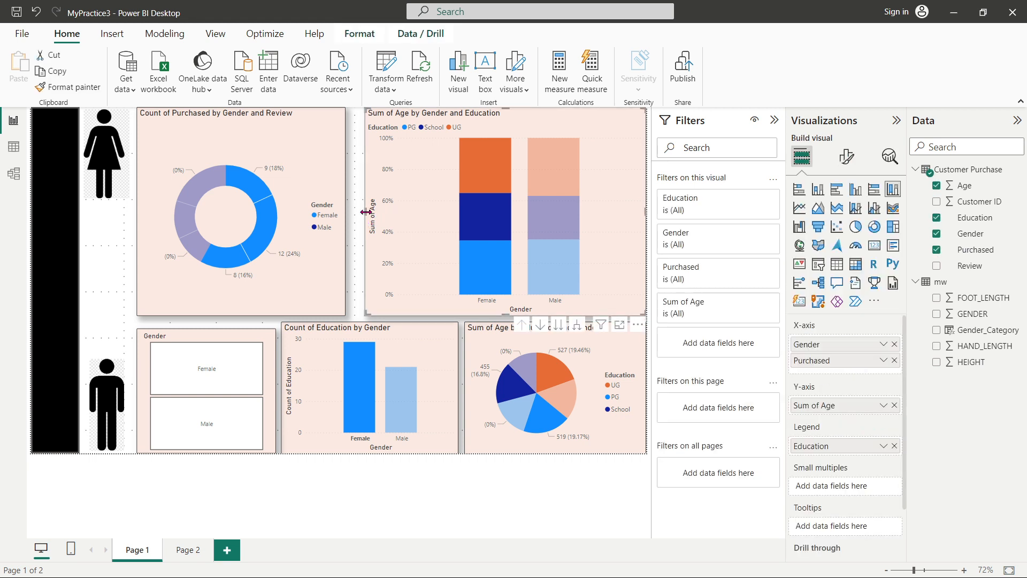
drag(361, 216, 361, 217)
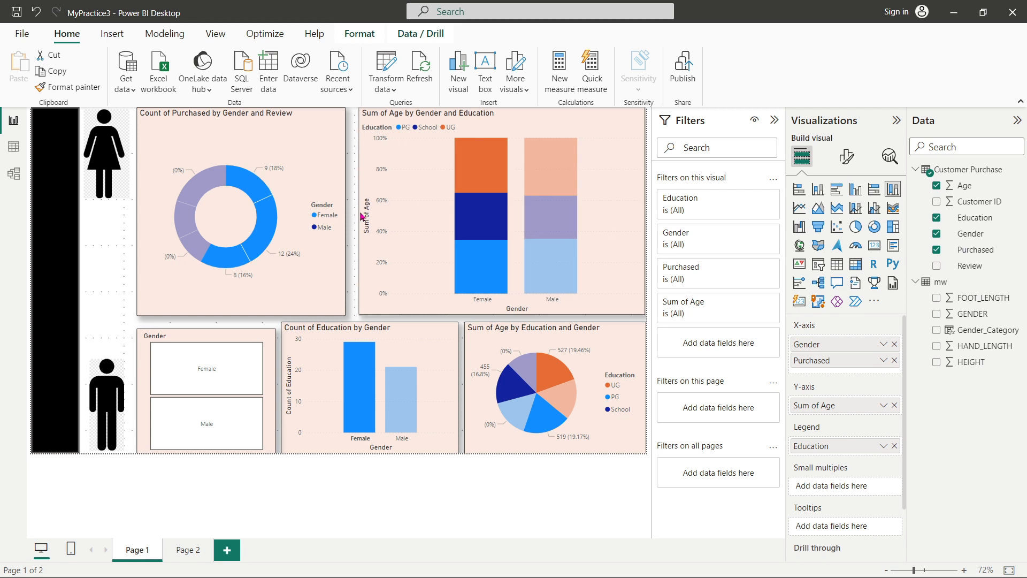
Step: Lower the upper edges of the Count of Education column chart and the pie chart to align with the Gender slicer
click(370, 327)
drag(368, 327, 369, 335)
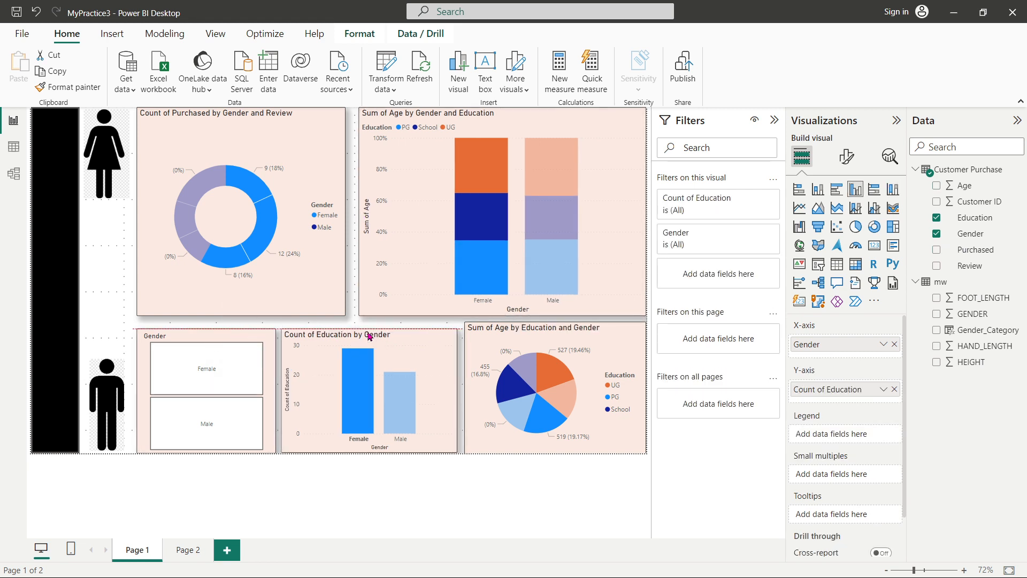
click(558, 324)
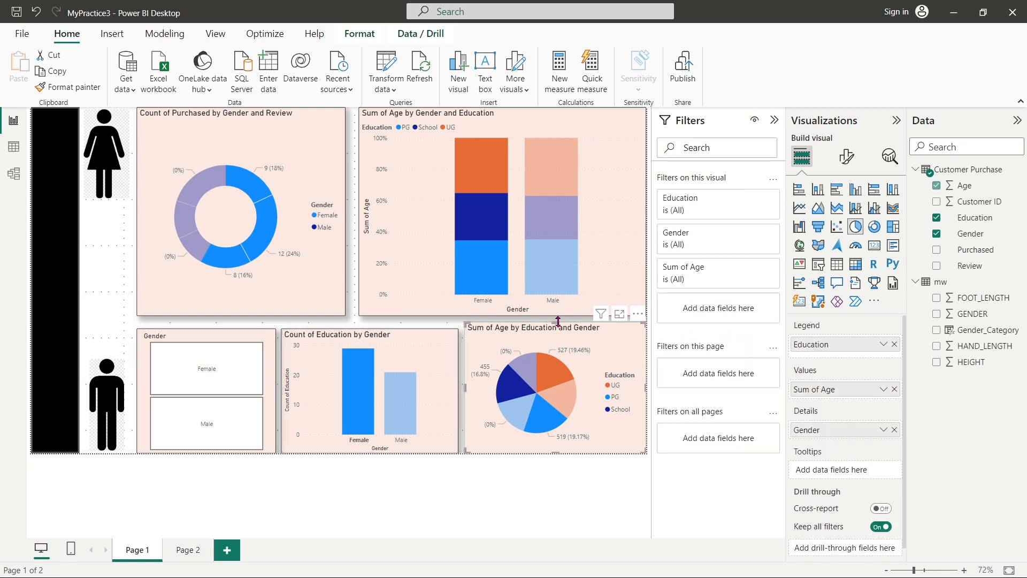
drag(559, 329, 552, 328)
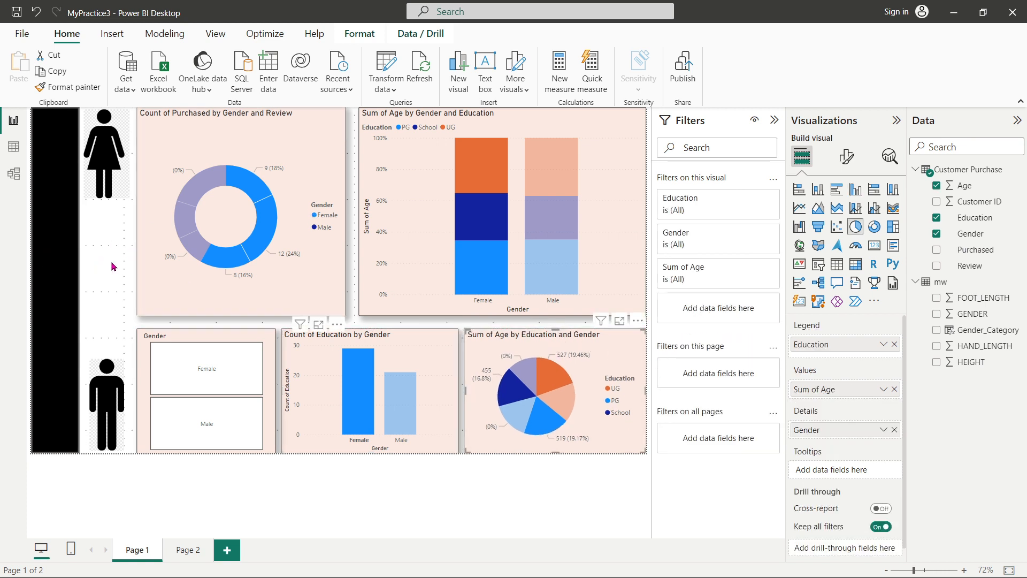
Step: Add a card visual to the page showing the Sum of Age from the Customer Purchase table
click(76, 292)
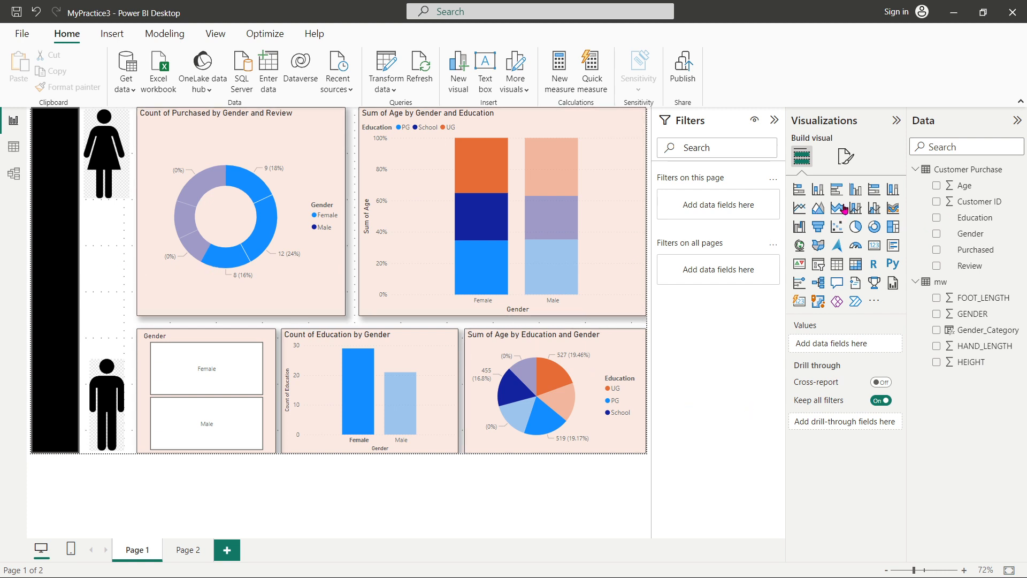
click(875, 248)
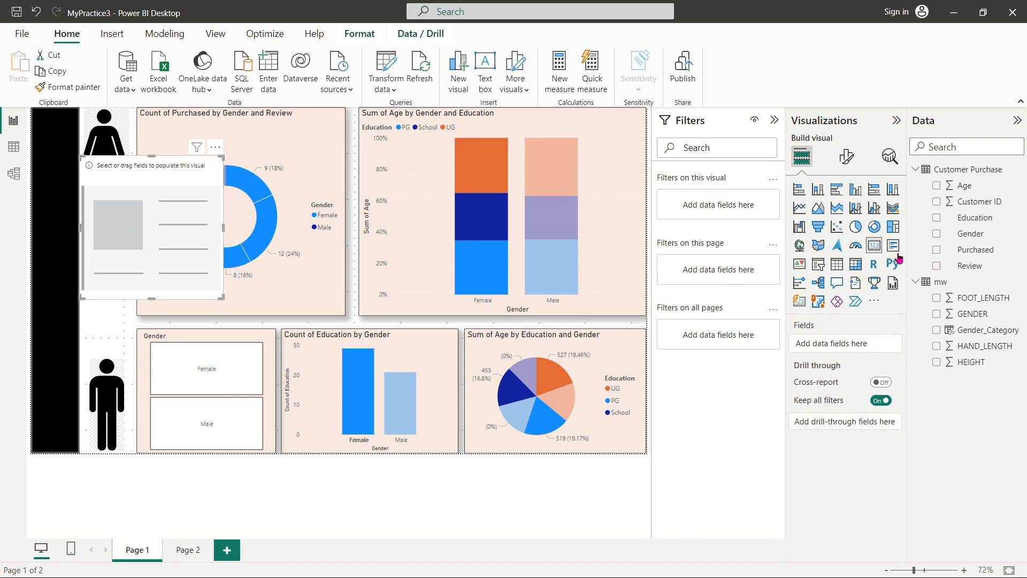
click(937, 185)
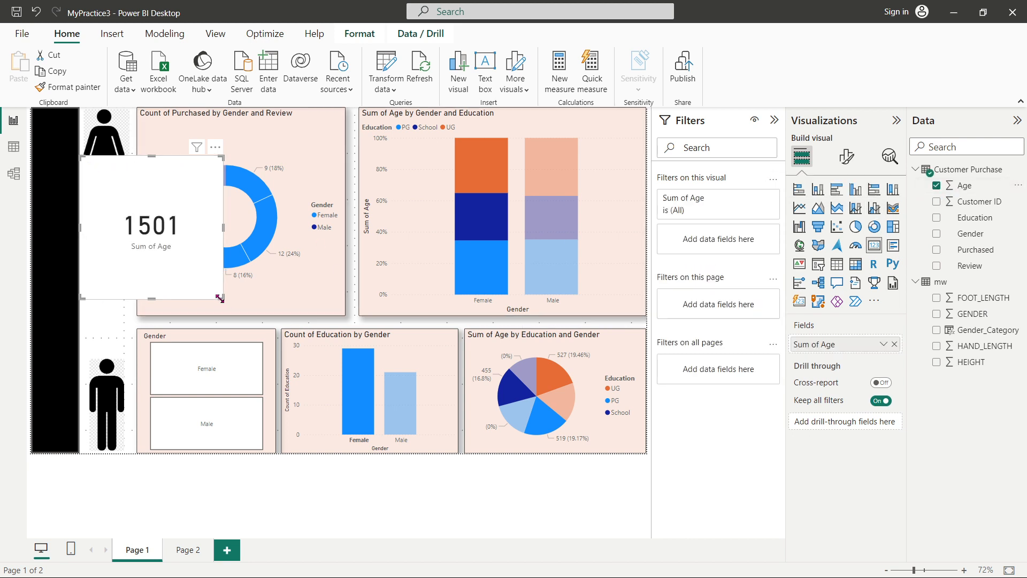
Step: Shrink the Sum of Age card, move it to the upper end of the black bar and widen it to fit the full number
drag(220, 298, 136, 224)
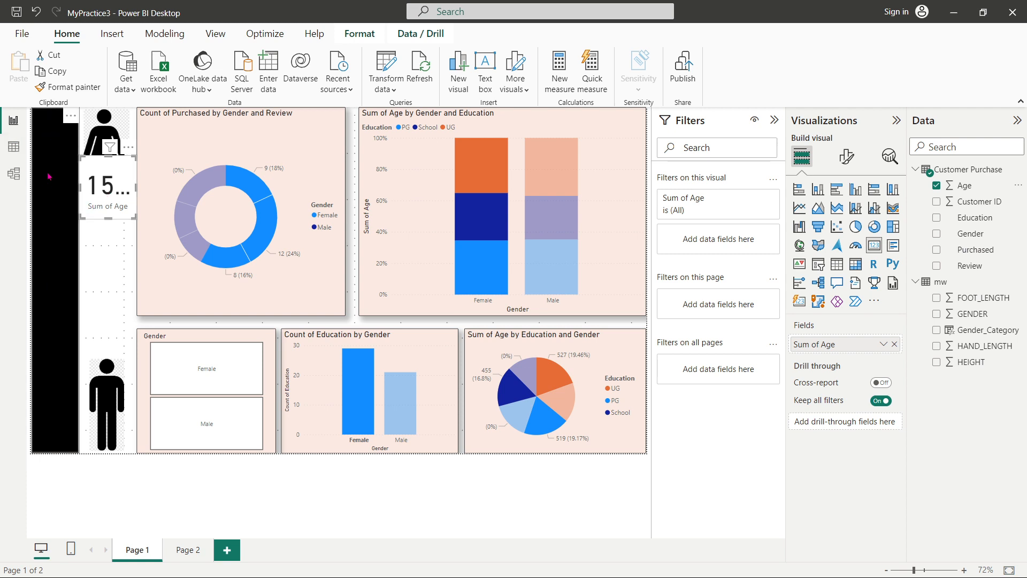
drag(89, 188, 60, 150)
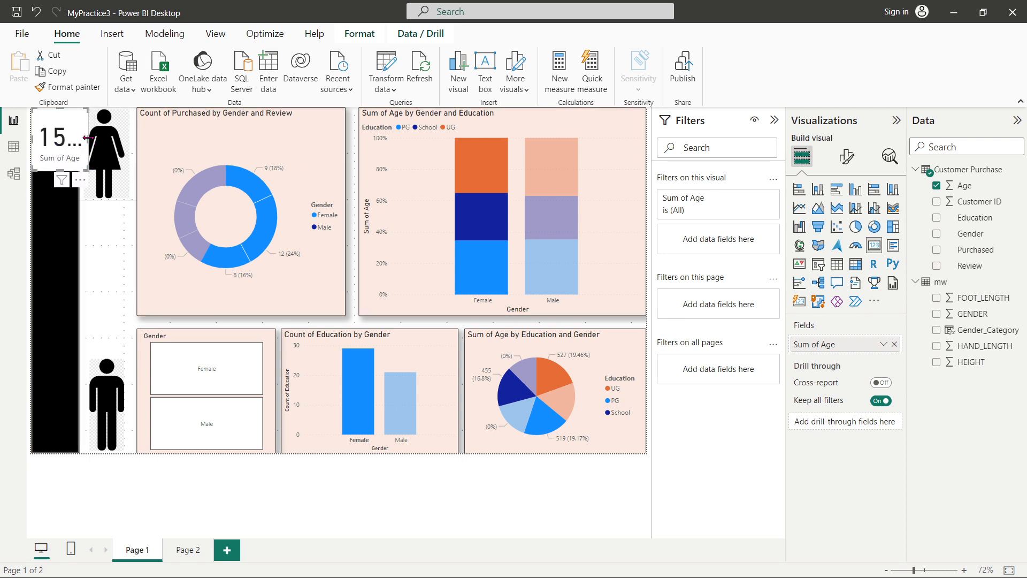
drag(98, 142, 114, 142)
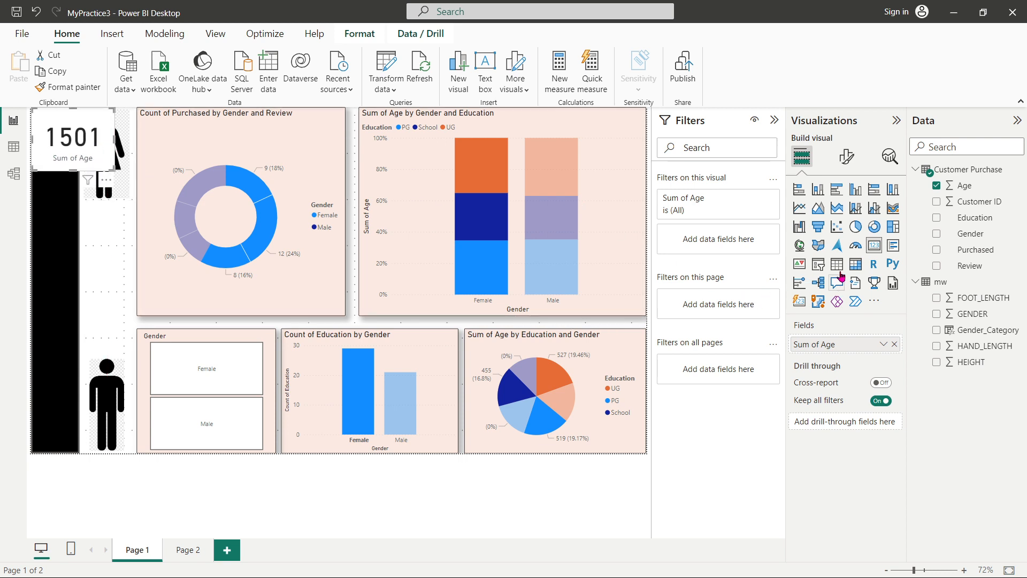
Step: Set the Sum of Age card's callout value to font size 22 and colour it white
click(850, 163)
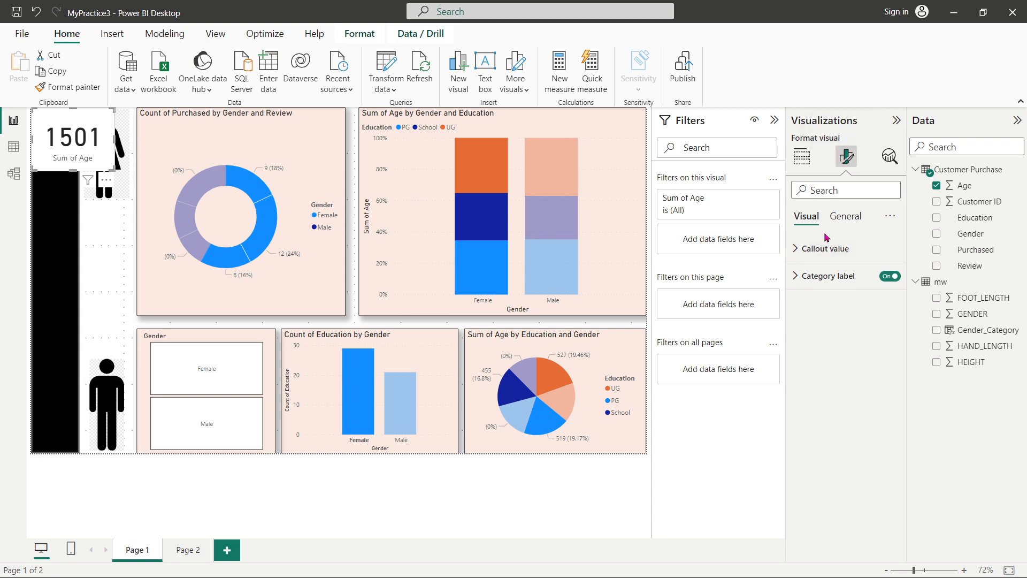
click(844, 219)
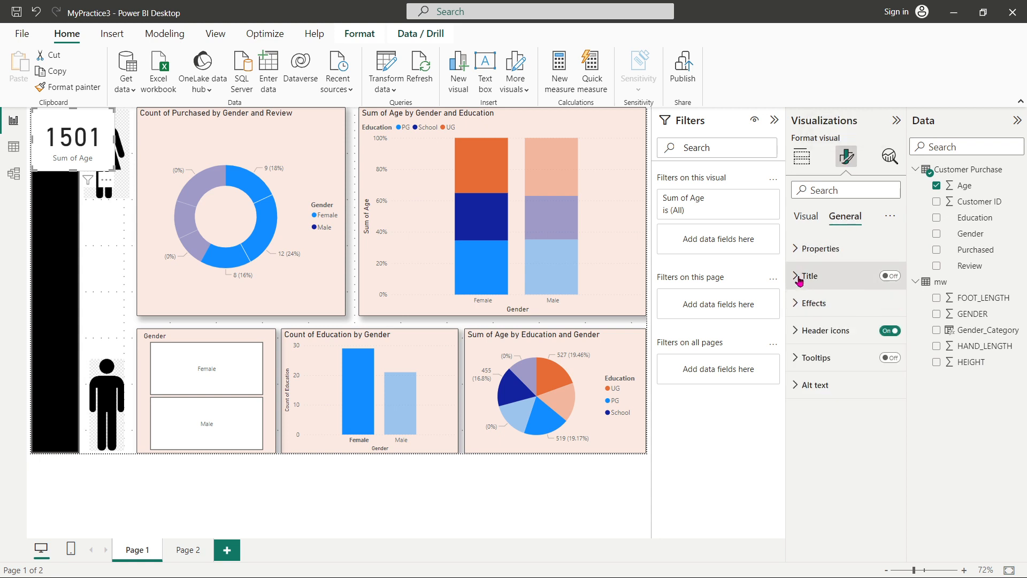
click(802, 217)
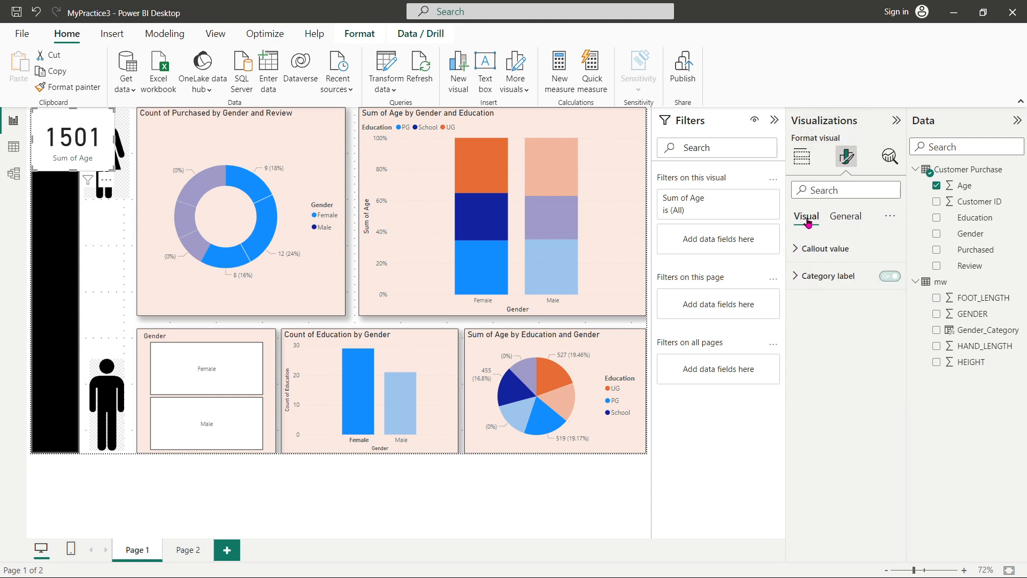
click(834, 249)
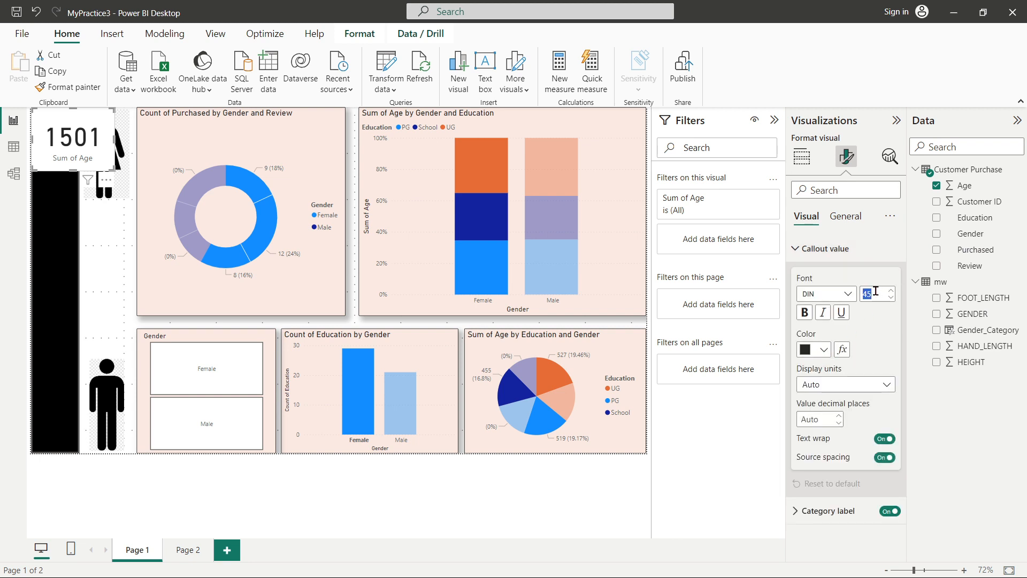
text(22)
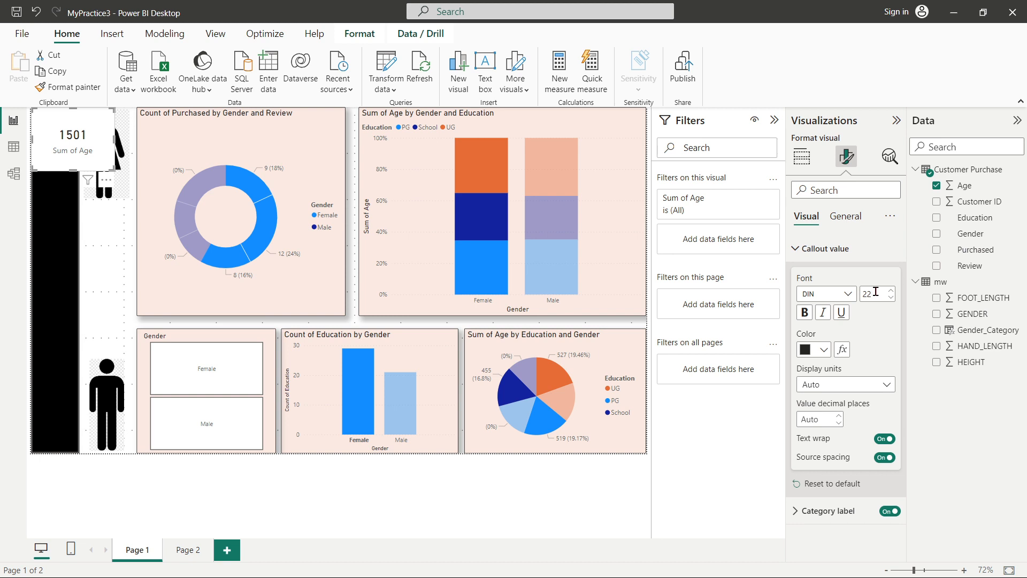
click(823, 350)
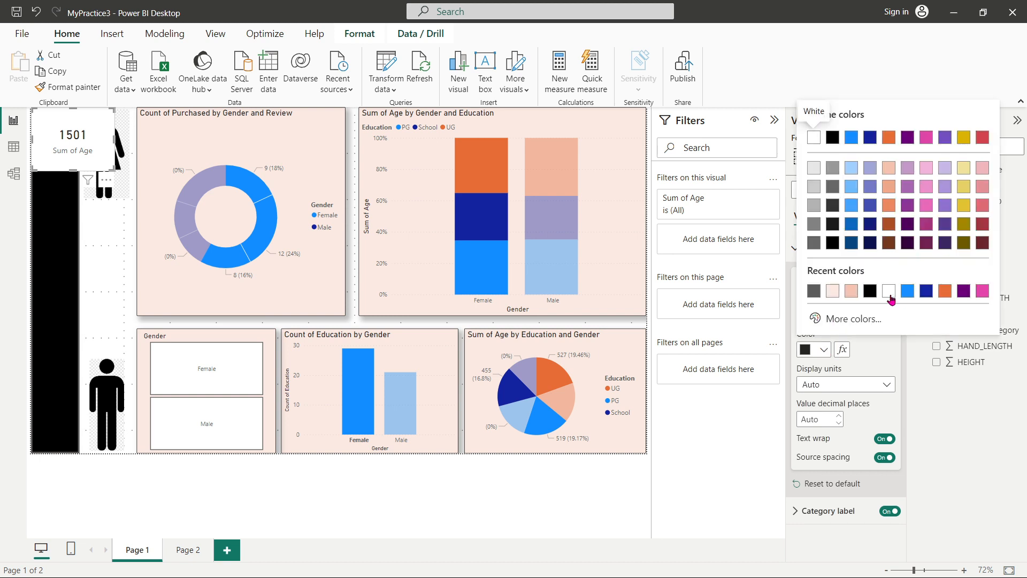
click(889, 295)
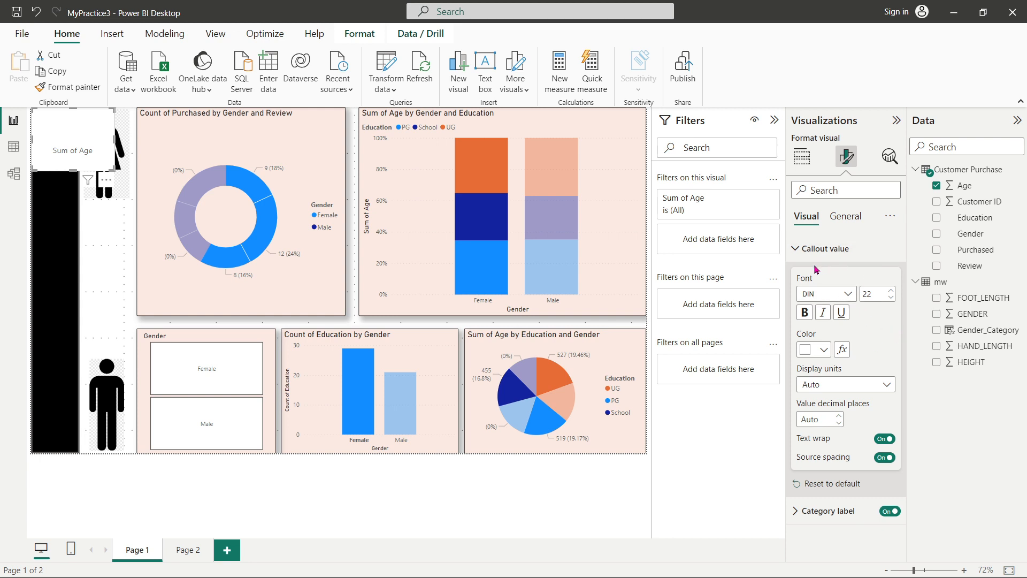
click(812, 249)
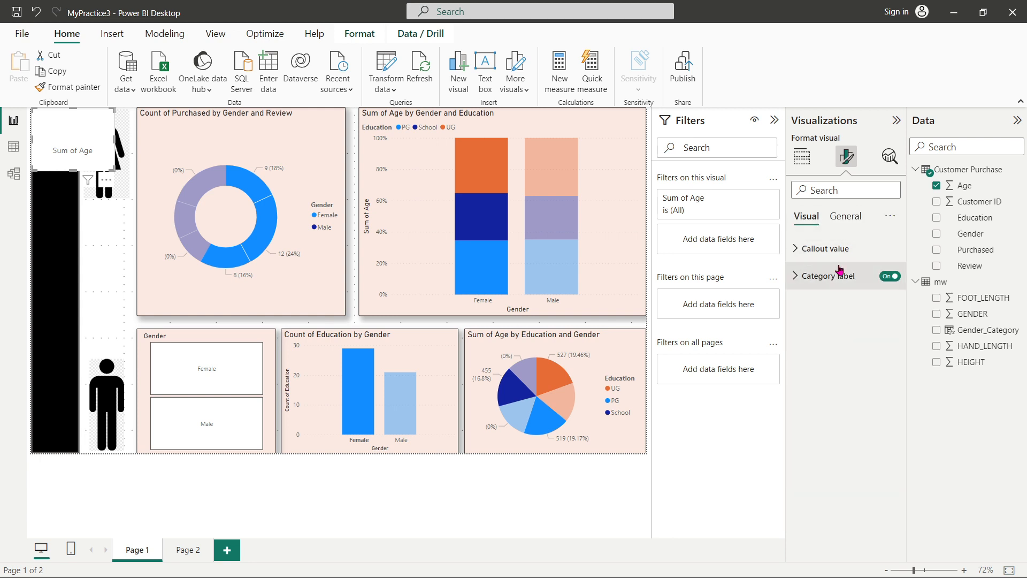
Step: Set the Sum of Age card's background transparency to 100%
click(844, 218)
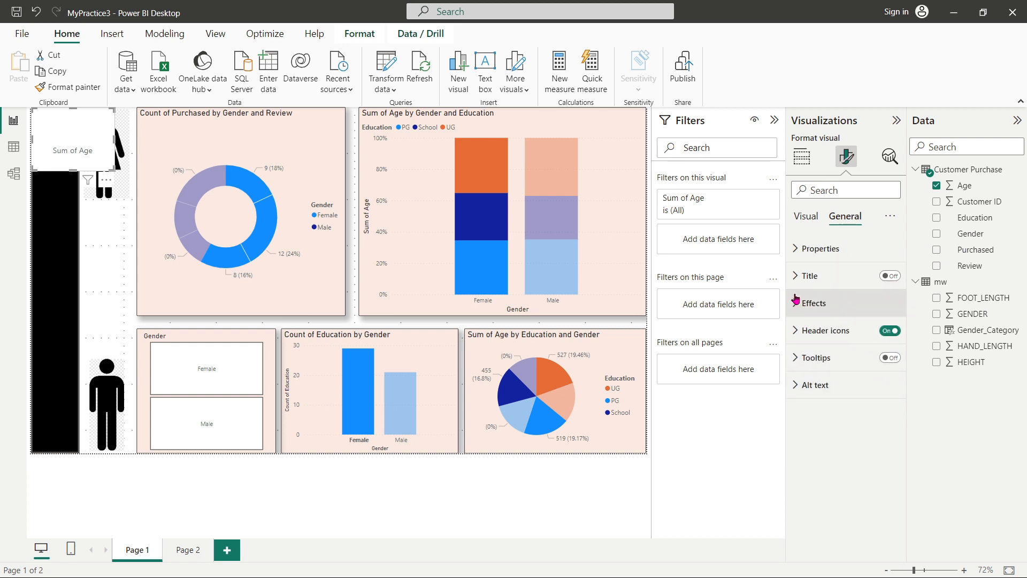
click(796, 300)
scroll(837, 369, down, 1)
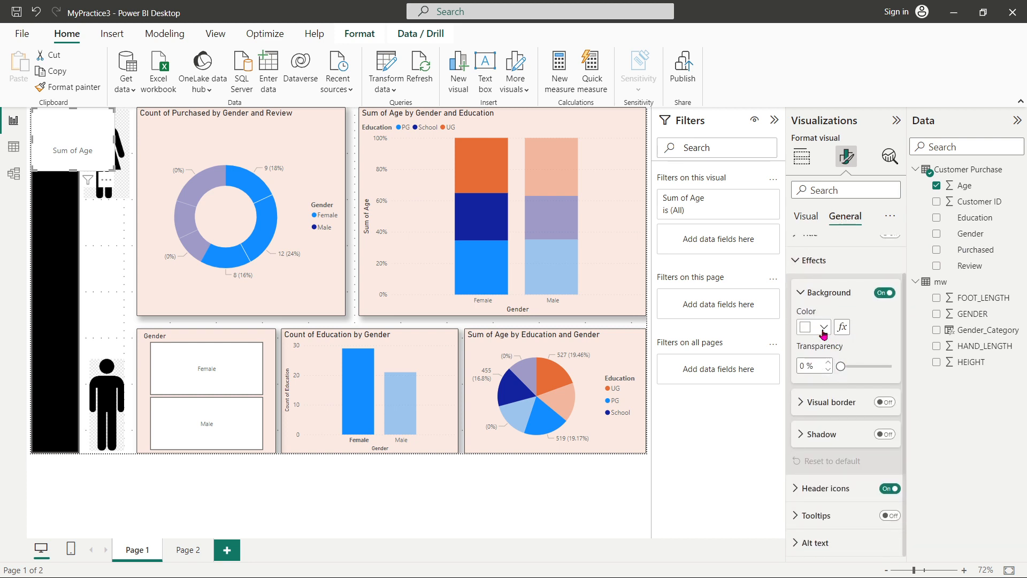
click(823, 331)
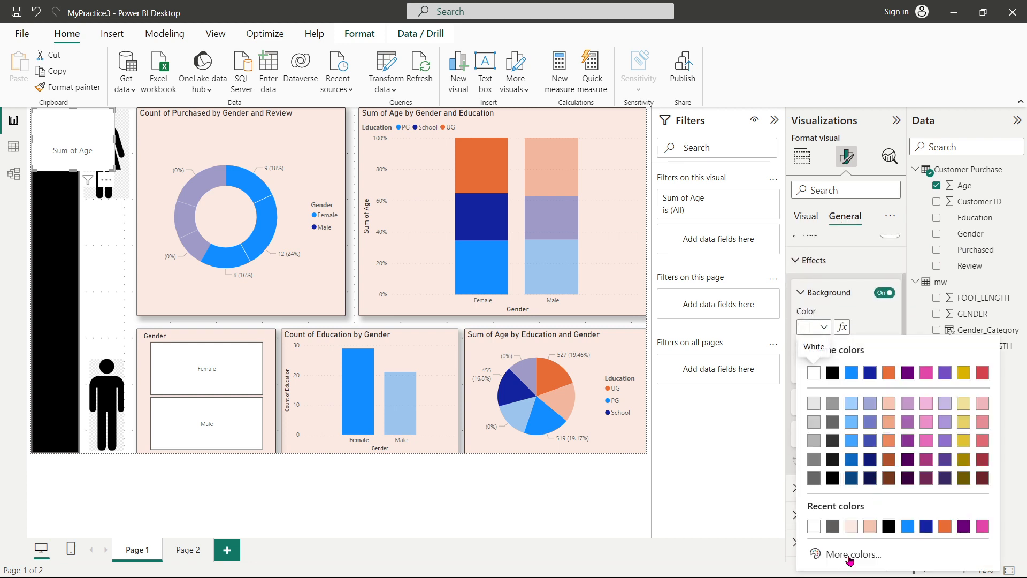
click(872, 324)
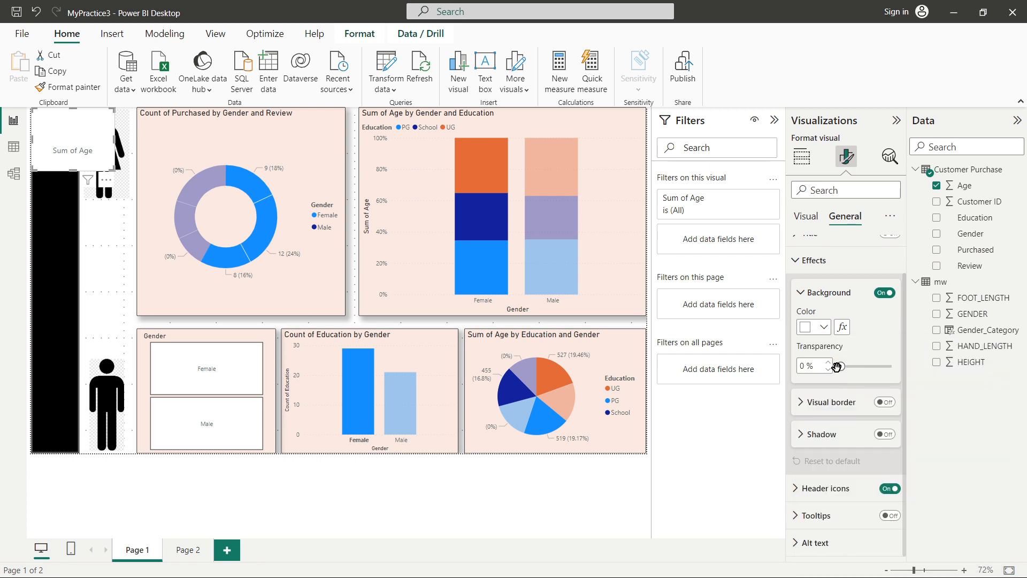
drag(837, 366, 898, 366)
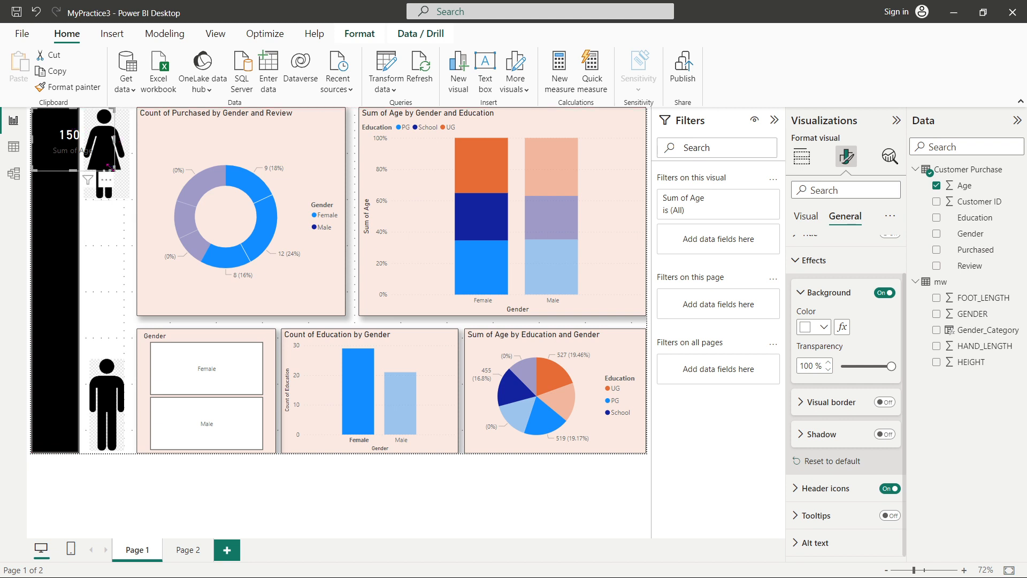
Step: Narrow the Sum of Age card to the width of the black bar and shift the bar sideways off the card
drag(108, 163, 79, 155)
click(58, 141)
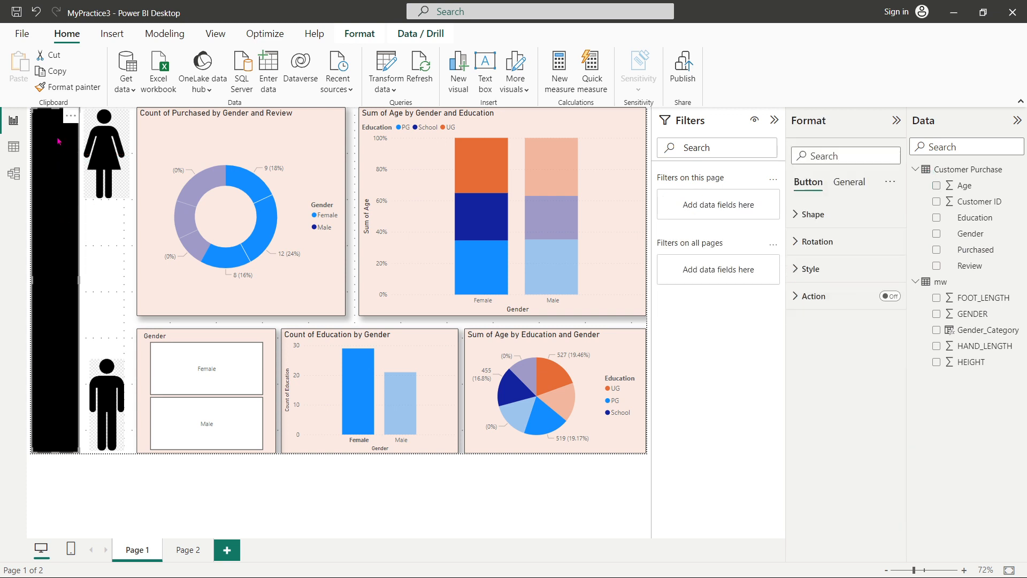
drag(65, 203, 88, 202)
click(44, 134)
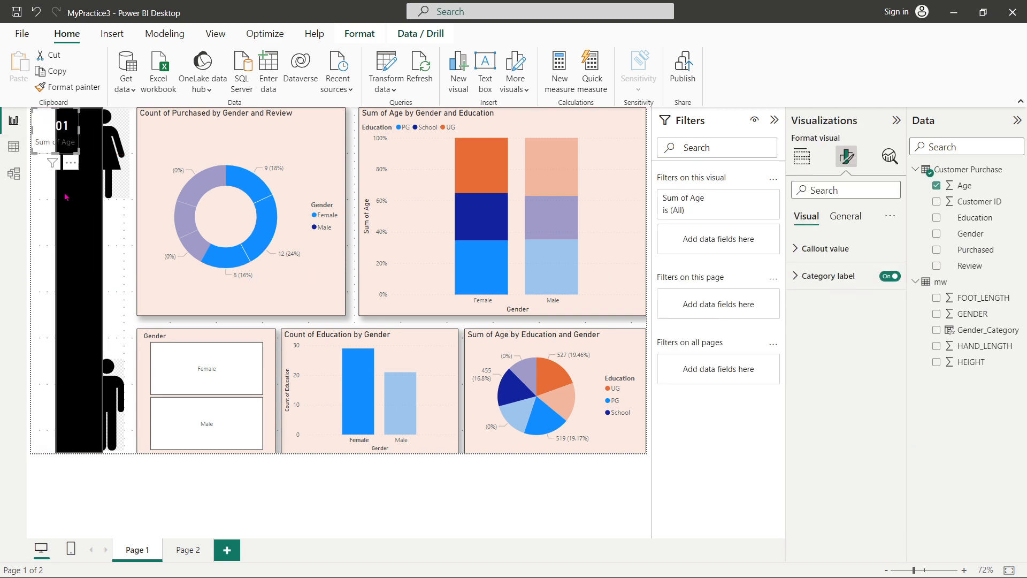
Step: Send the black bar backward and move it back to the page's left edge, behind the Sum of Age card
click(70, 242)
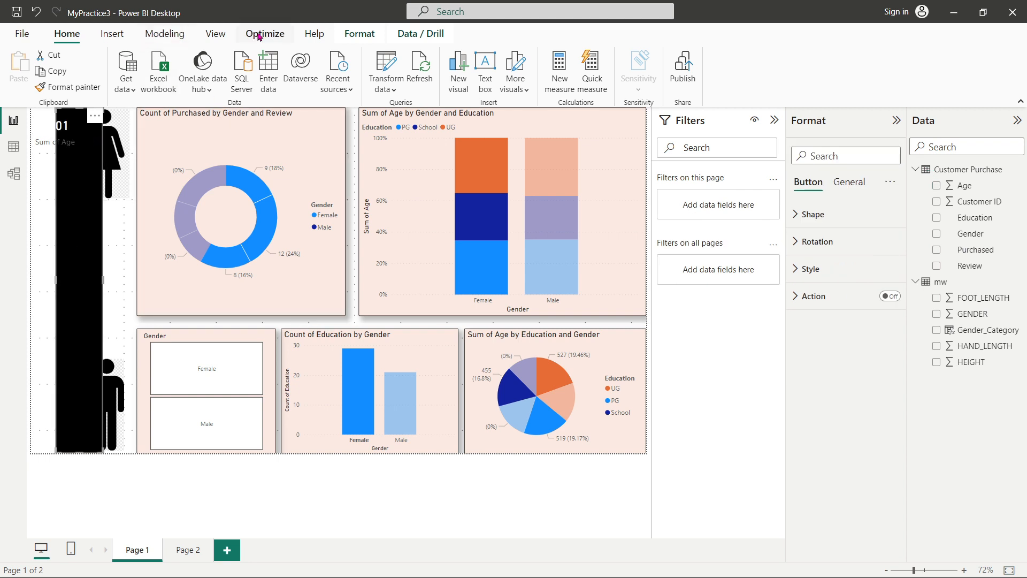
click(358, 36)
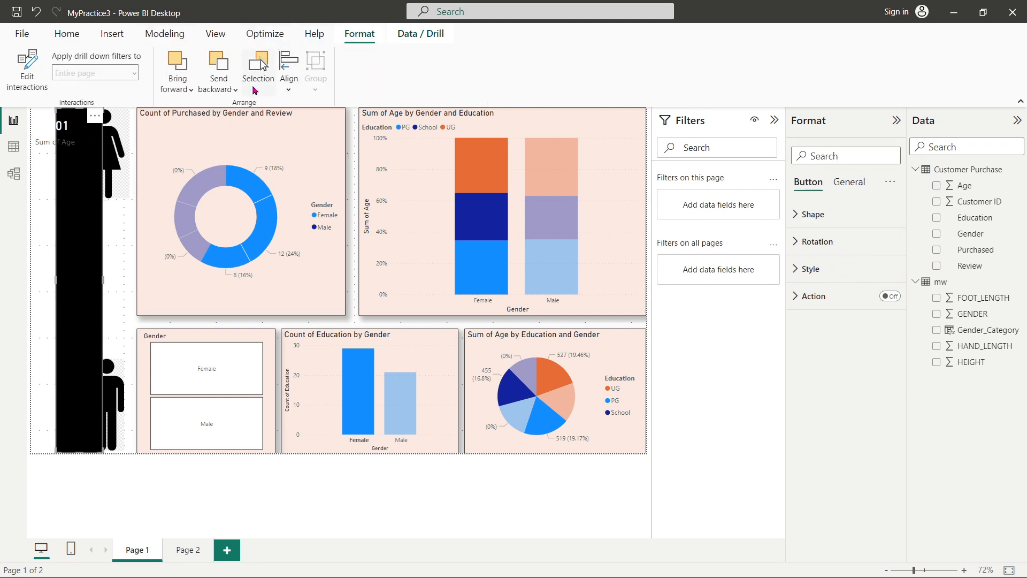
click(220, 91)
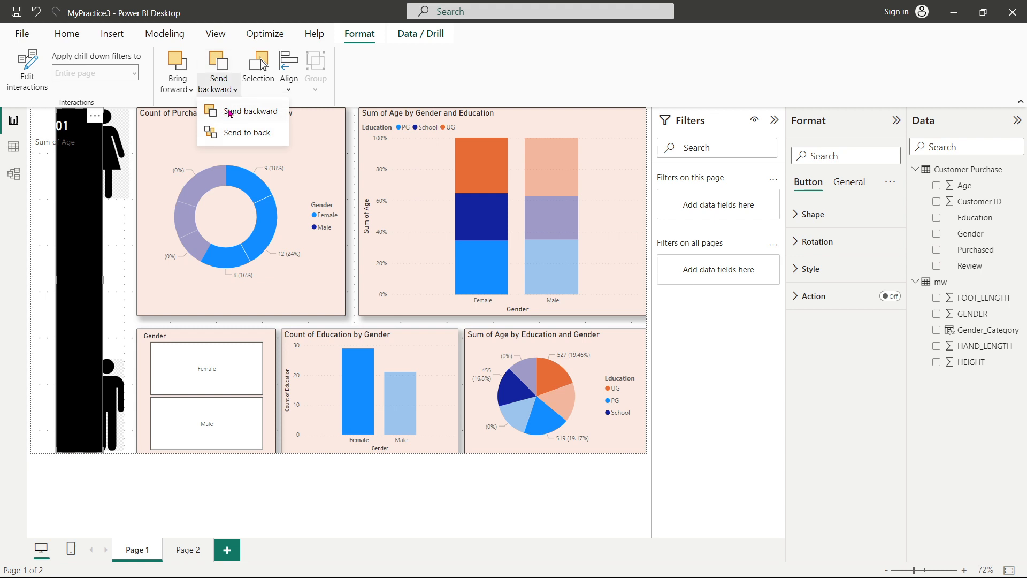
click(238, 111)
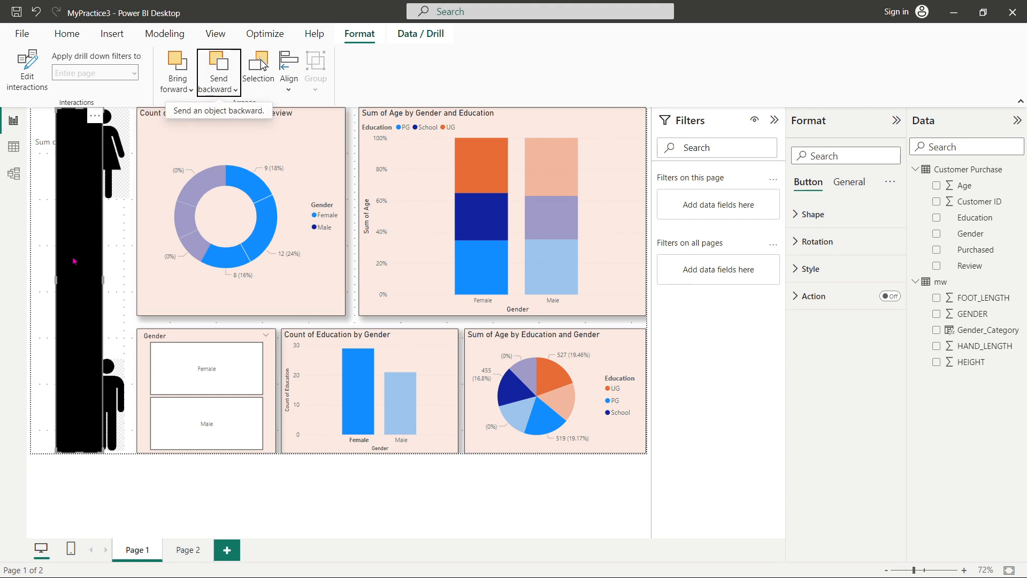
drag(74, 260, 36, 257)
click(117, 233)
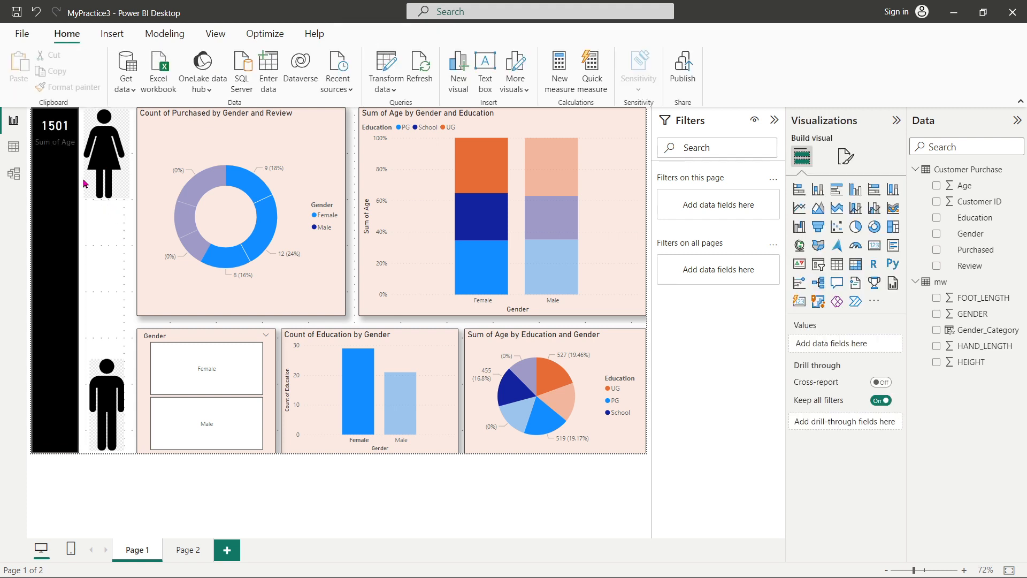
Step: Examine the Sum of Age card's general formatting, including its size properties and background effects
click(55, 130)
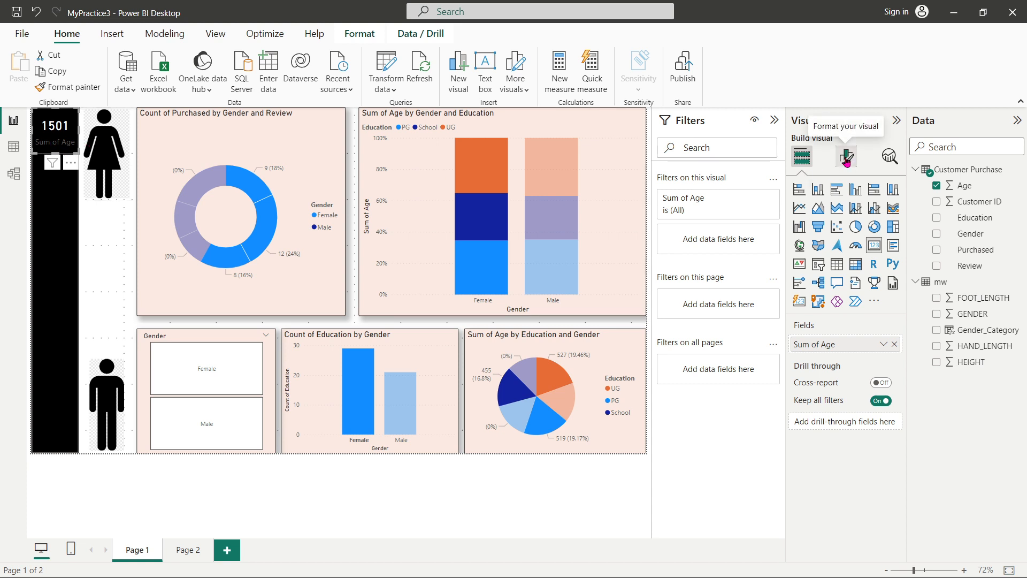
click(846, 159)
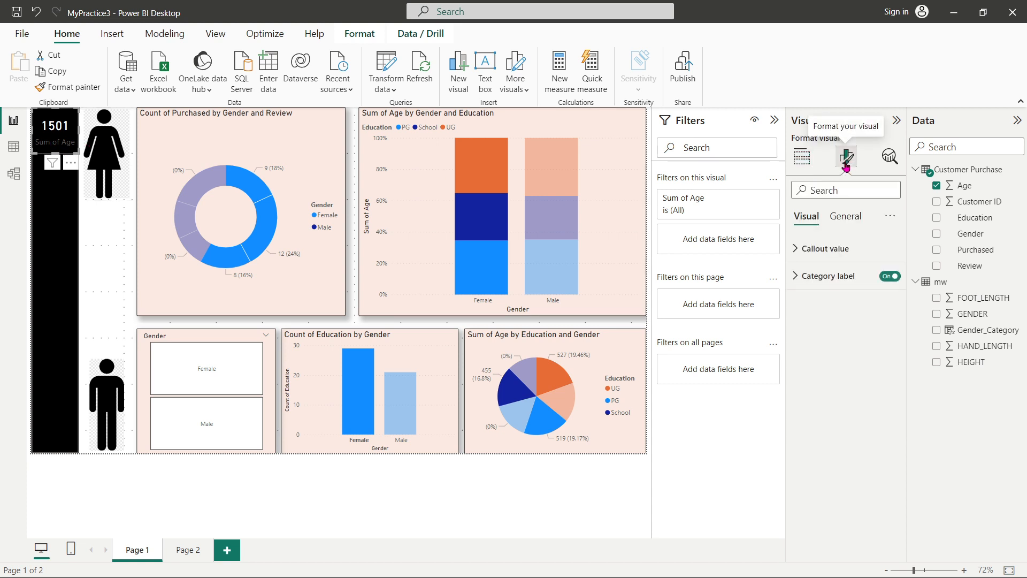
click(844, 217)
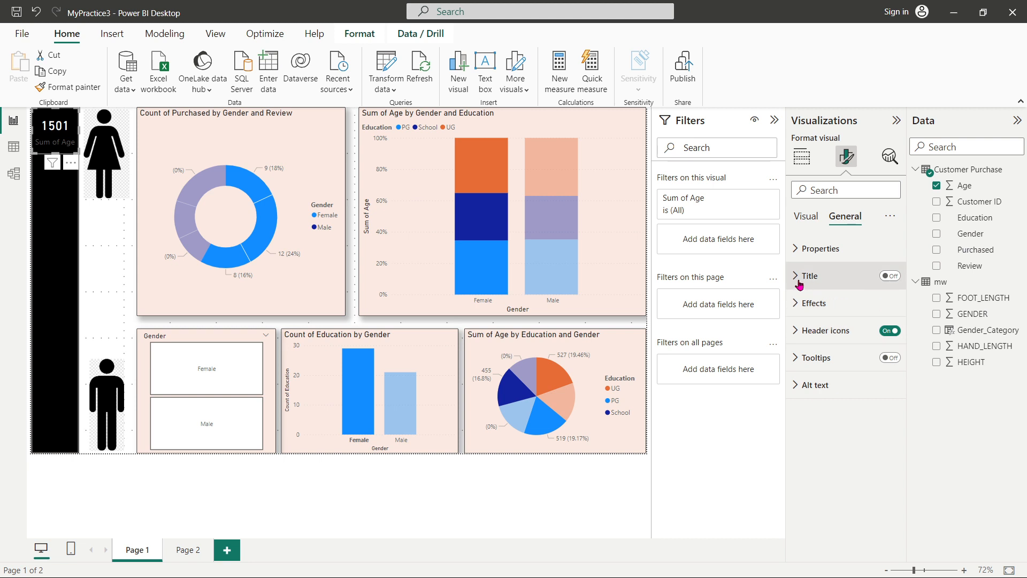
click(855, 247)
scroll(850, 316, down, 3)
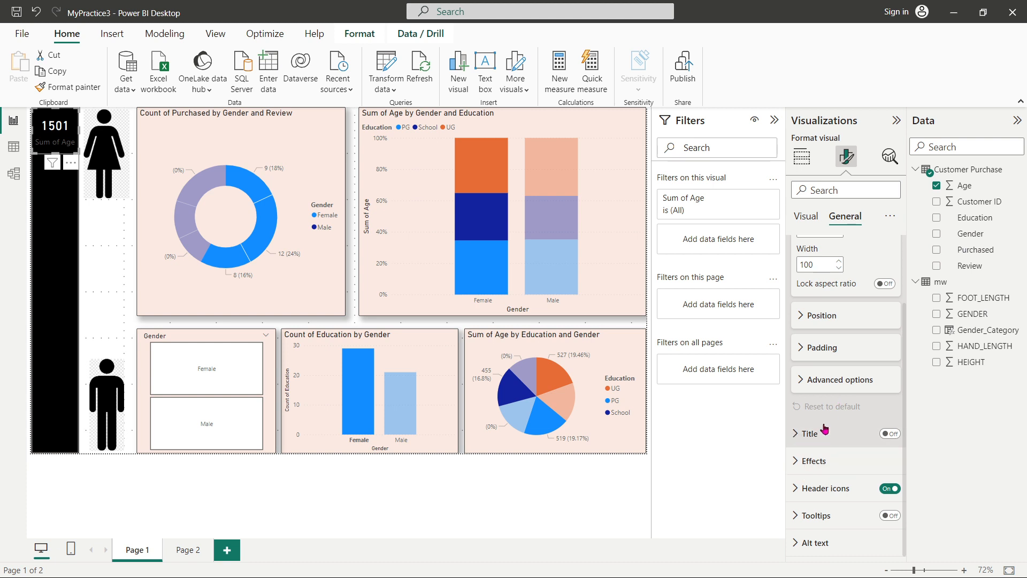
click(794, 464)
scroll(877, 406, down, 3)
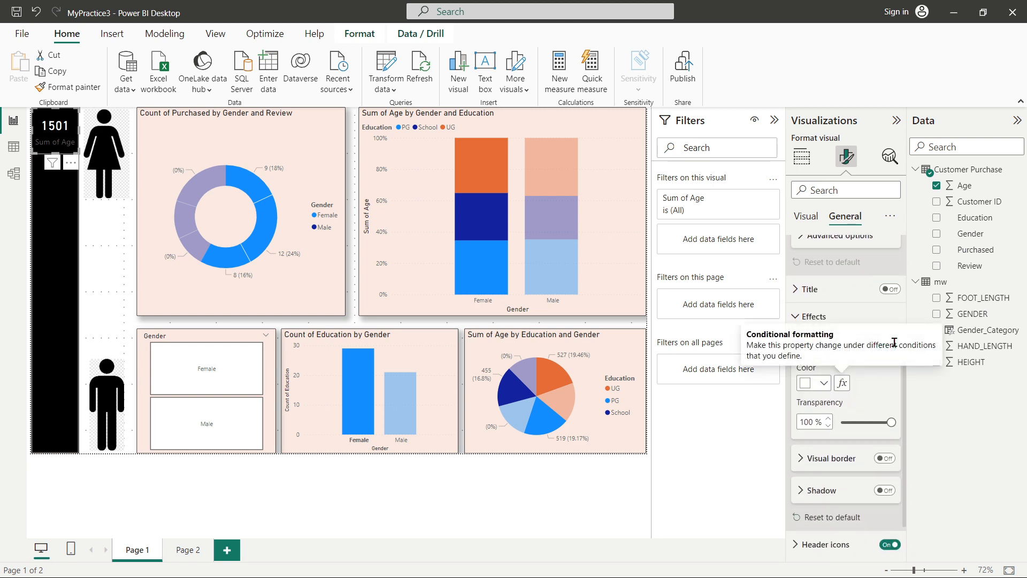
scroll(879, 393, down, 1)
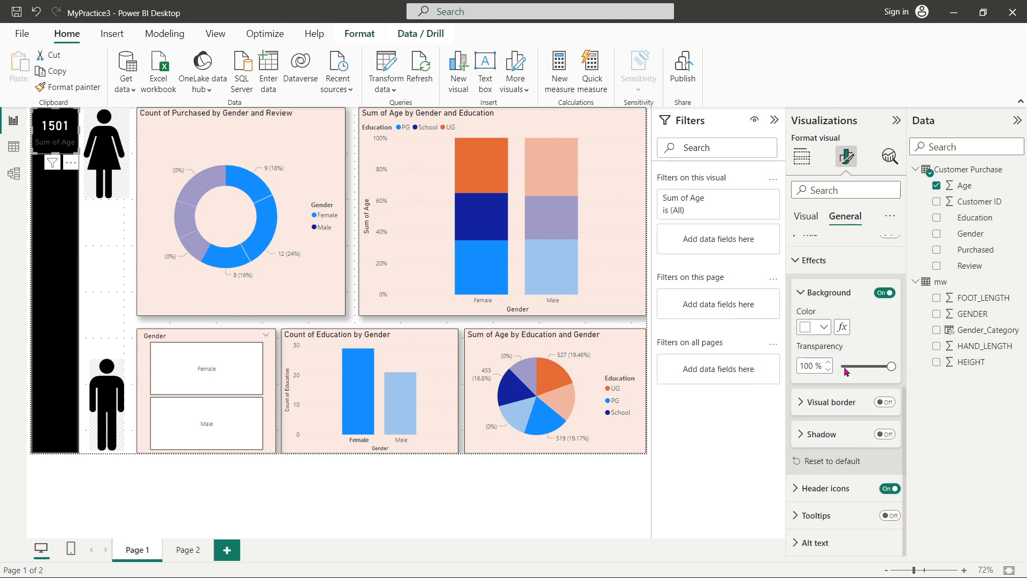
scroll(842, 286, up, 5)
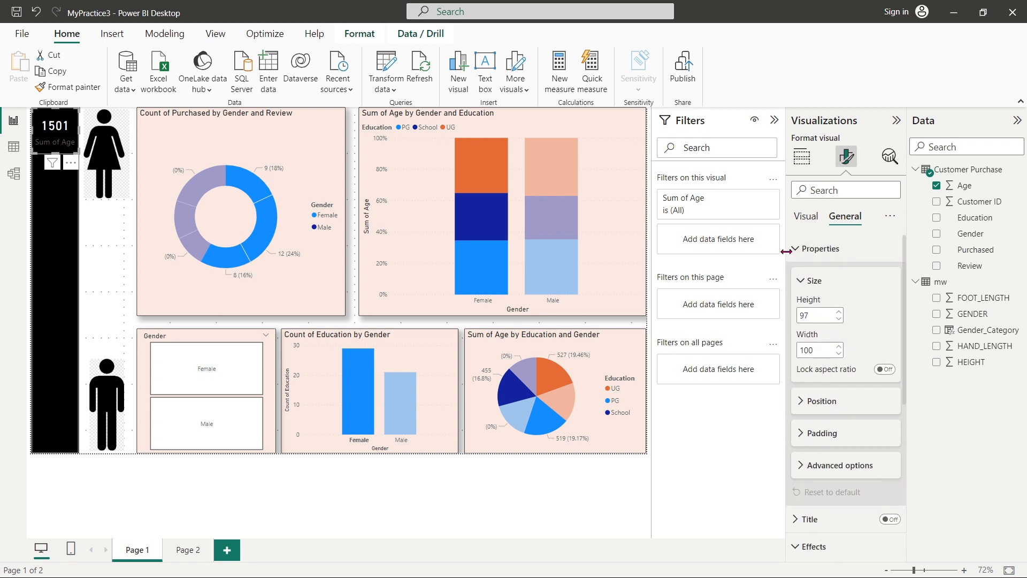
click(802, 249)
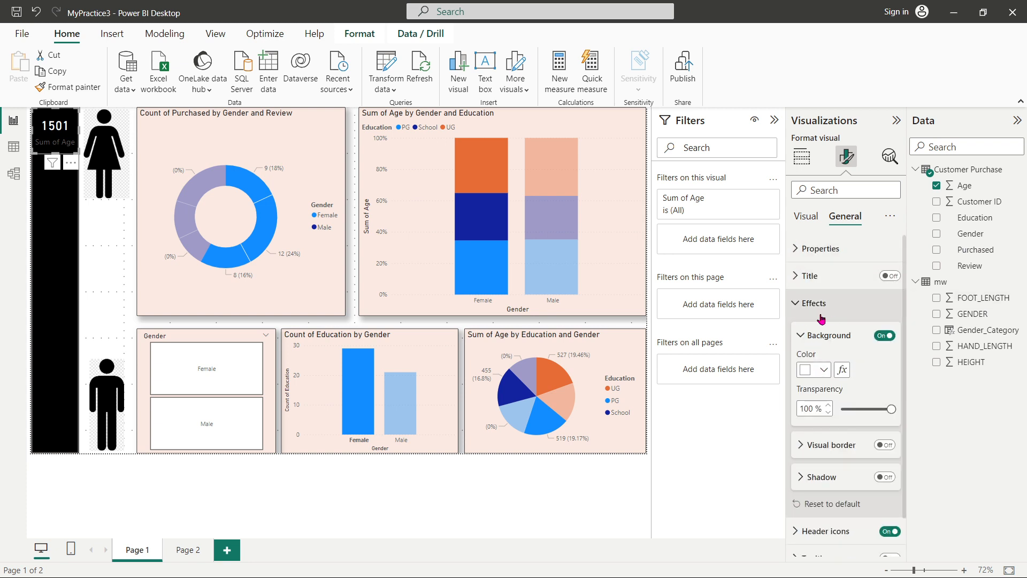
click(796, 304)
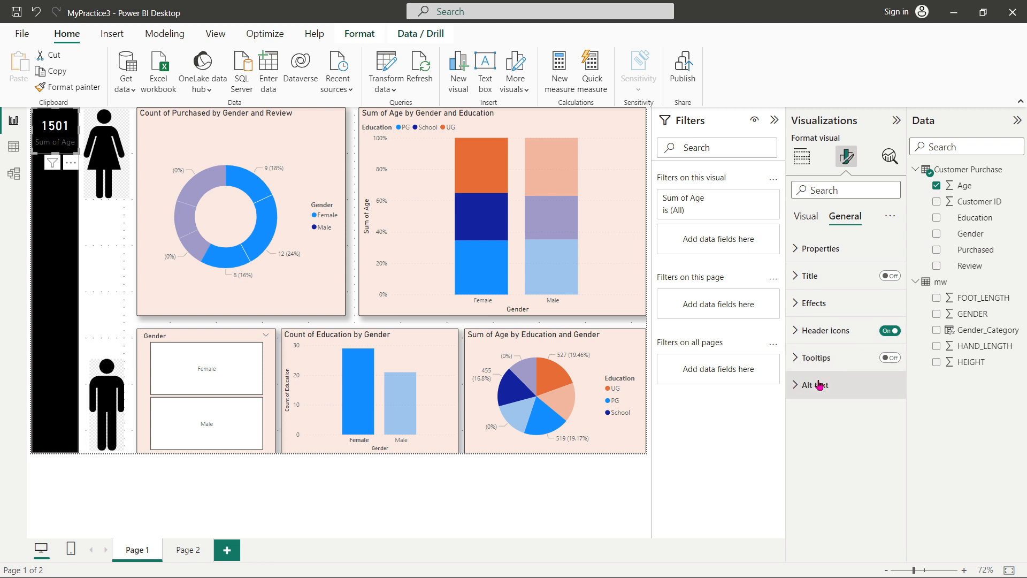
Step: Colour the Sum of Age card's category label white
click(806, 215)
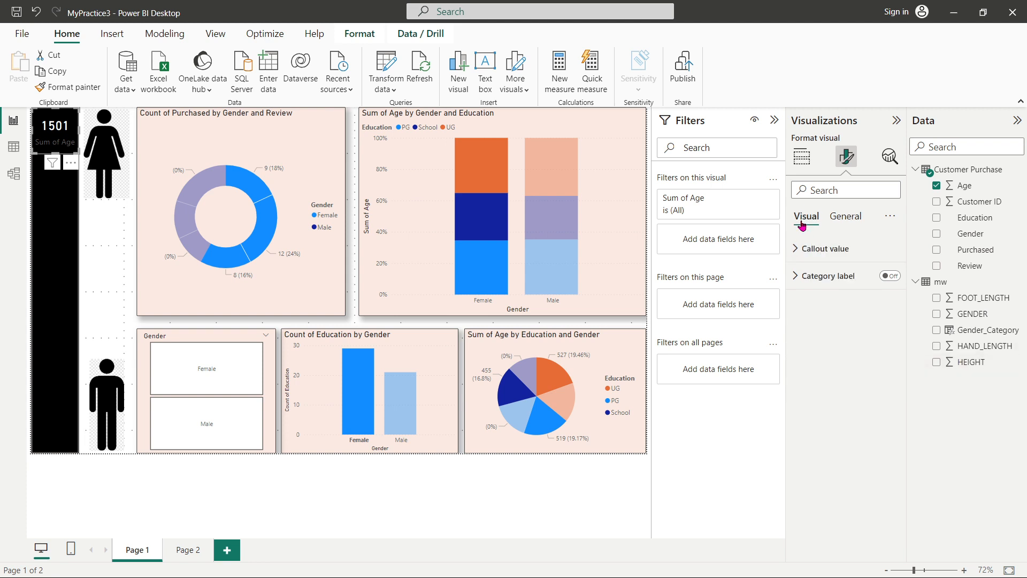
click(795, 249)
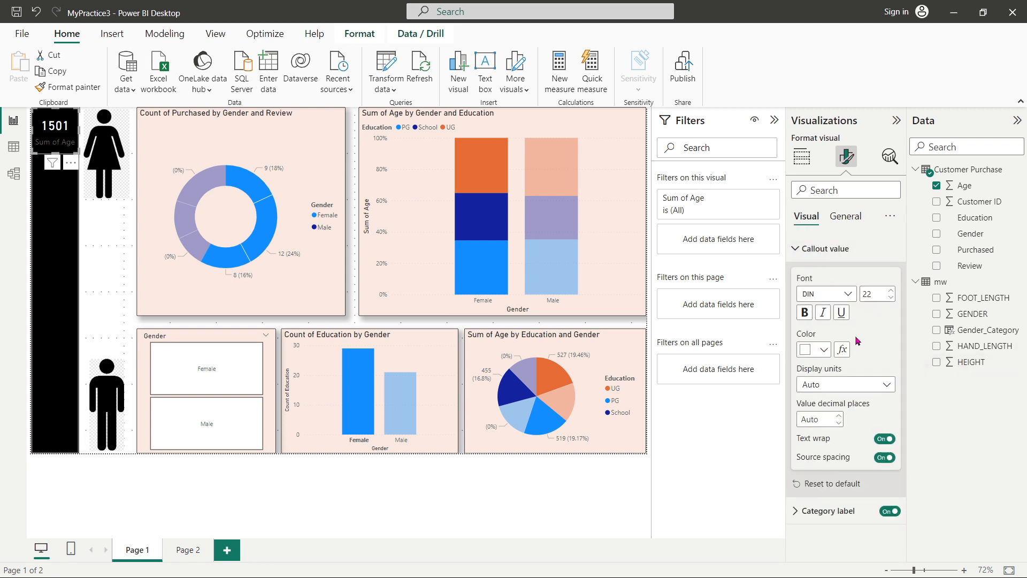
click(797, 512)
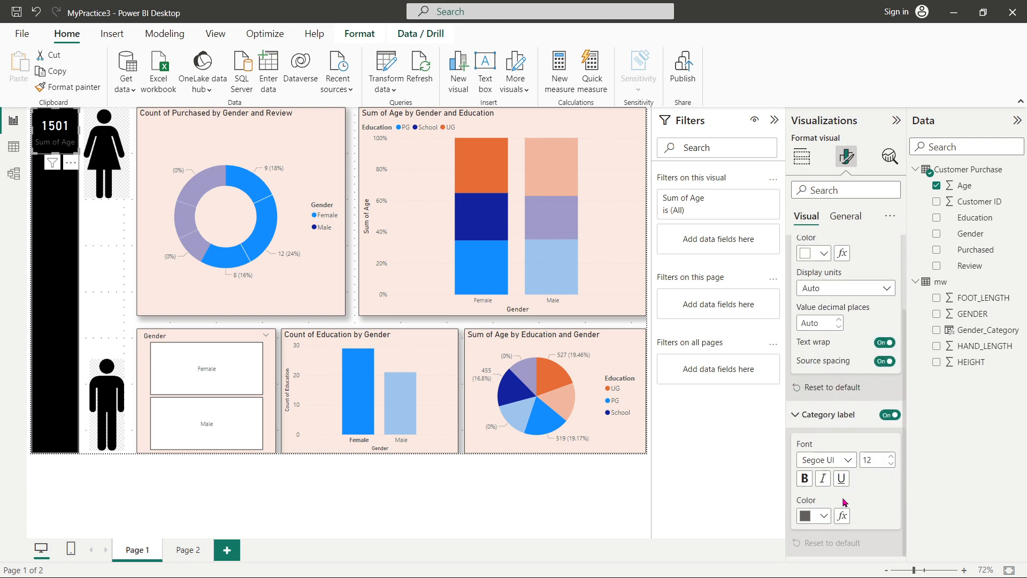
click(818, 517)
click(814, 456)
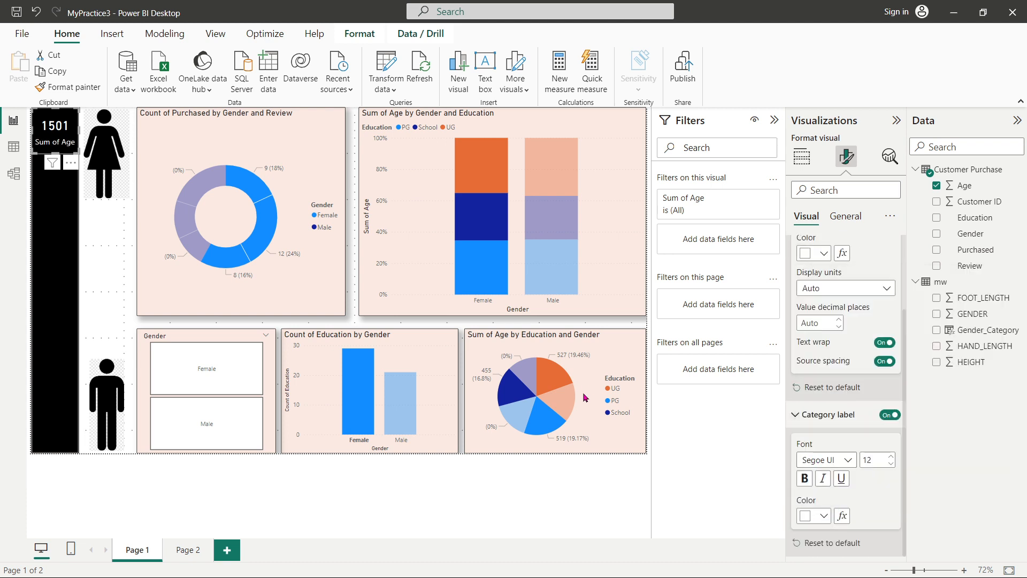
click(105, 194)
click(93, 238)
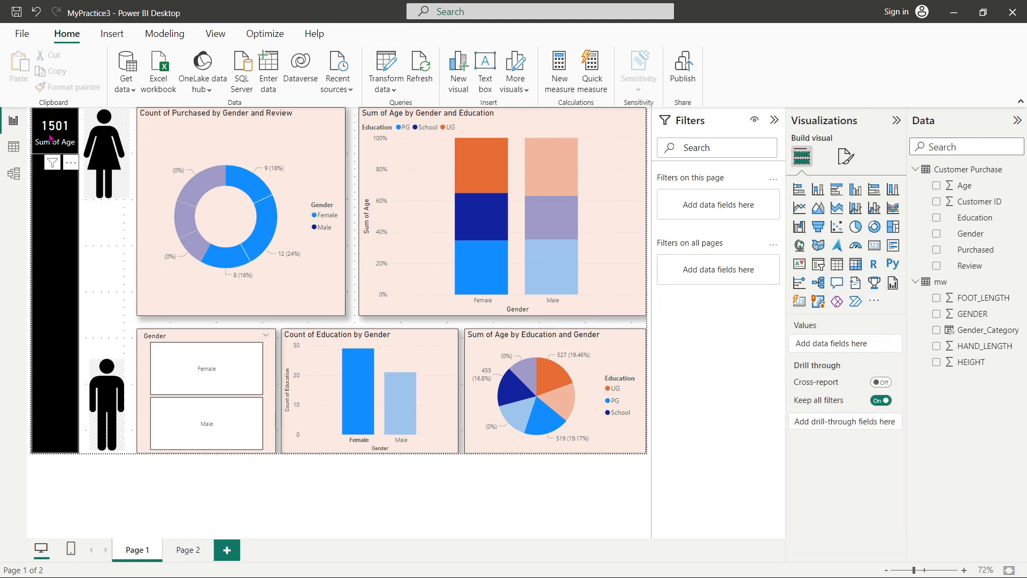
click(54, 144)
click(101, 243)
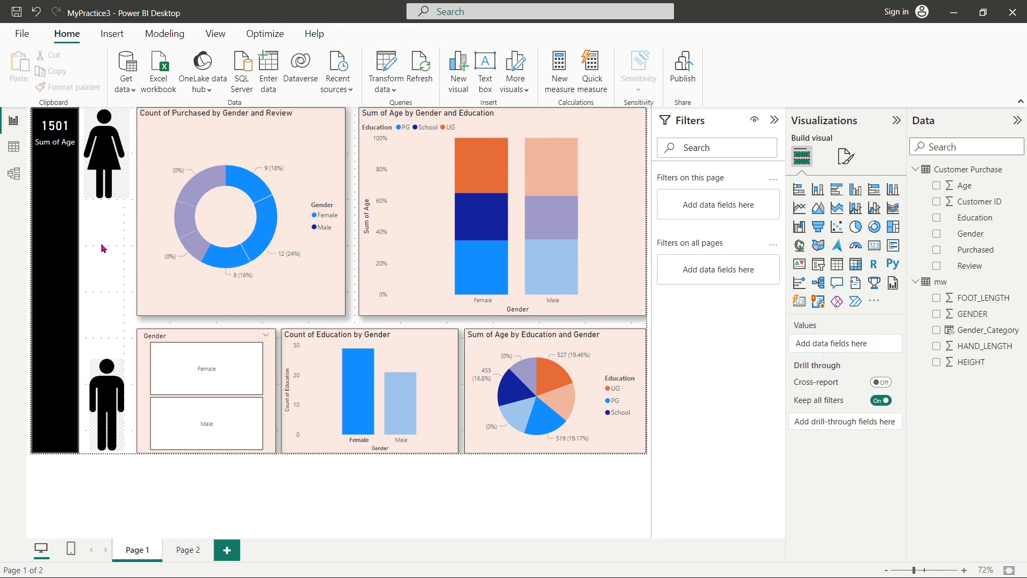
Step: Duplicate the Sum of Age card and place the copy directly below the original on the black bar
mouse_move(56, 139)
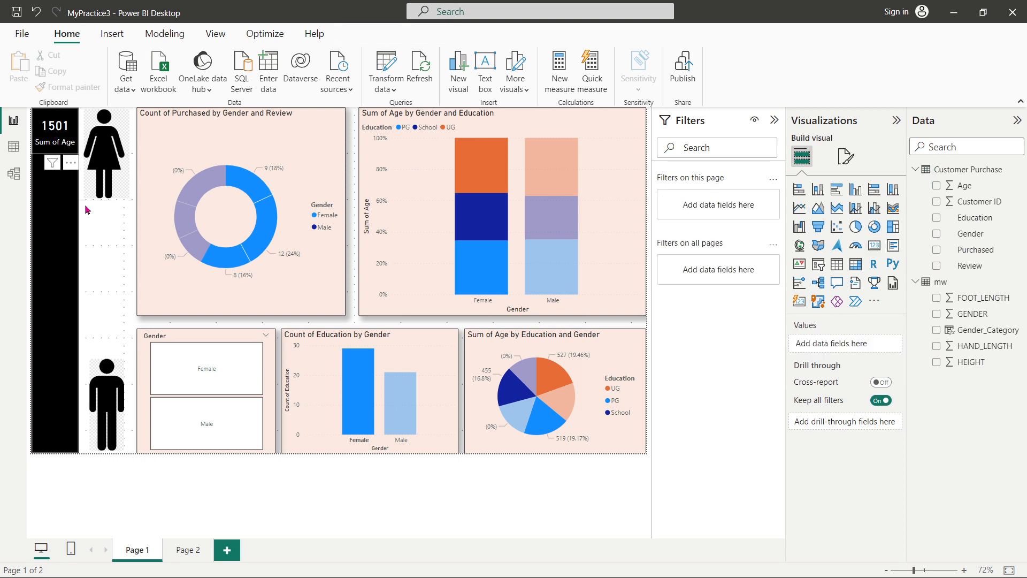
key(ctrl+c)
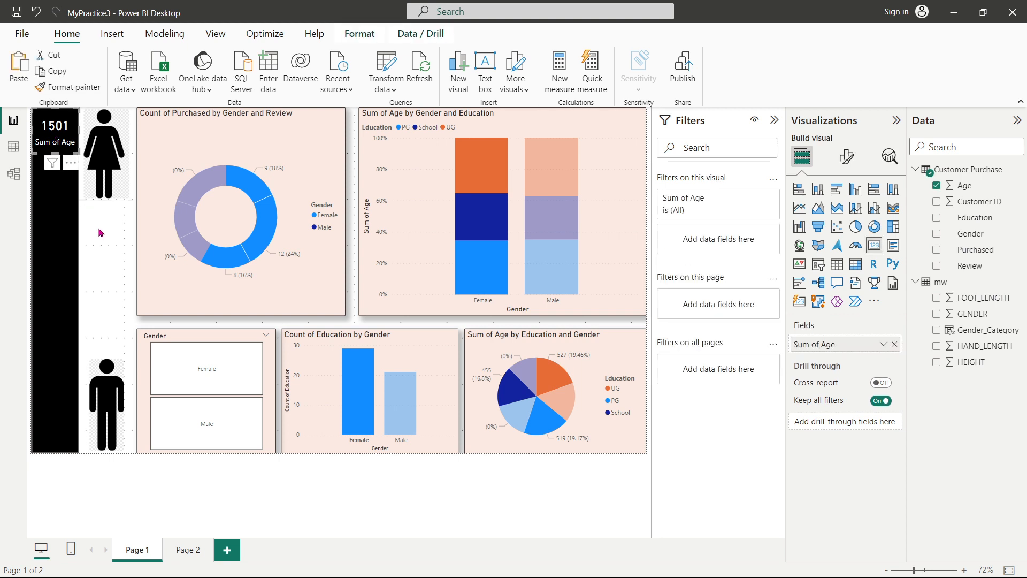
key(ctrl+v)
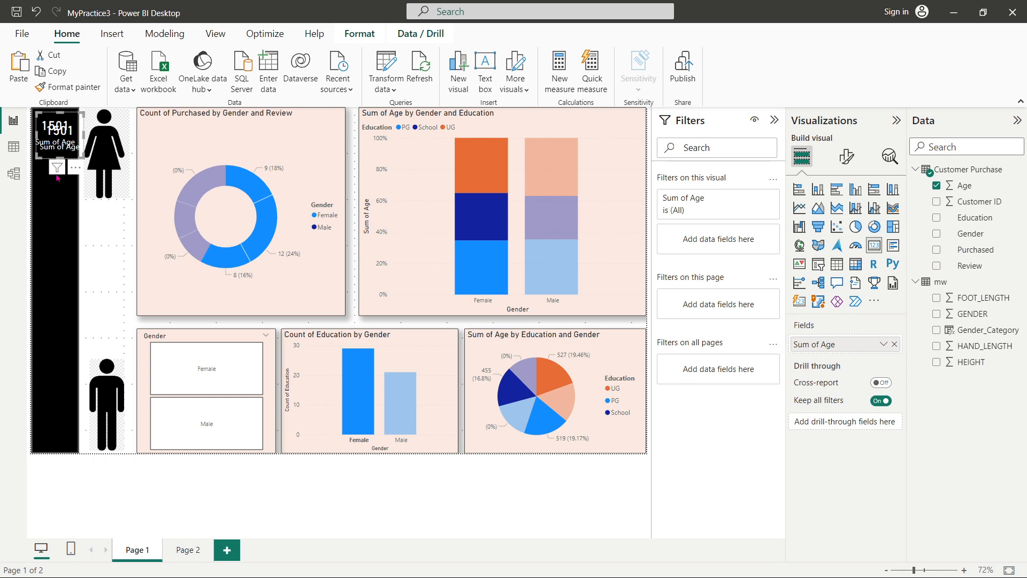
drag(55, 143, 55, 197)
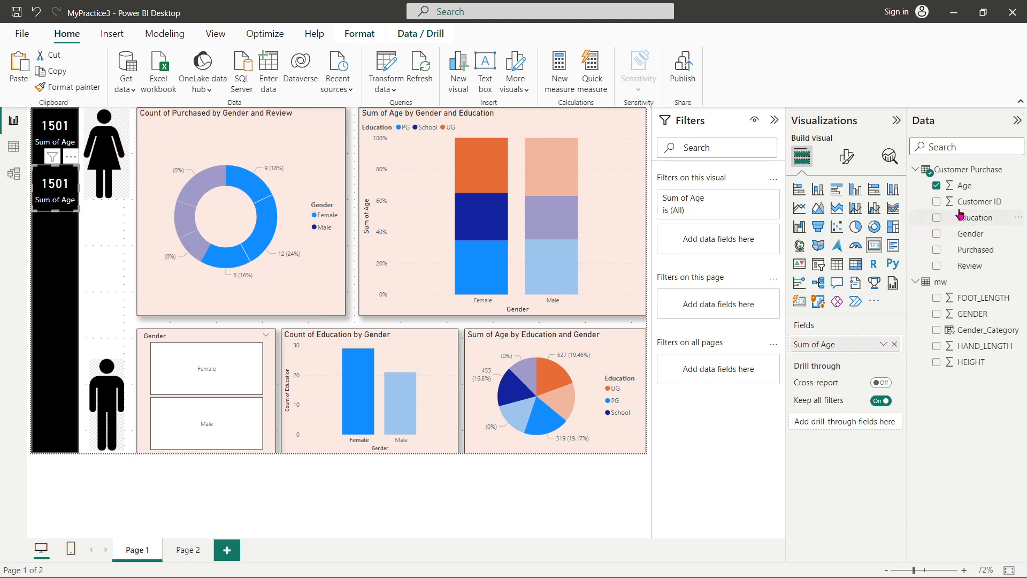
Step: Replace Age with Customer ID in the second card and summarize it as a count
click(936, 186)
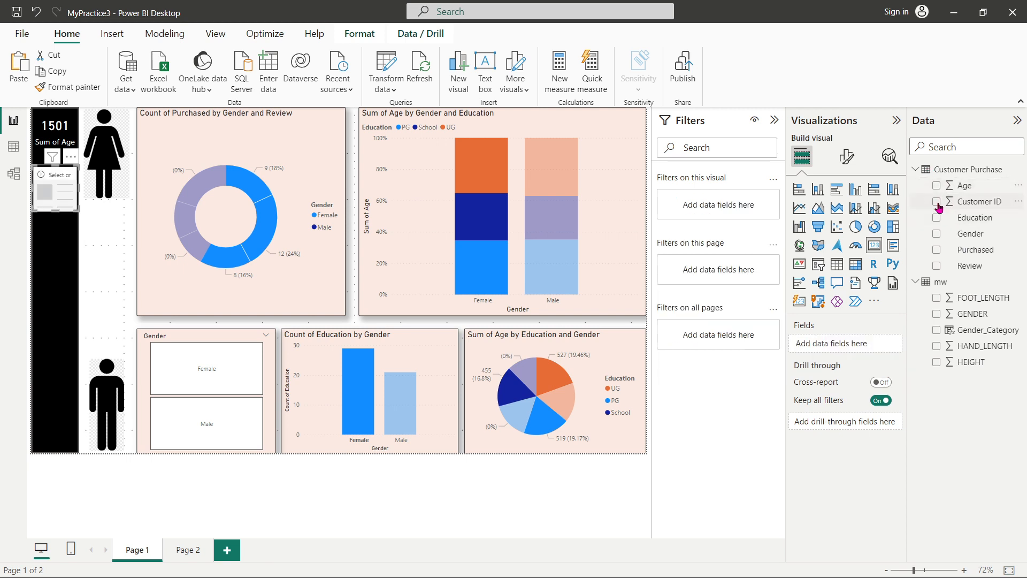
click(937, 202)
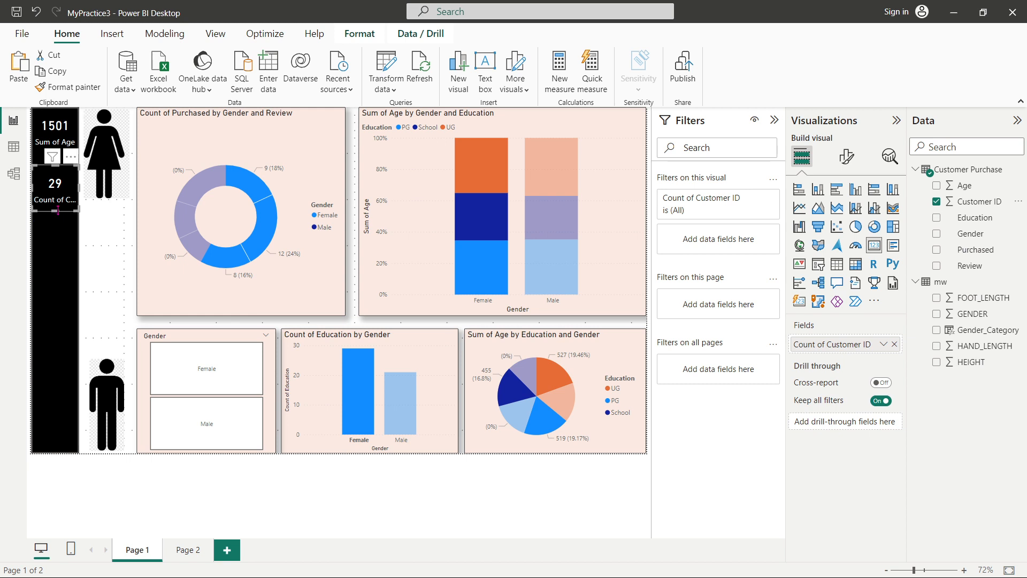
mouse_move(56, 211)
mouse_down()
mouse_move(57, 230)
mouse_move(58, 211)
mouse_up()
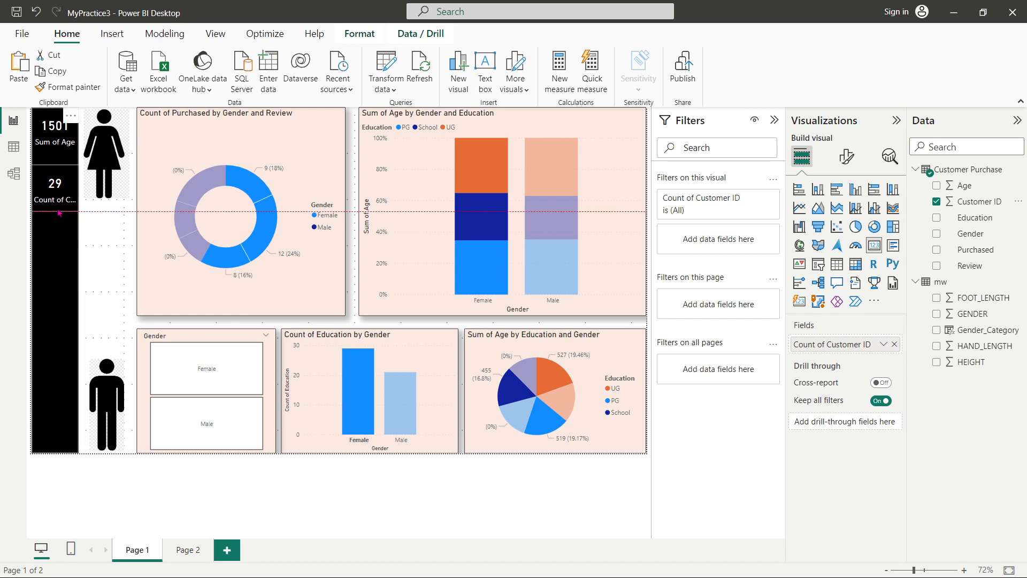
click(105, 250)
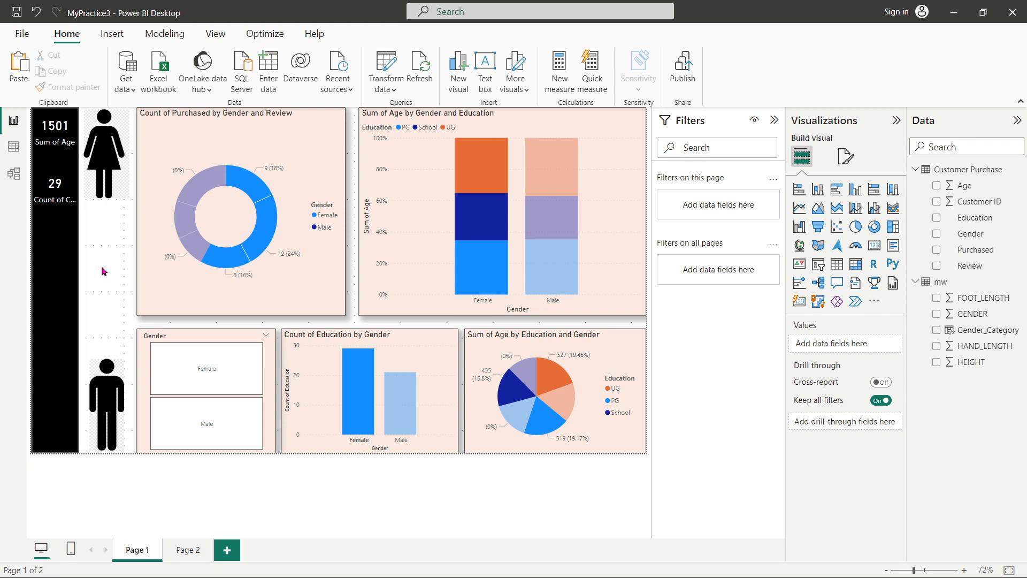
Step: Place another copy of the Sum of Age card below the Customer ID card and make it show the Count of Purchased
drag(55, 147, 60, 271)
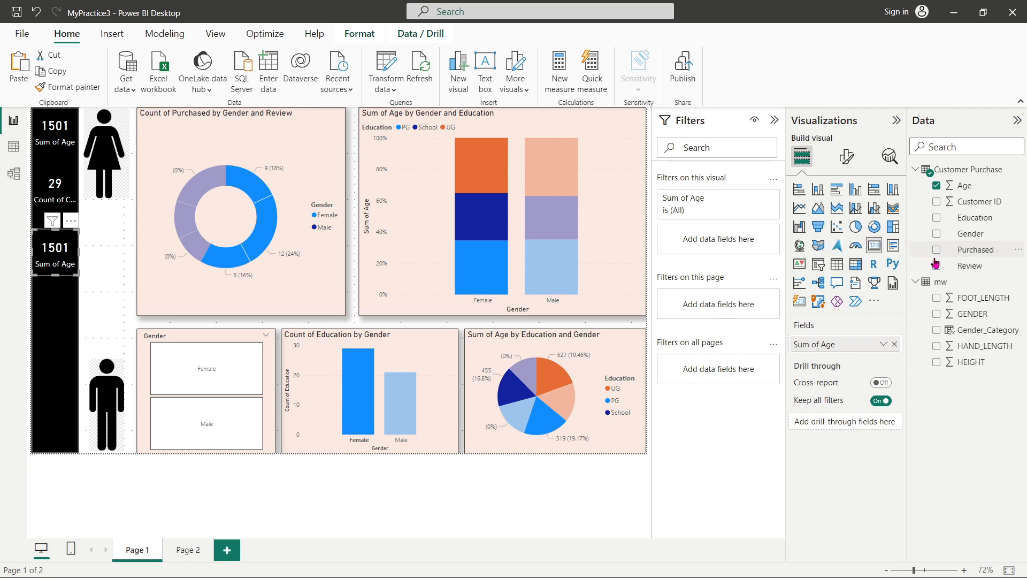
click(894, 344)
click(936, 250)
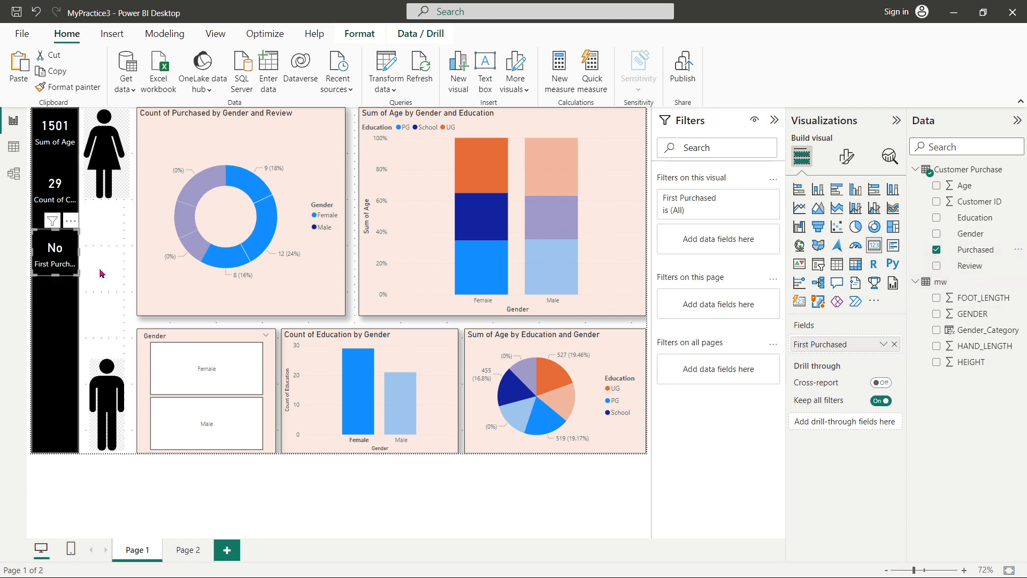
click(883, 344)
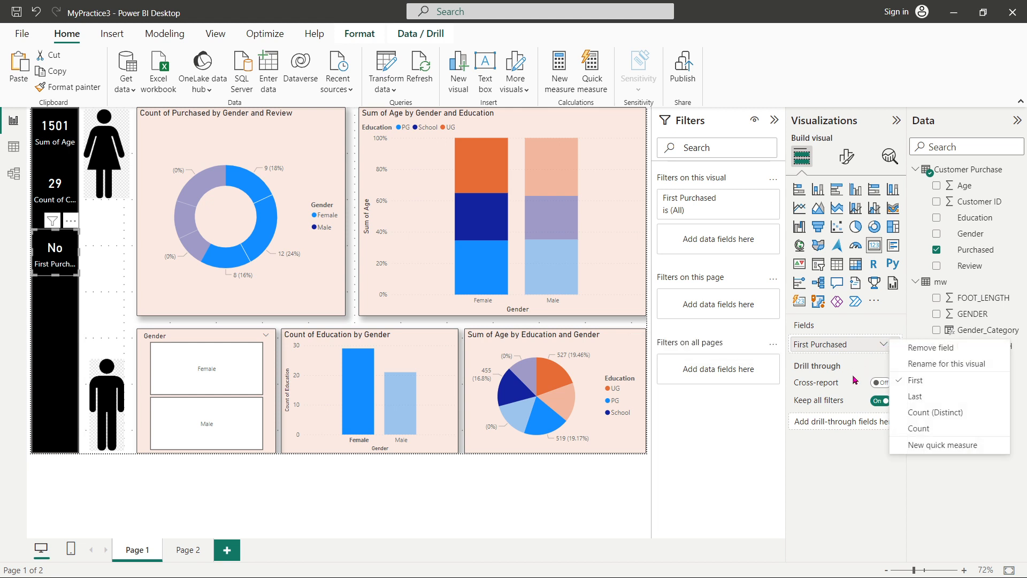
click(918, 428)
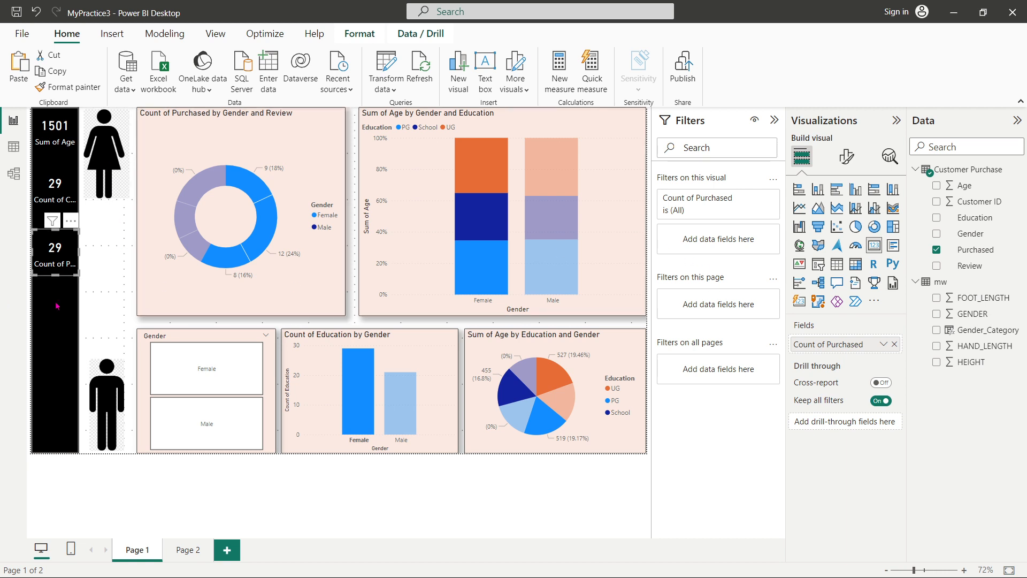
click(59, 258)
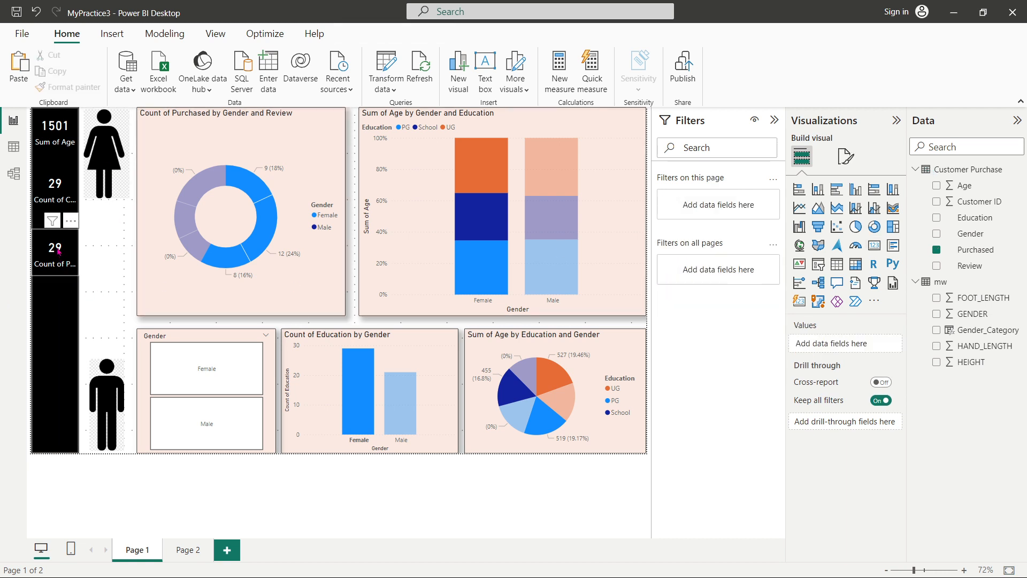
Step: Move the Count of Purchased card down to the bottom end of the black sidebar
click(59, 256)
click(46, 189)
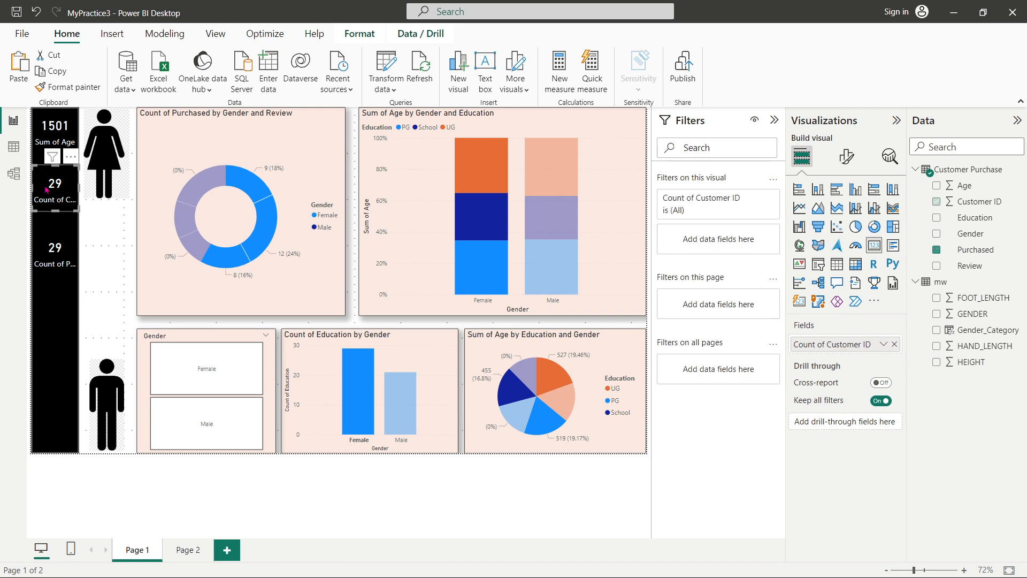
click(55, 250)
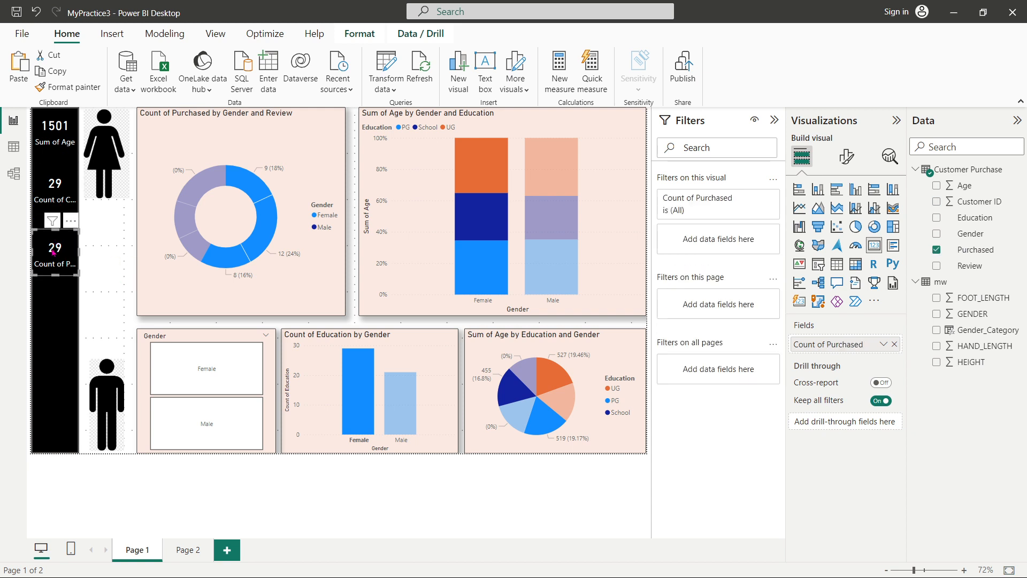
drag(53, 250, 51, 441)
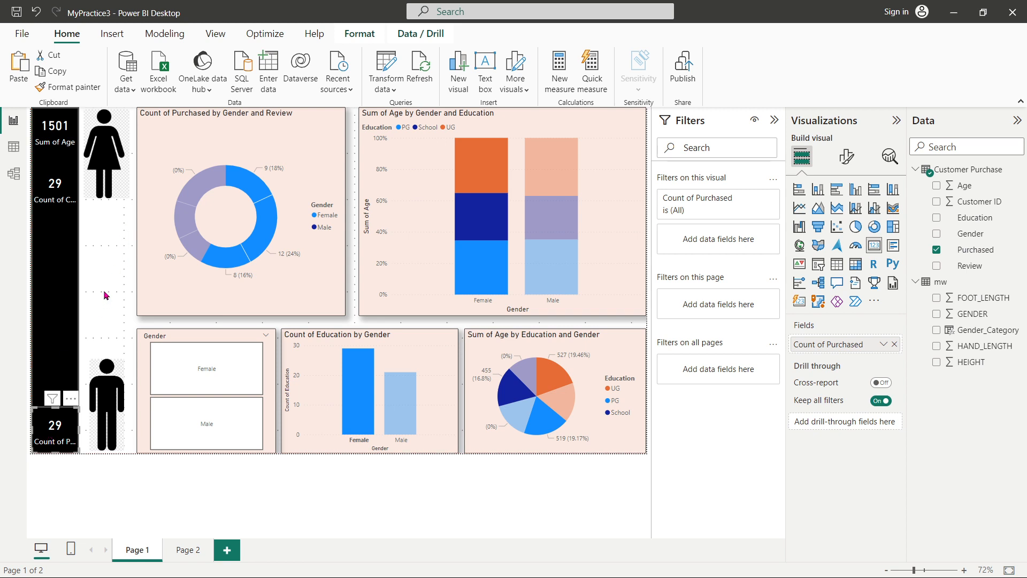
Step: Place a copy of the Sum of Age card below the Customer ID card and replace its Age field with Education
click(51, 140)
drag(51, 140, 54, 142)
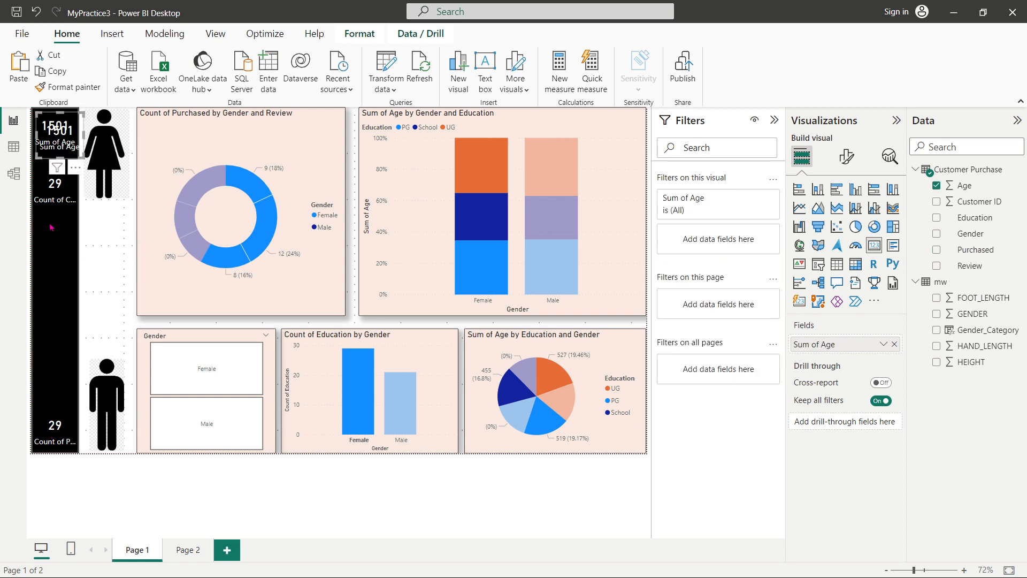
drag(51, 227, 50, 251)
click(51, 251)
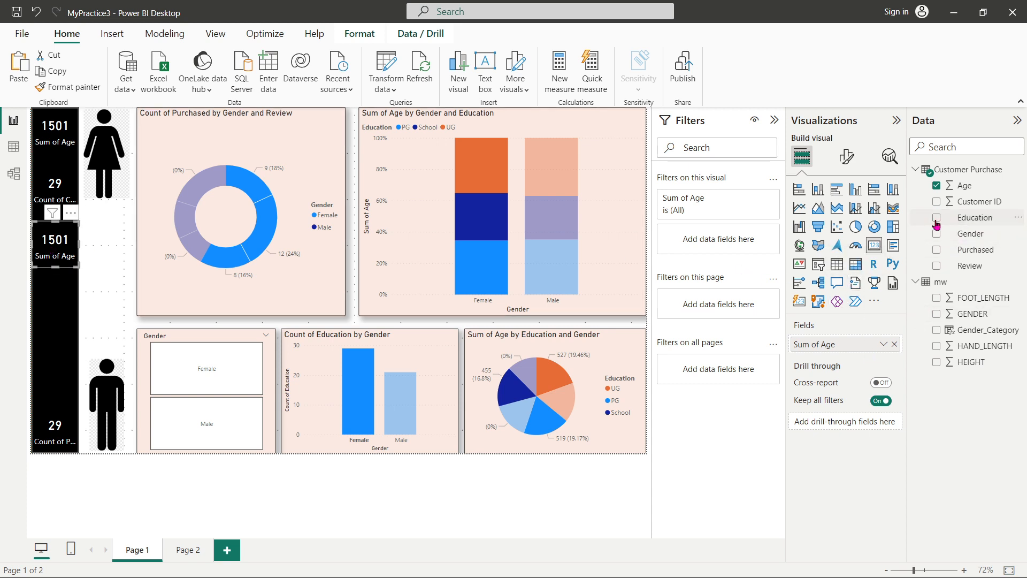
click(894, 343)
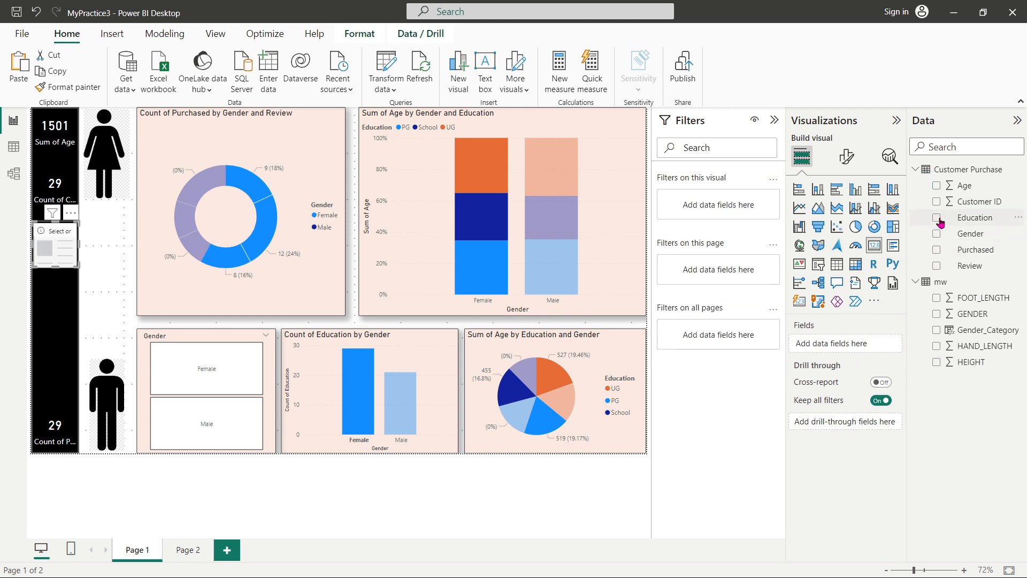
click(936, 218)
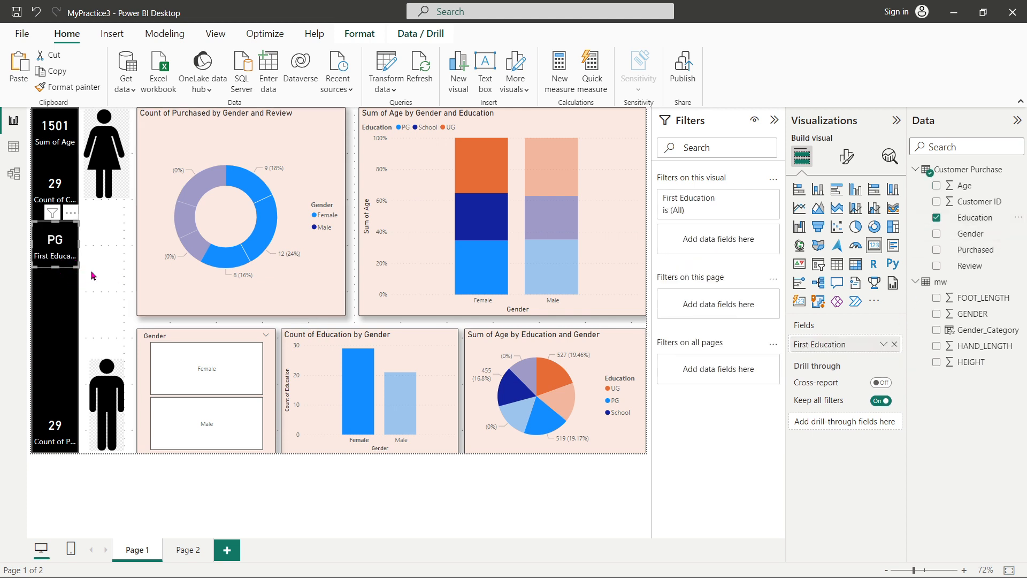
click(103, 285)
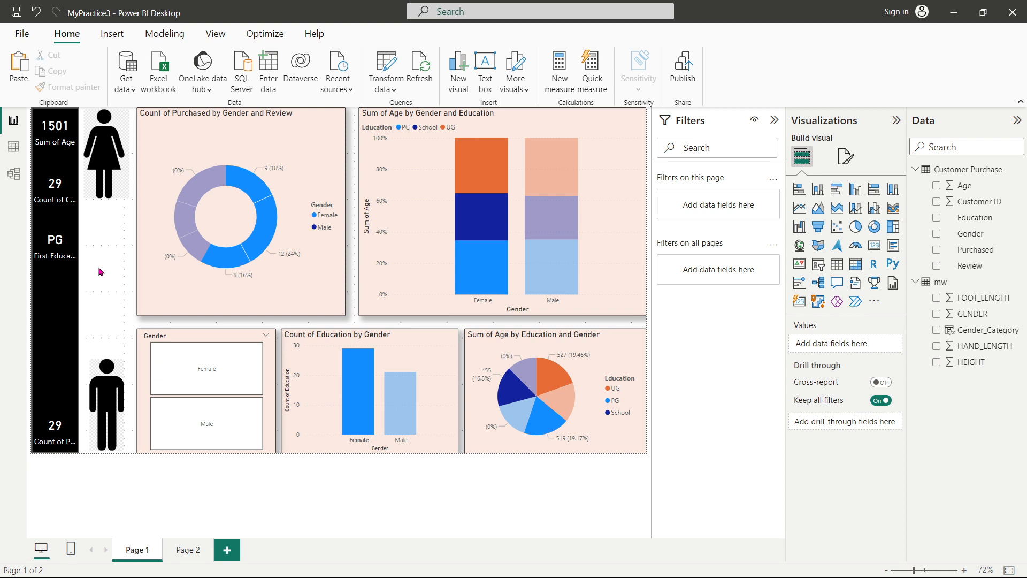
Step: Place another copy of the Sum of Age card below the Education card and replace its Age field with Review
drag(48, 131, 45, 299)
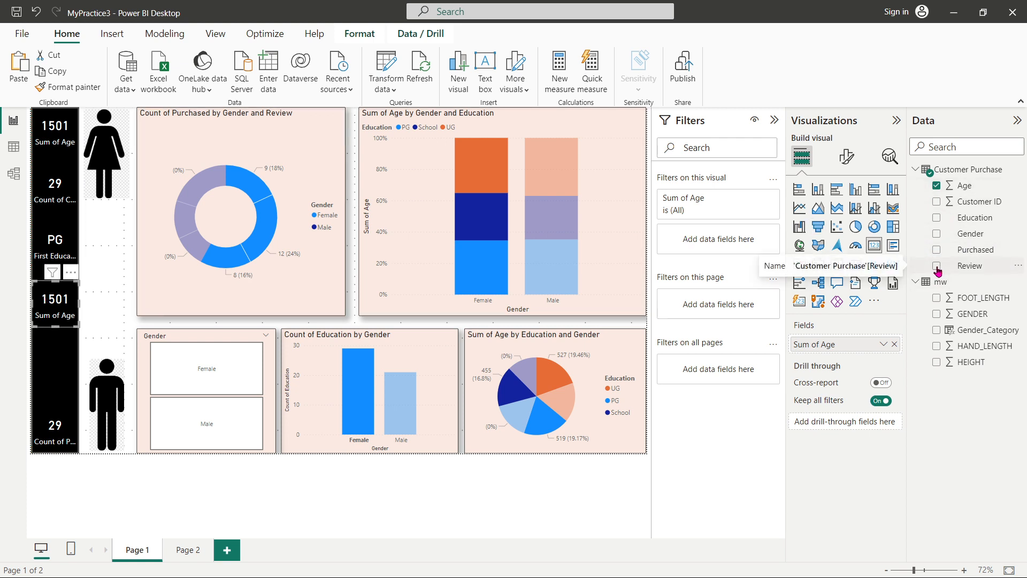
click(895, 344)
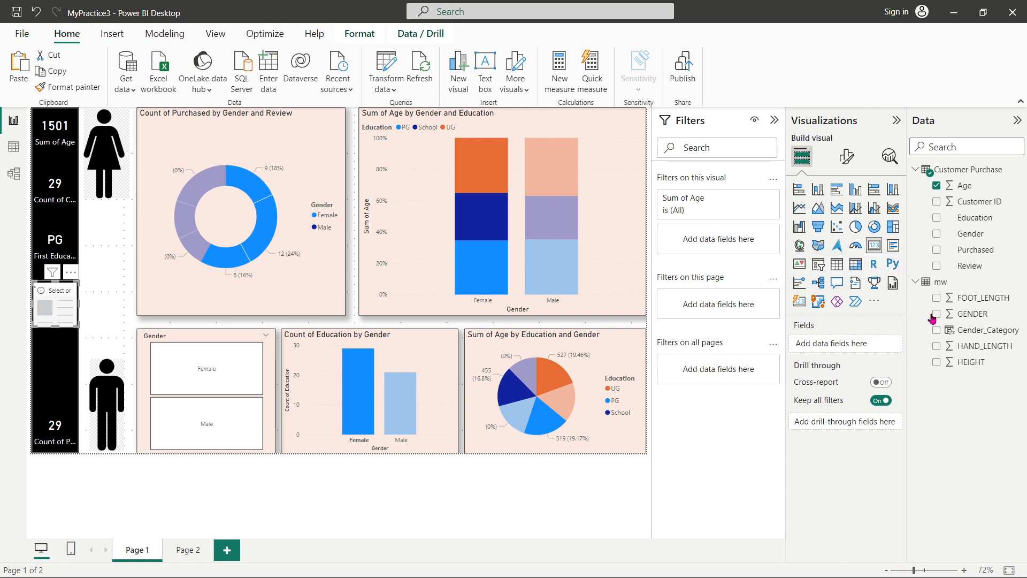
click(935, 266)
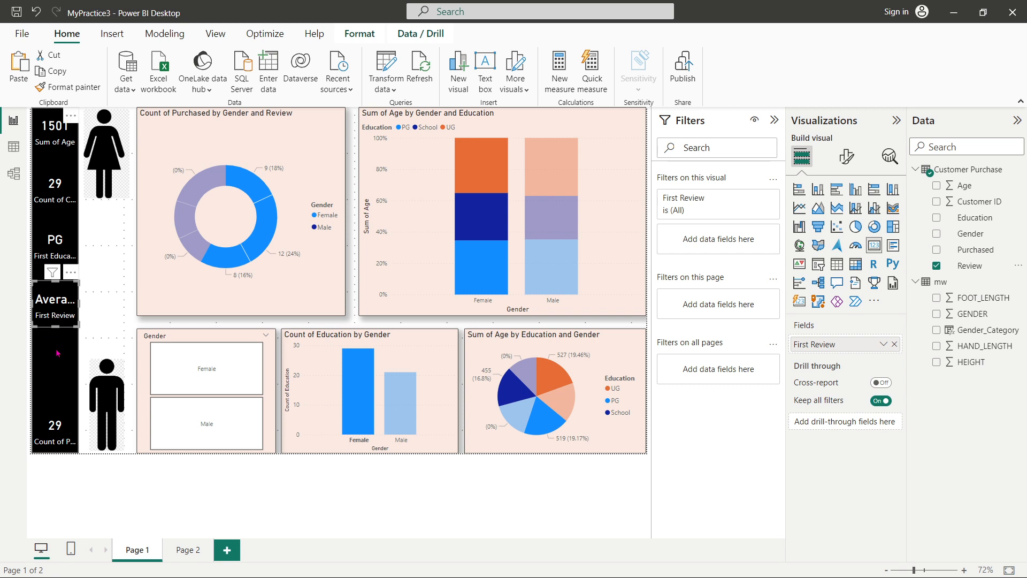
click(83, 319)
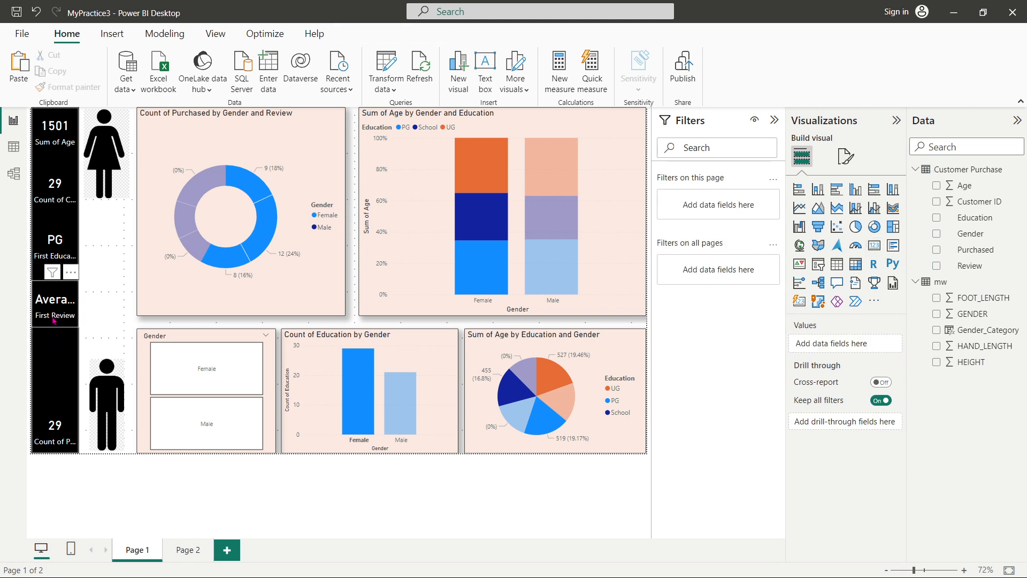
Step: Space the Review, Education and Customer ID cards evenly down the black sidebar between the Age and Purchased cards
drag(53, 350, 55, 366)
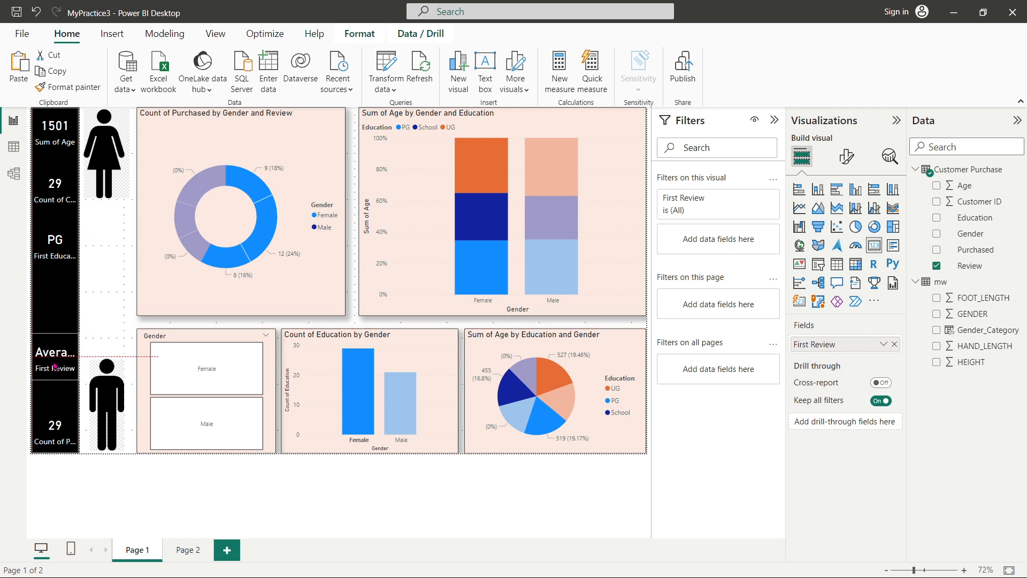
drag(52, 245, 51, 279)
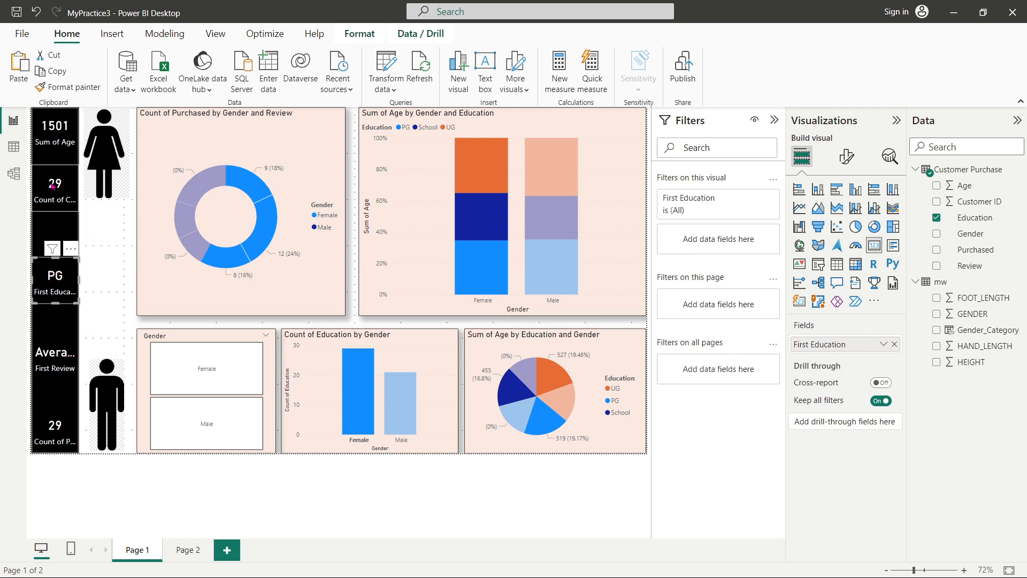
drag(51, 184, 51, 197)
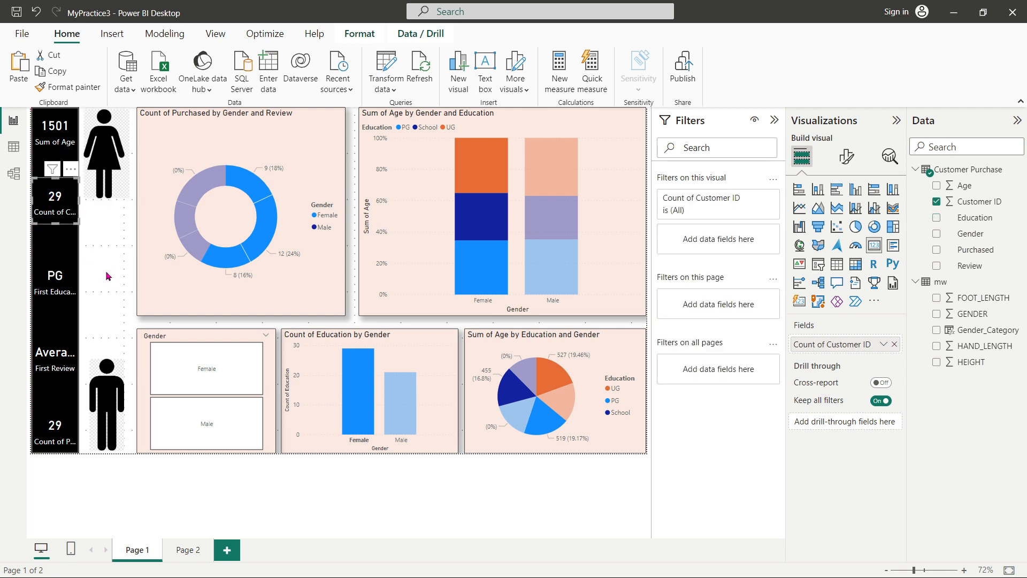
click(107, 276)
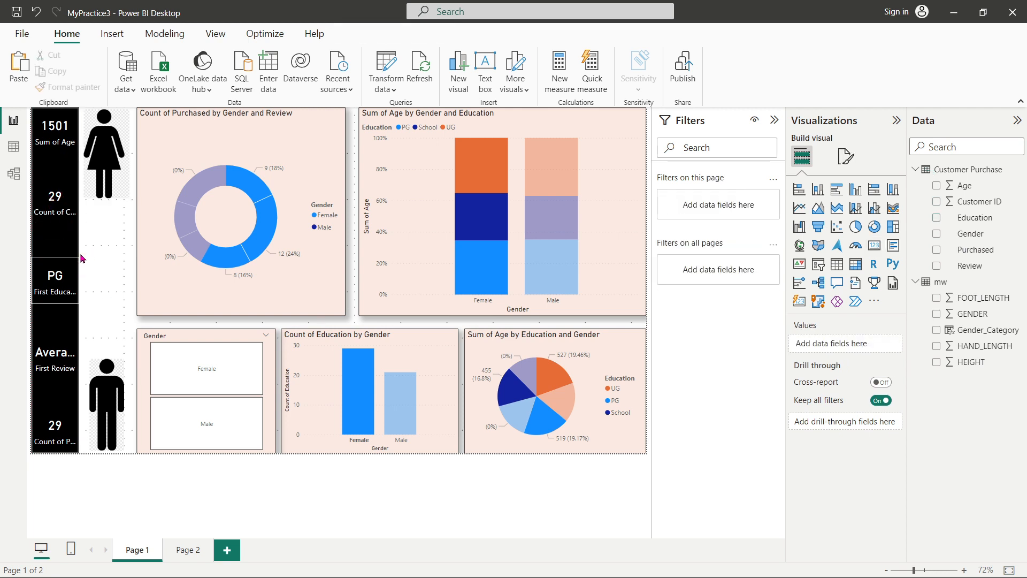
Step: Shrink the female and male figure images so they stand clear of the black sidebar
drag(94, 152, 119, 150)
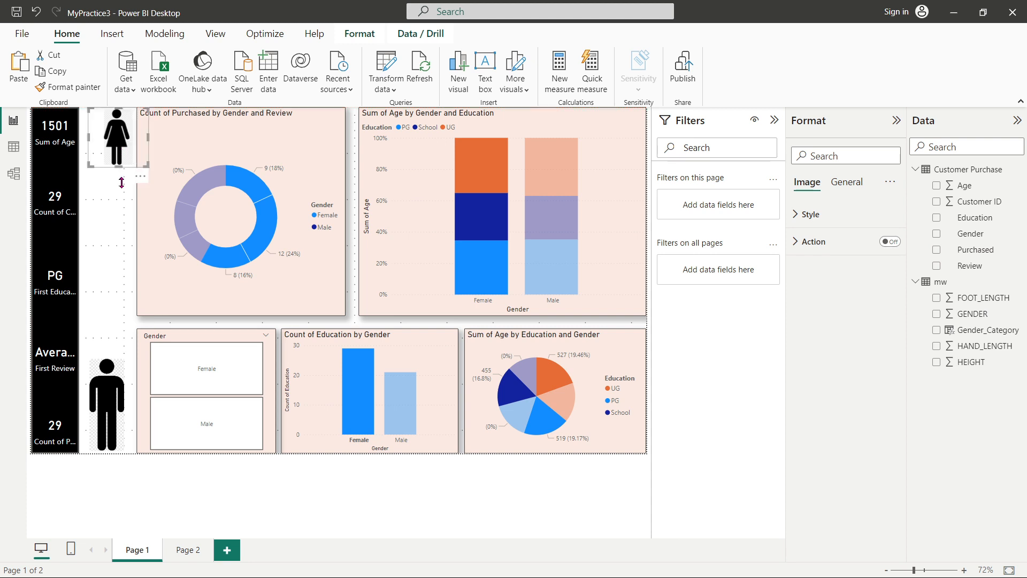
click(89, 376)
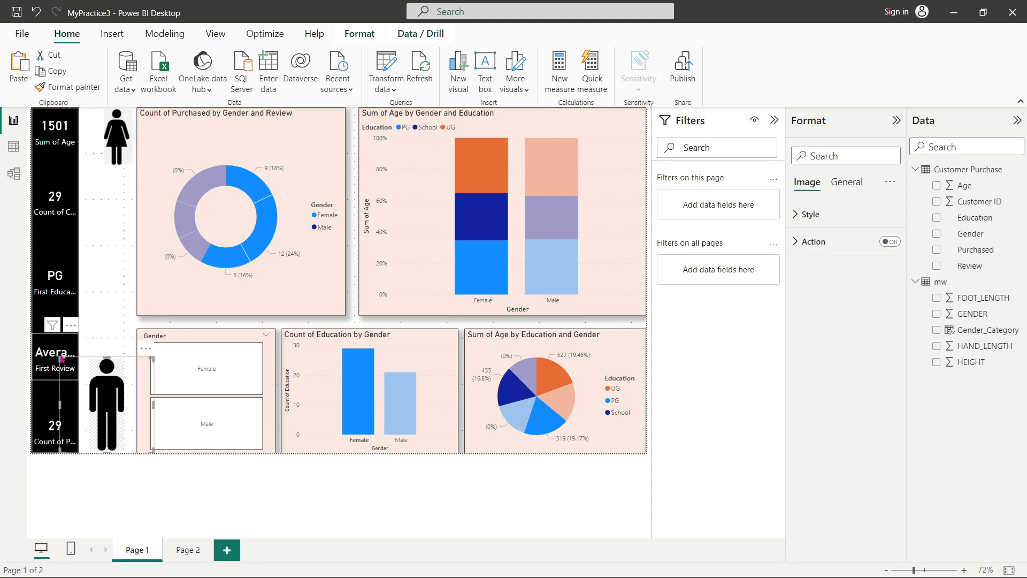
drag(60, 357, 89, 380)
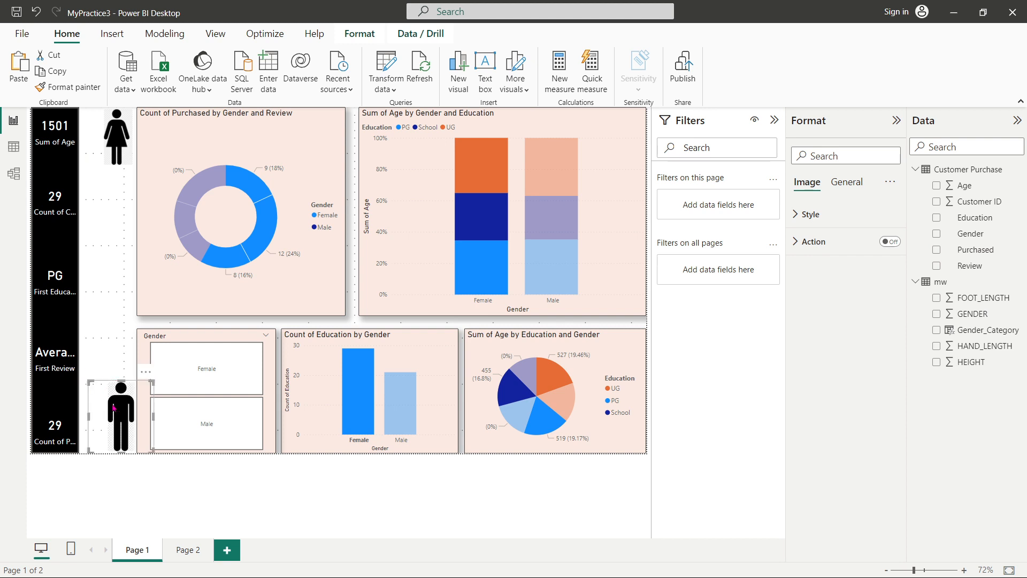
key(Escape)
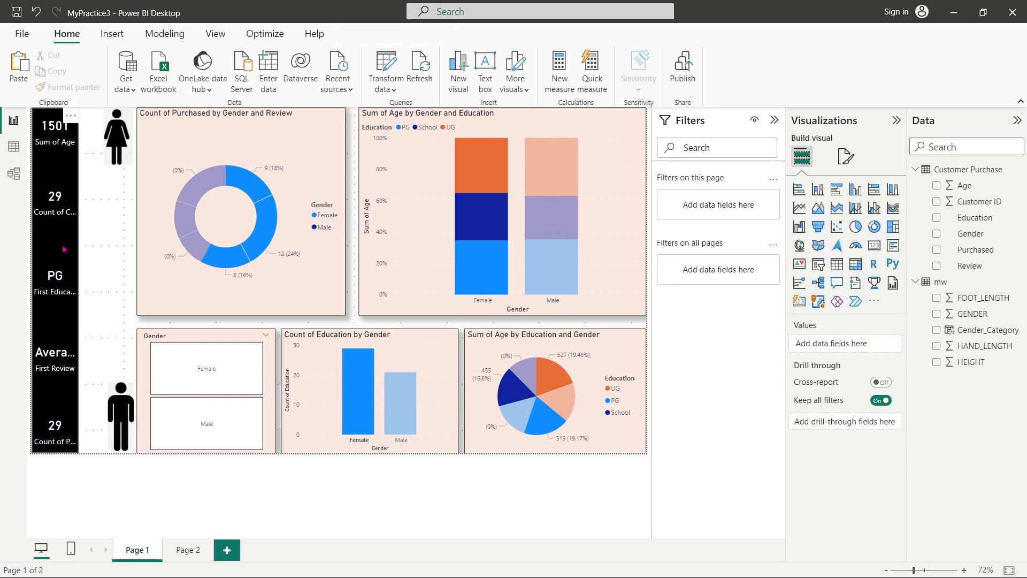
Step: Widen the black sidebar rectangle toward the figure images
click(77, 260)
drag(77, 277, 93, 286)
click(124, 249)
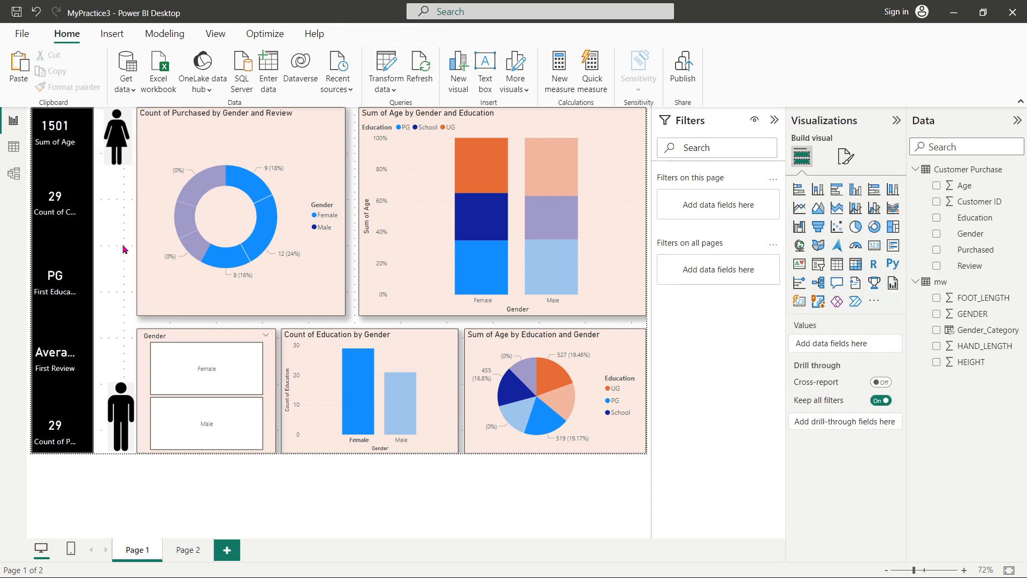
Step: Widen the Education, Customer ID, Age, Review and Purchased cards to the full width of the black sidebar
click(79, 284)
drag(79, 284, 93, 284)
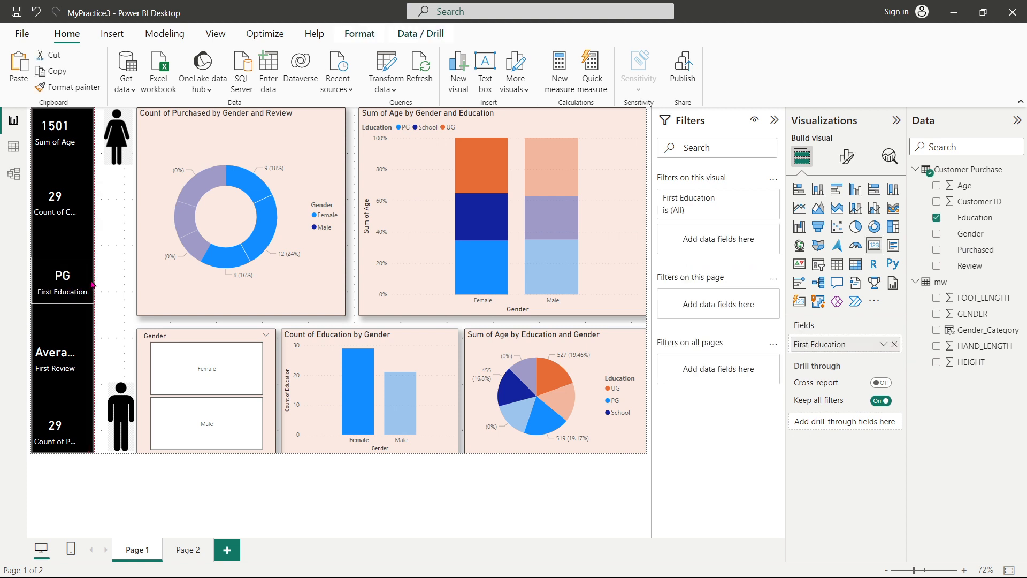
click(77, 203)
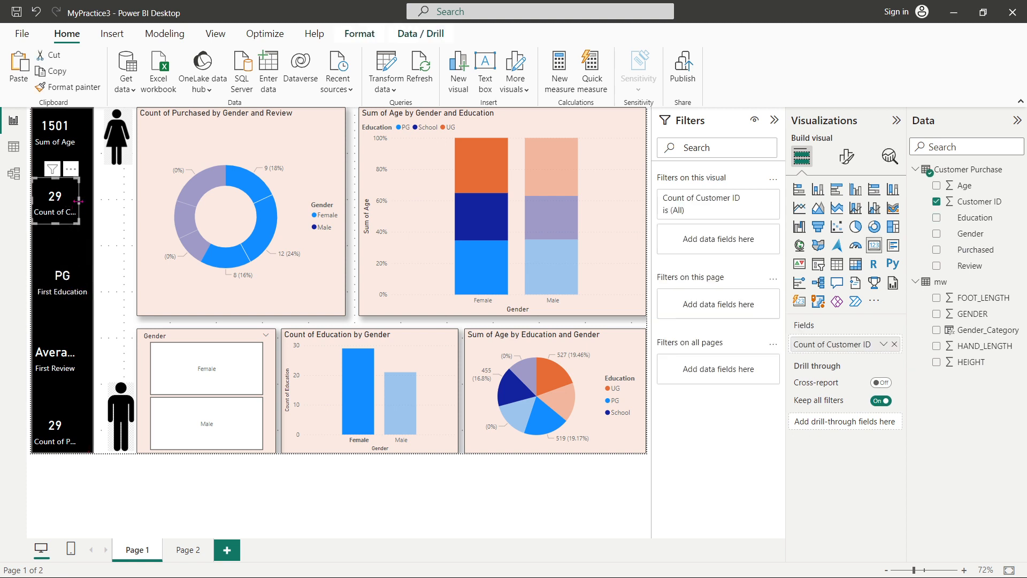
drag(79, 203, 93, 207)
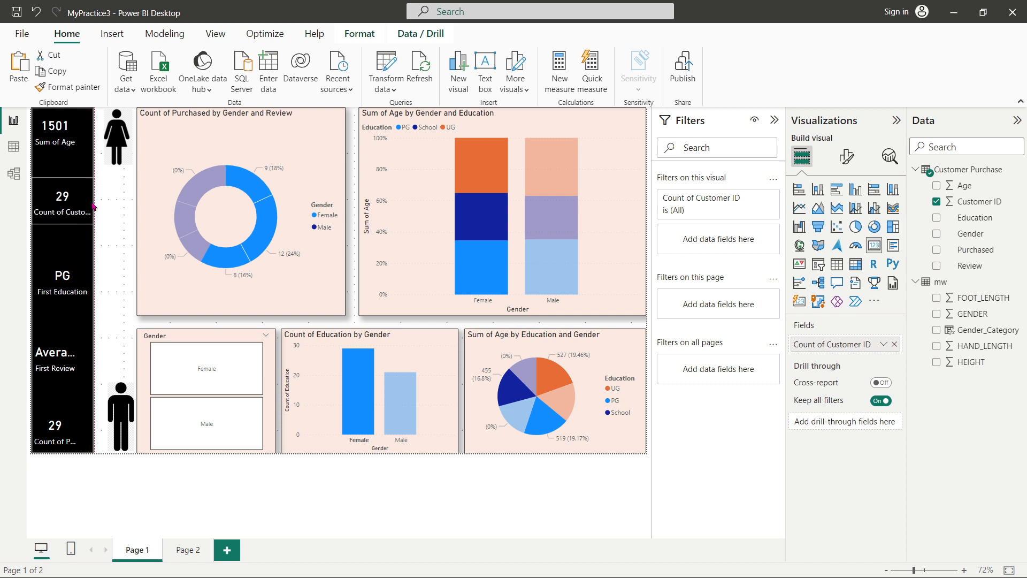
click(77, 132)
drag(83, 133, 95, 133)
click(76, 355)
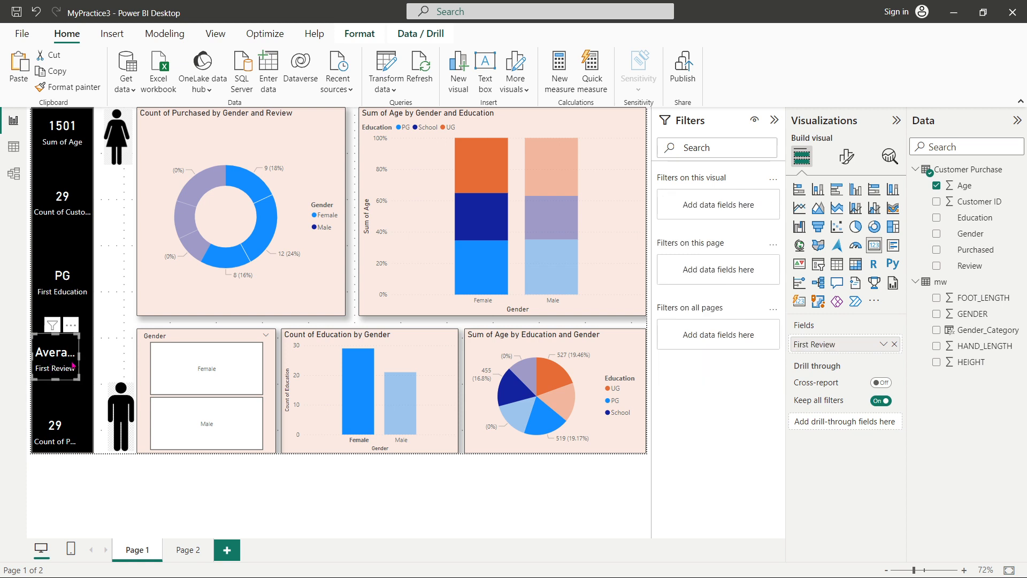
drag(78, 354, 94, 363)
click(77, 433)
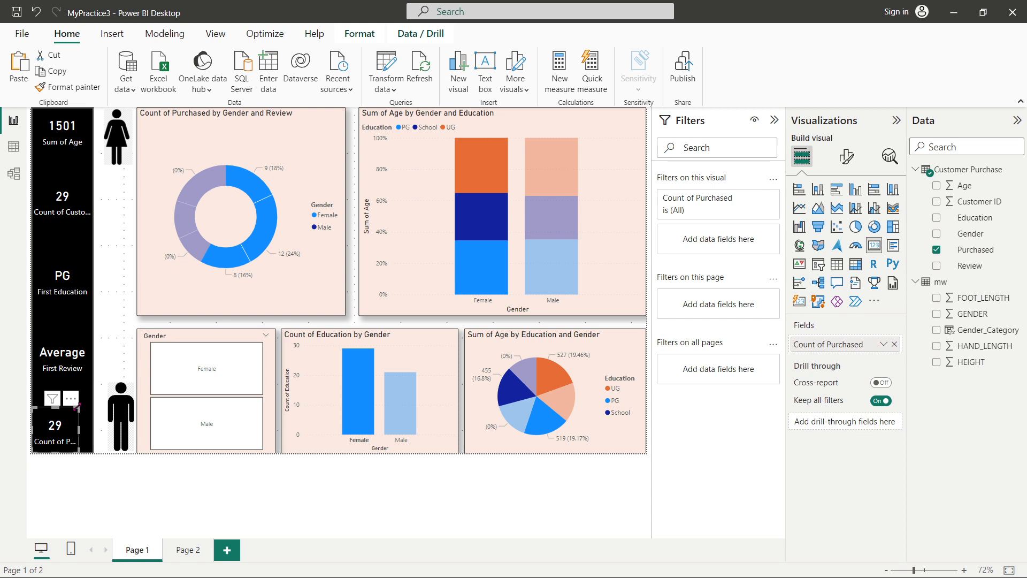
drag(78, 410, 93, 404)
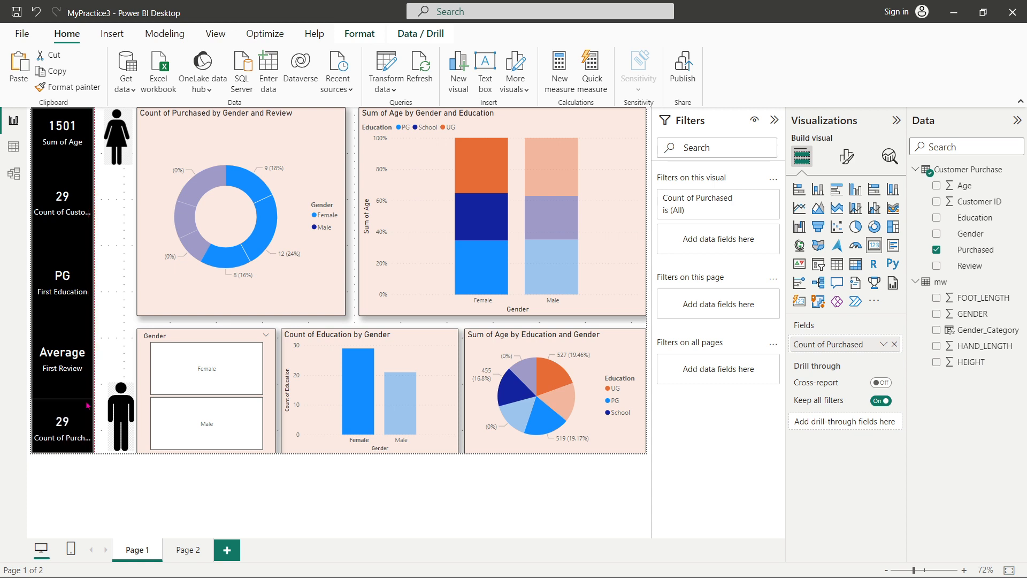
click(121, 400)
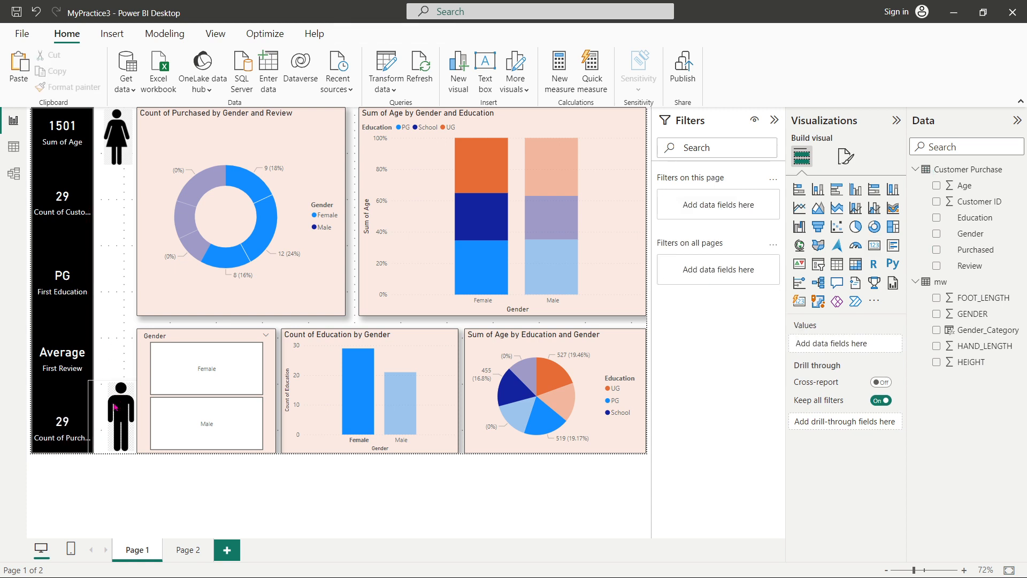
Step: Resize the male and female figure images to a similar, larger size and position them between the black sidebar and the charts
drag(116, 406, 70, 365)
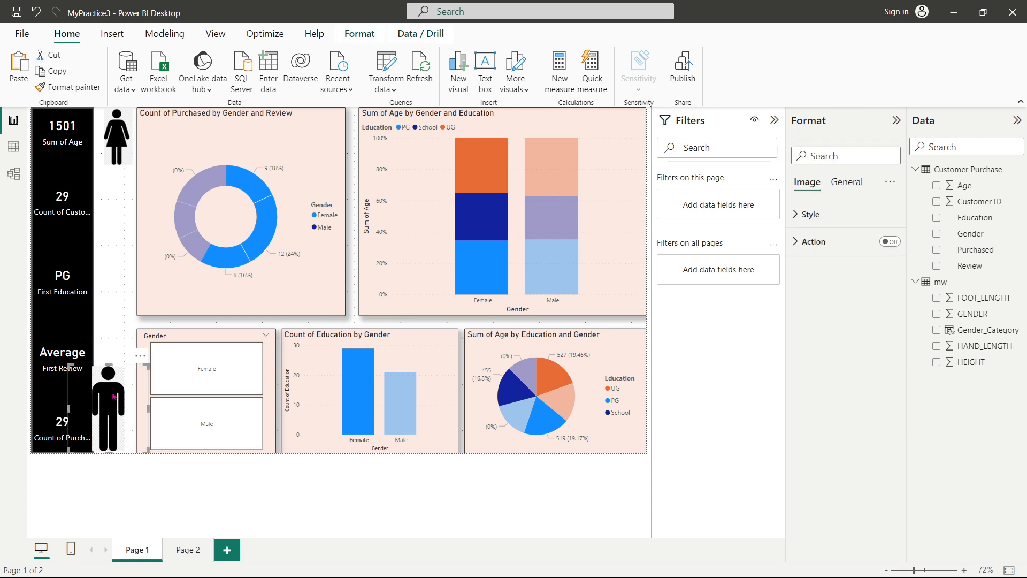
mouse_move(117, 396)
mouse_down()
mouse_move(142, 381)
mouse_move(121, 403)
mouse_up()
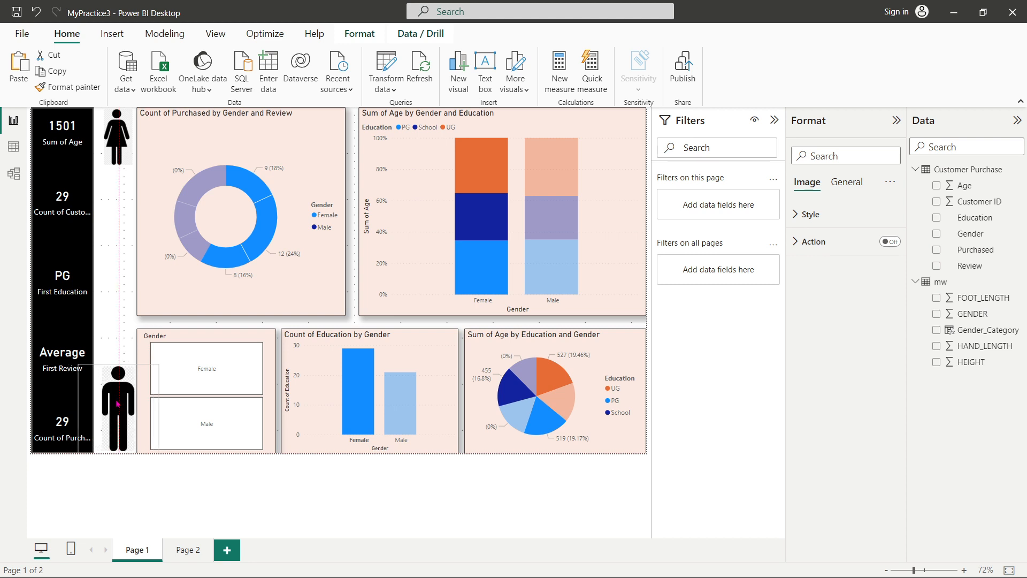
click(116, 151)
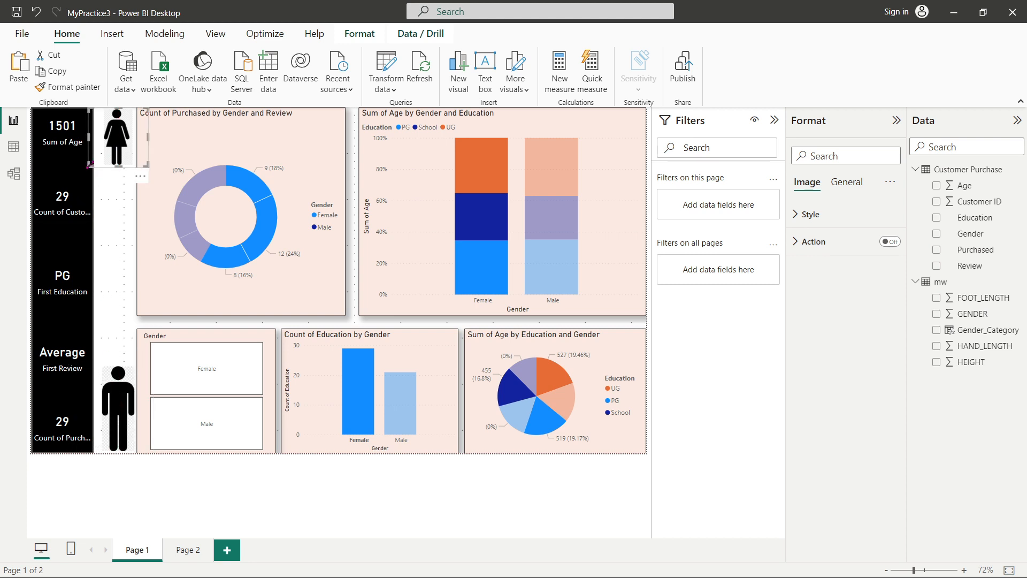
drag(87, 166, 47, 210)
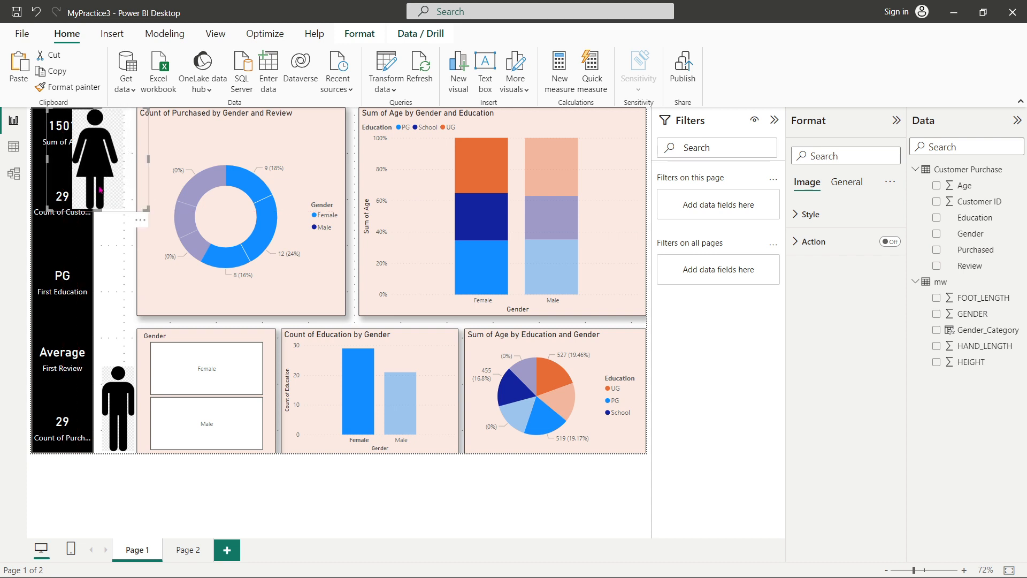
drag(100, 189, 150, 203)
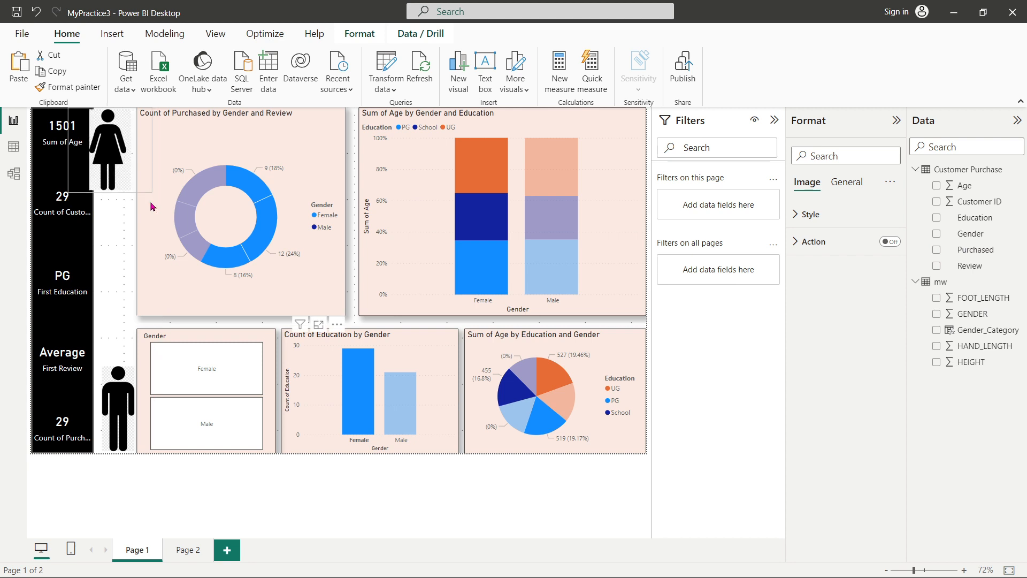
drag(107, 167, 113, 172)
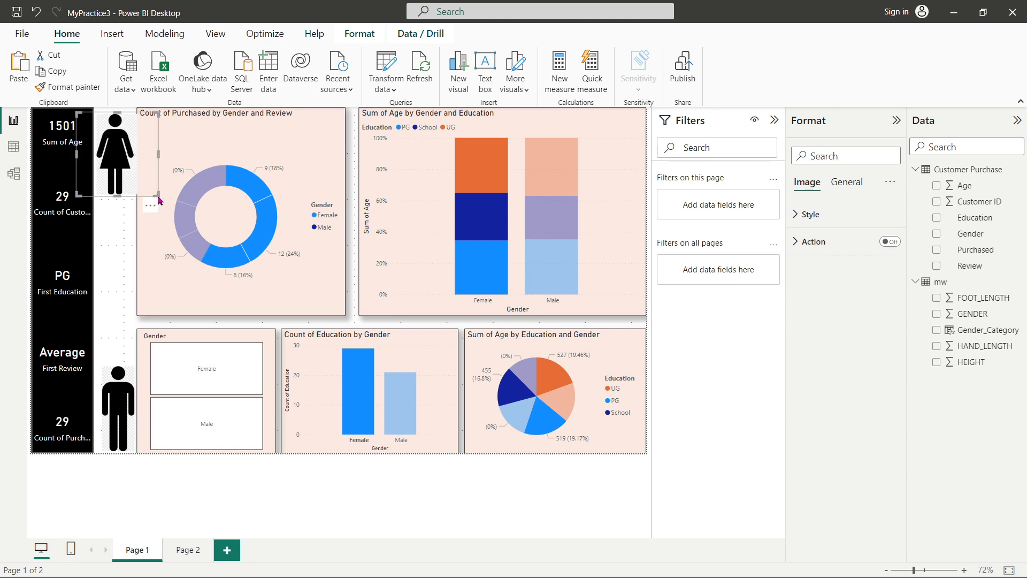
drag(157, 197, 122, 170)
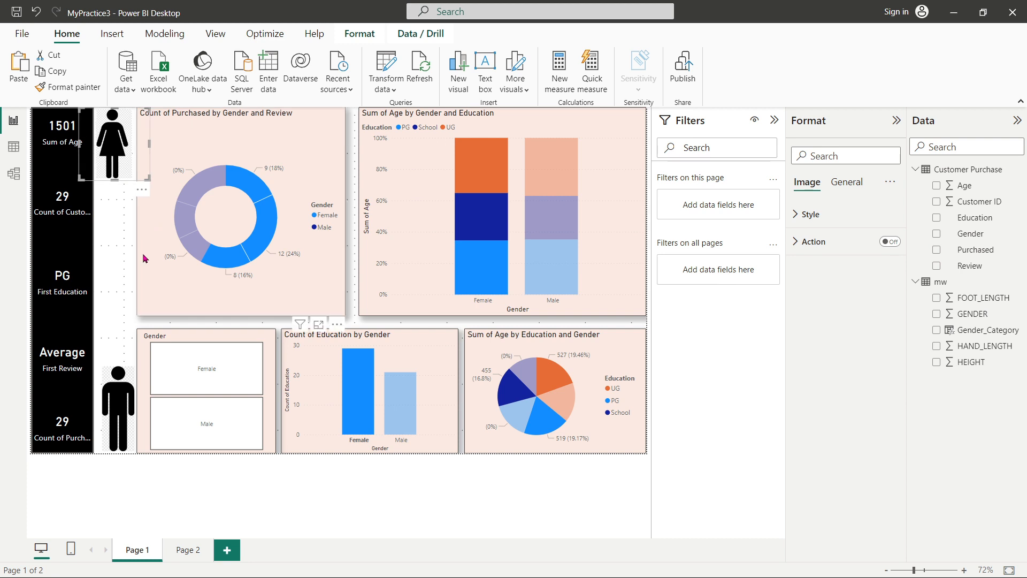
Step: Look through the Purchased donut chart's value field options, legend settings and detail label settings
click(113, 259)
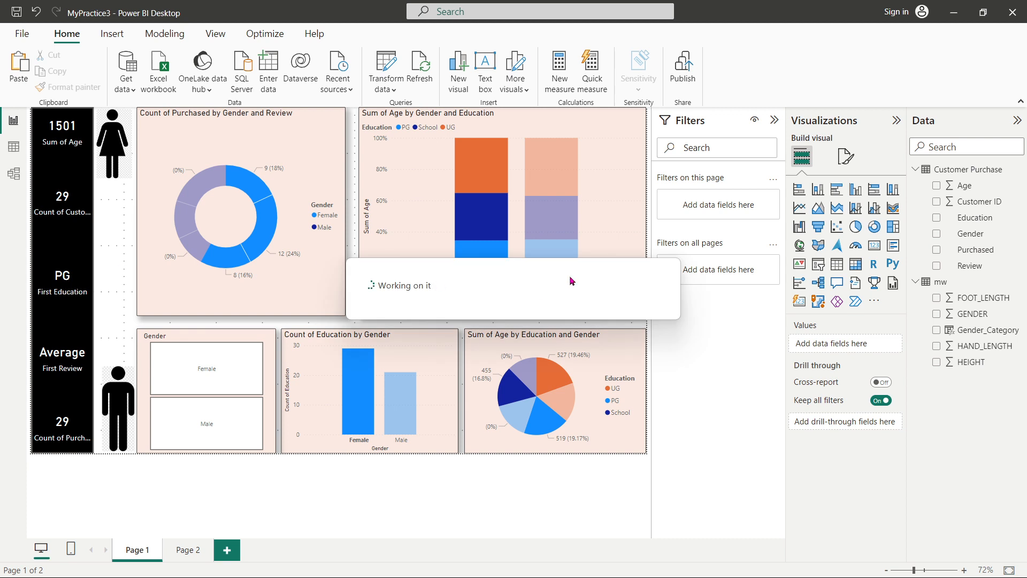
click(314, 143)
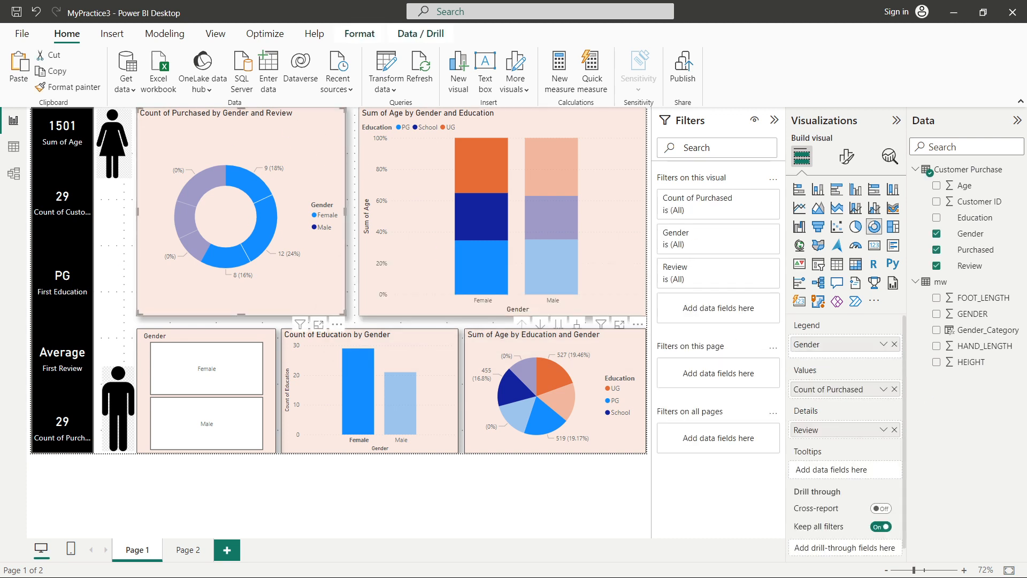
right_click(825, 394)
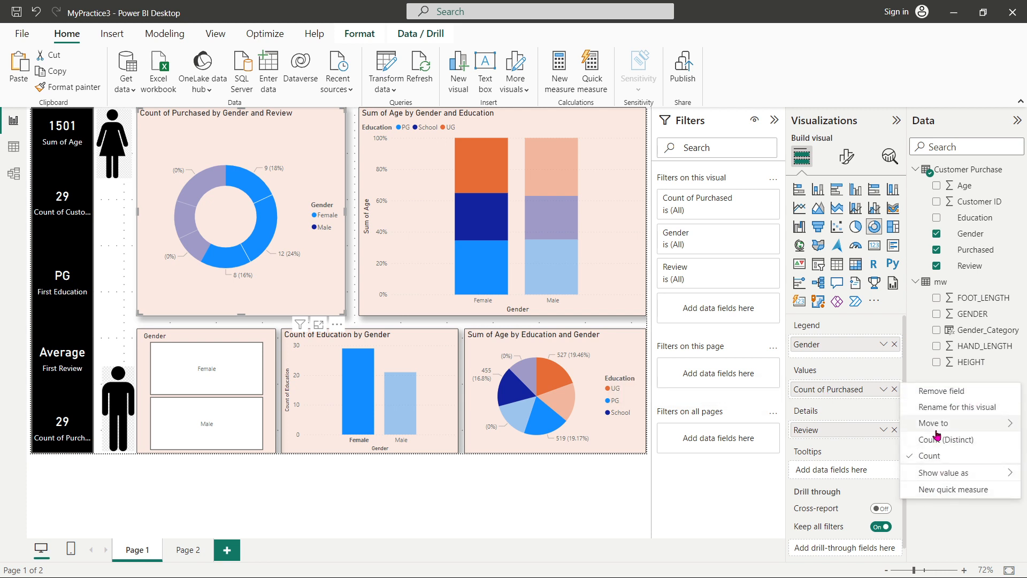
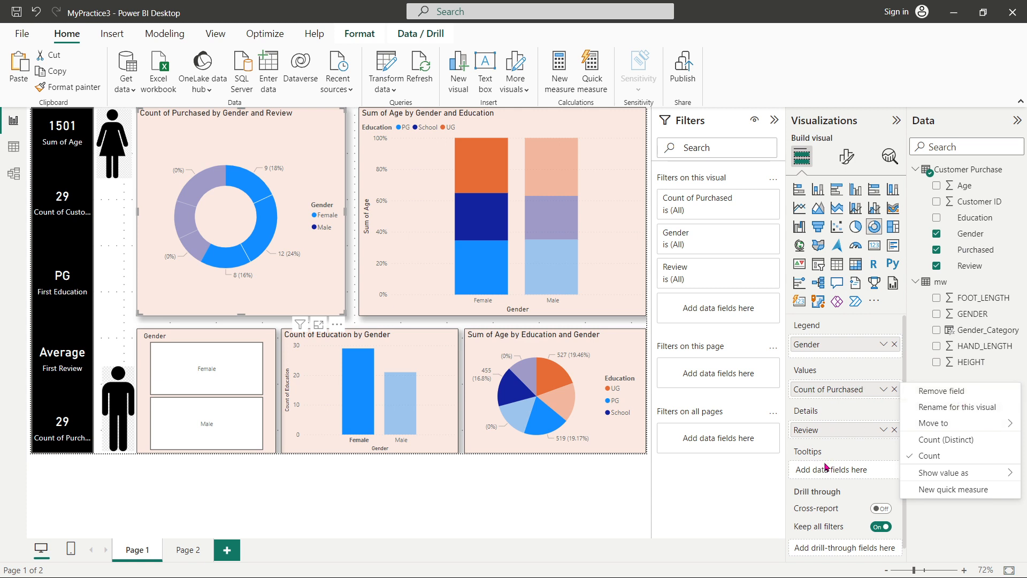
click(847, 159)
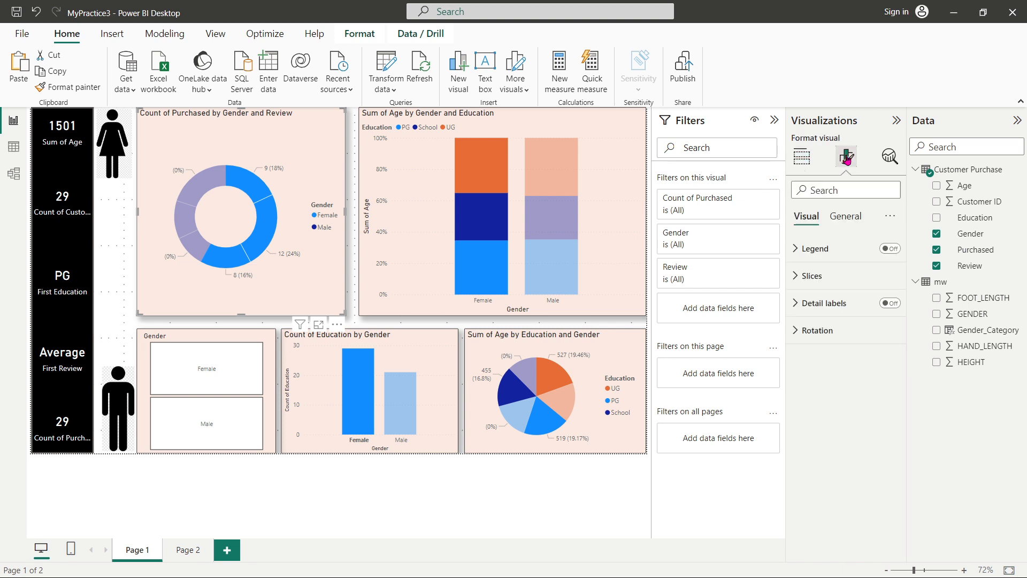
click(796, 250)
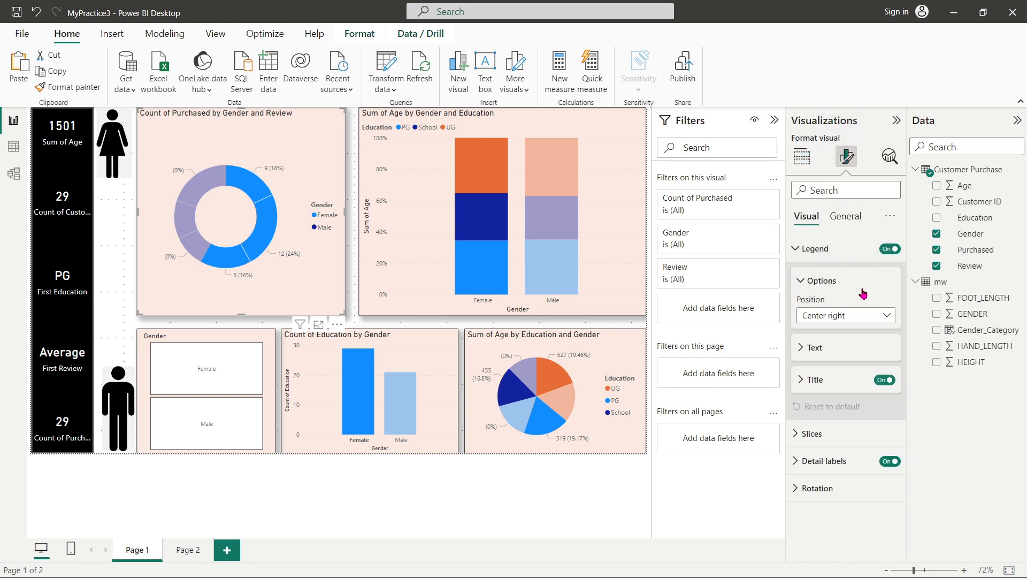
click(800, 380)
click(799, 349)
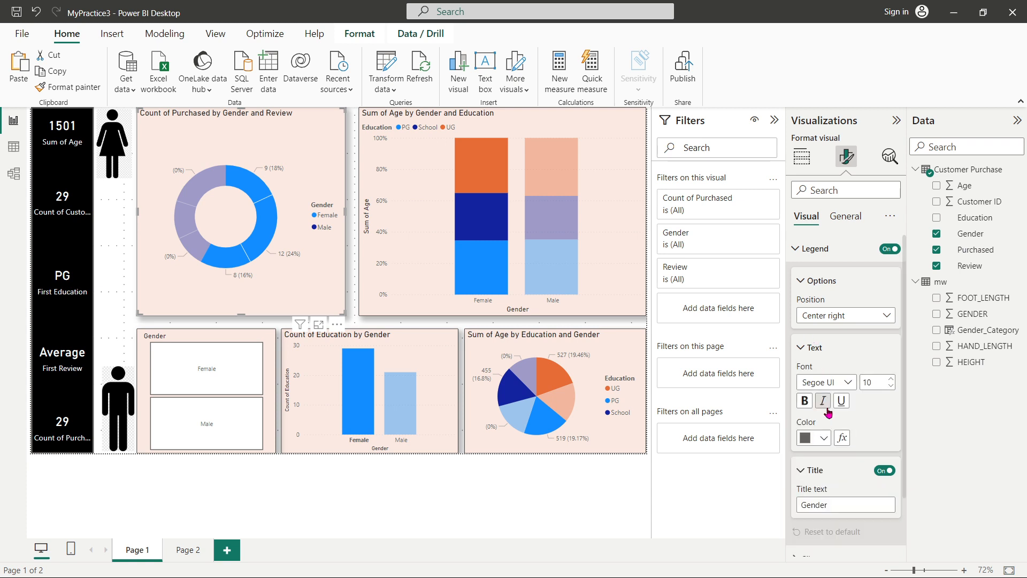
scroll(851, 375, down, 2)
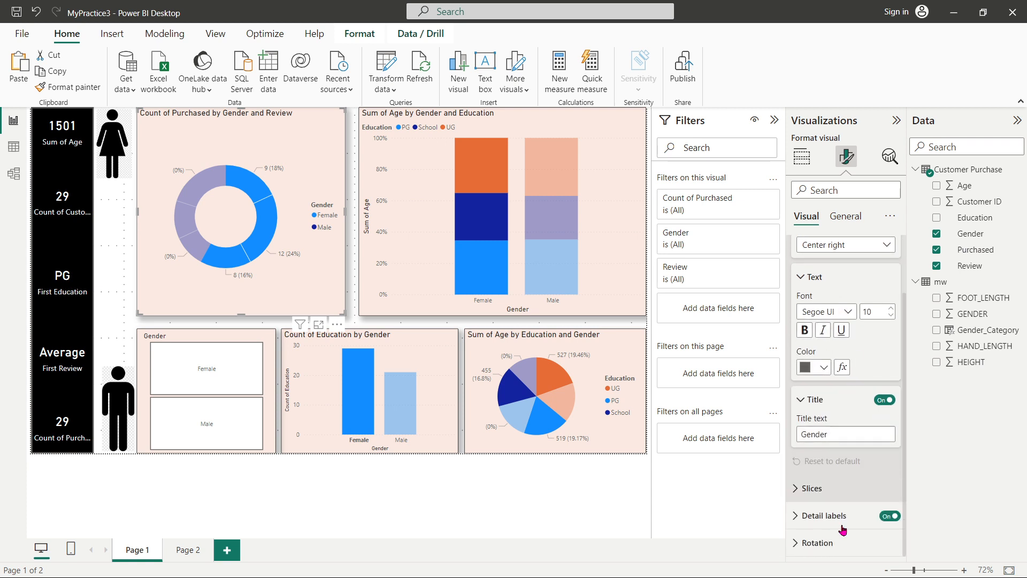
click(795, 516)
scroll(832, 469, down, 5)
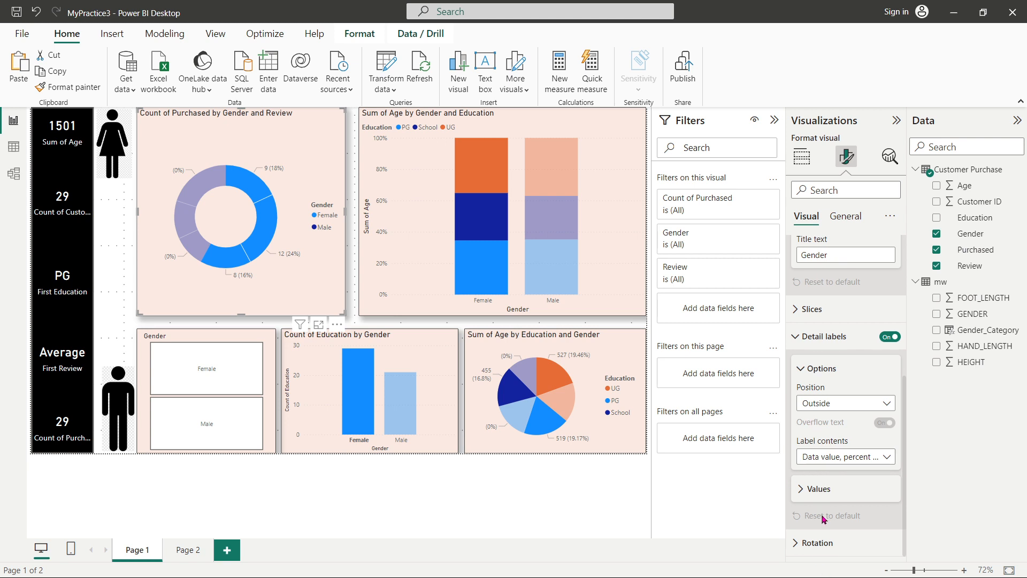
click(802, 495)
scroll(834, 374, down, 5)
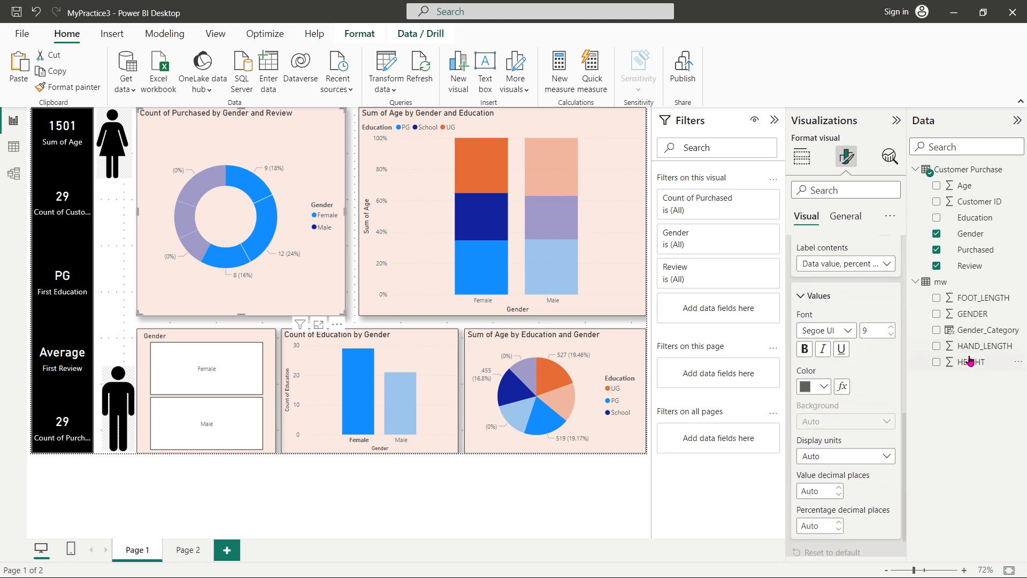
scroll(862, 342, up, 6)
scroll(862, 343, up, 4)
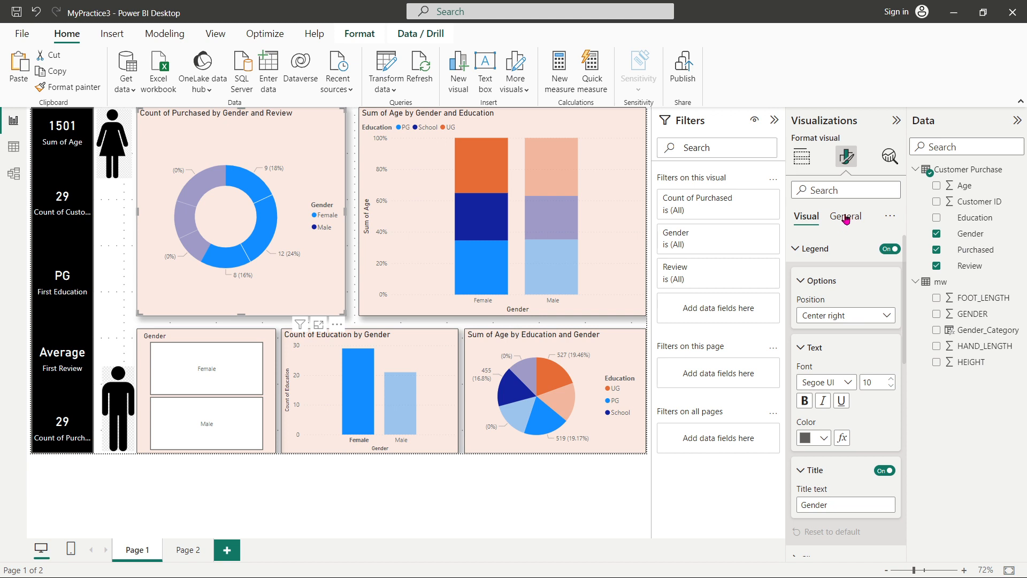
Step: Remove "Count of" from the donut chart's title so it reads "Purchased by Gender and Review"
click(846, 217)
click(797, 275)
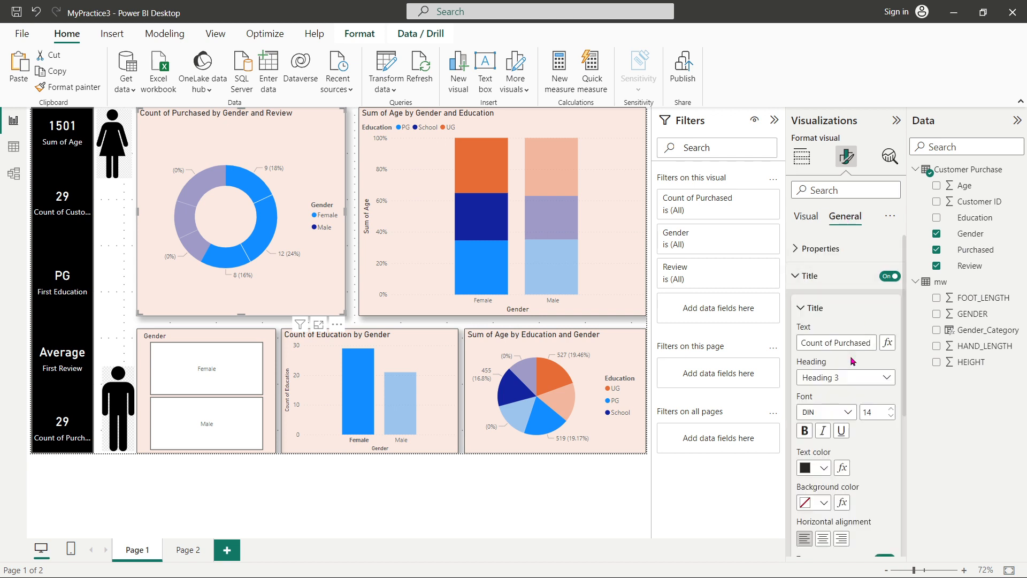
drag(834, 342, 798, 342)
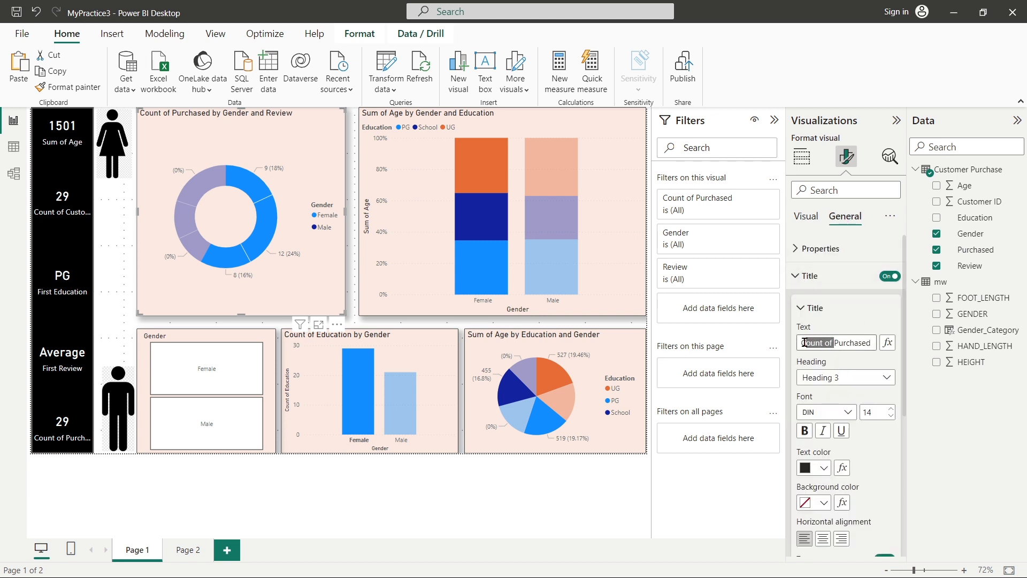
key(BackSpace)
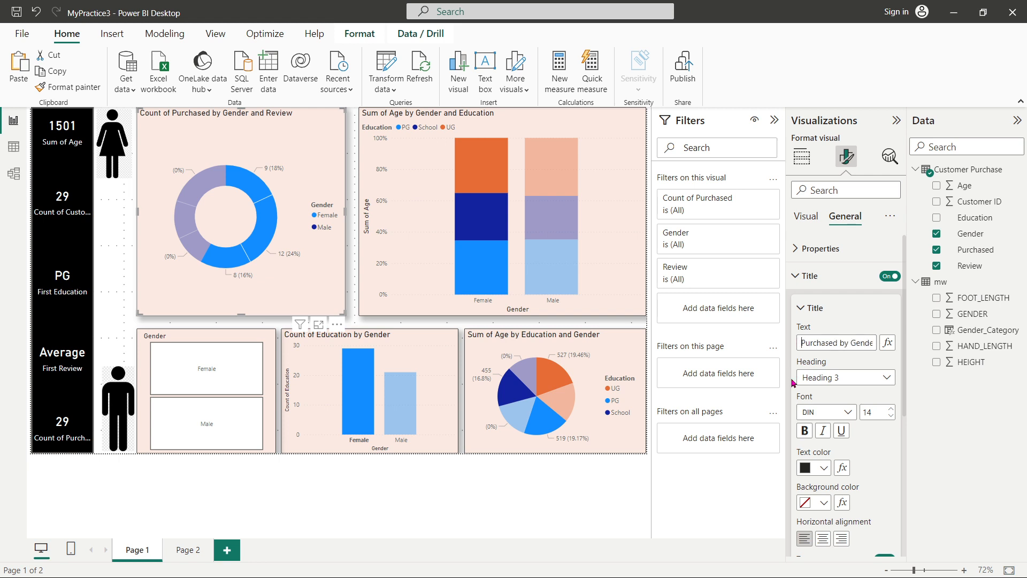
Step: Shorten the stacked column chart's title to "Age by Gender and Education" by removing "Sum of"
click(432, 122)
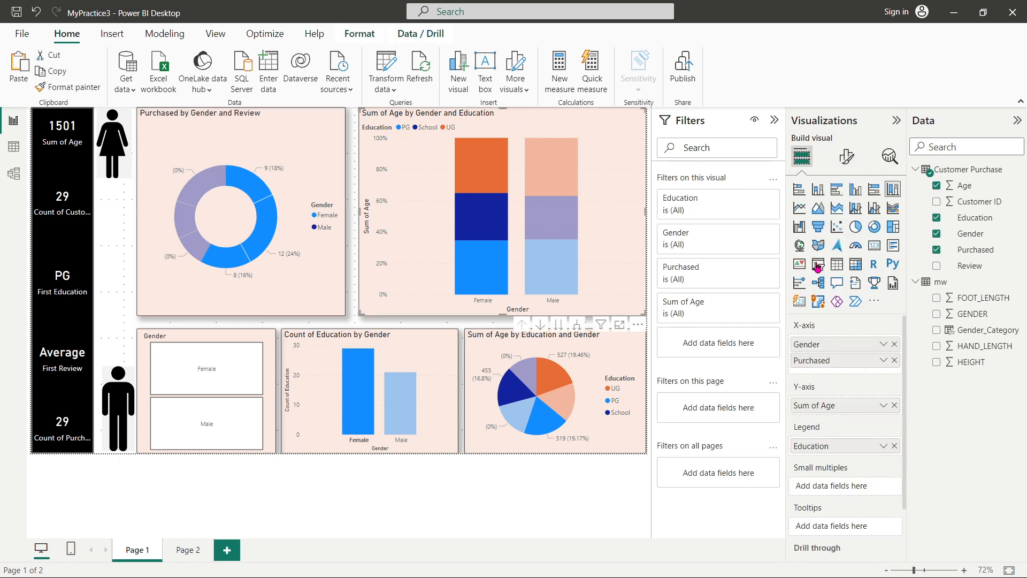
click(847, 156)
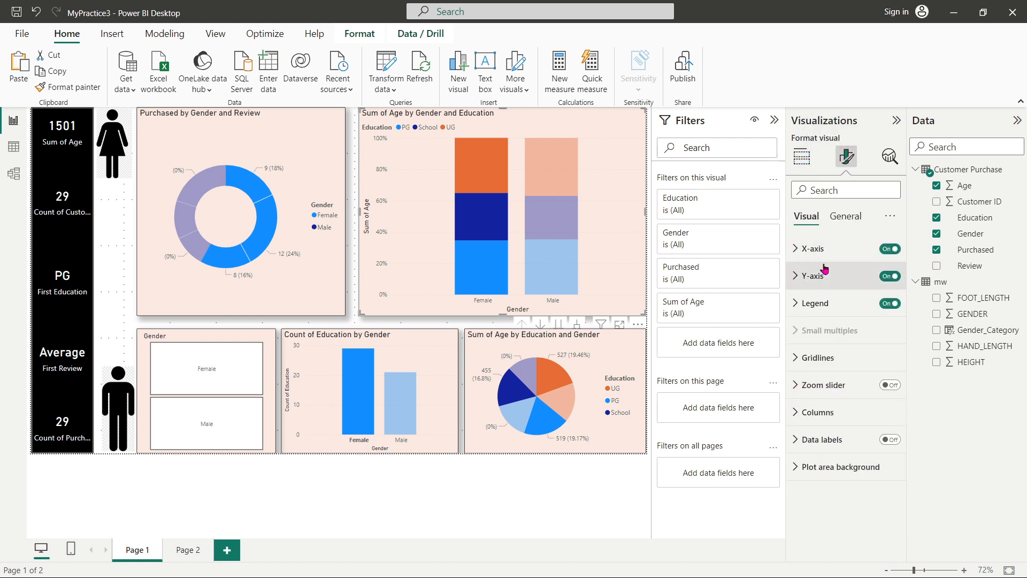
click(845, 216)
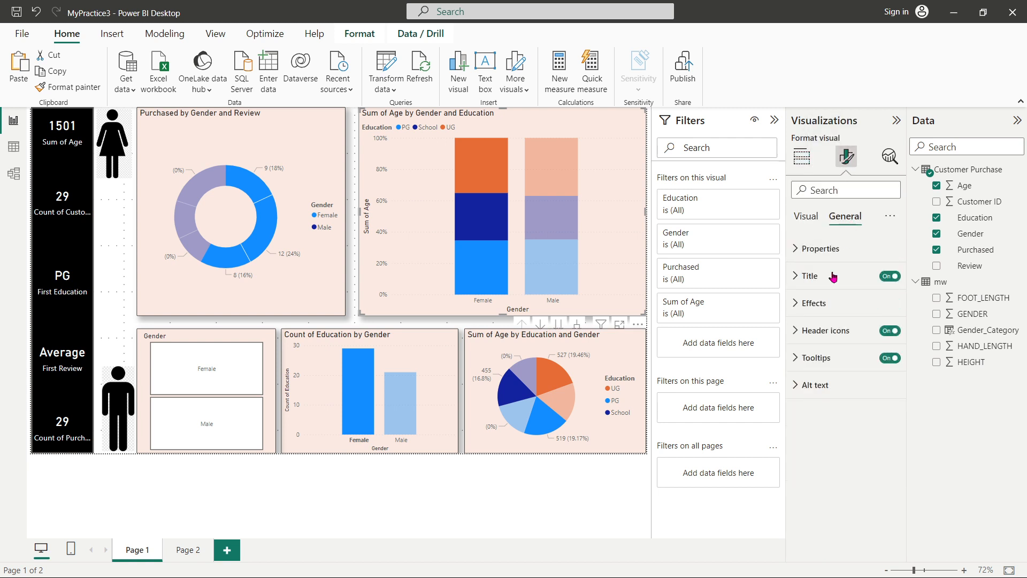
click(795, 276)
drag(830, 344, 782, 346)
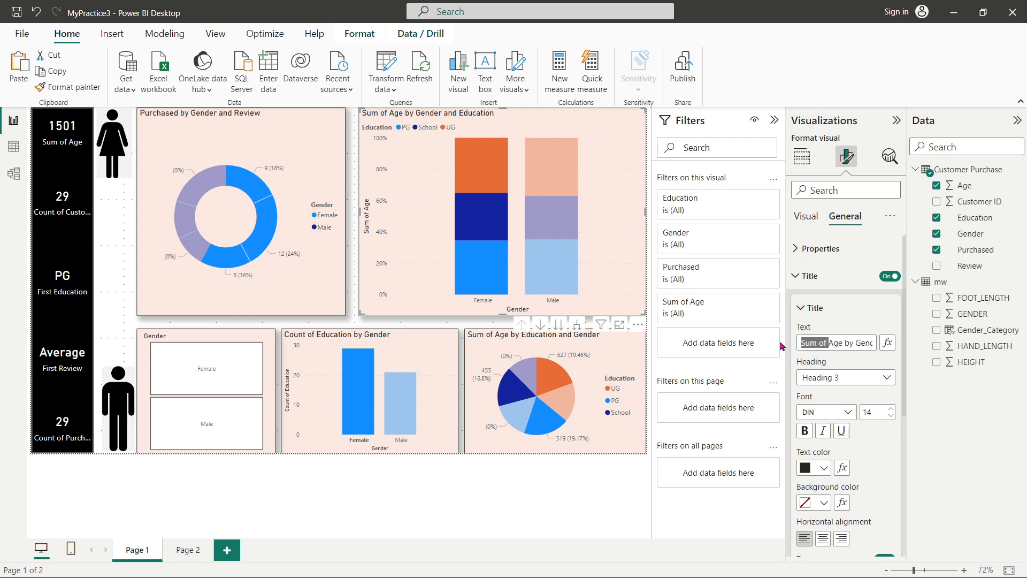
key(BackSpace)
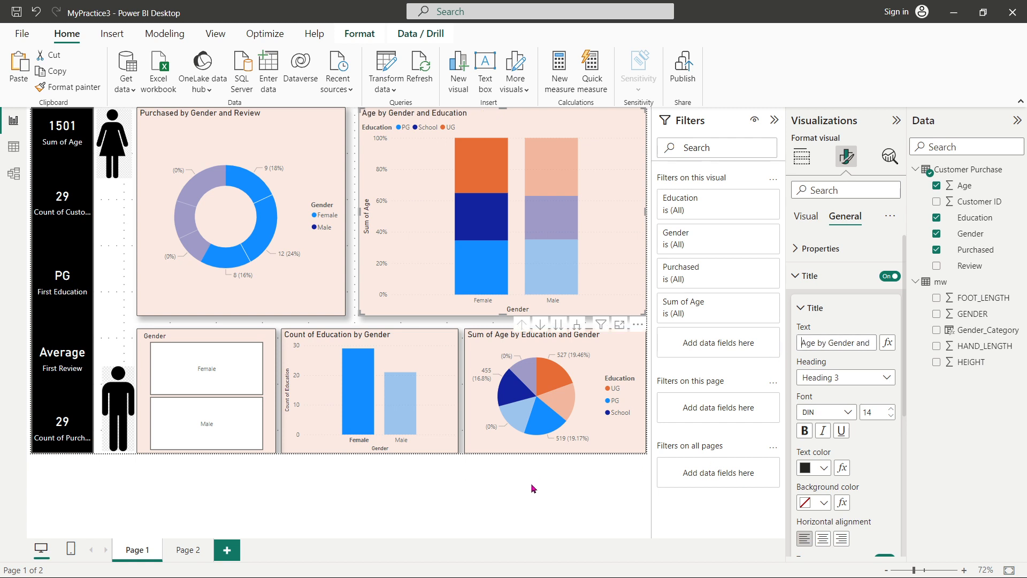
Step: Remove "Count of" from the Education column chart's title so it reads "Education by Gender"
click(176, 322)
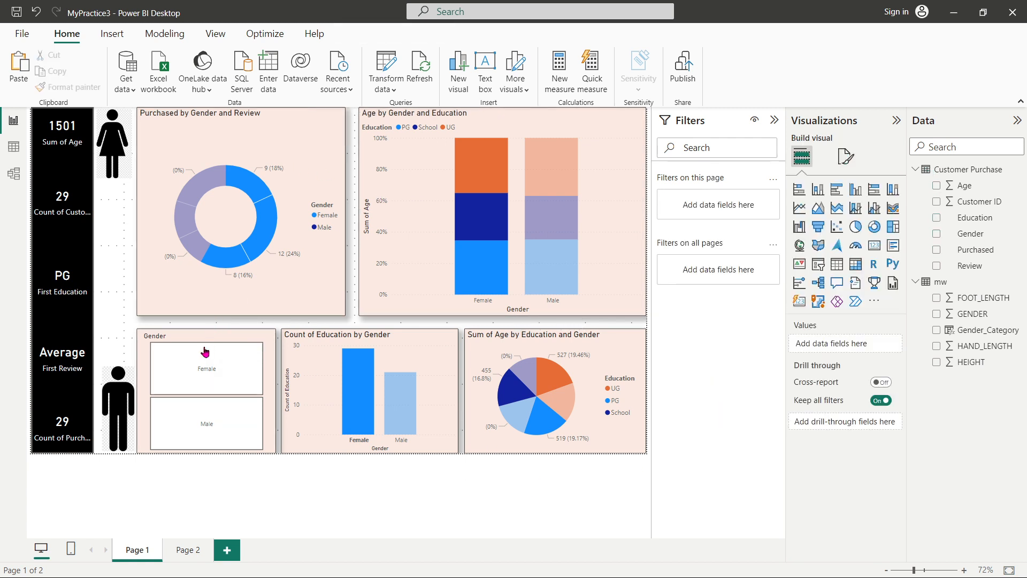
click(428, 359)
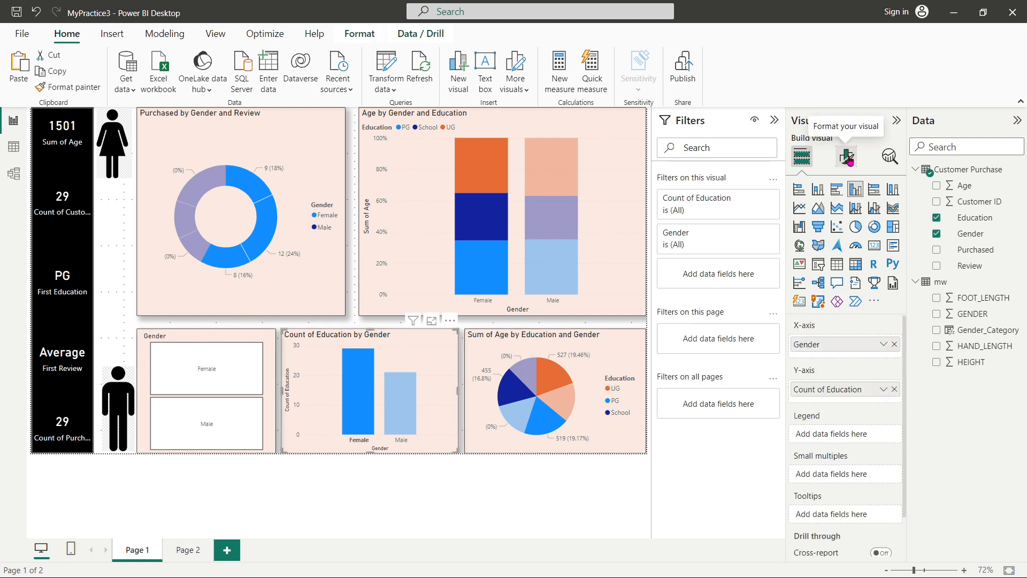
click(847, 158)
click(845, 216)
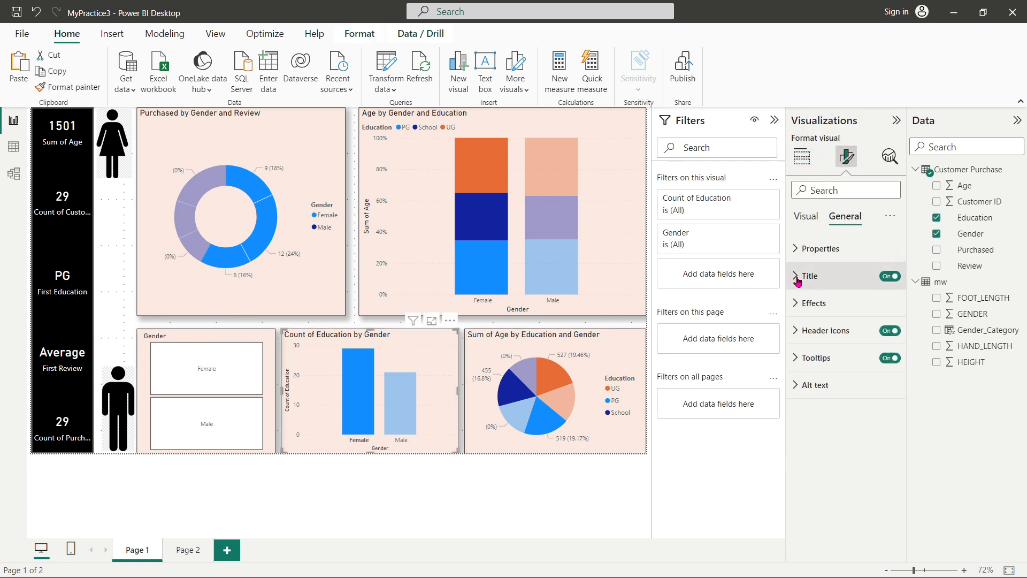
click(798, 281)
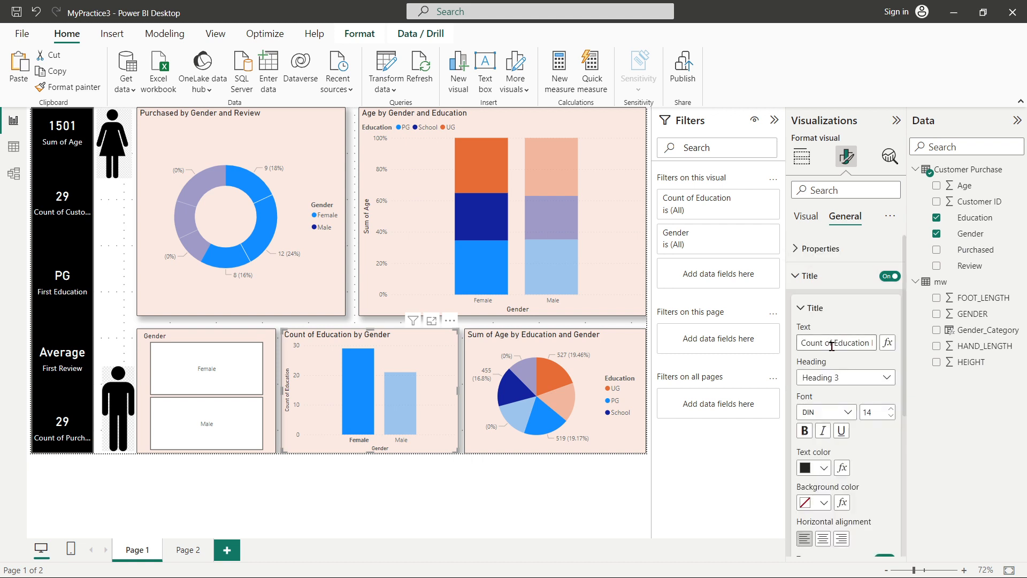
drag(831, 346, 772, 342)
key(BackSpace)
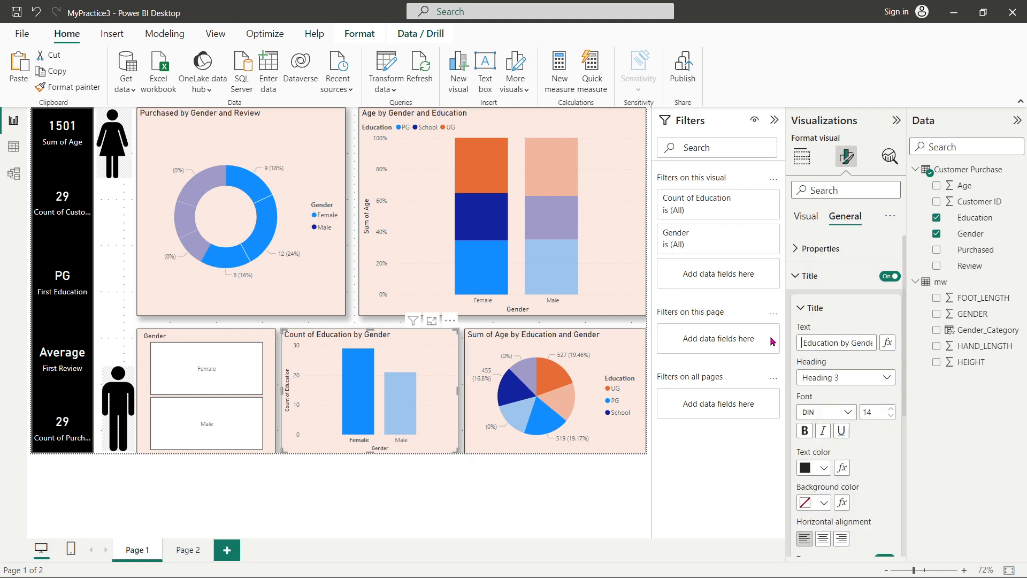
Step: Remove "Sum of" from the pie chart's title so it reads "Age by Education and Gender"
click(611, 352)
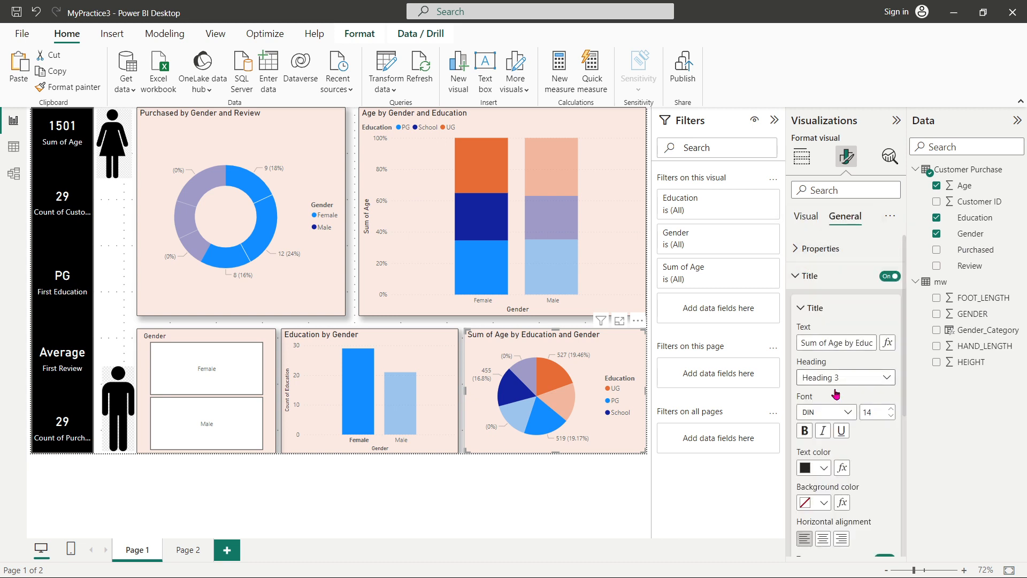
drag(828, 344, 792, 355)
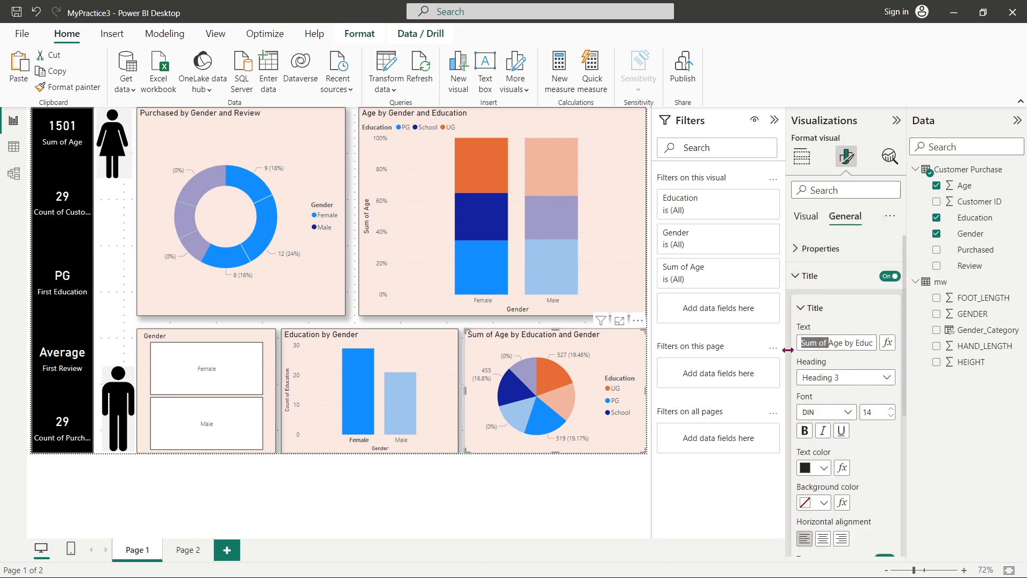
key(BackSpace)
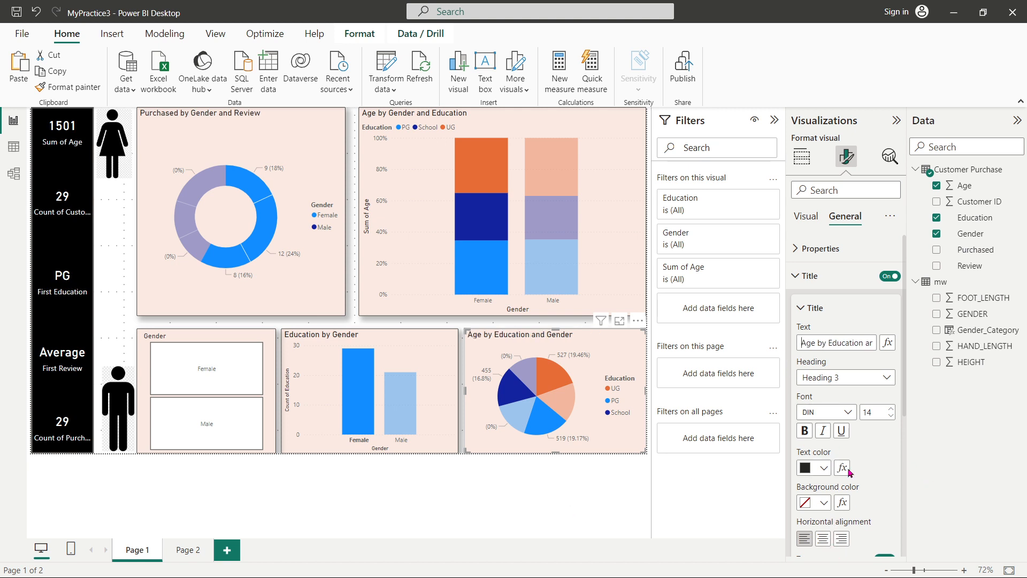
scroll(867, 464, down, 3)
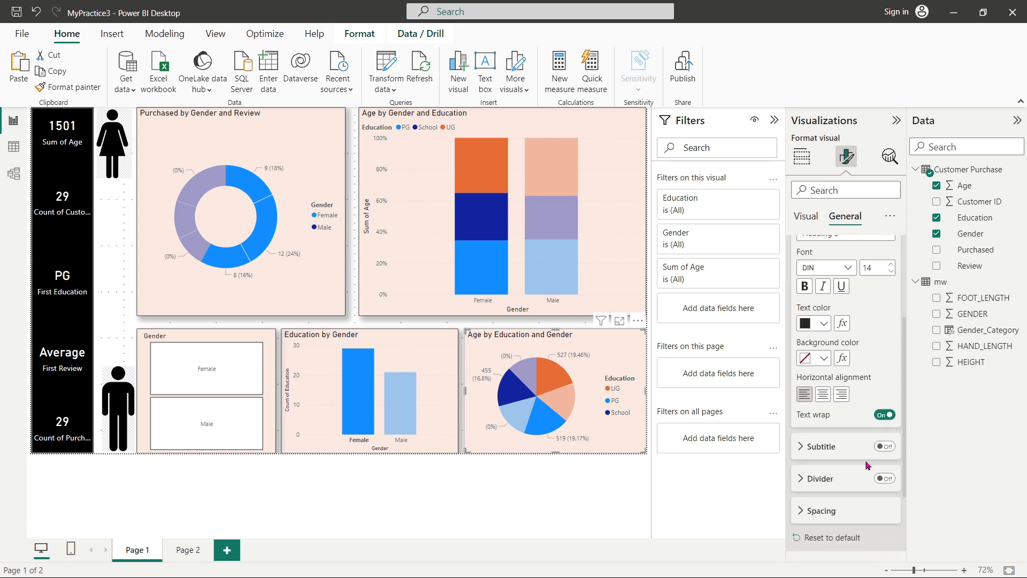
click(550, 490)
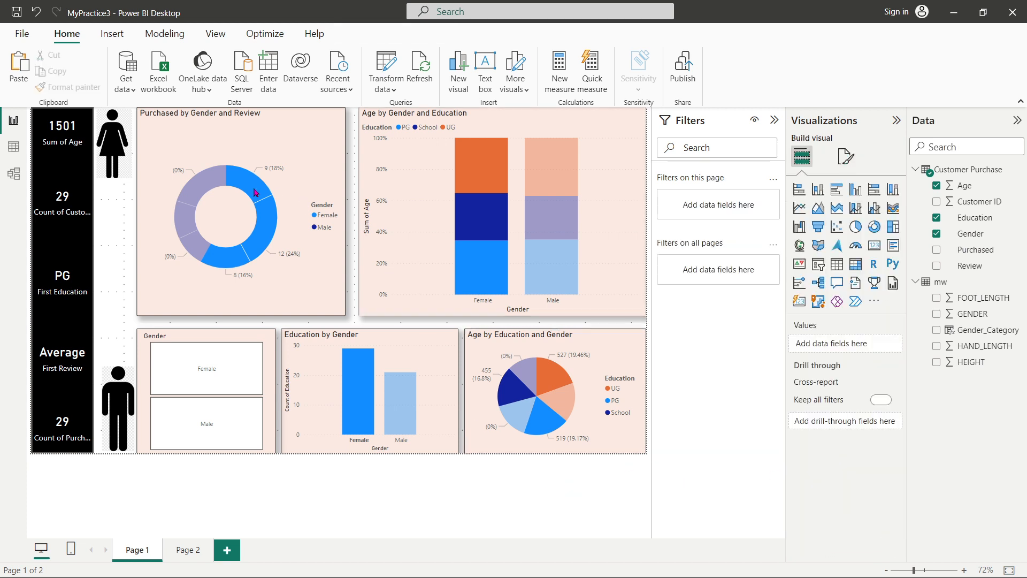
Step: Set the background color of the Purchased by Gender and Review donut chart to White, 10% darker
click(296, 137)
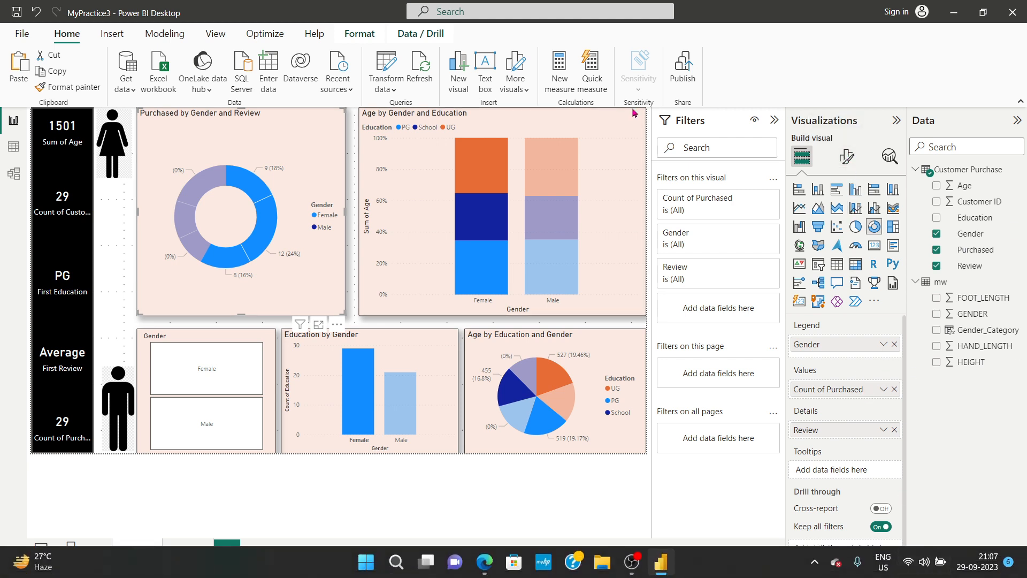
click(846, 156)
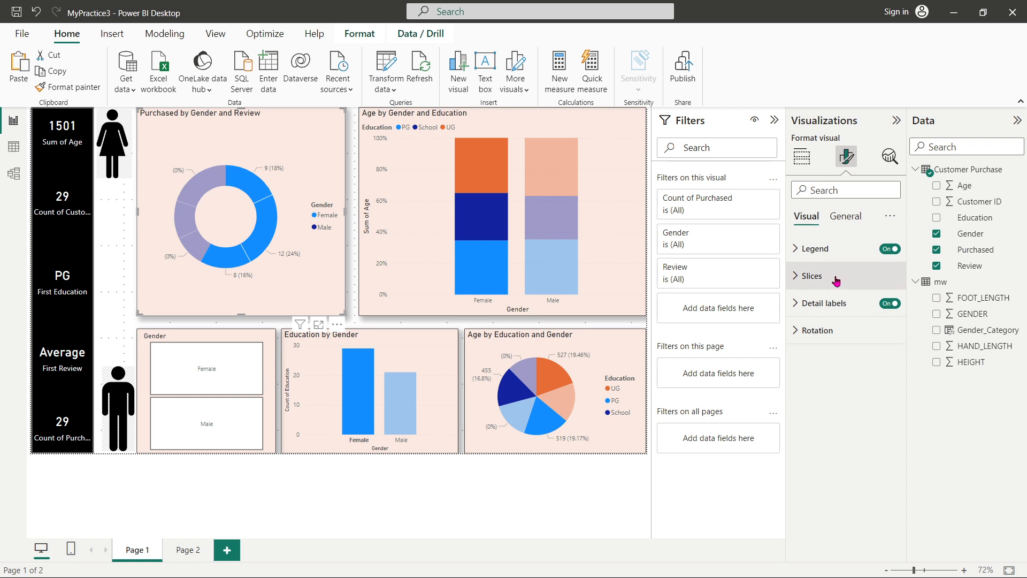
click(845, 222)
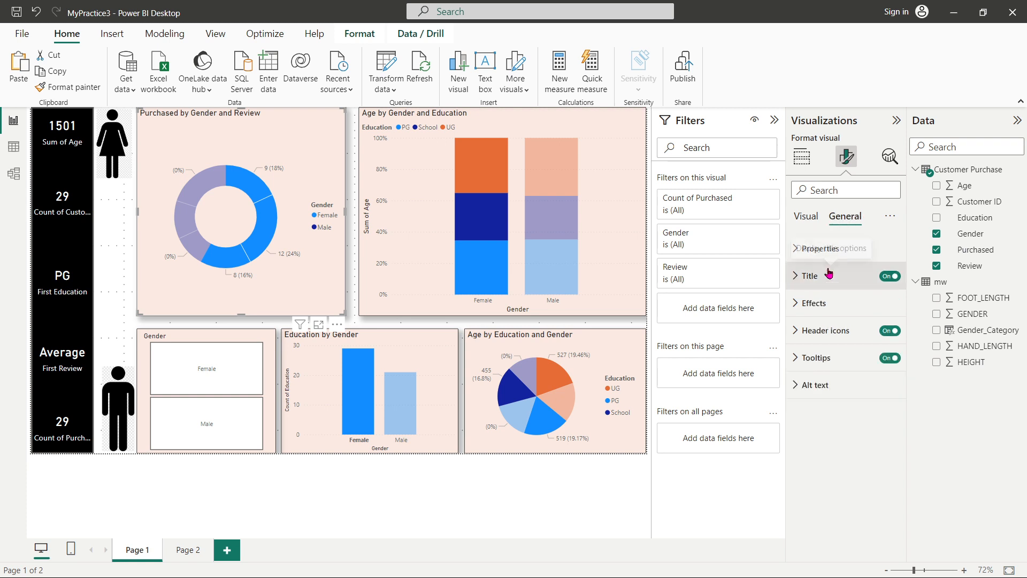
click(798, 304)
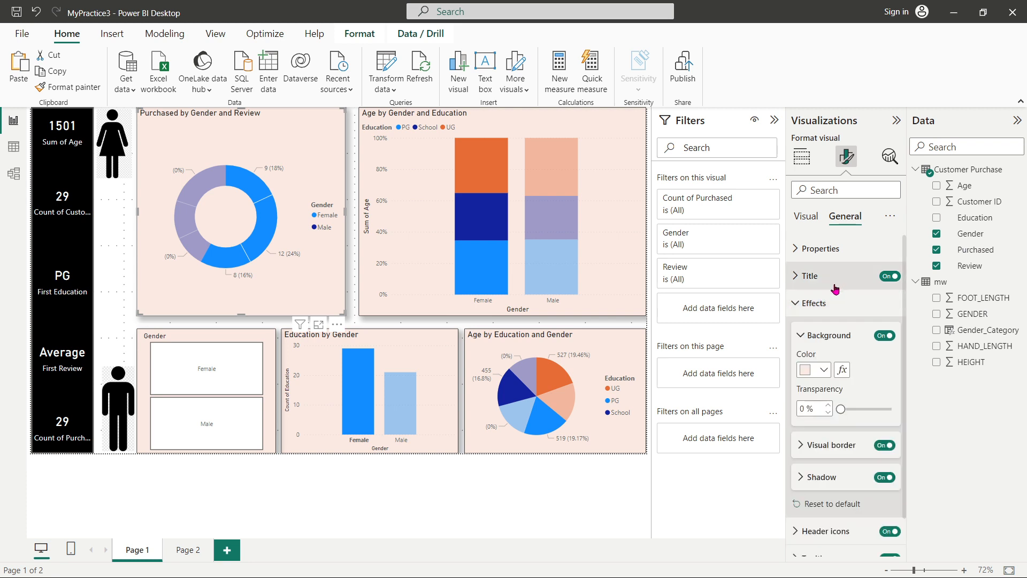
click(825, 369)
click(816, 210)
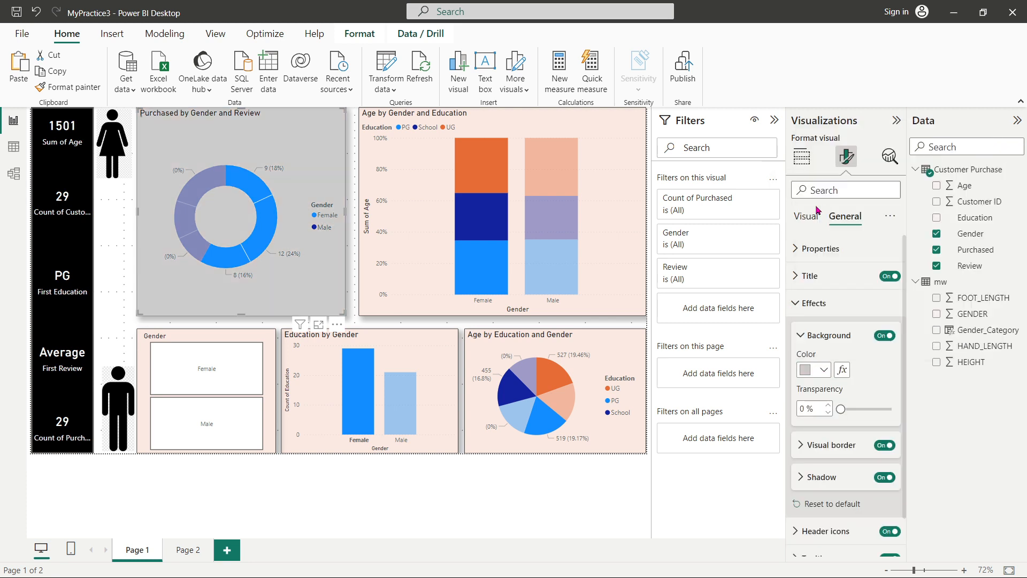
click(824, 369)
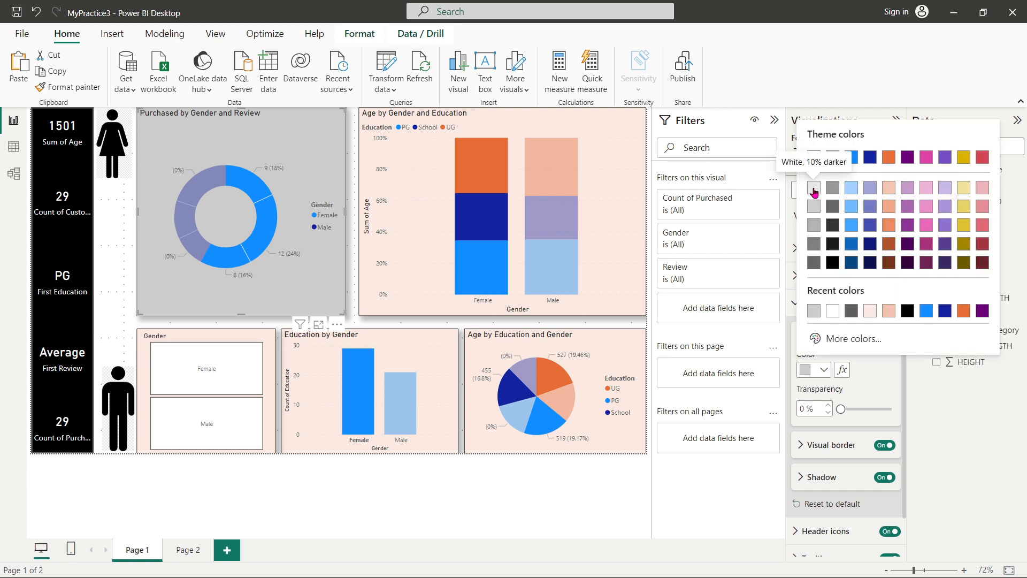
click(813, 190)
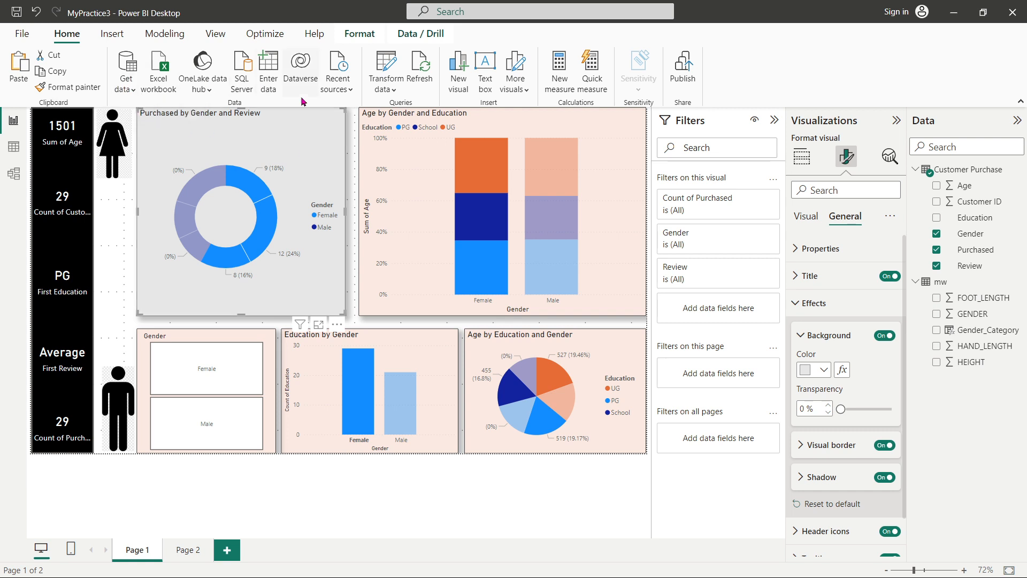
Step: Copy the donut chart's formatting to the Age by Gender and Education stacked column chart and the Gender slicer
click(62, 87)
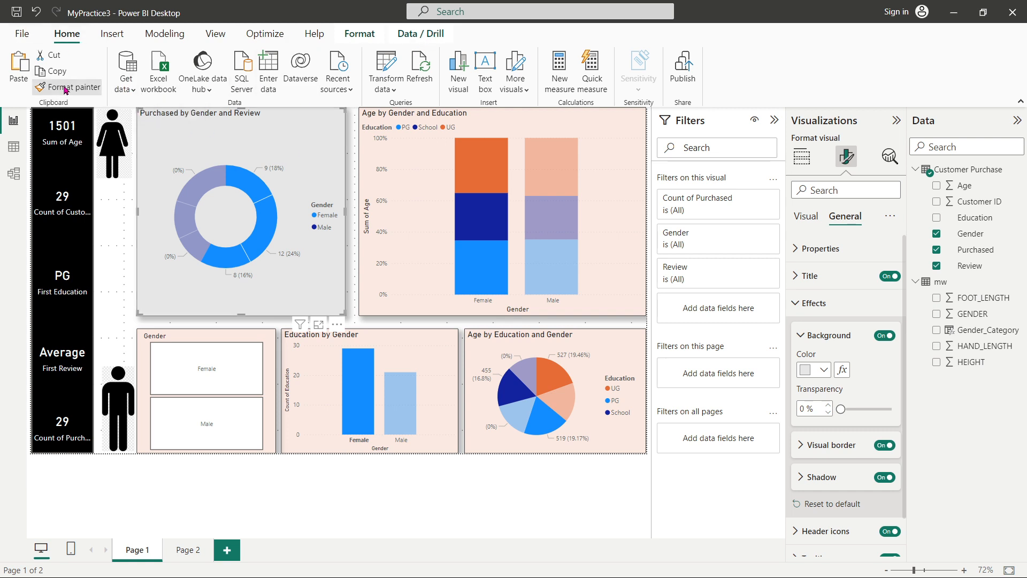
click(515, 120)
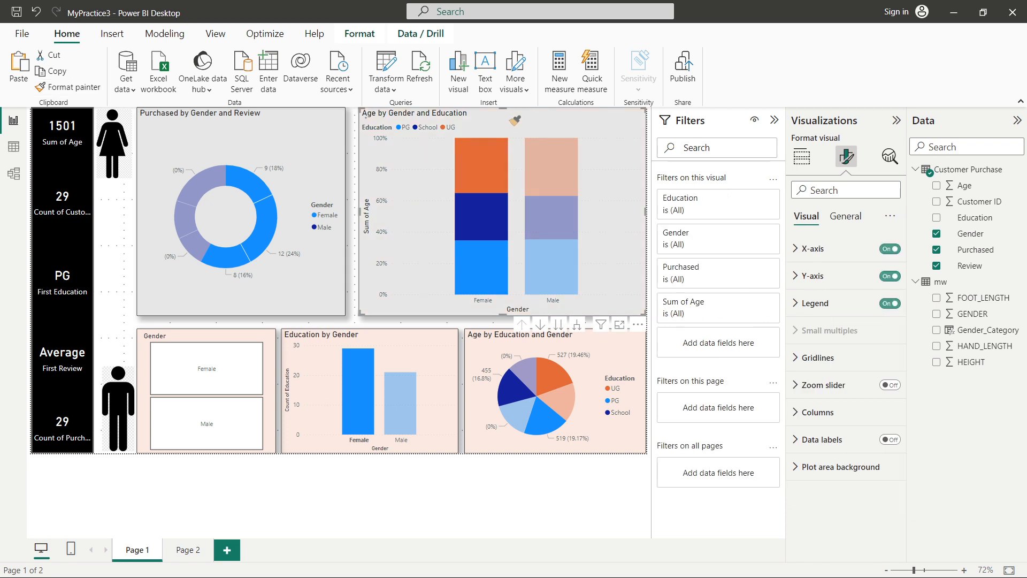
click(258, 127)
click(62, 87)
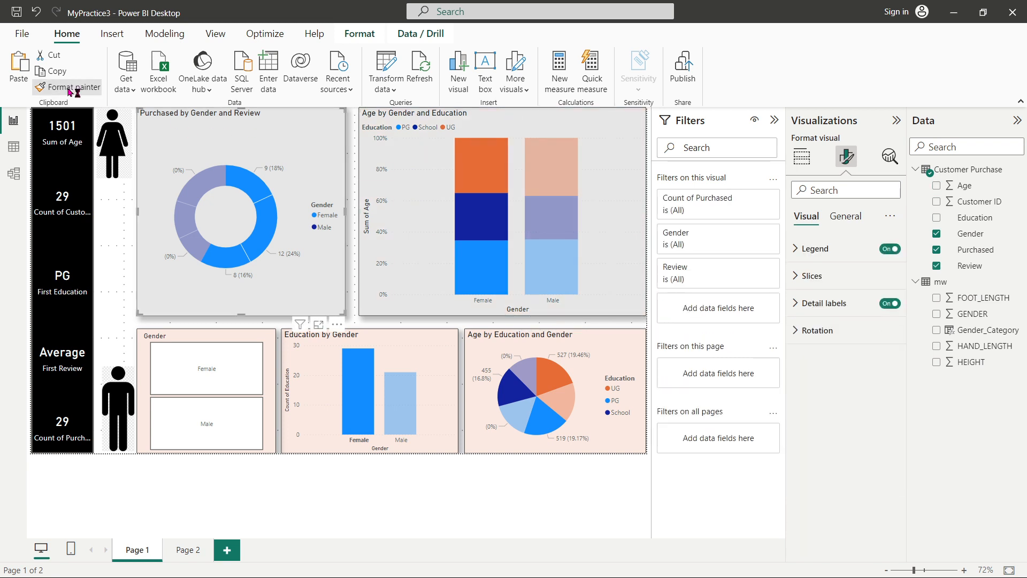
click(234, 209)
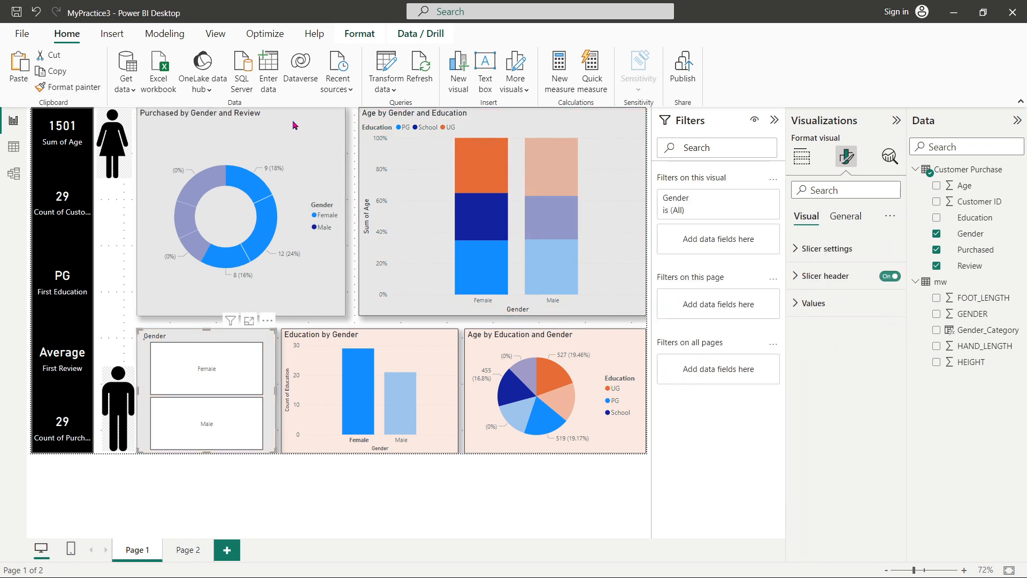
Step: Copy the donut chart's formatting to the Age by Education and Gender pie chart and the Education by Gender column chart
click(87, 92)
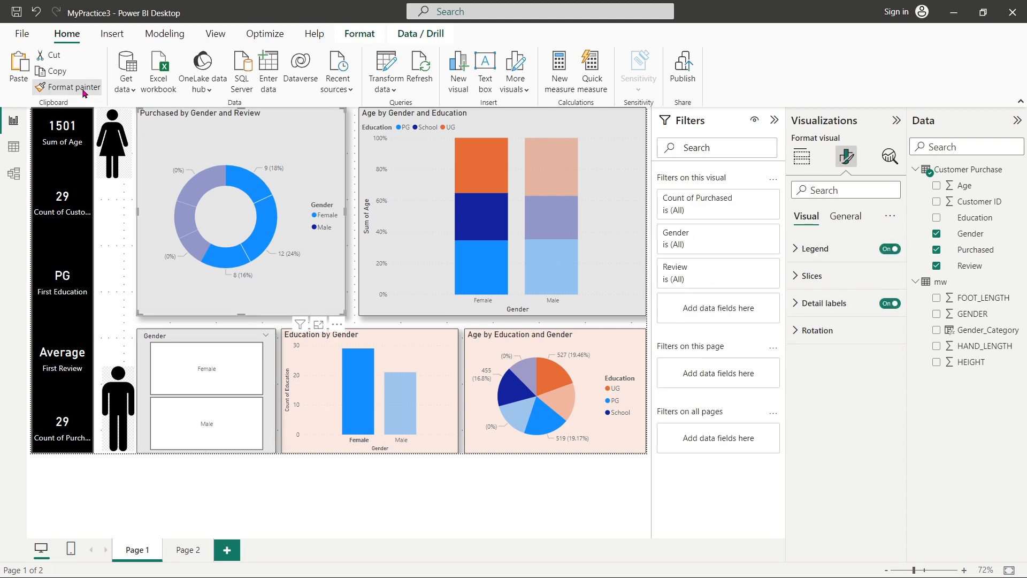
click(605, 345)
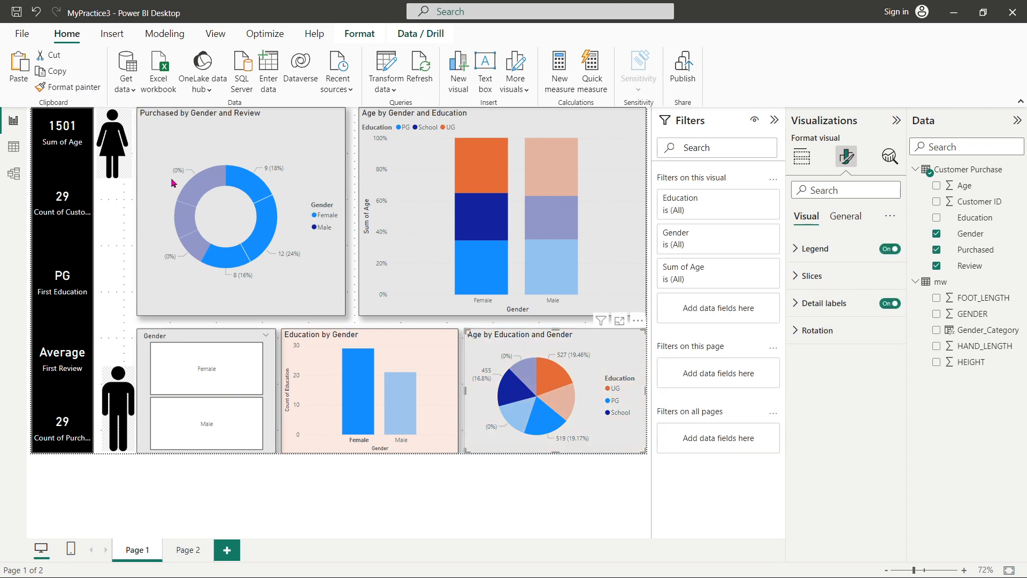
click(160, 133)
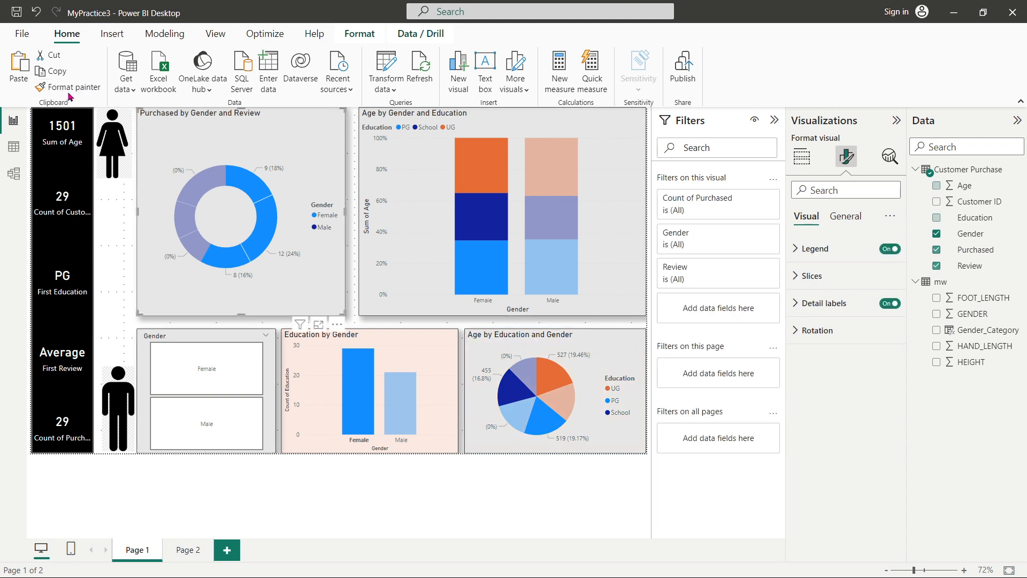
click(68, 87)
click(441, 356)
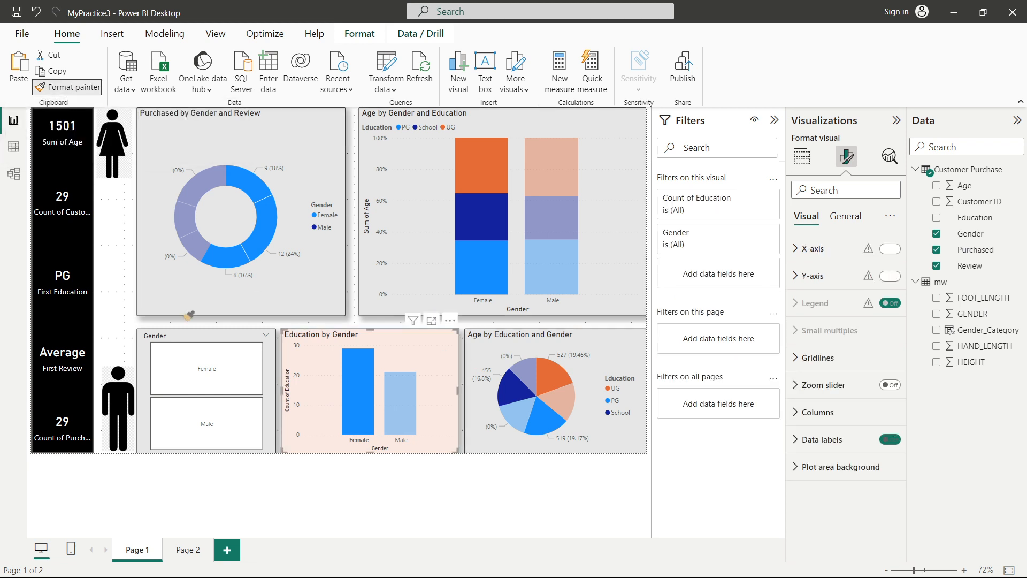
click(111, 234)
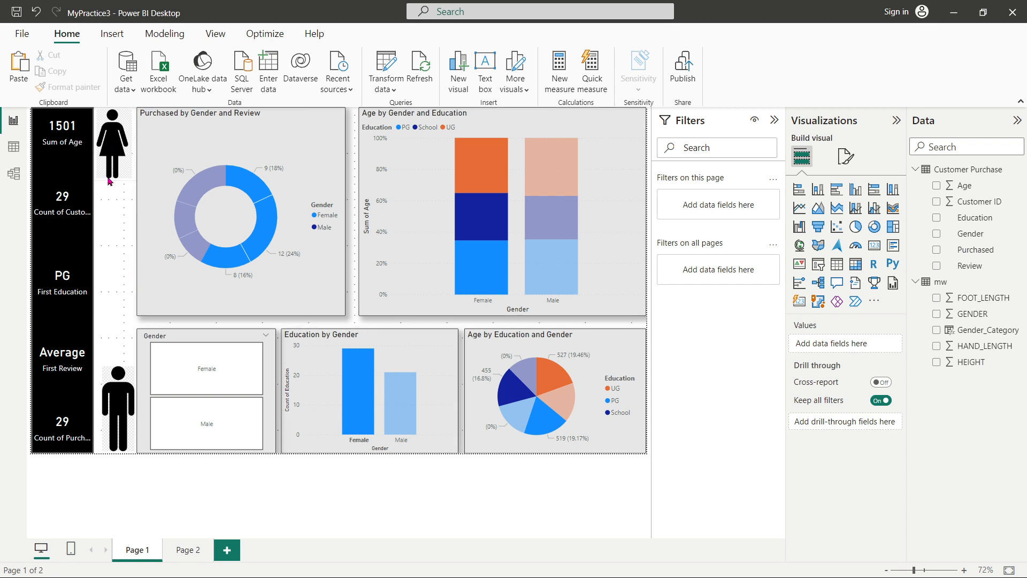
Step: Move the female figure down and the male figure up so they sit together midway along the black KPI sidebar
drag(109, 181, 108, 226)
drag(114, 401, 111, 298)
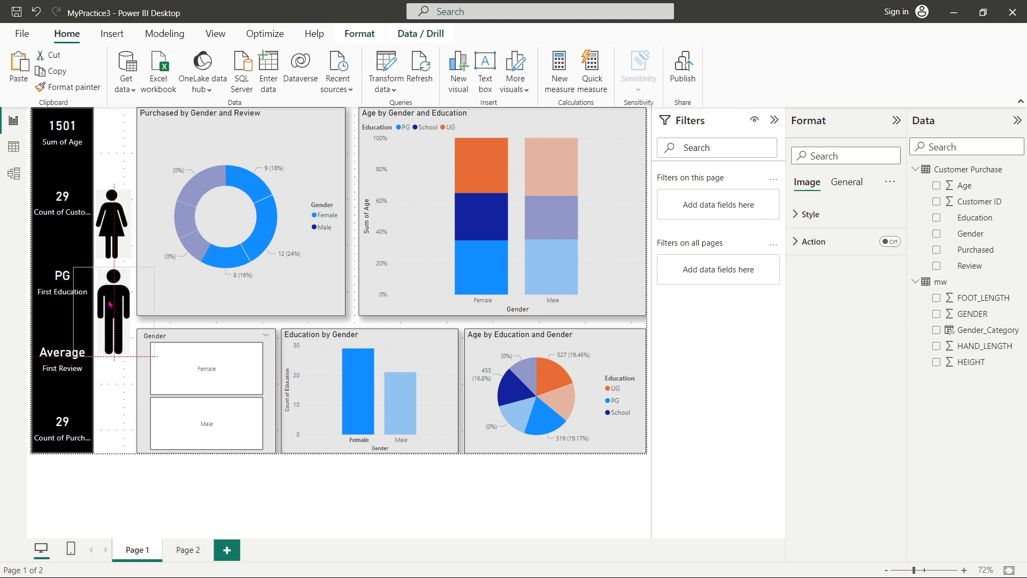
click(118, 415)
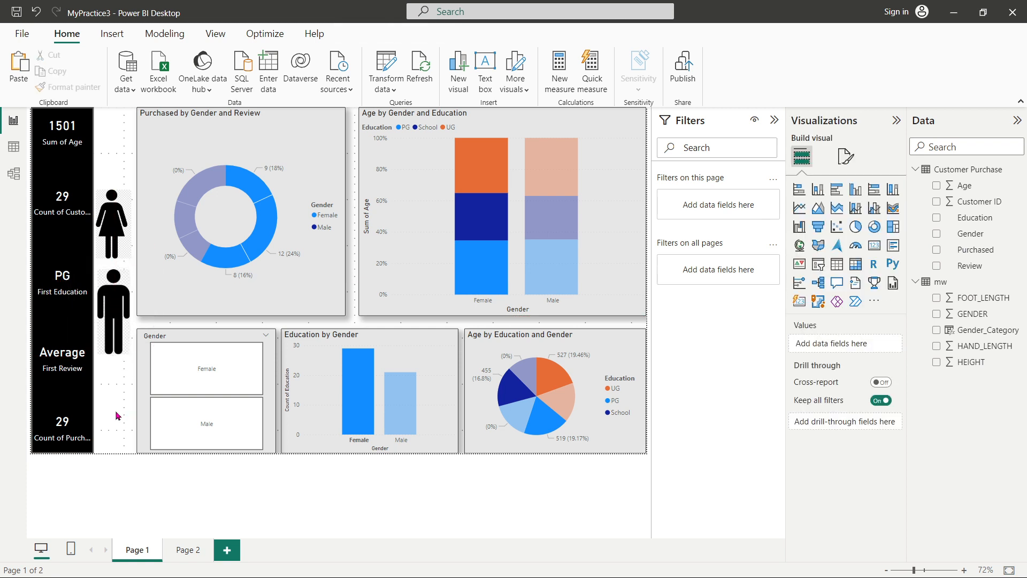
Step: Examine the rows of the Customer Purchase table and return to the report page
click(14, 148)
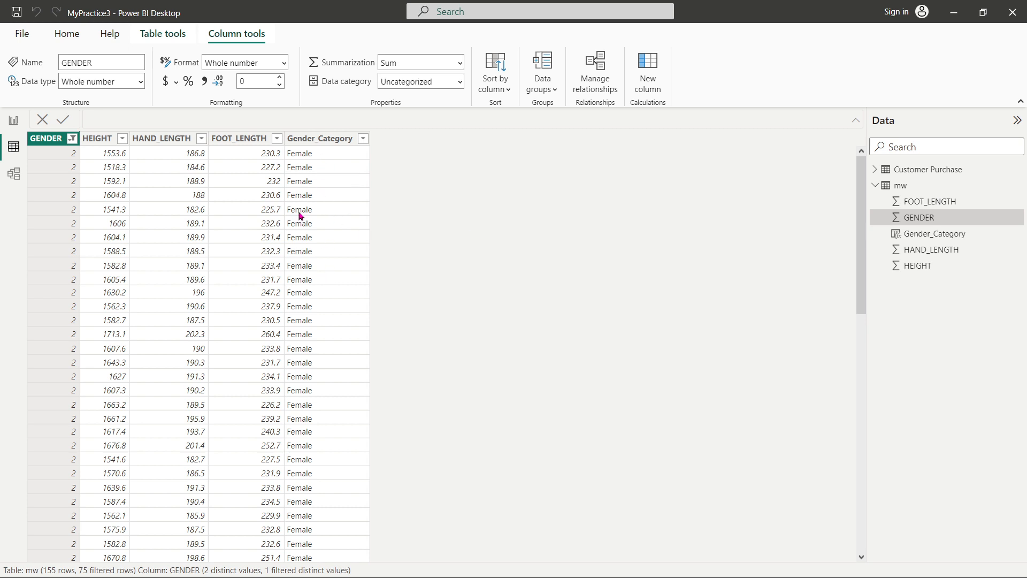
click(899, 171)
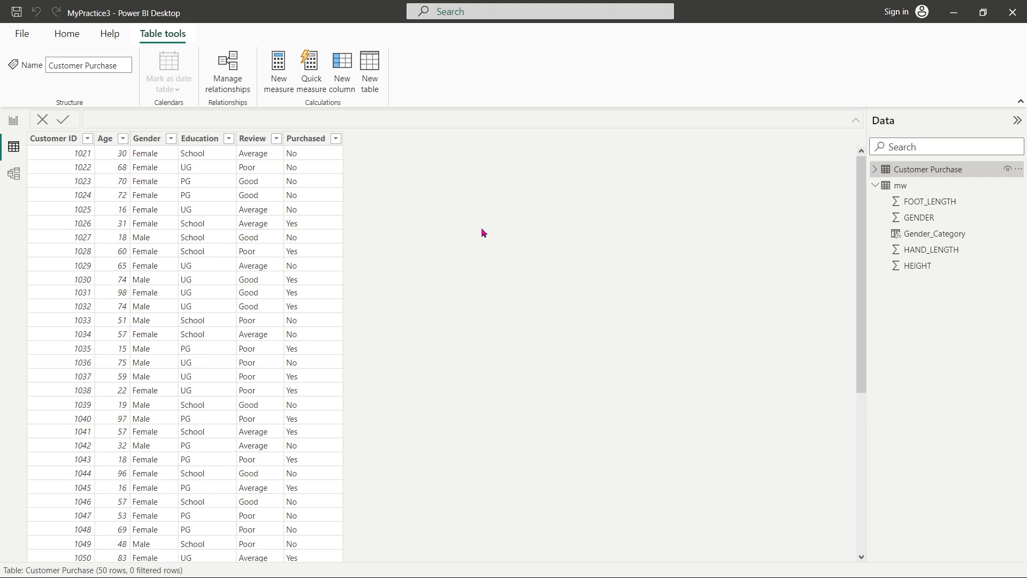
click(9, 123)
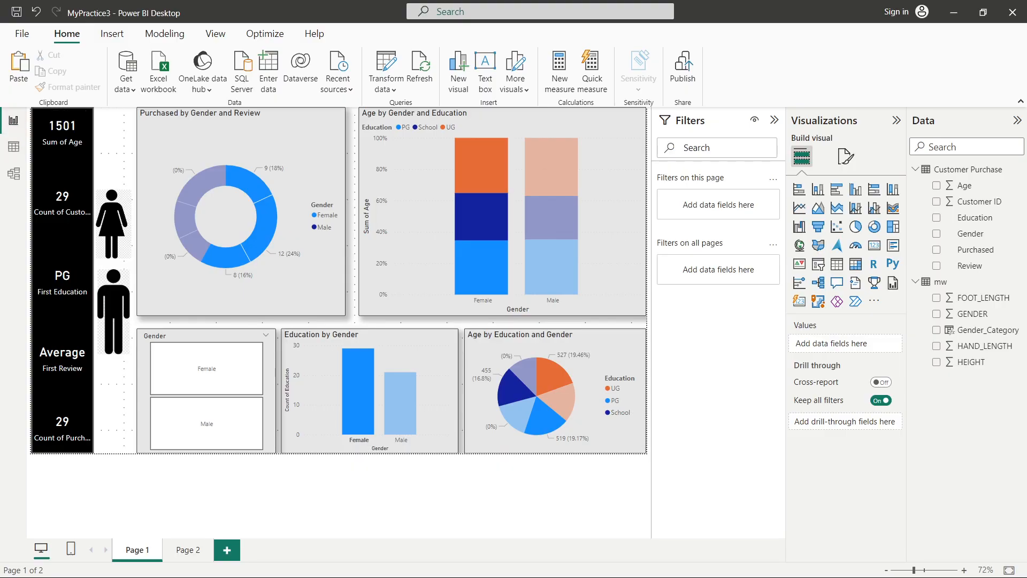
Step: Move the male figure beside the Gender slicer and the female figure up beside the donut chart's title
drag(111, 327, 112, 426)
drag(111, 221, 110, 141)
click(109, 239)
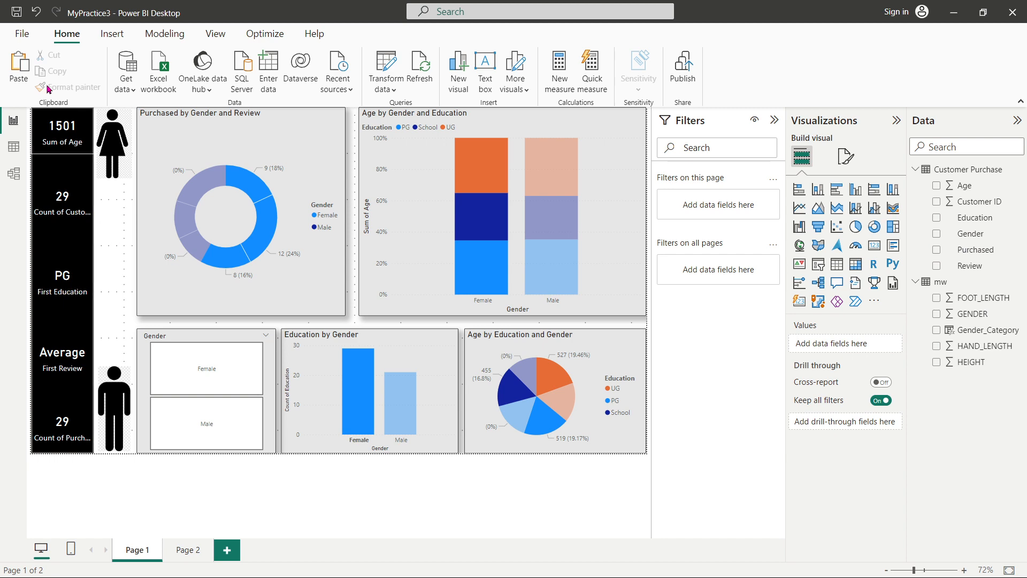
Step: Save the report
click(21, 35)
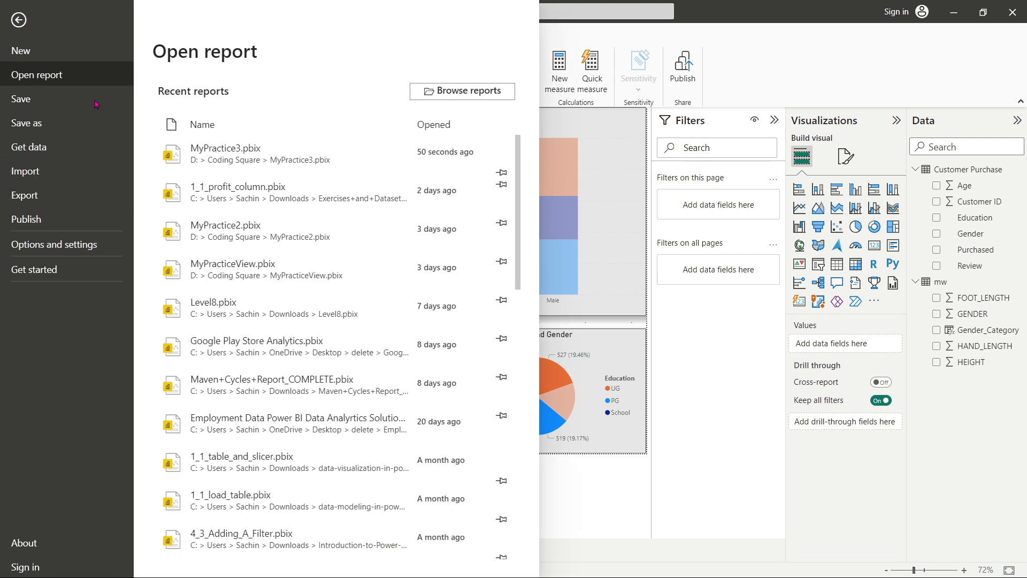
click(18, 20)
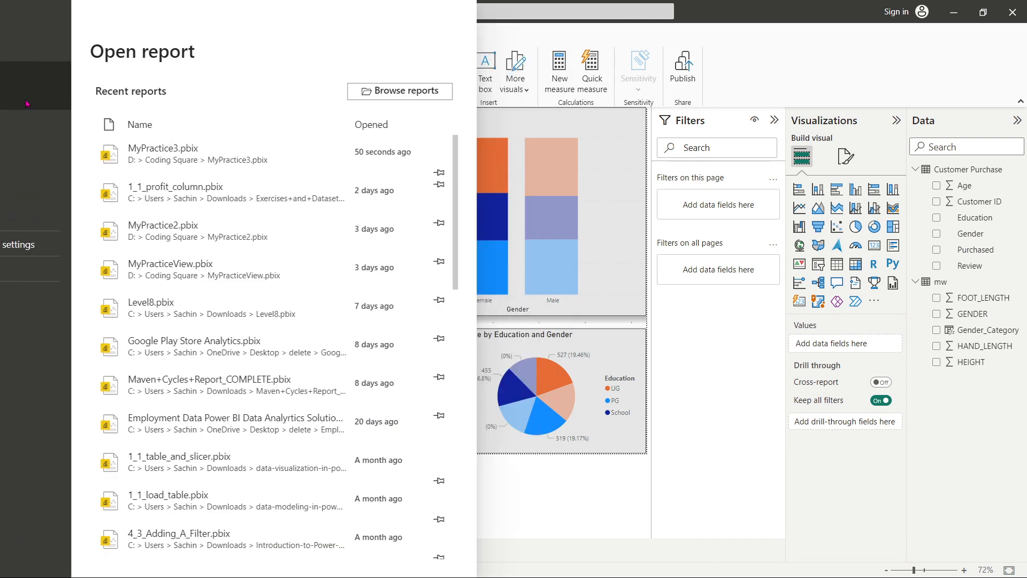